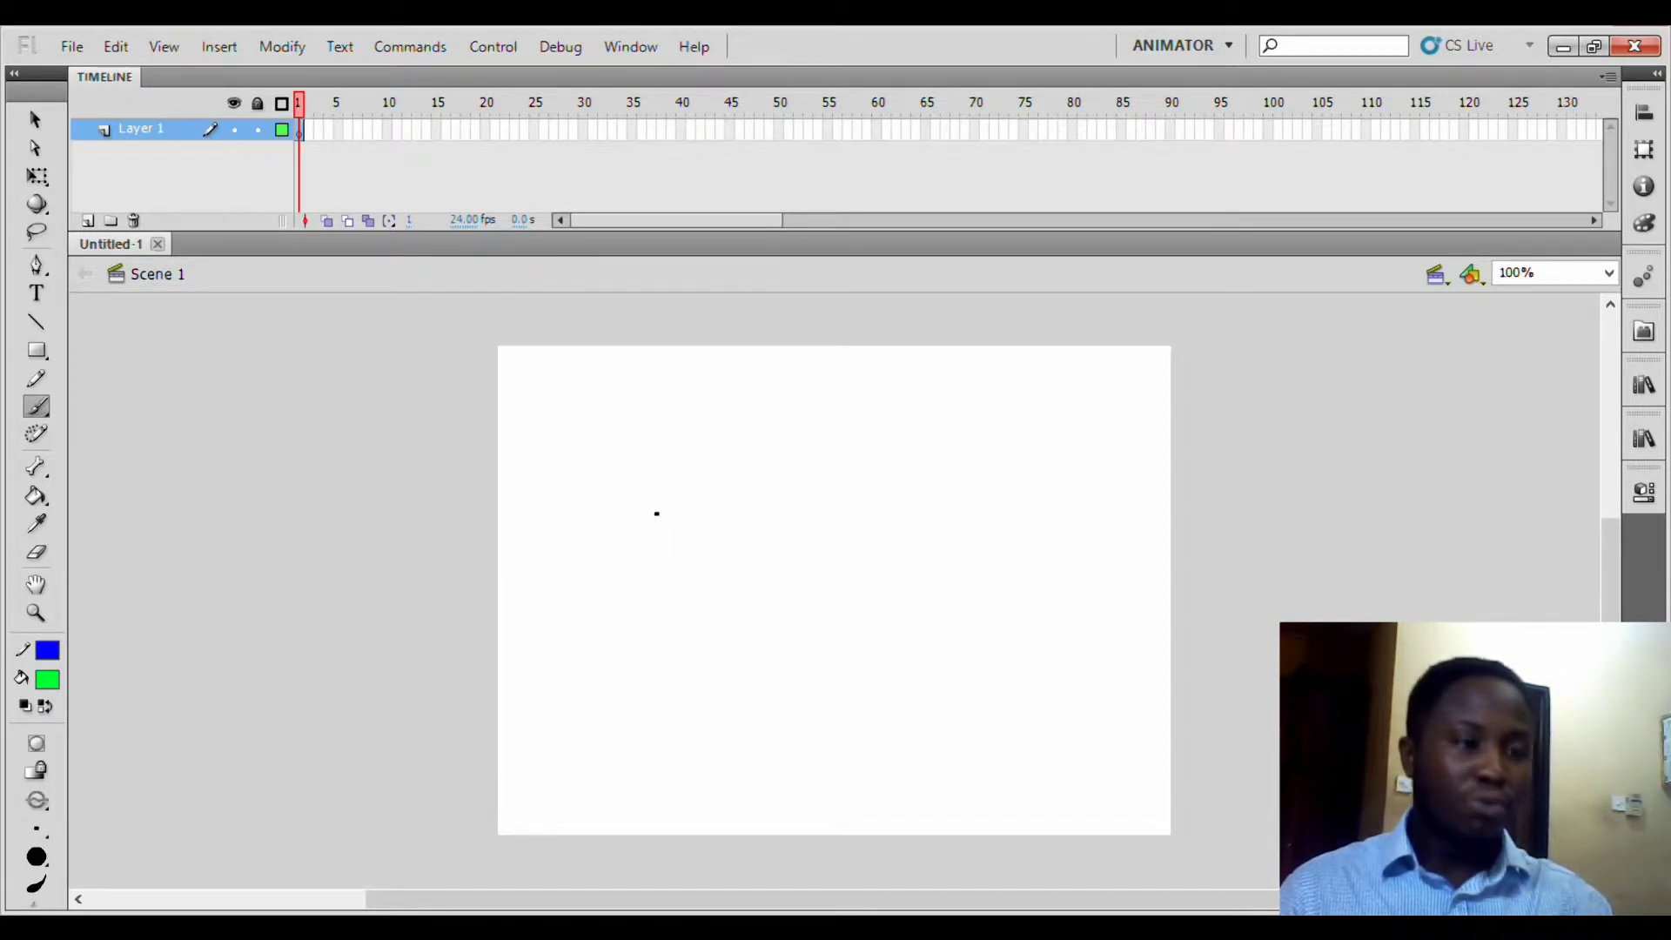
- Paint a diagonal green brush stroke, sloping down to the right, in the stage's left half
{"action": "left_click_drag", "start_coordinate": [639, 476], "coordinate": [752, 658]}
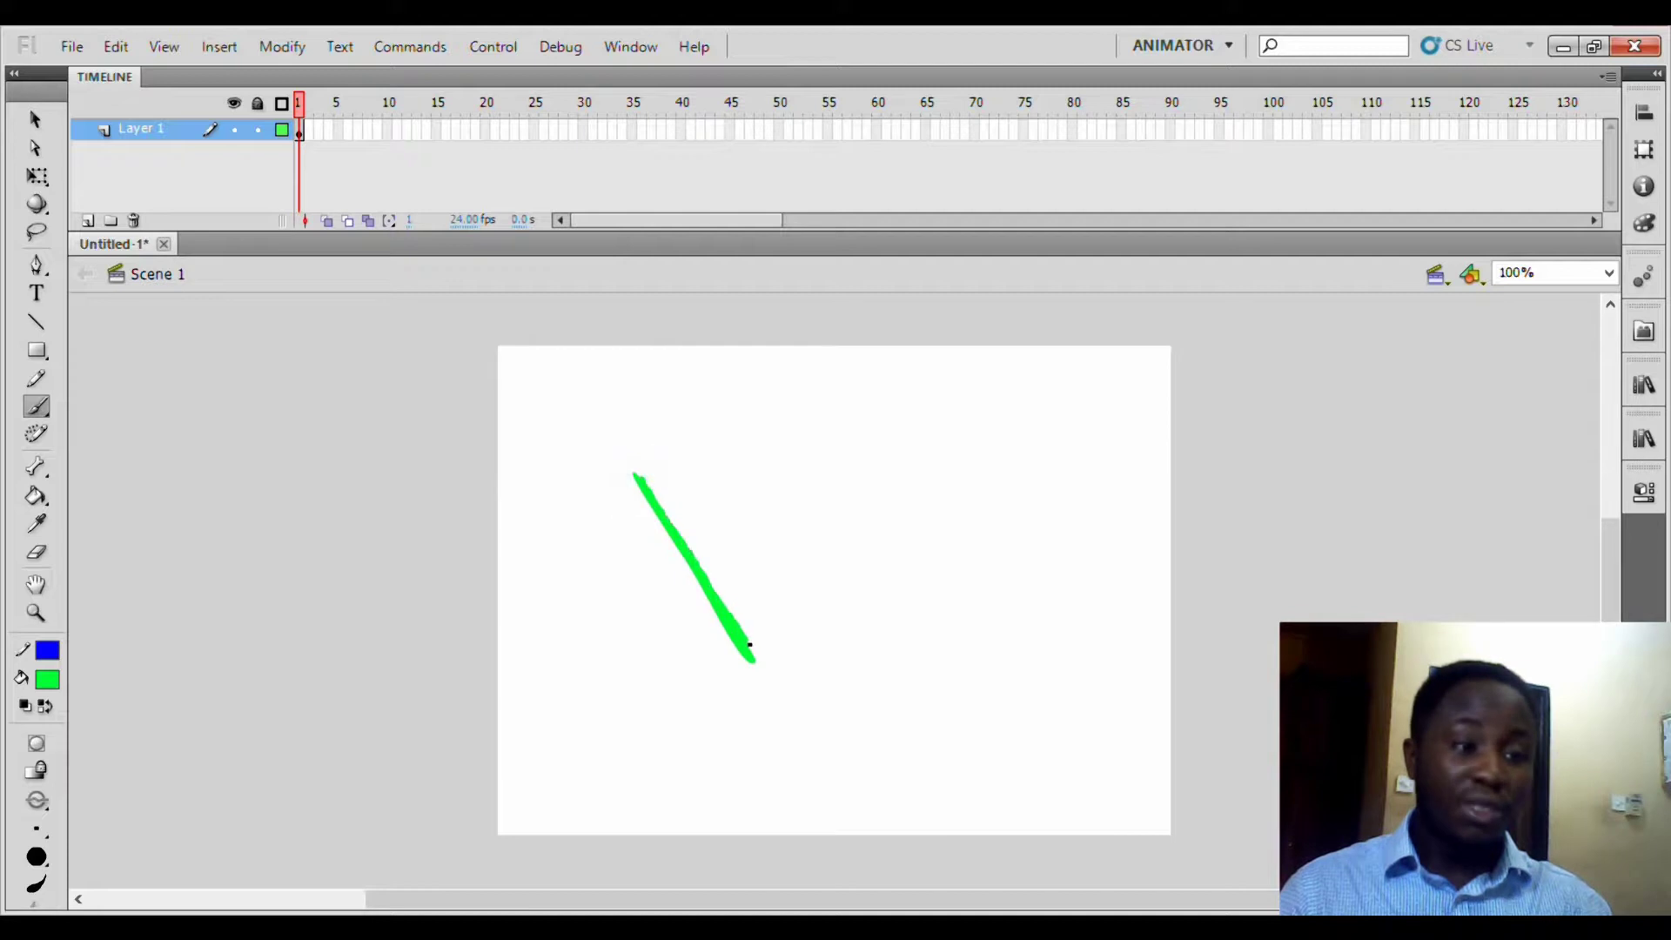
{"action": "left_click", "coordinate": [638, 474]}
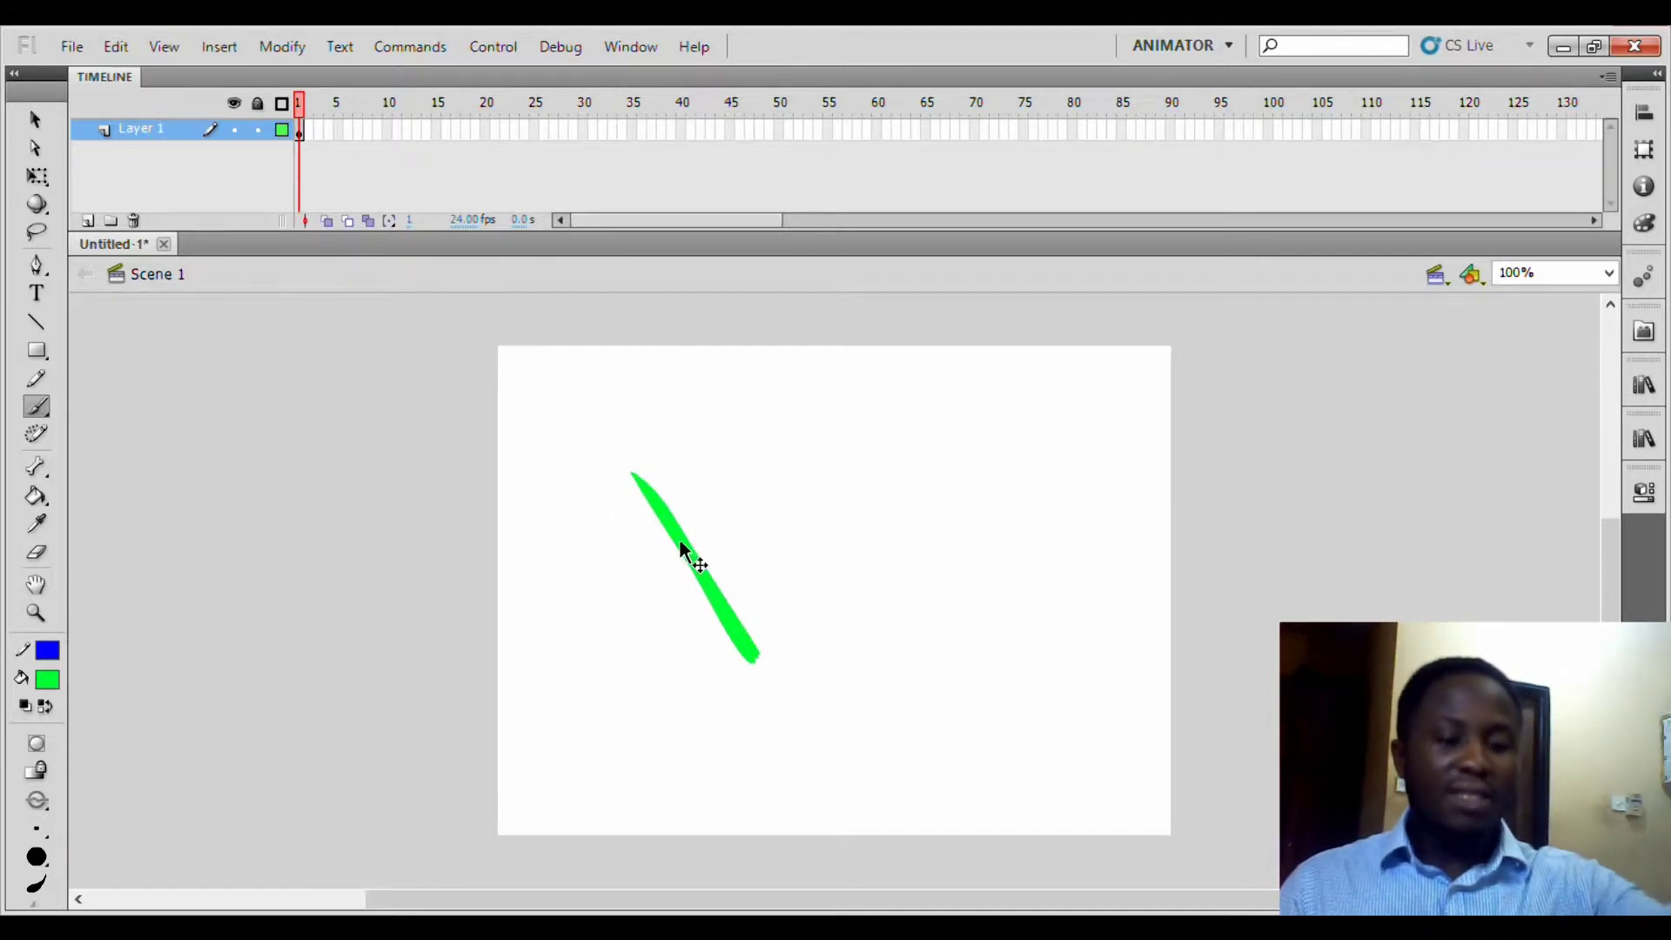
- Examine the green brush stroke's edges up close at magnifications up to 1600%, and return to the 100% view
{"action": "key", "text": "ctrl+equal"}
{"action": "key", "text": "ctrl+equal"}
{"action": "key", "text": "ctrl+equal"}
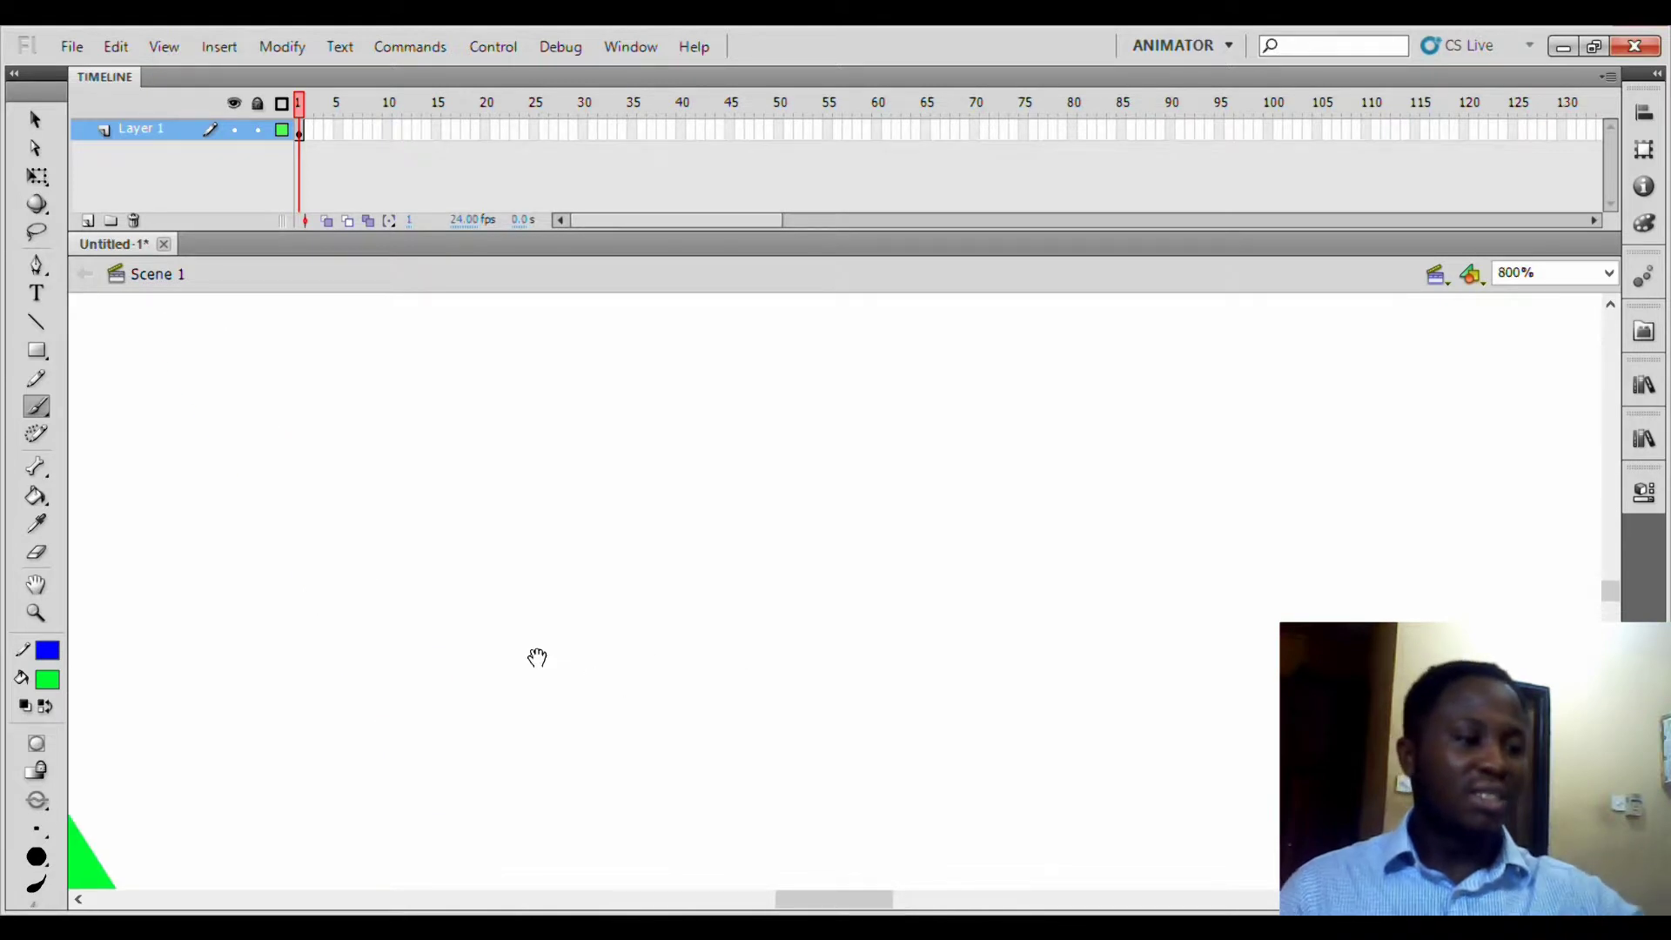
{"action": "scroll", "coordinate": [537, 656], "scroll_direction": "left", "scroll_amount": 10}
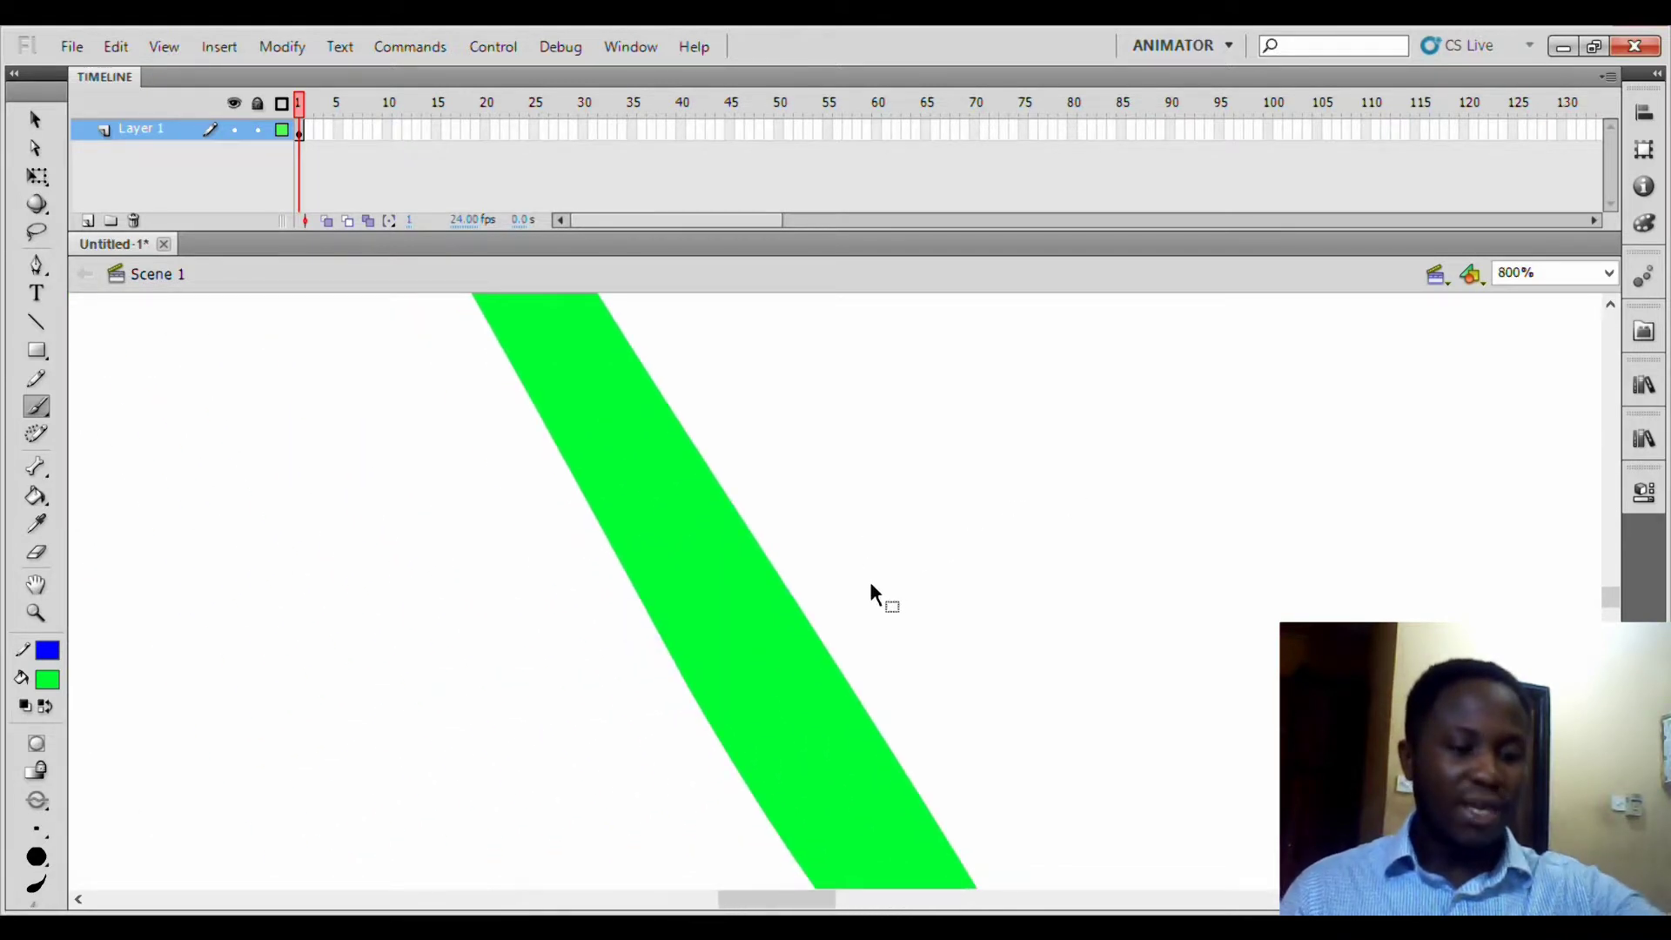
{"action": "key", "text": "ctrl+equal"}
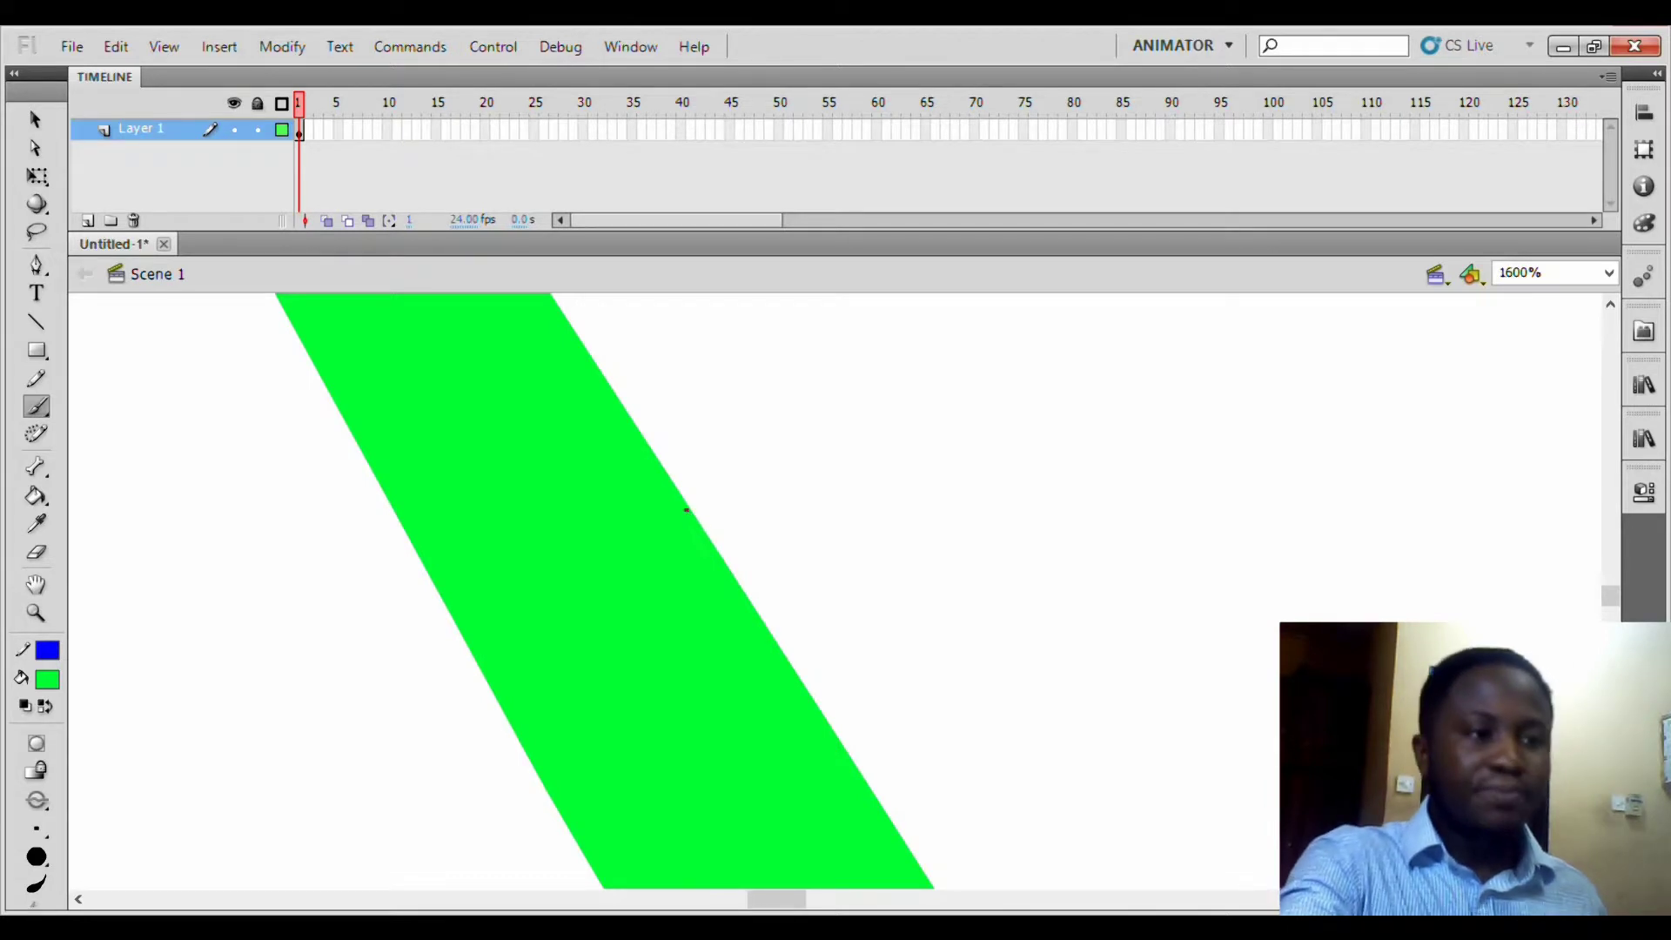
{"action": "key", "text": "ctrl+minus"}
{"action": "key", "text": "ctrl+minus"}
{"action": "key", "text": "ctrl+minus"}
{"action": "key", "text": "ctrl+minus"}
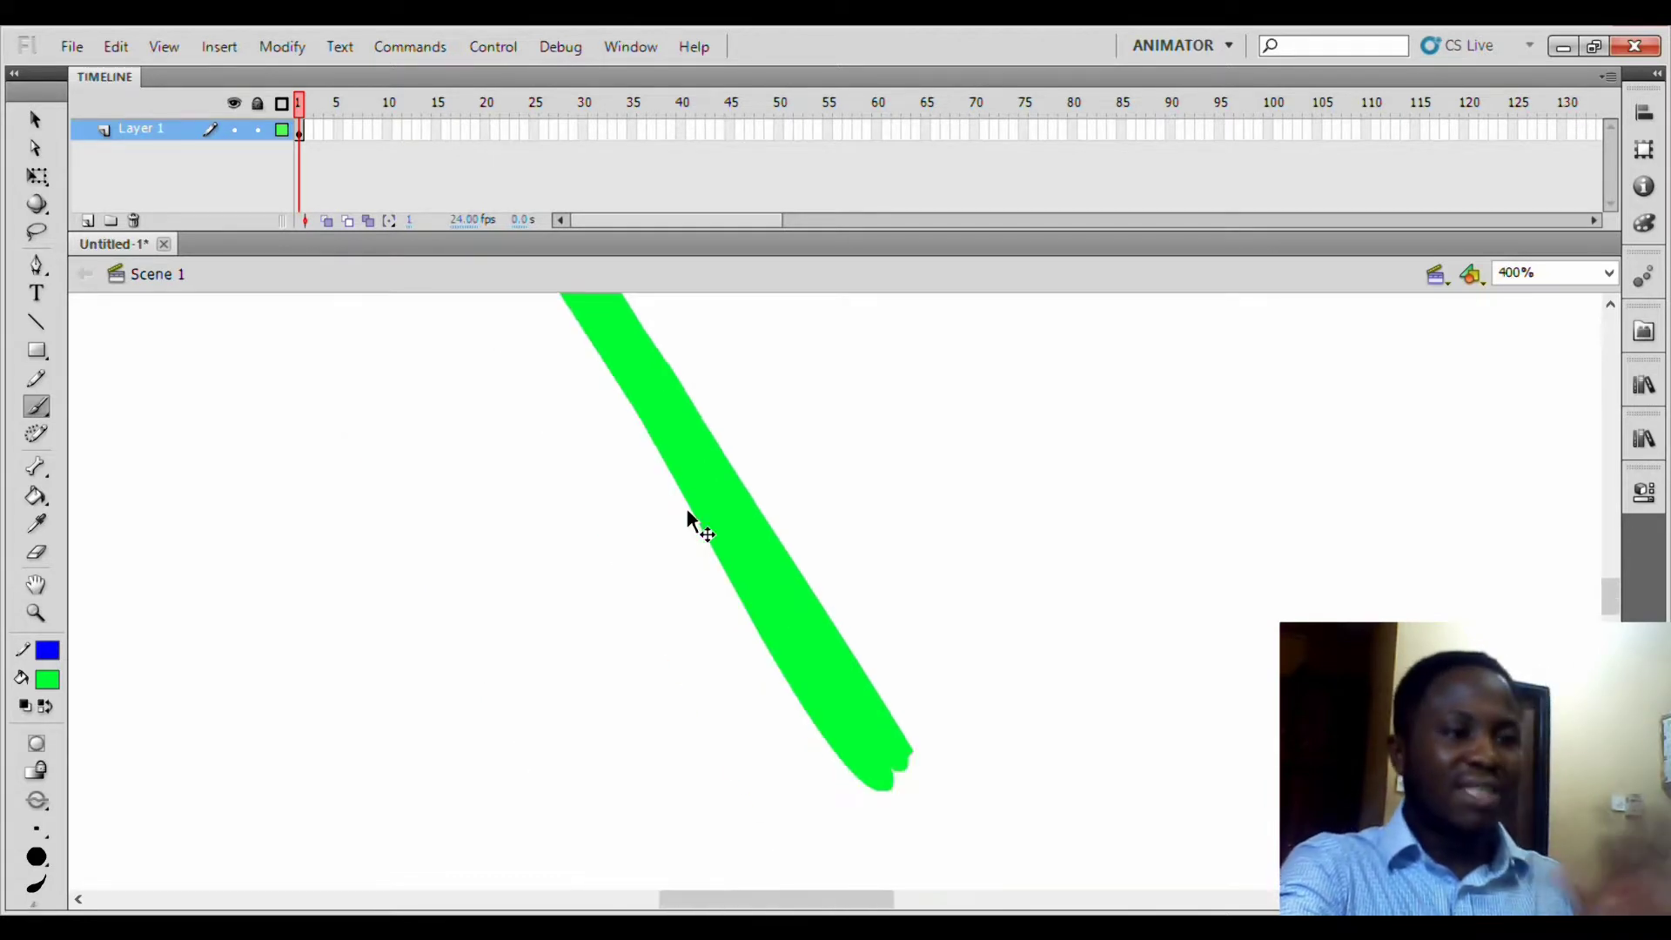
{"action": "key", "text": "ctrl+equal"}
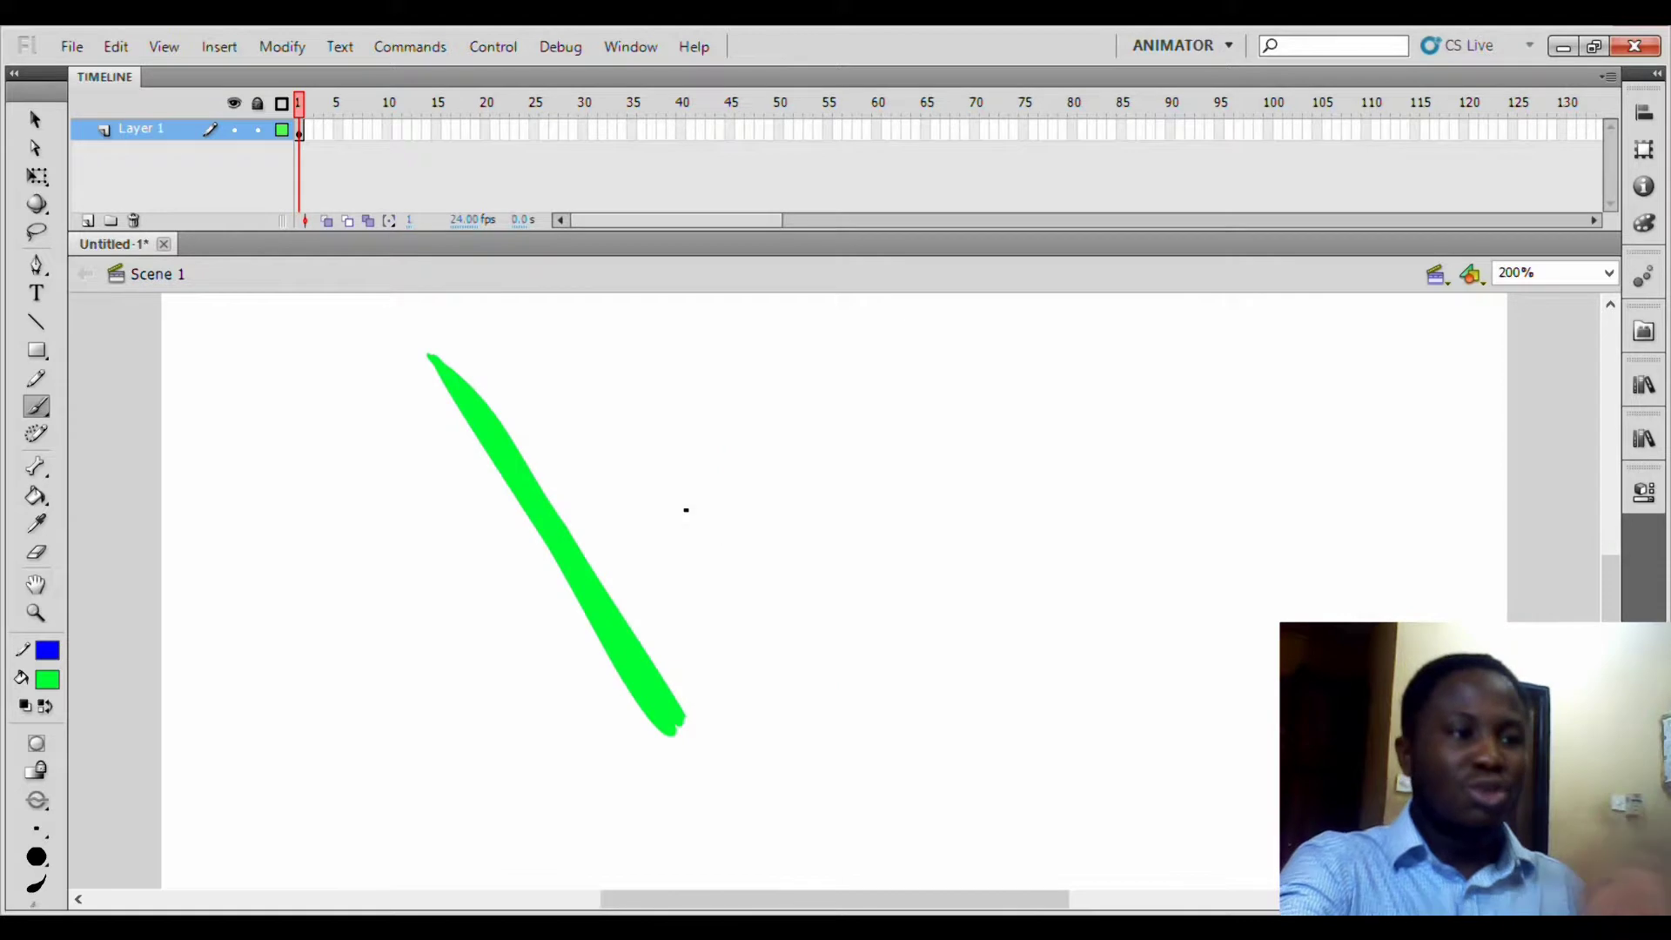
{"action": "key", "text": "ctrl+minus"}
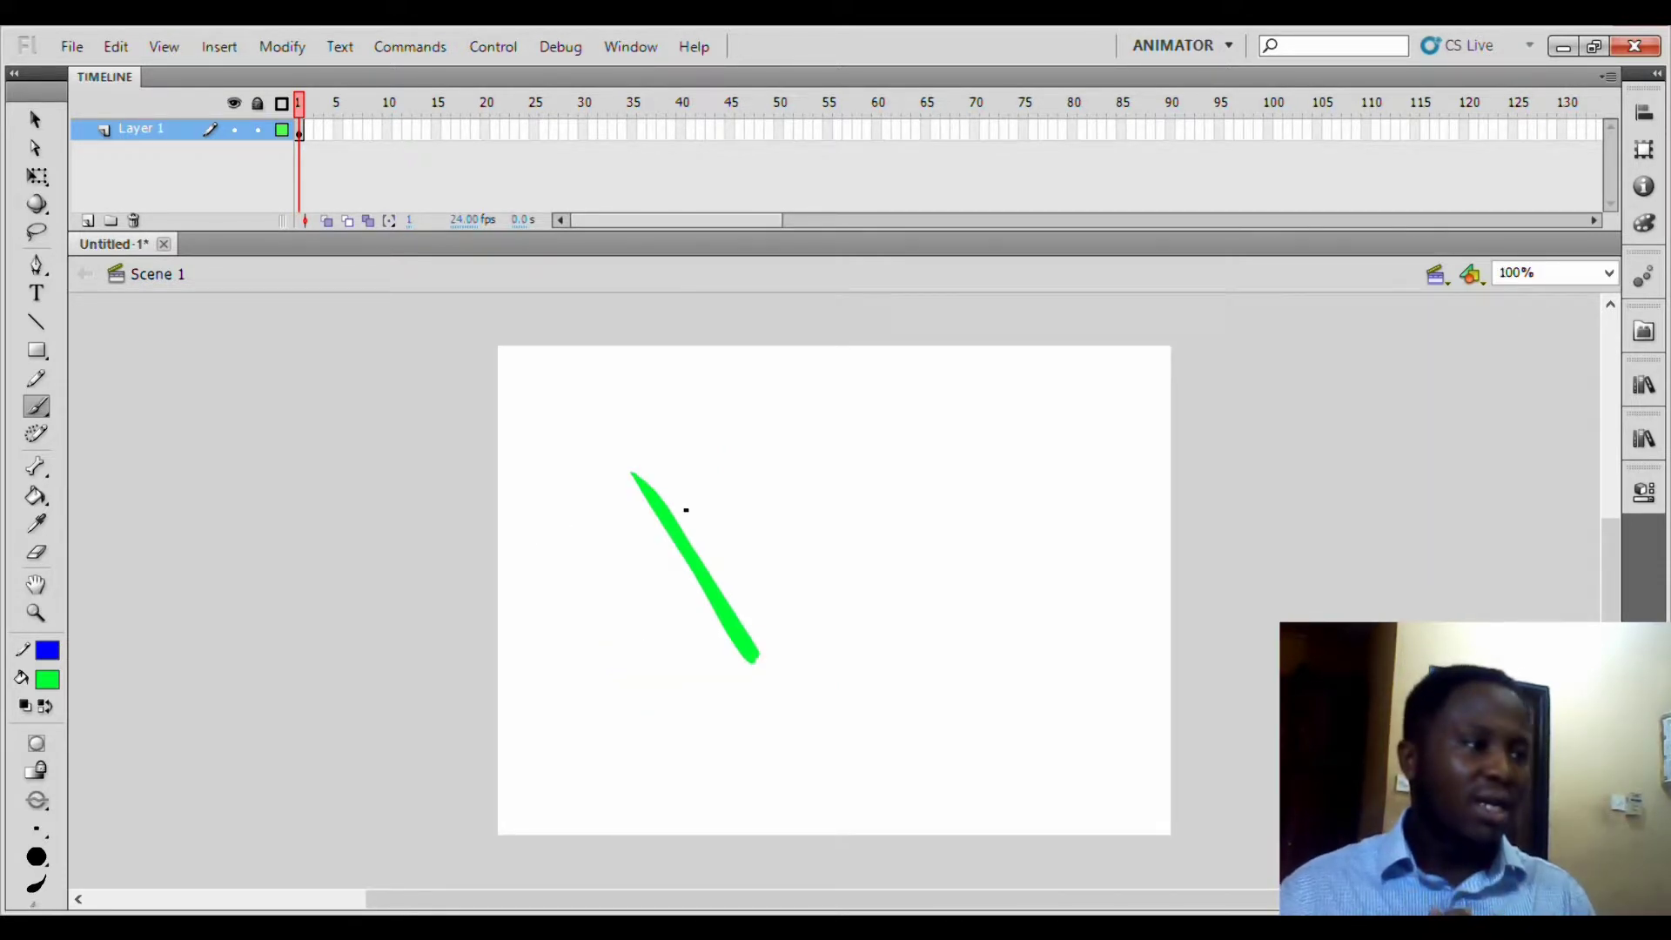
- Select the green brush stroke with the Free Transform tool and delete it from the stage
{"action": "key", "text": "q"}
{"action": "left_click", "coordinate": [697, 591]}
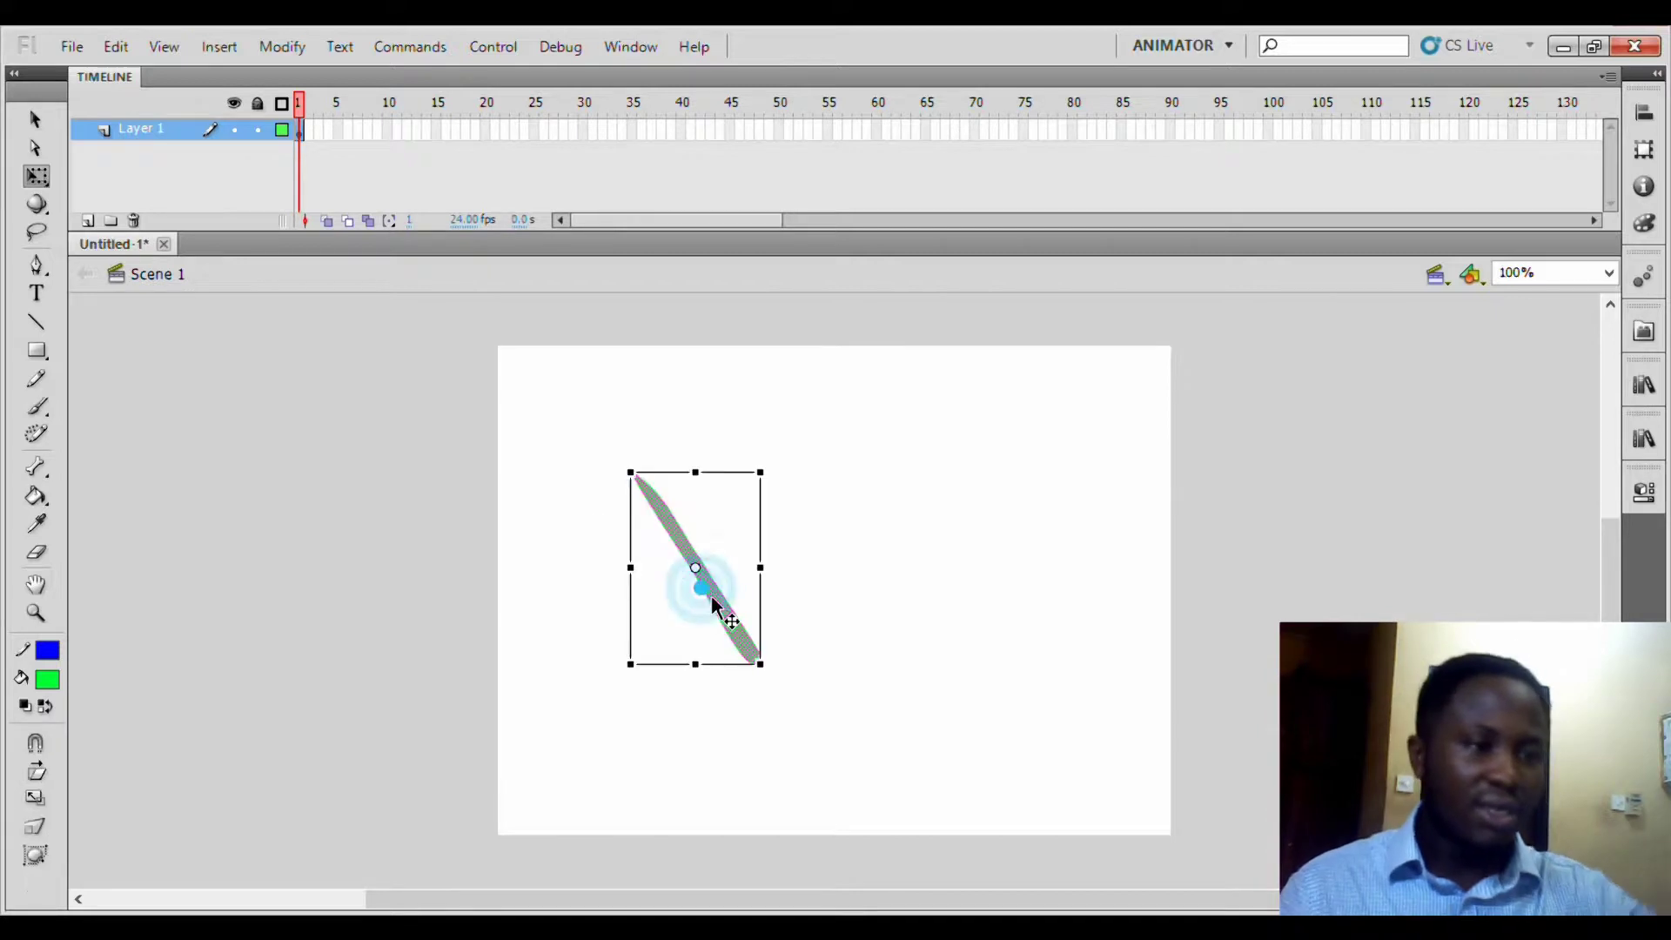
{"action": "key", "text": "Delete"}
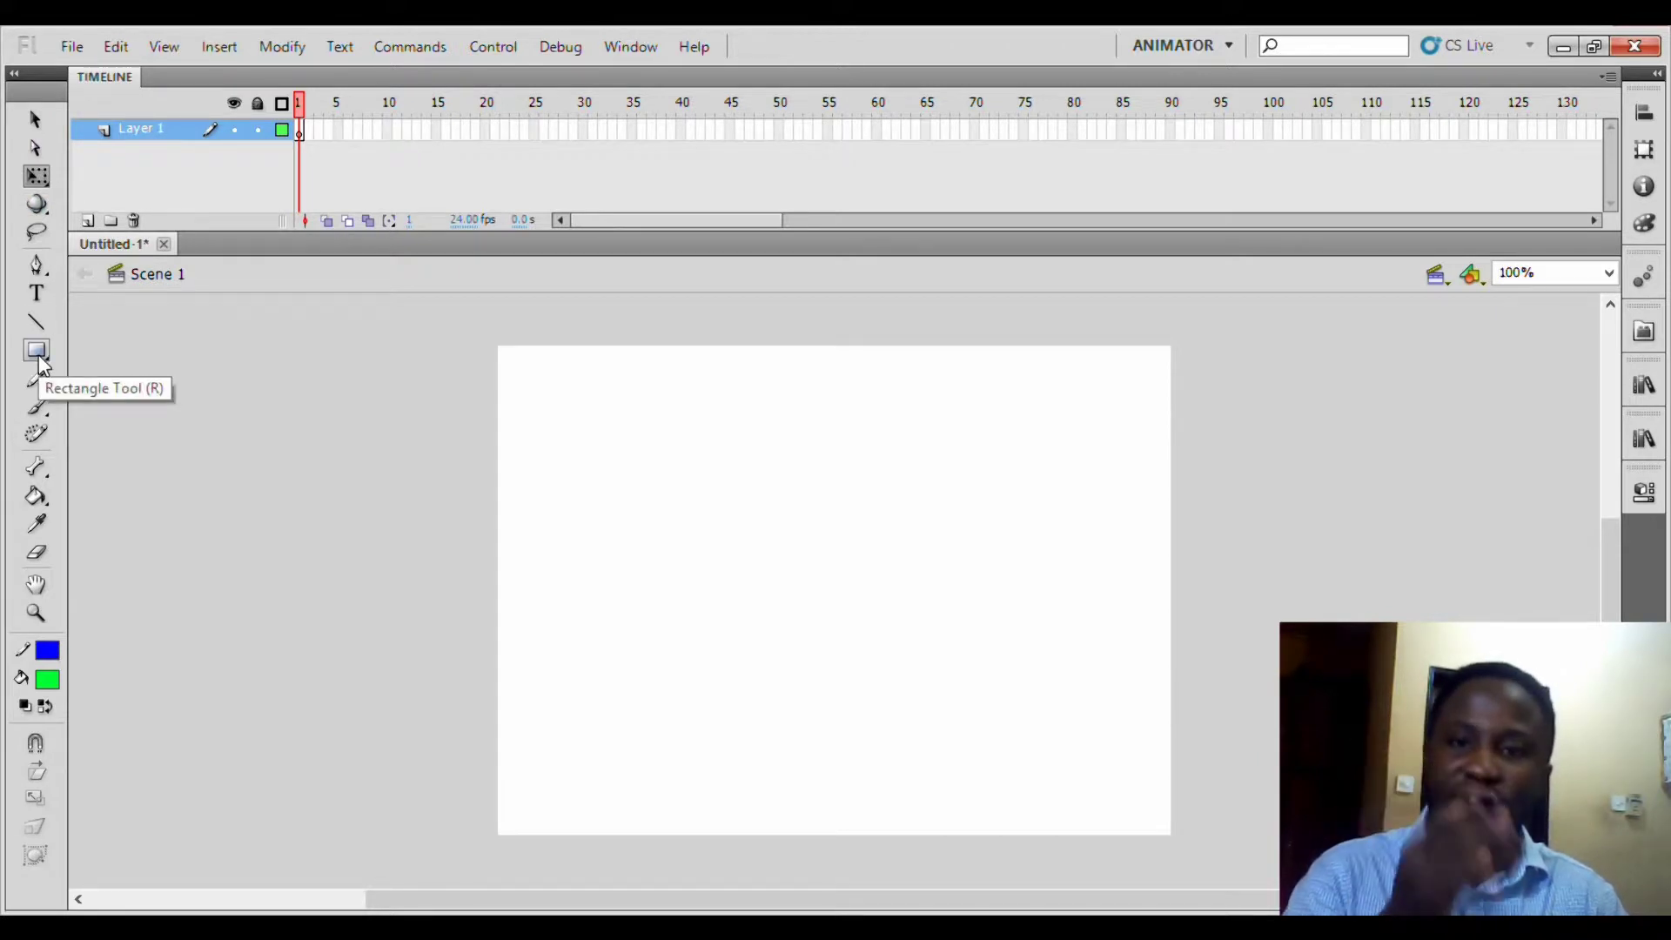
{"action": "left_click", "coordinate": [39, 176]}
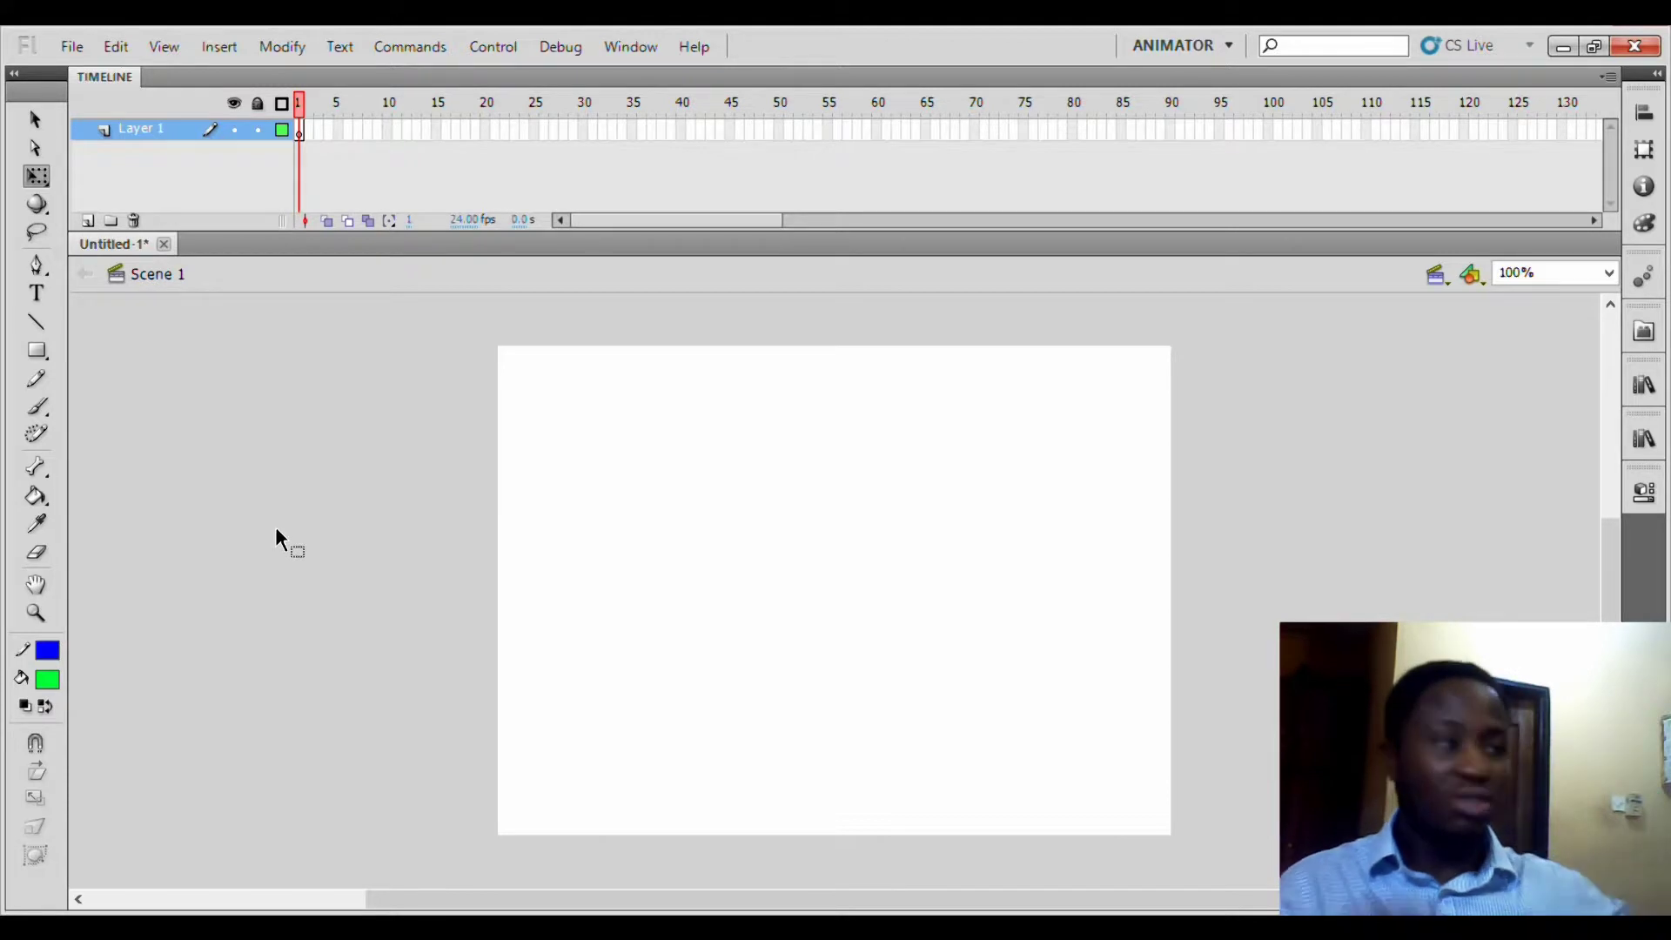
{"action": "left_click", "coordinate": [43, 388]}
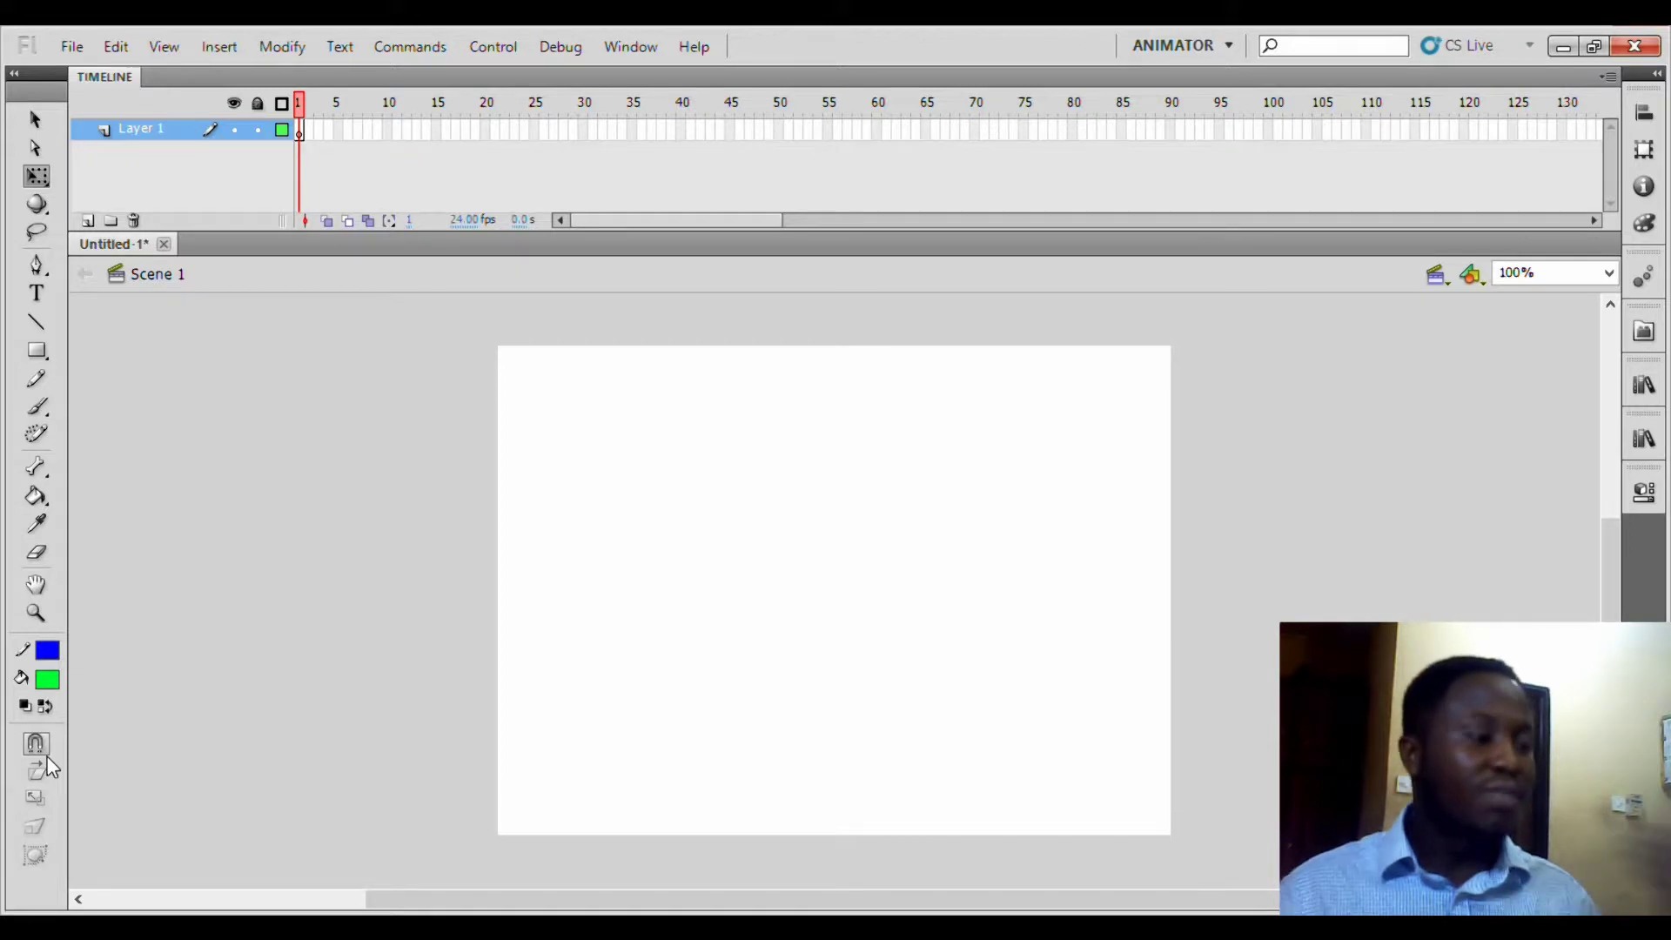
- Start a blue Pen tool path with a long, nearly horizontal segment across the upper stage and a short segment down from its right end
{"action": "left_click", "coordinate": [38, 269]}
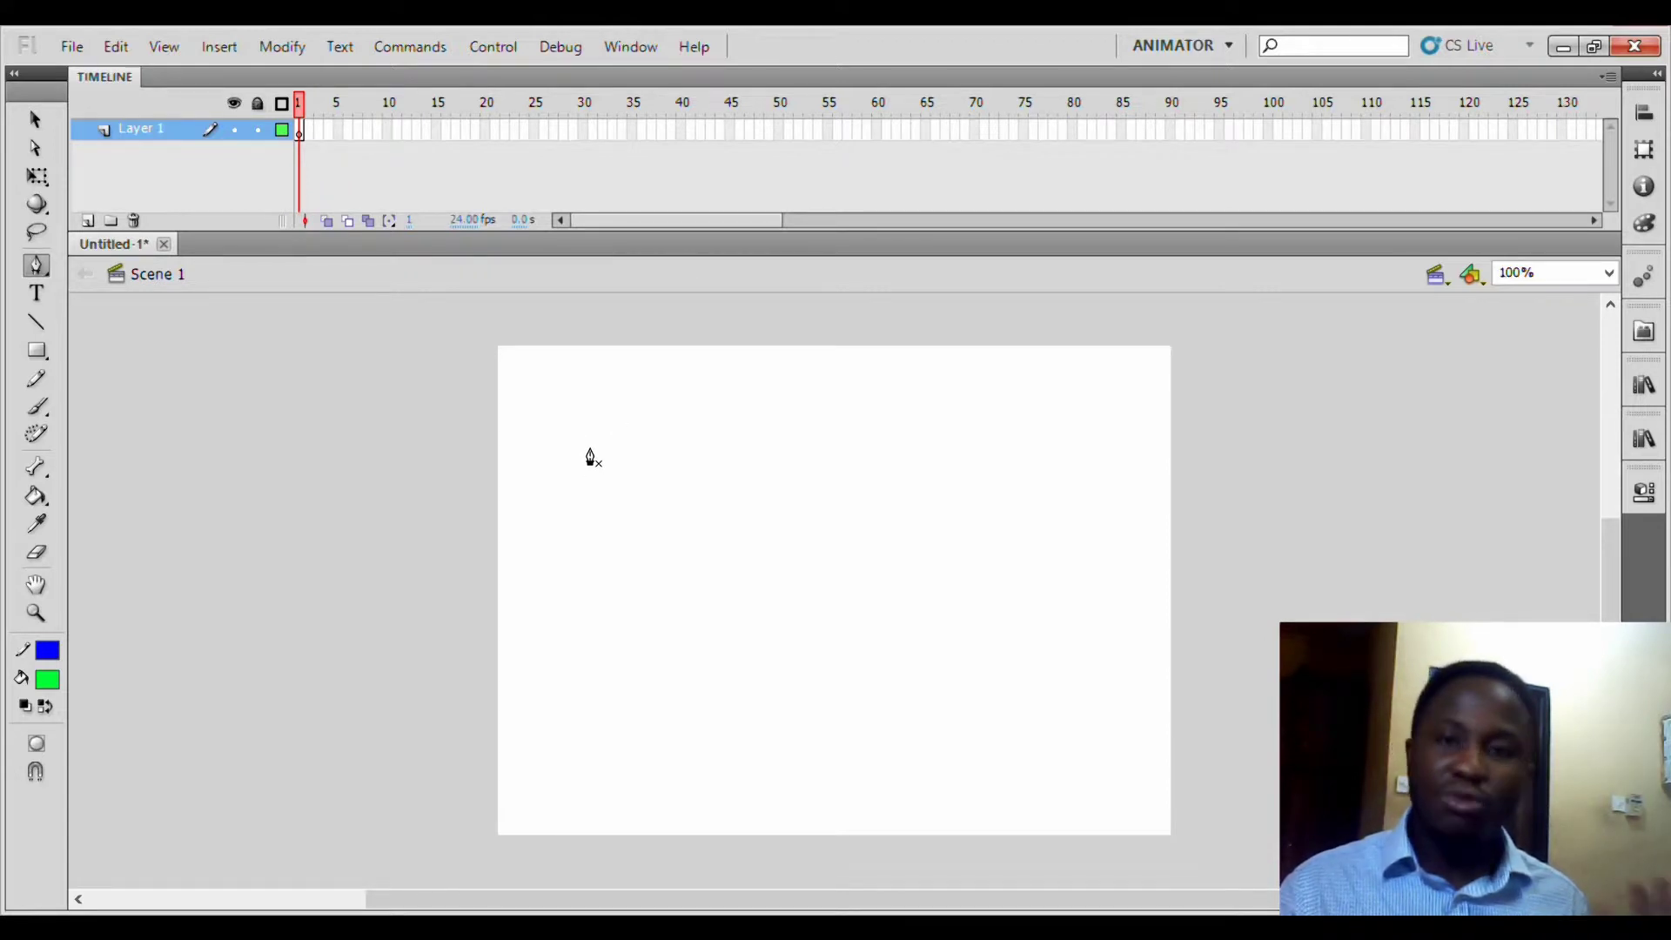
{"action": "left_click", "coordinate": [36, 265]}
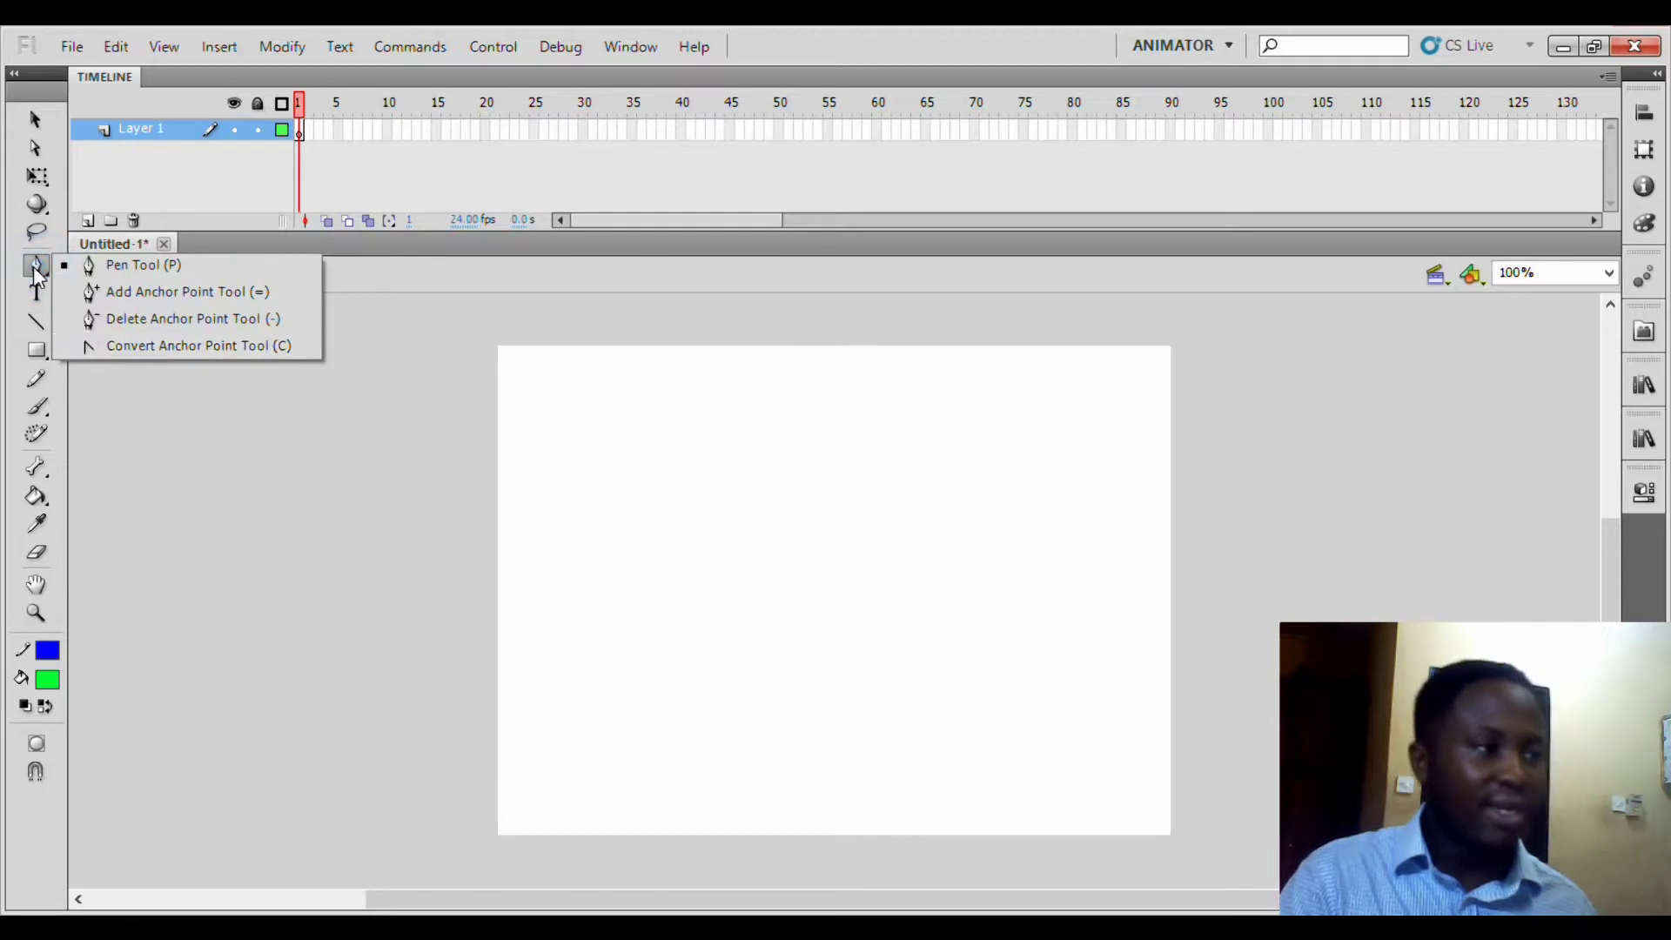
{"action": "left_click", "coordinate": [113, 365]}
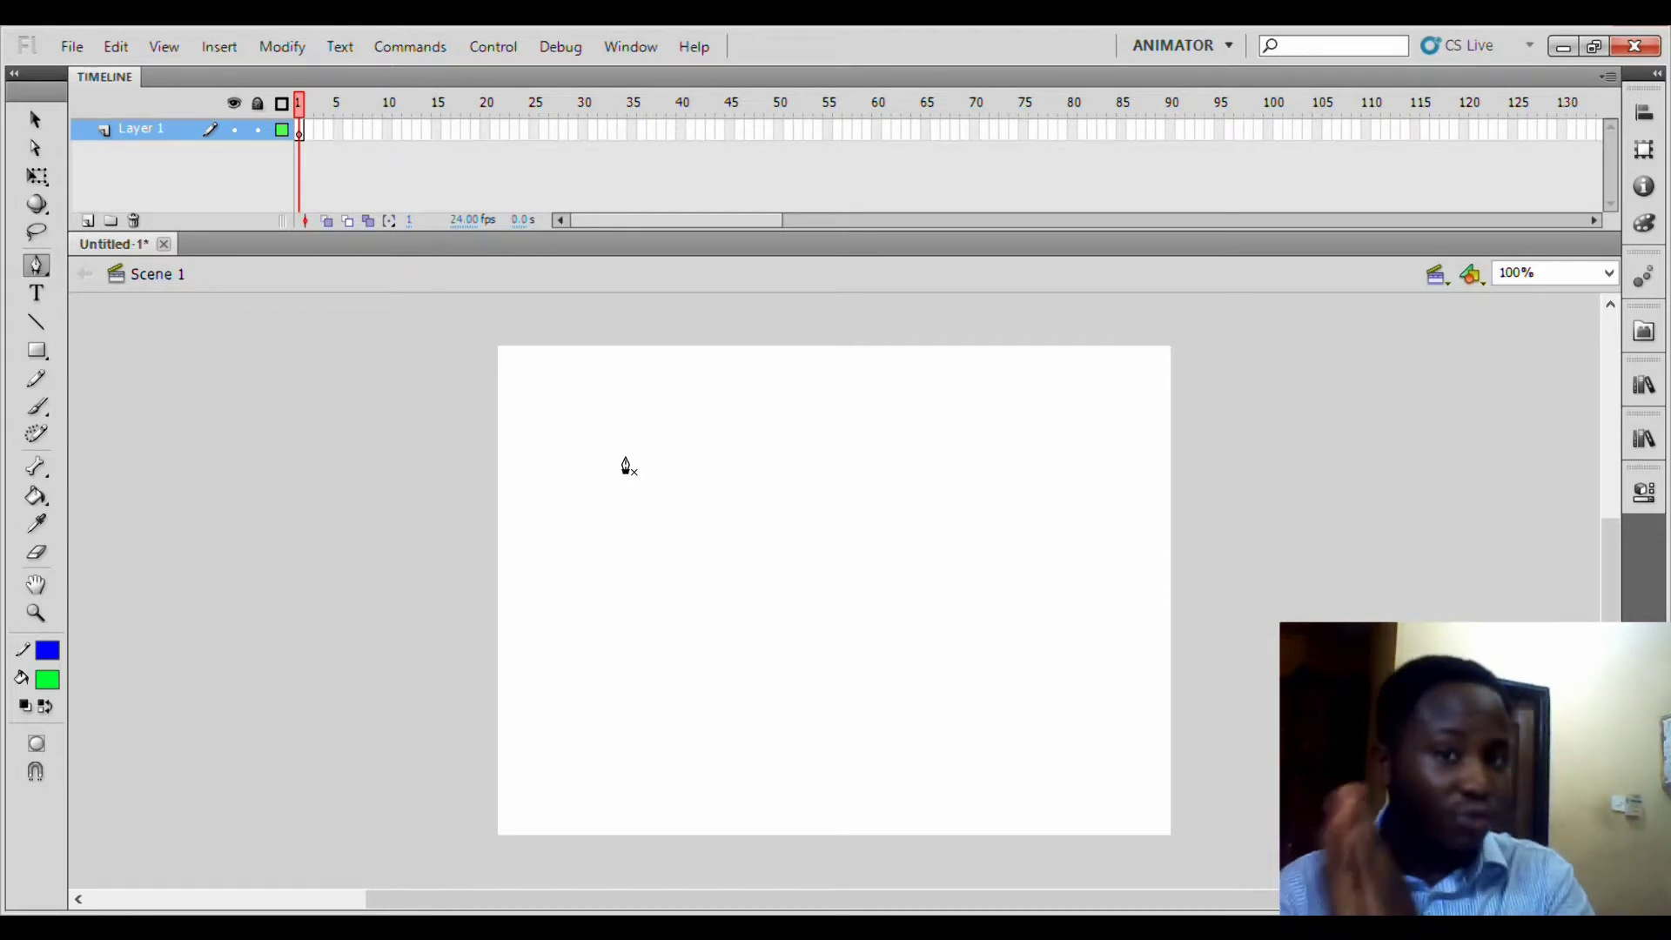
{"action": "left_click", "coordinate": [580, 410]}
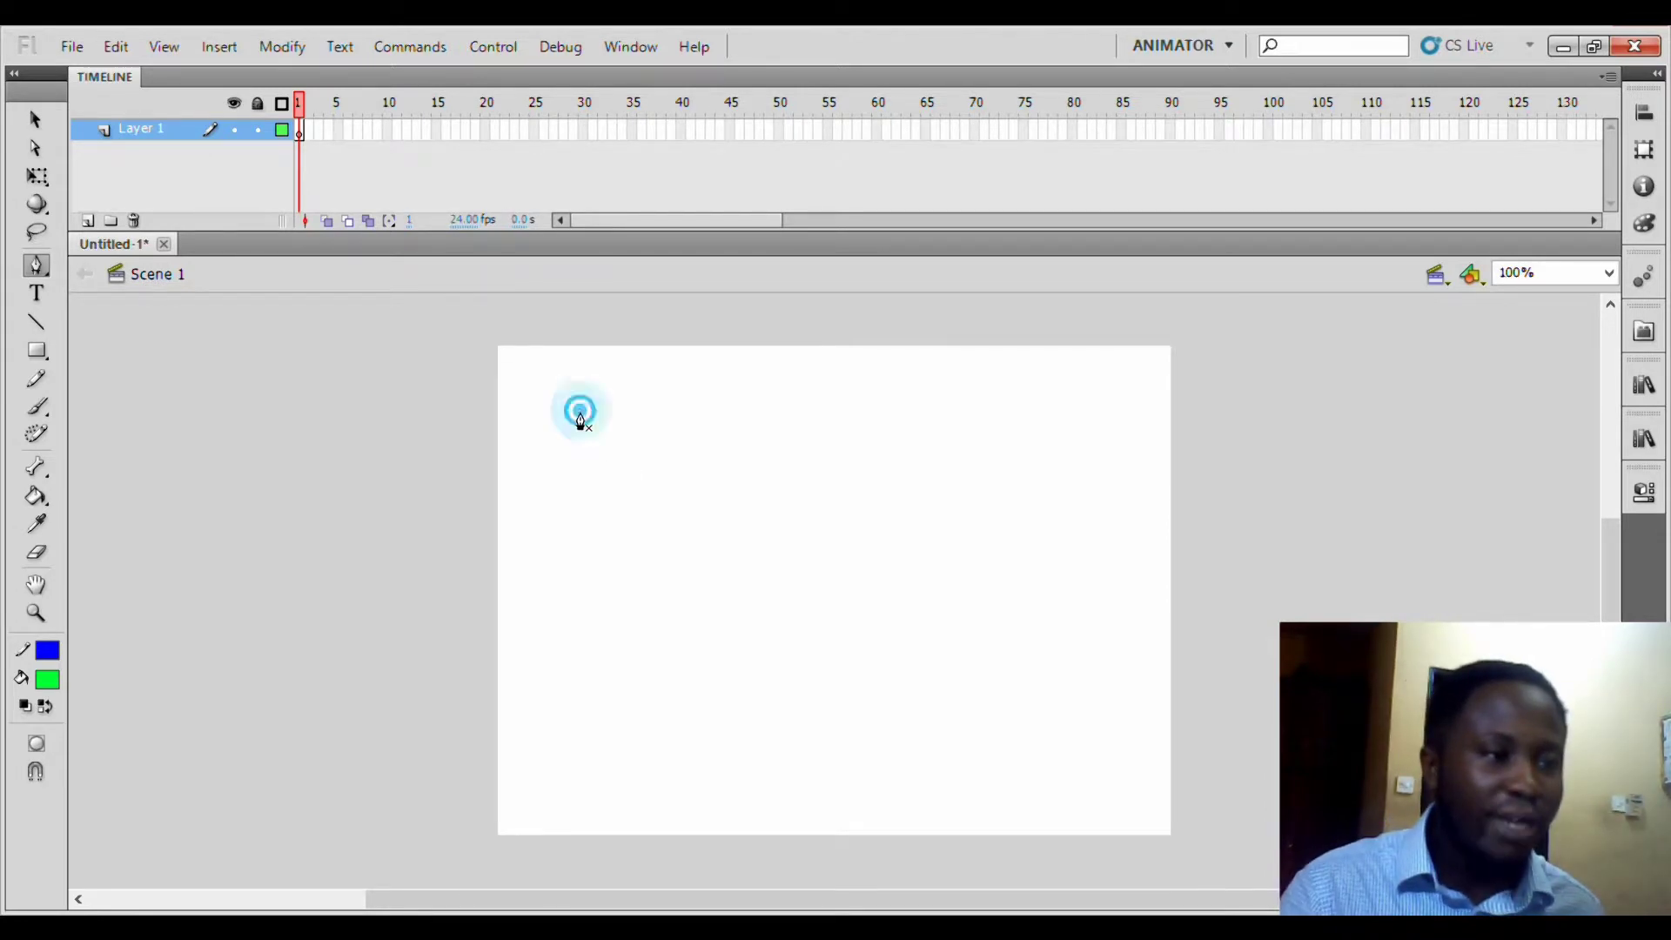
{"action": "left_click", "coordinate": [1101, 402]}
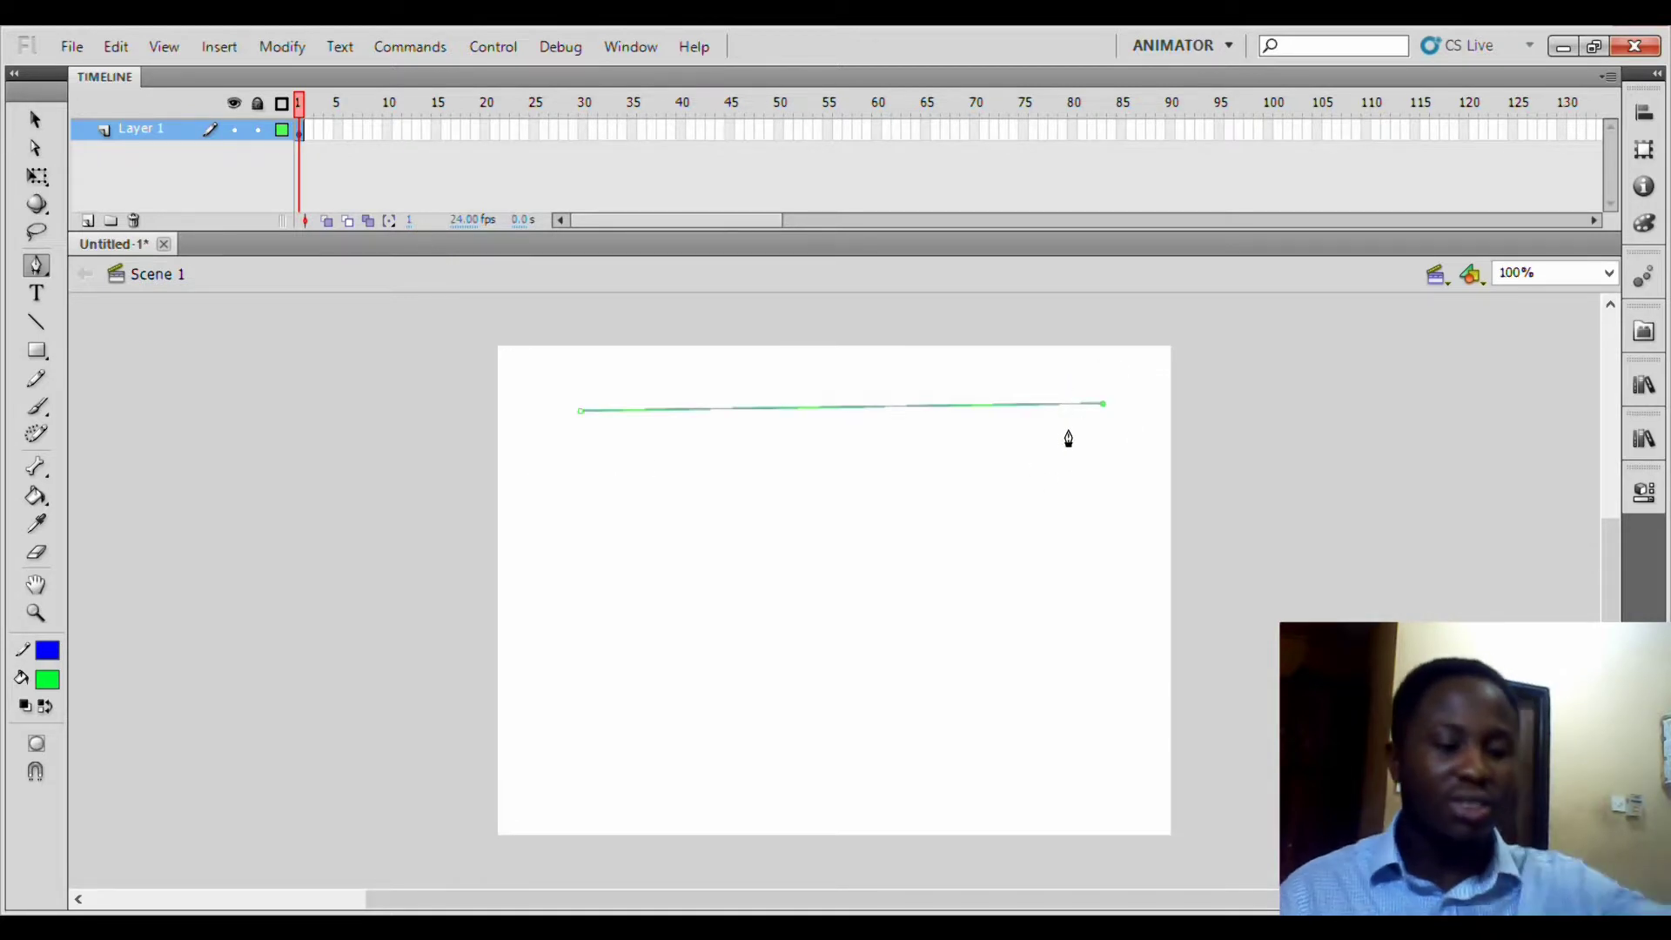
{"action": "key", "text": "ctrl+="}
{"action": "left_click_drag", "start_coordinate": [978, 640], "coordinate": [892, 470]}
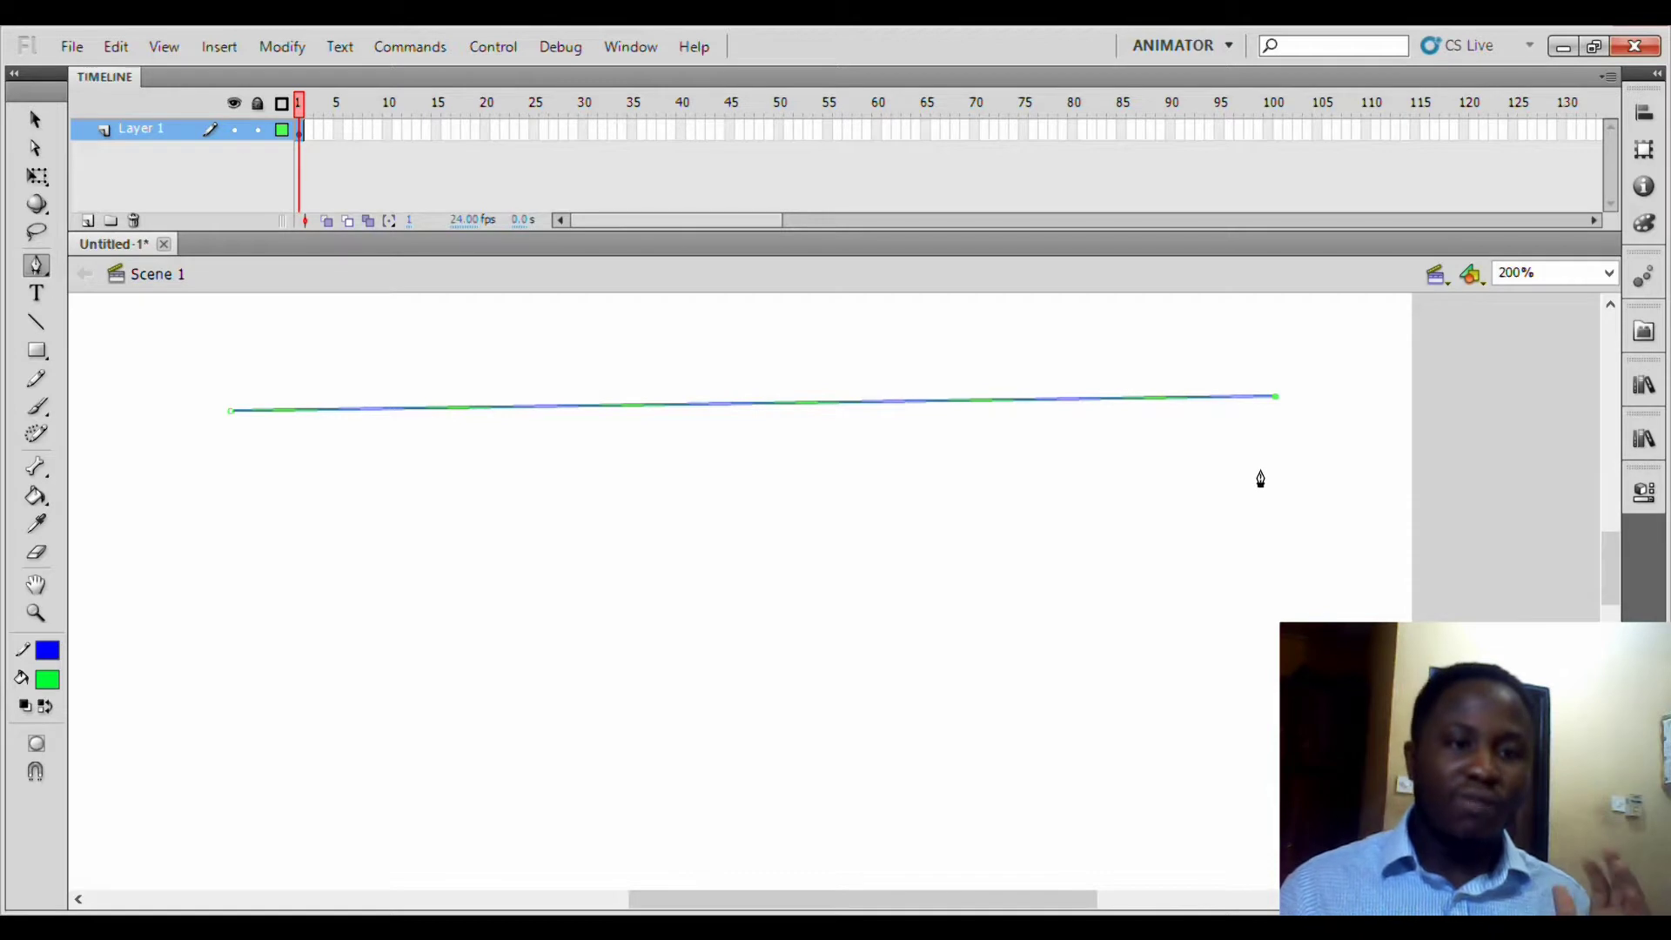
{"action": "left_click", "coordinate": [1259, 619]}
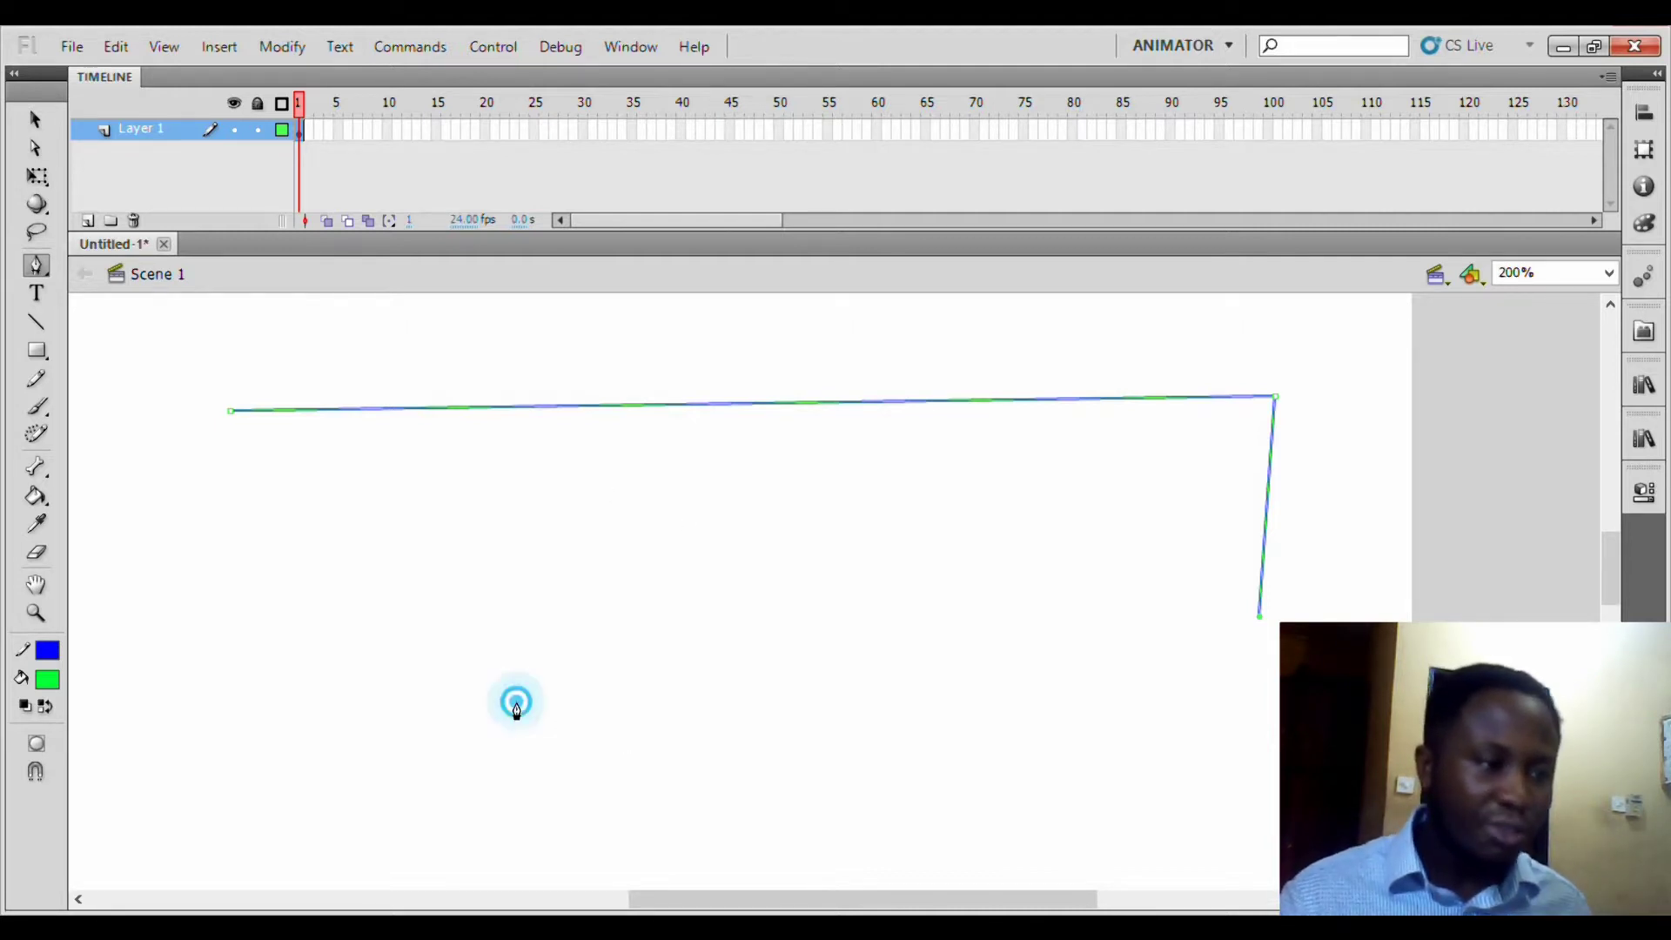
- Continue the path with a deep curve sweeping left, a small hook, a spike pointing inward and a segment back to the left
{"action": "left_click_drag", "start_coordinate": [514, 704], "coordinate": [222, 464]}
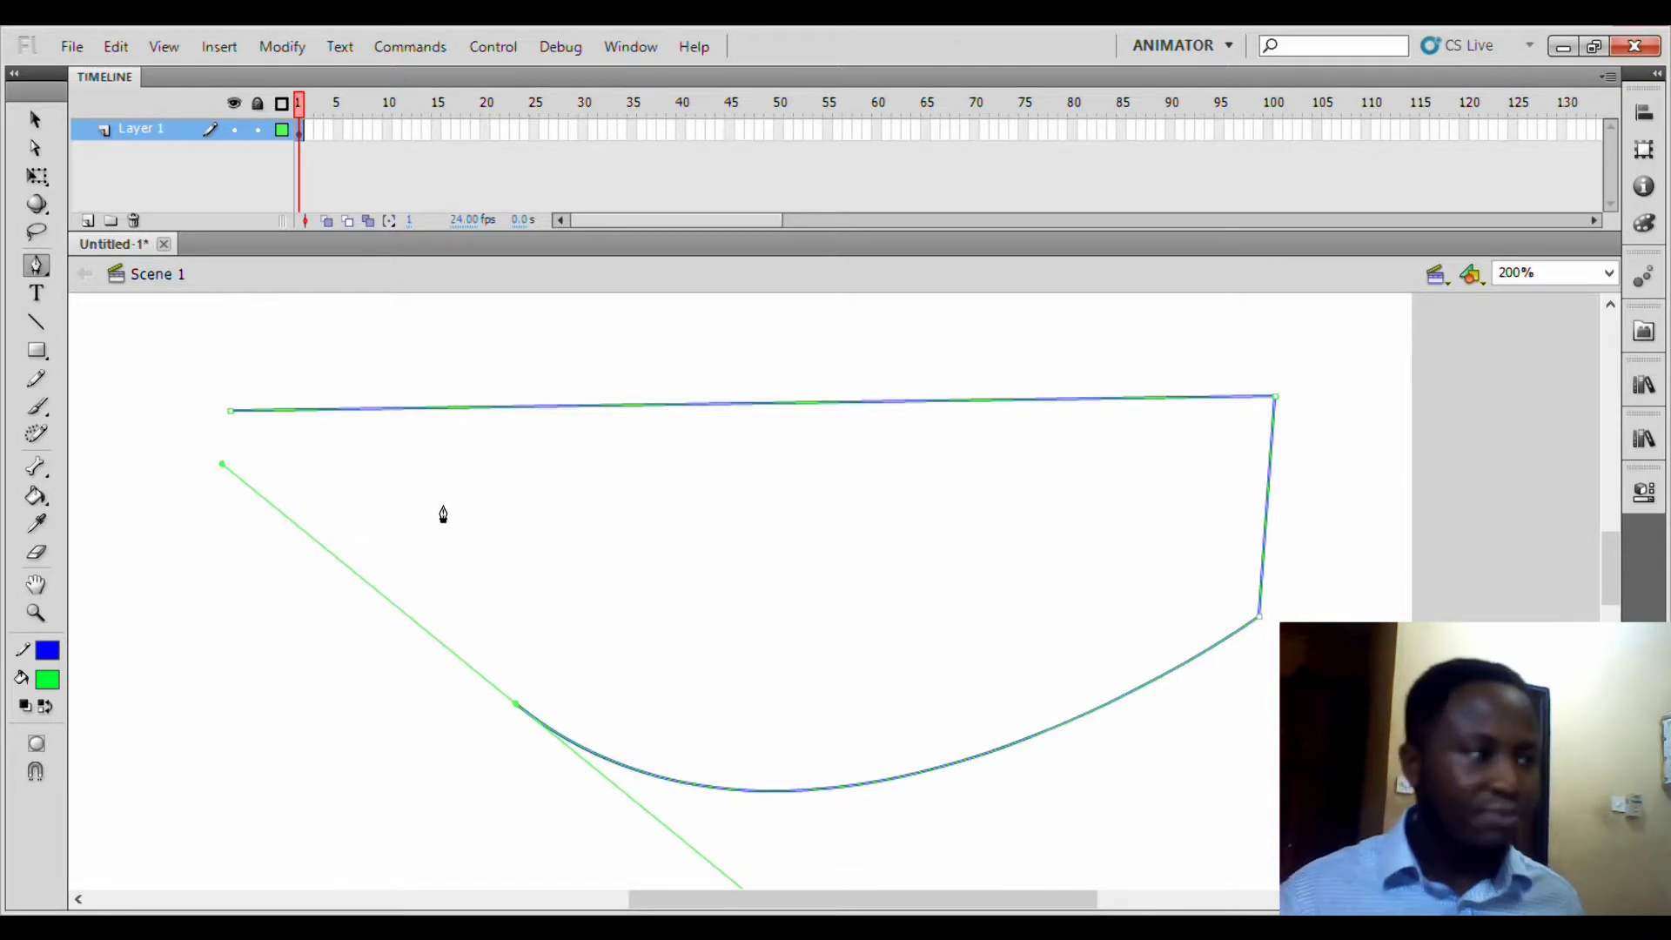
{"action": "left_click_drag", "start_coordinate": [412, 541], "coordinate": [378, 544]}
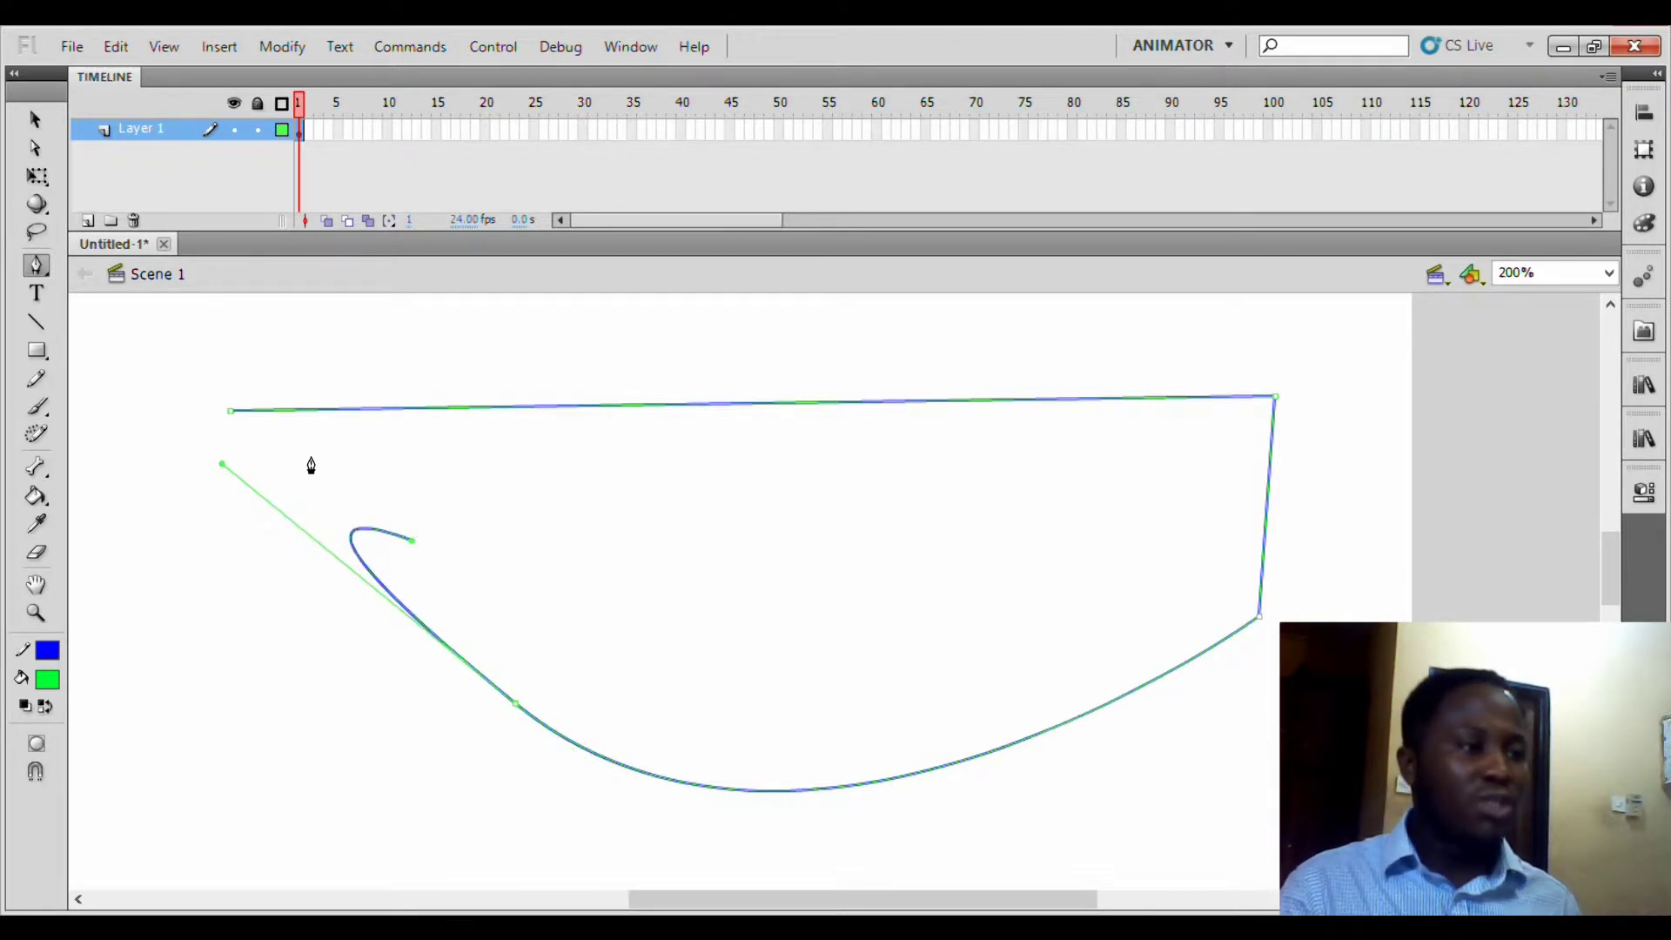
{"action": "left_click", "coordinate": [672, 568]}
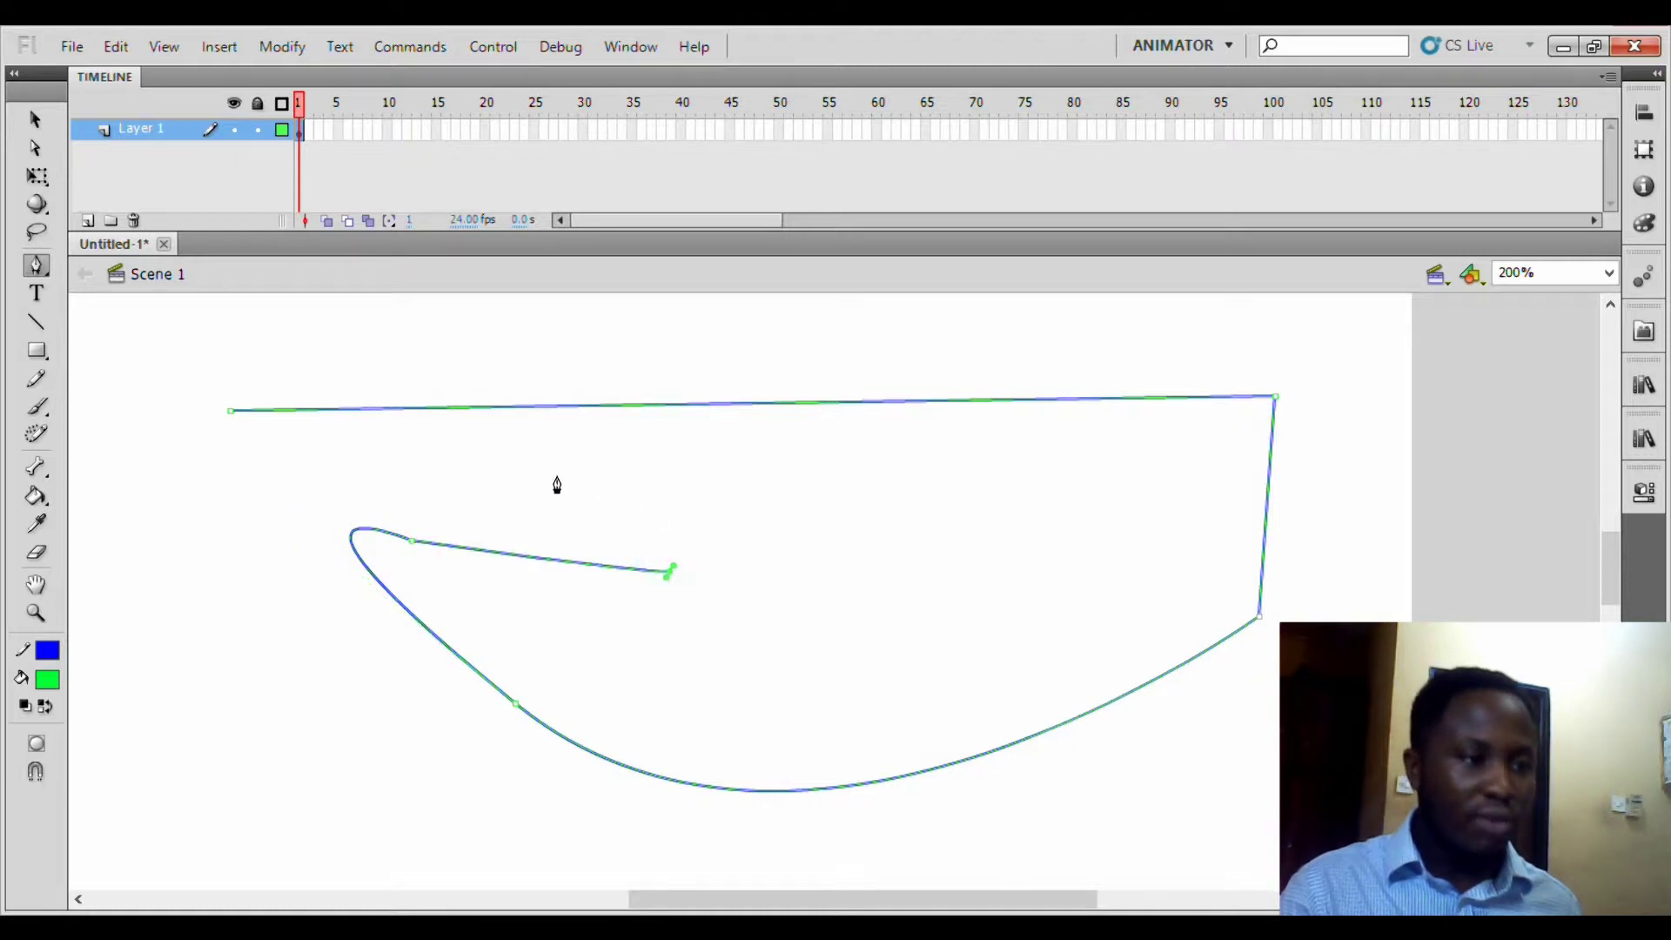
{"action": "left_click", "coordinate": [453, 464]}
{"action": "left_click", "coordinate": [247, 506]}
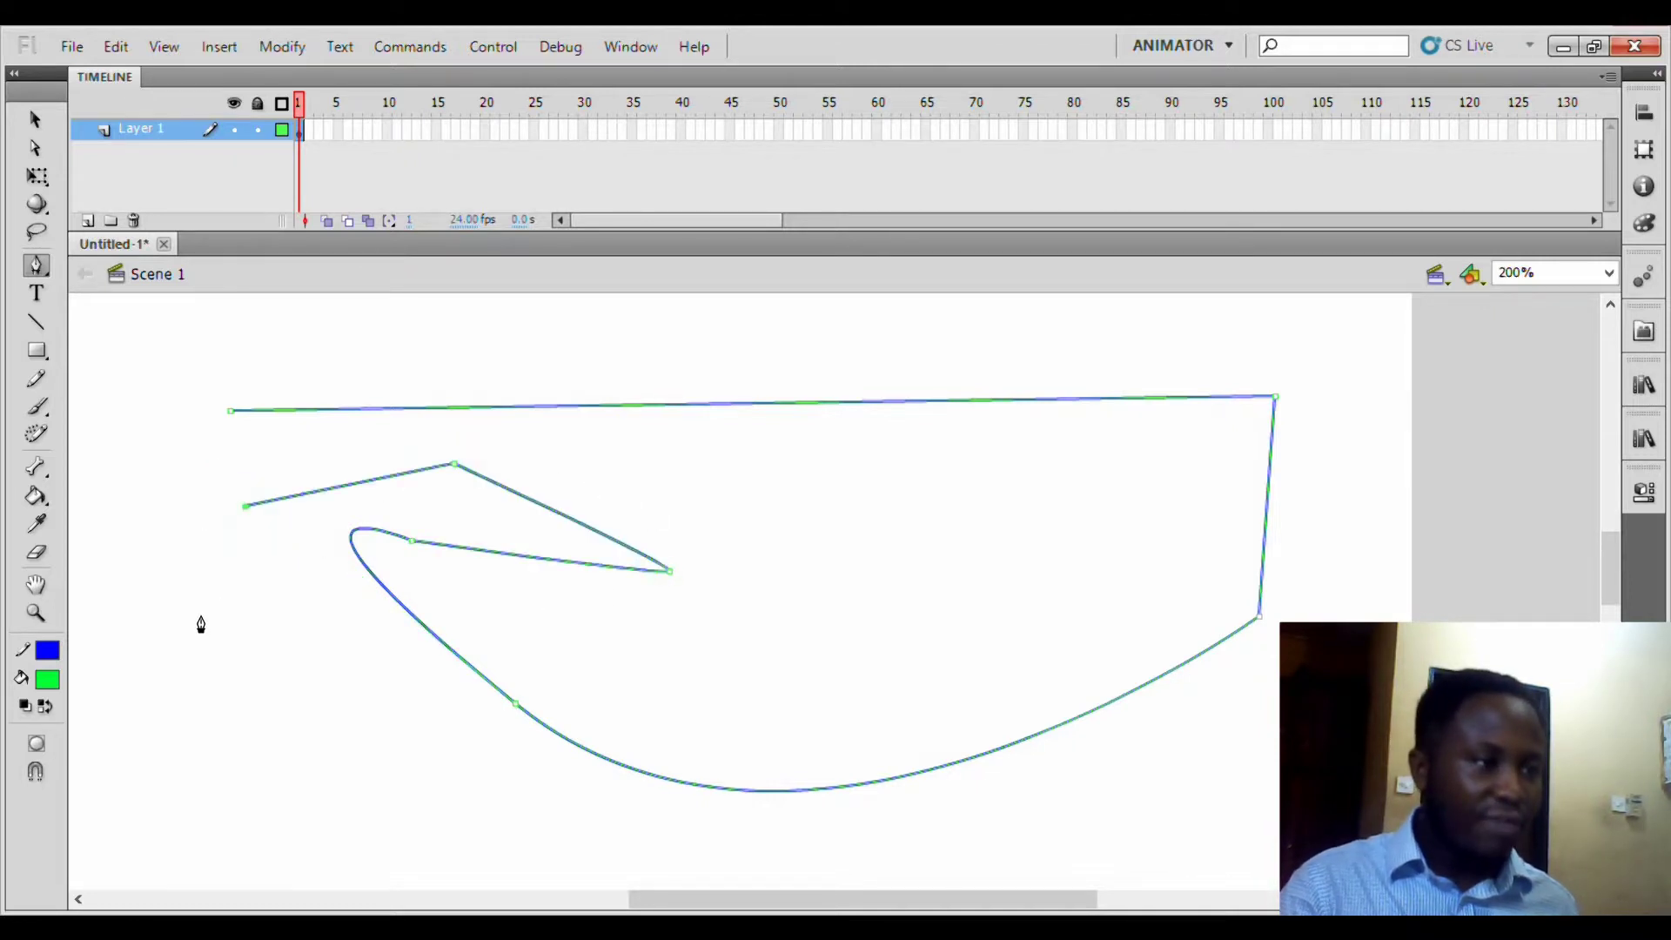
- Add straight segments around the shape's left end and close the path at its starting anchor point
{"action": "left_click", "coordinate": [202, 620]}
{"action": "left_click", "coordinate": [133, 590]}
{"action": "left_click", "coordinate": [130, 477]}
{"action": "left_click", "coordinate": [188, 413]}
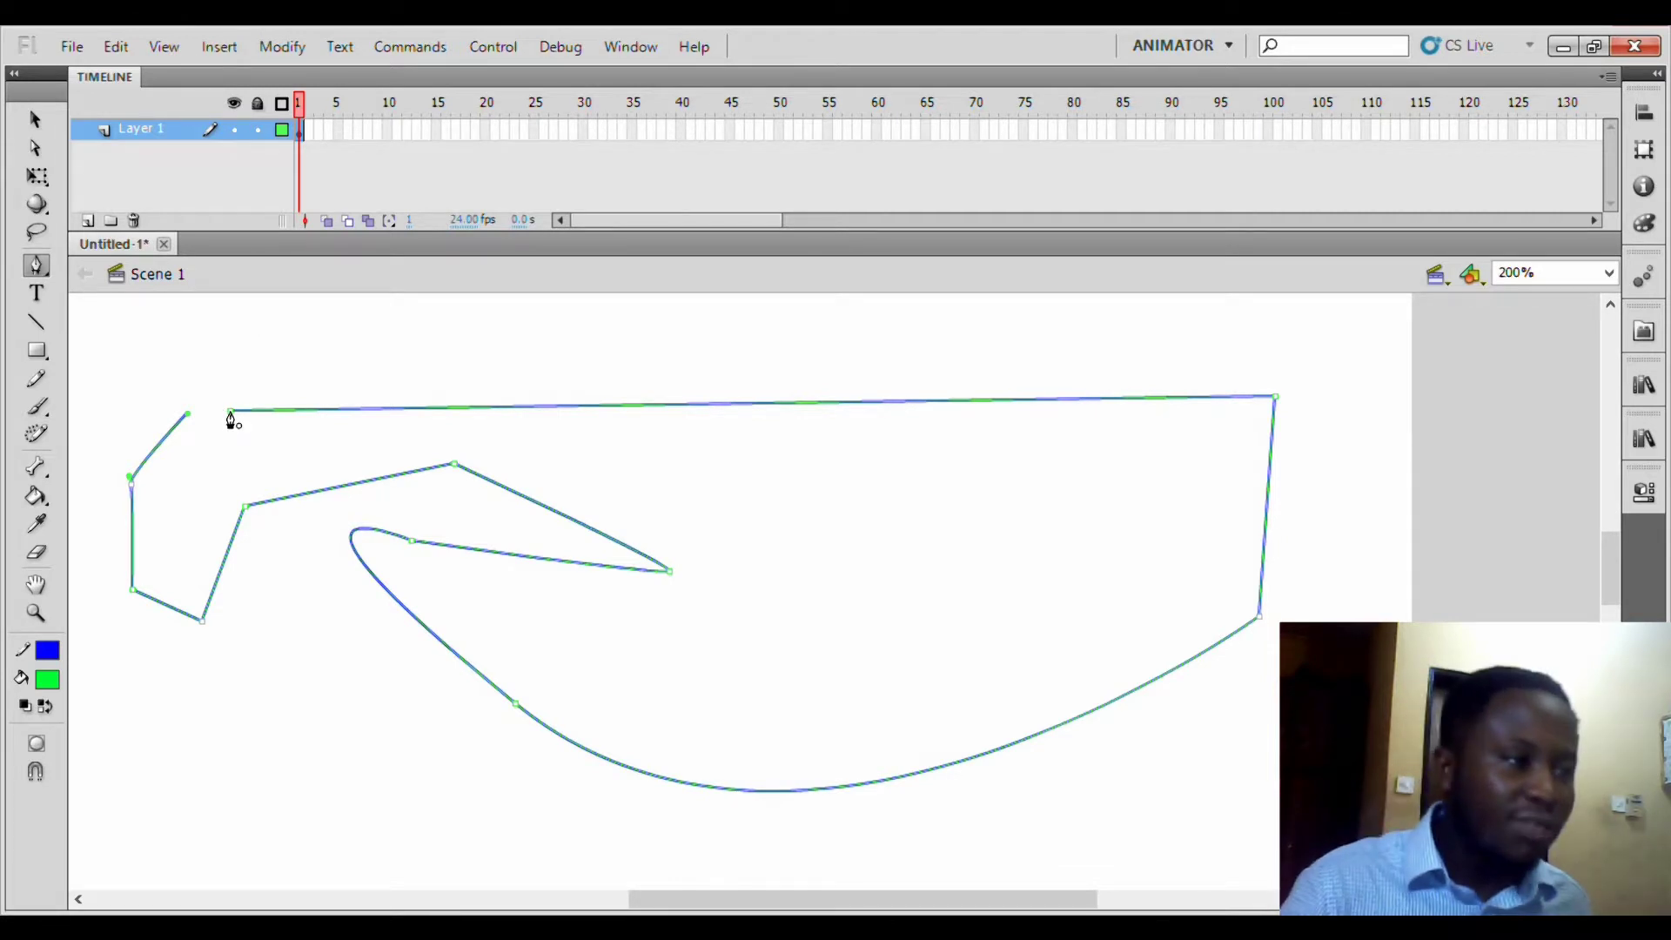
{"action": "left_click", "coordinate": [230, 412]}
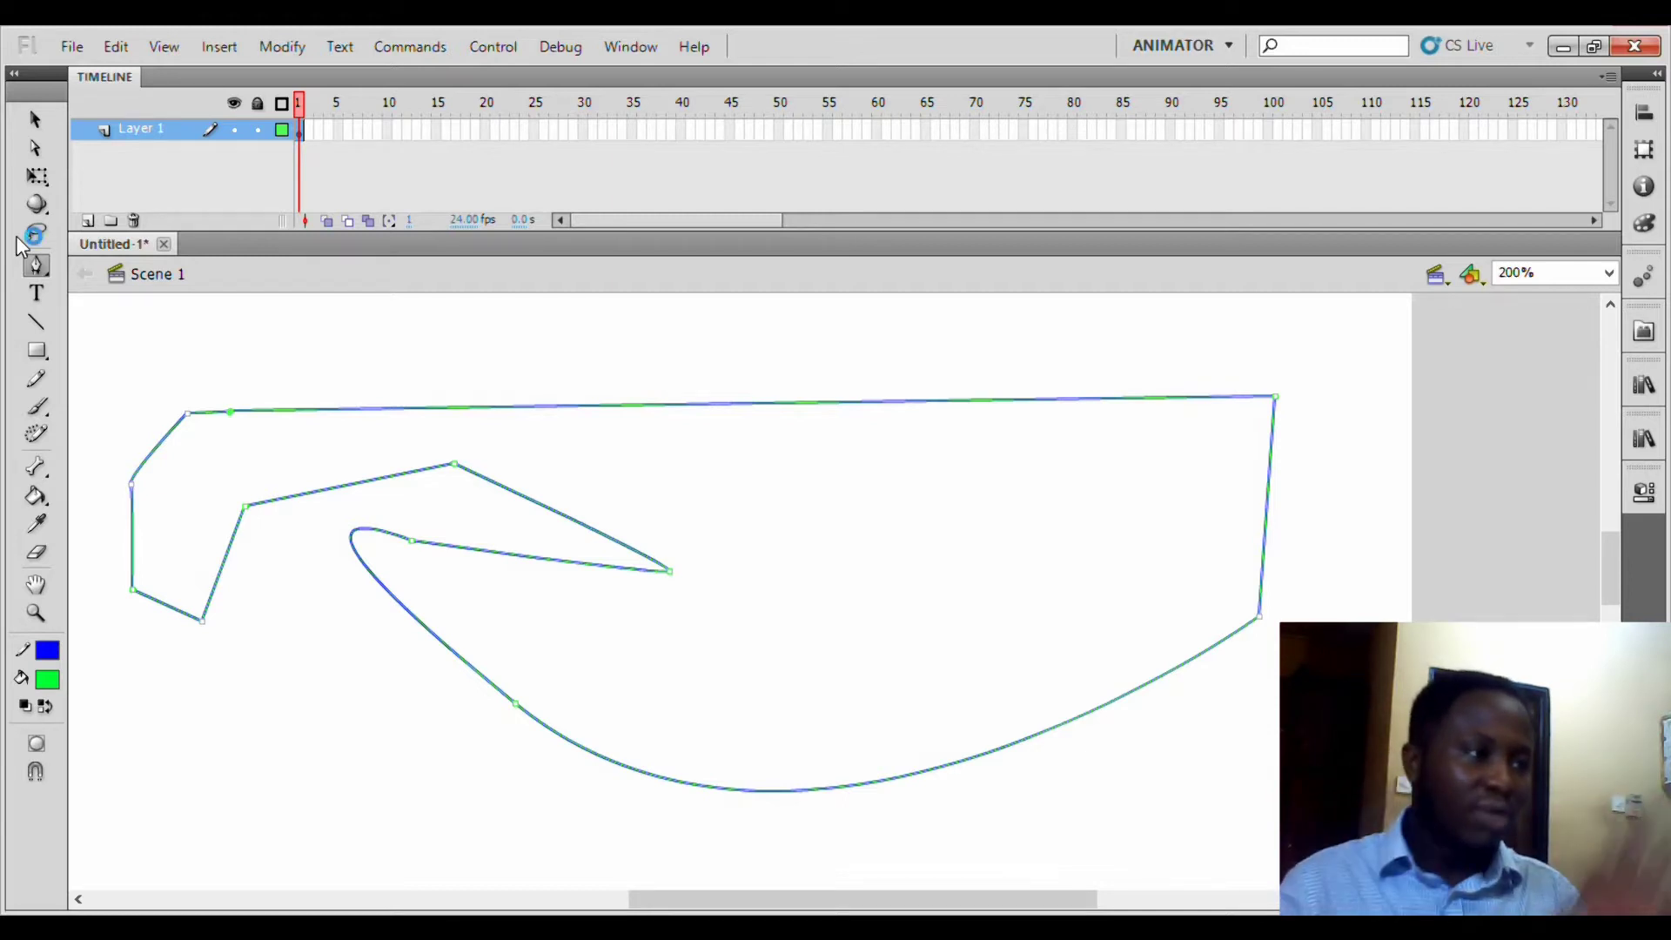
- Move the outline's top segment away from the rest of the shape with the Selection tool, and undo the moves
{"action": "left_click", "coordinate": [37, 121]}
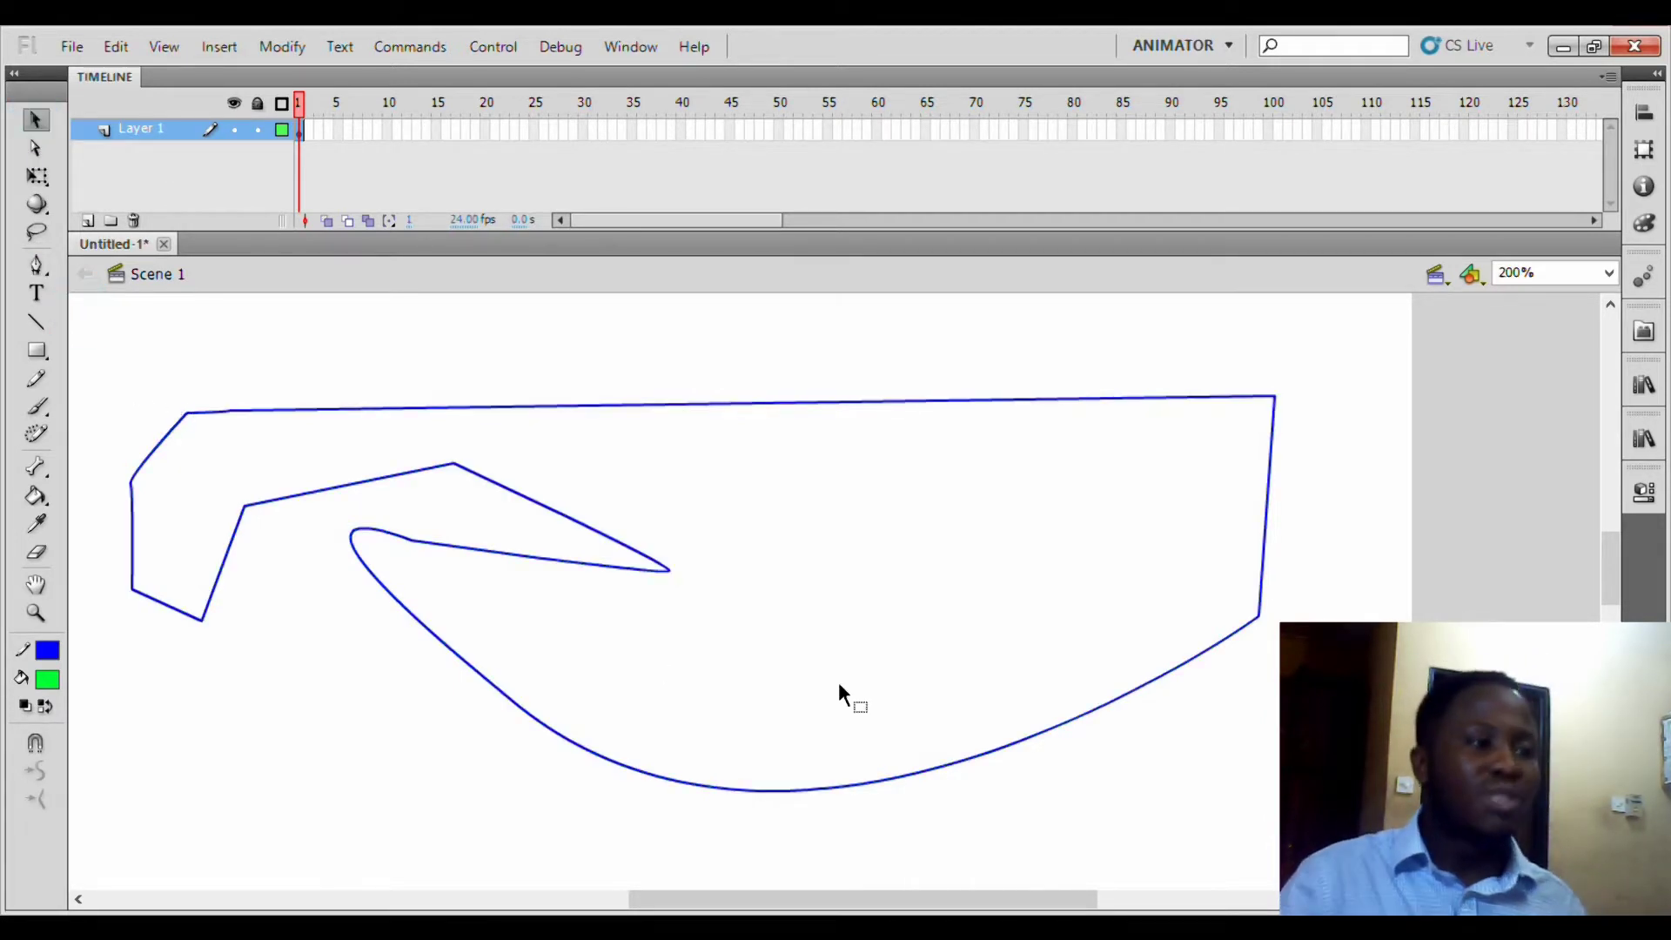
{"action": "left_click_drag", "start_coordinate": [1017, 691], "coordinate": [193, 426]}
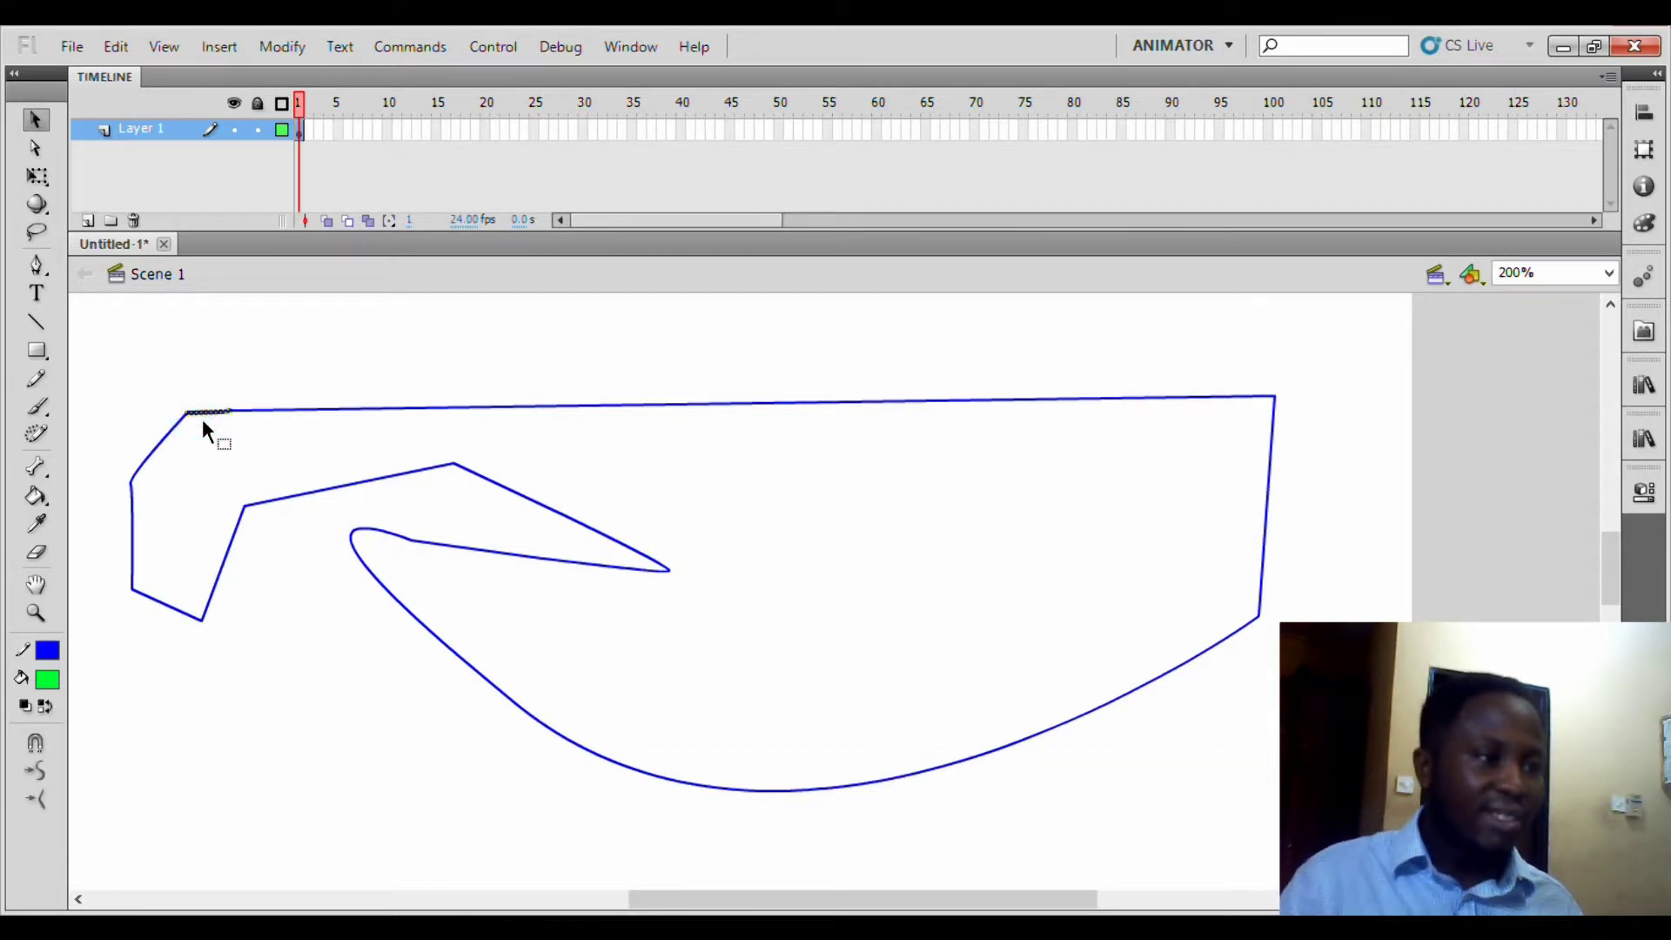
{"action": "left_click", "coordinate": [286, 407]}
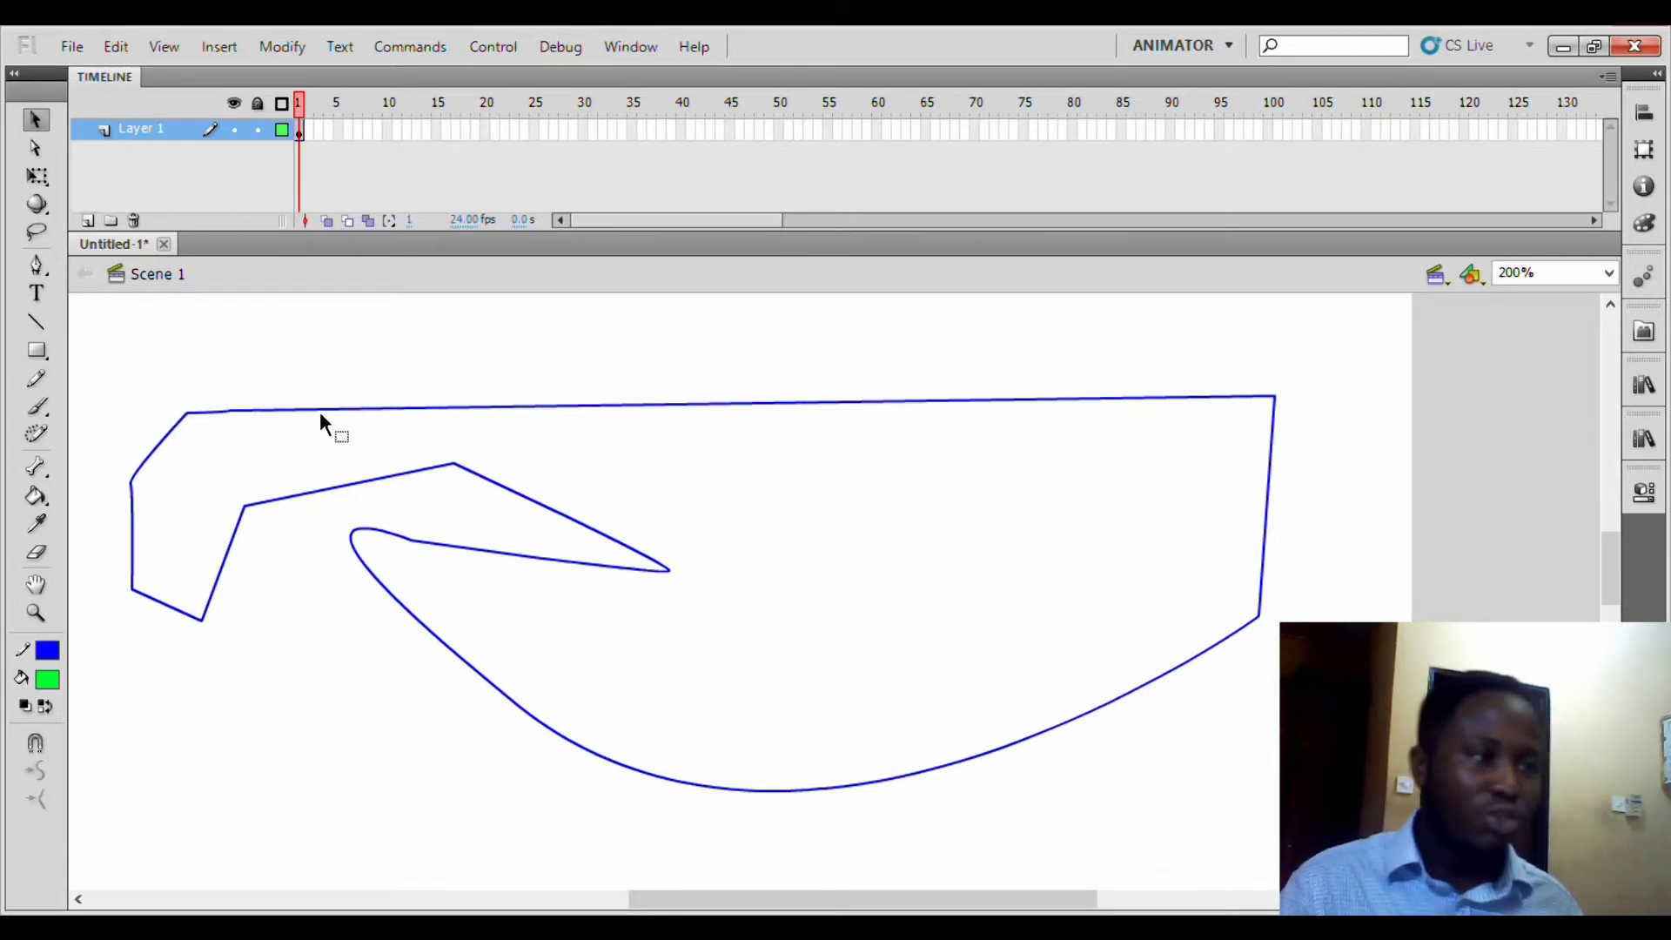
{"action": "left_click", "coordinate": [318, 408]}
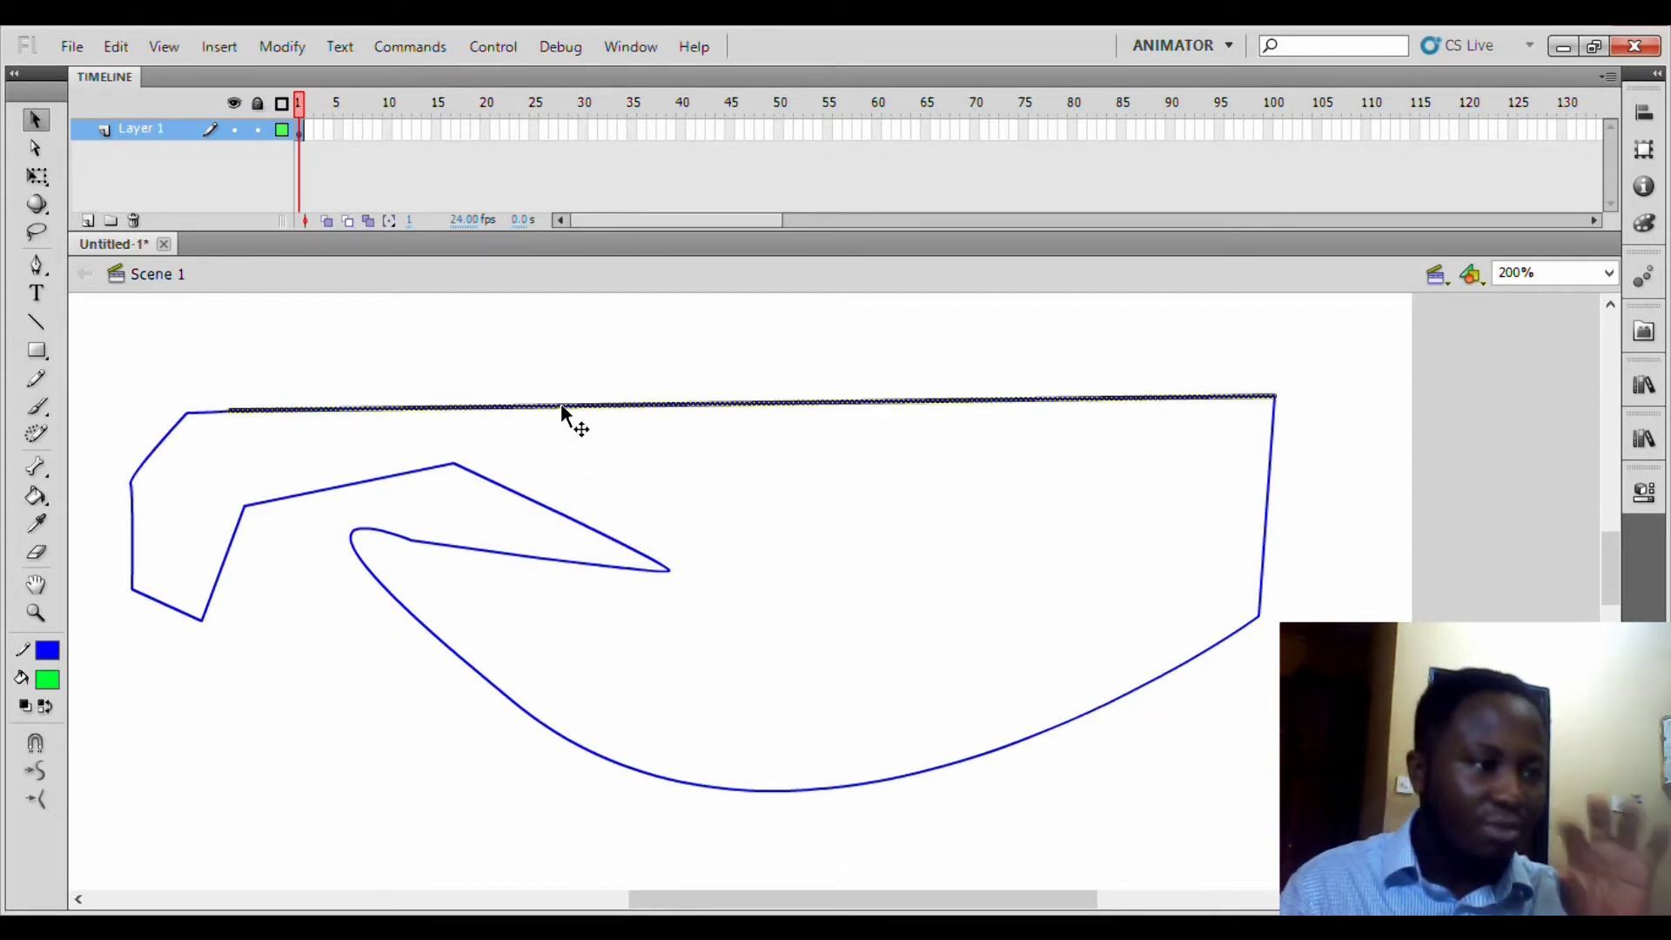
{"action": "left_click_drag", "start_coordinate": [566, 406], "coordinate": [428, 366]}
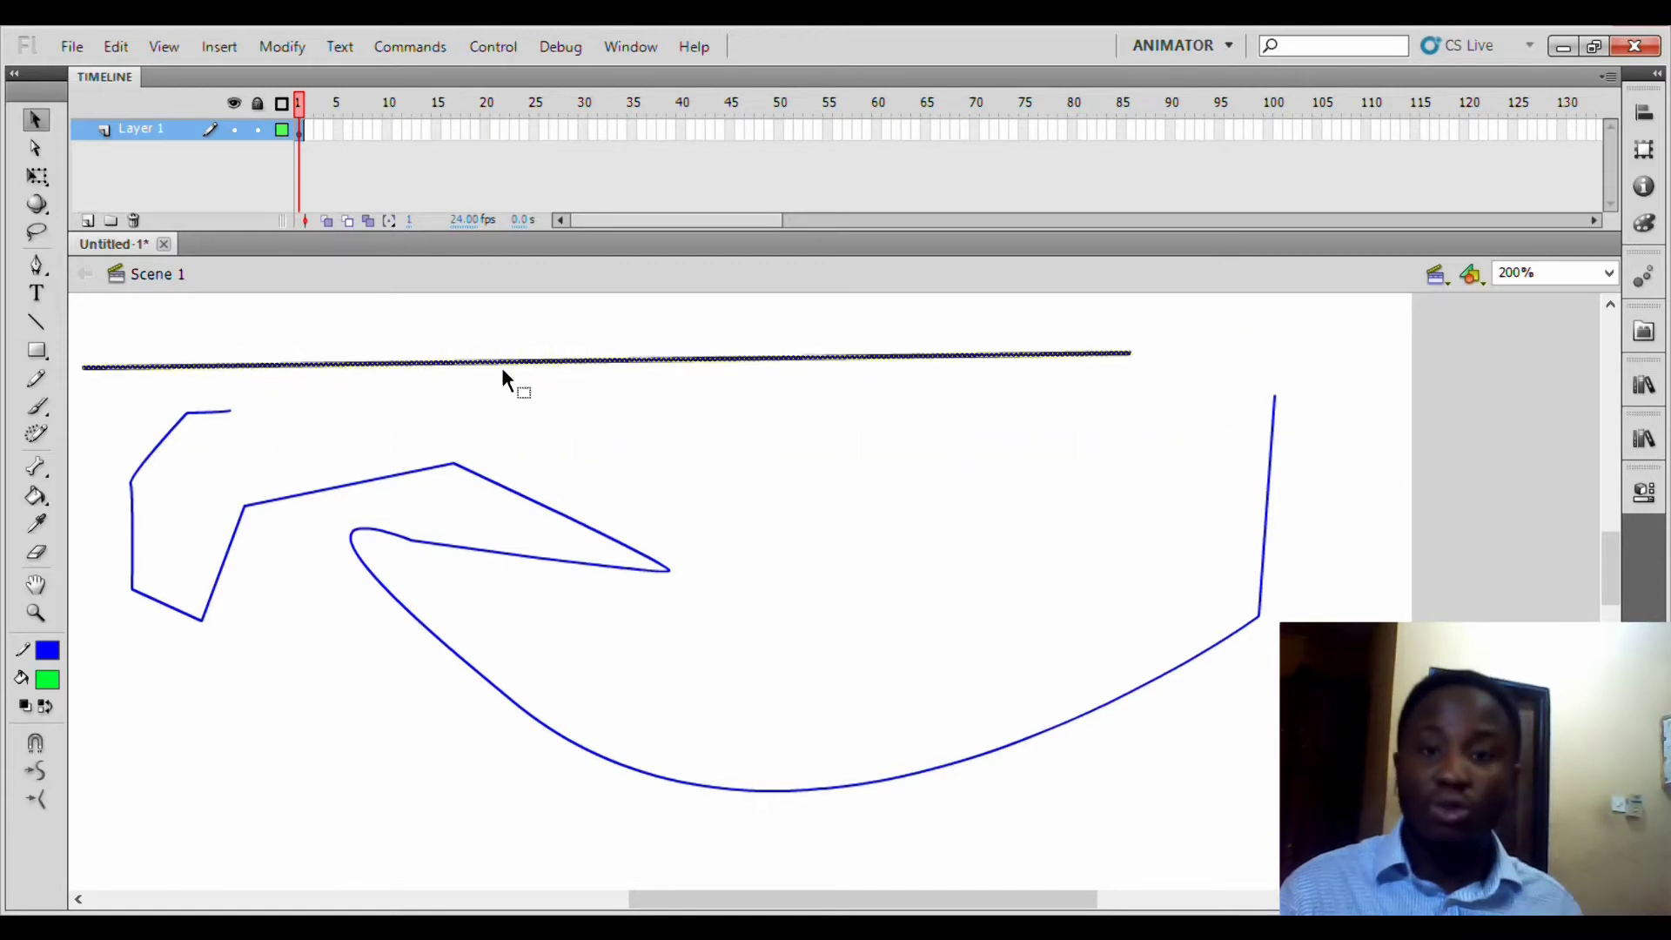
{"action": "key", "text": "ctrl+z"}
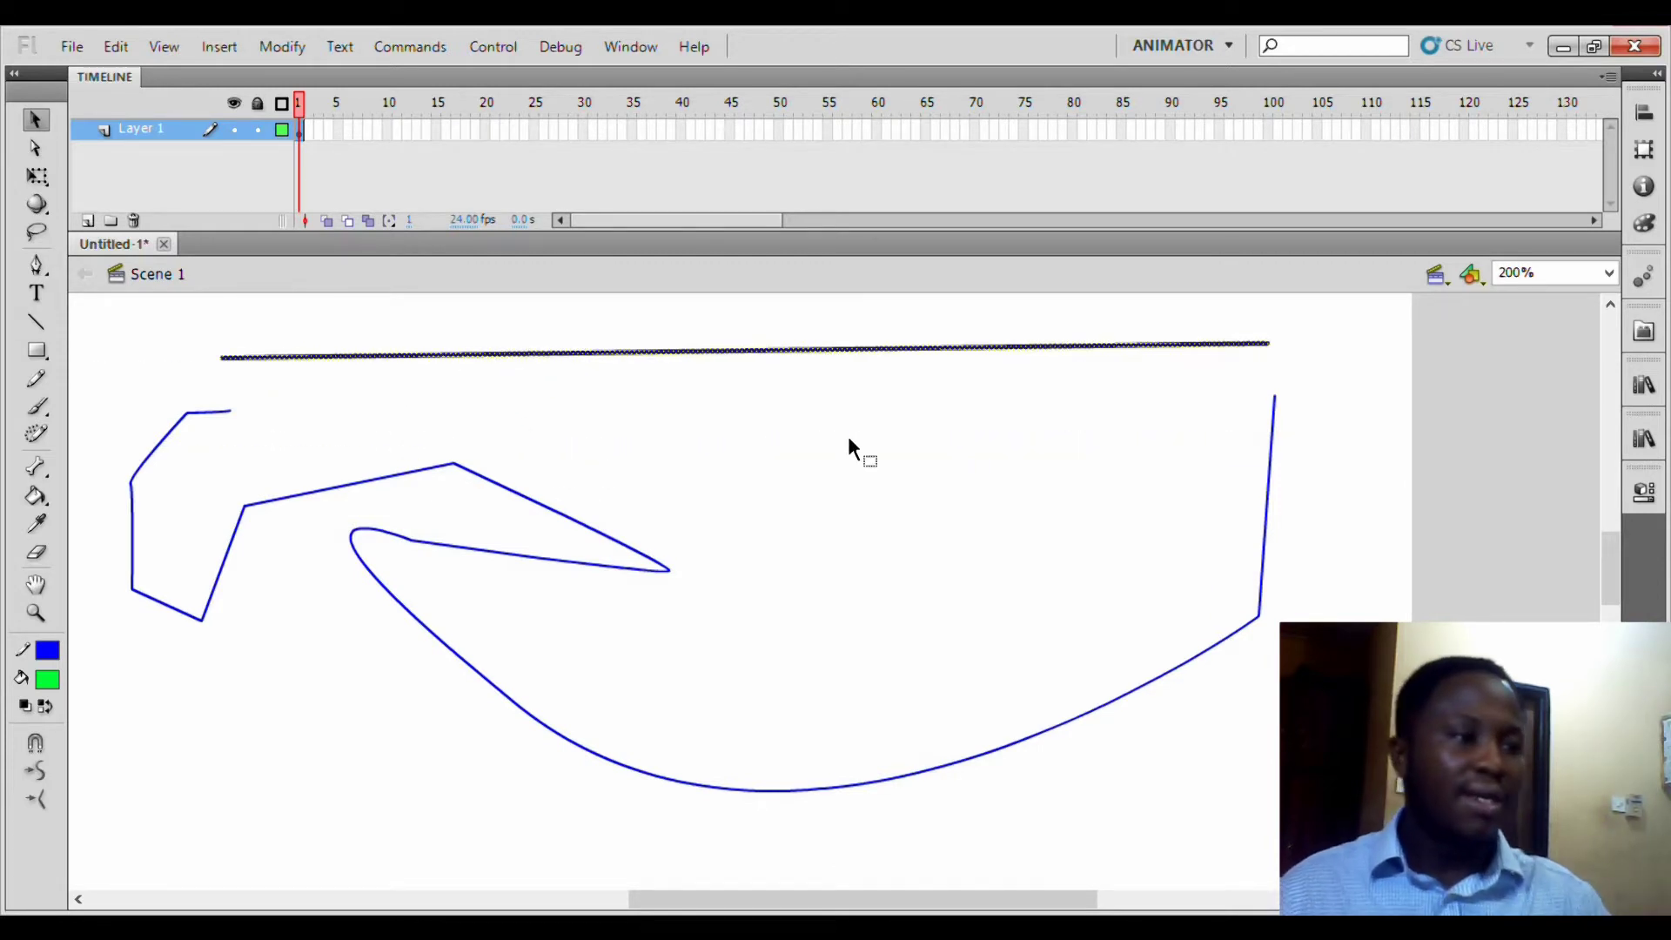
{"action": "key", "text": "ctrl+z"}
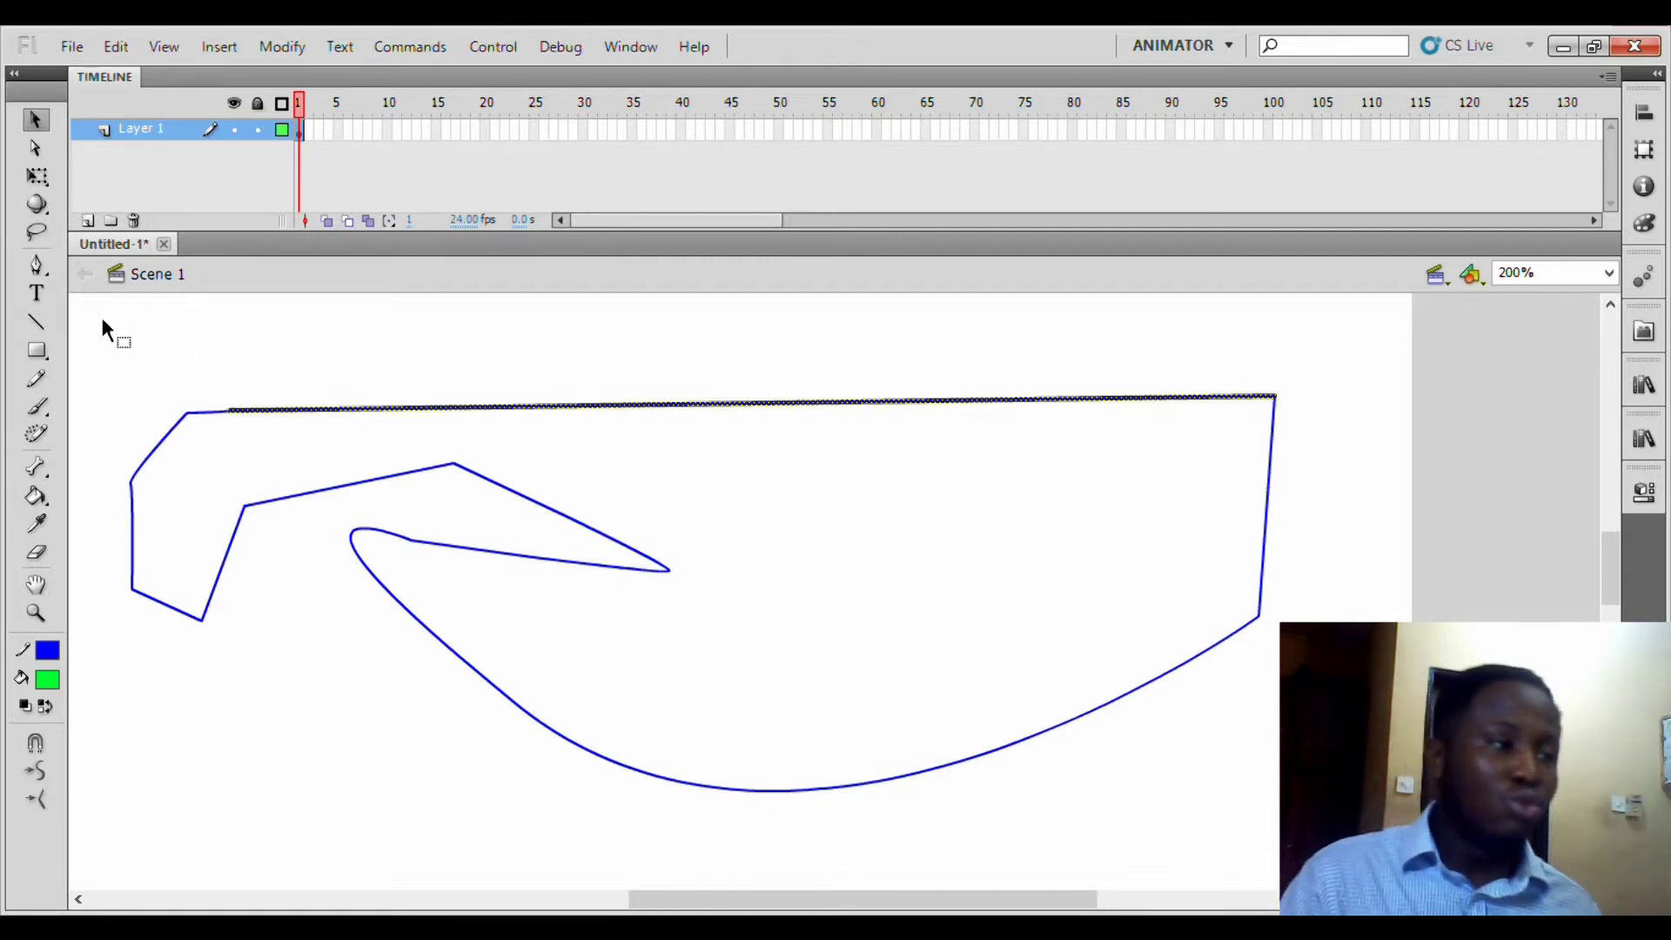
- Select the entire blue outline and move it slightly left and down on the stage
{"action": "left_click_drag", "start_coordinate": [92, 308], "coordinate": [1292, 851]}
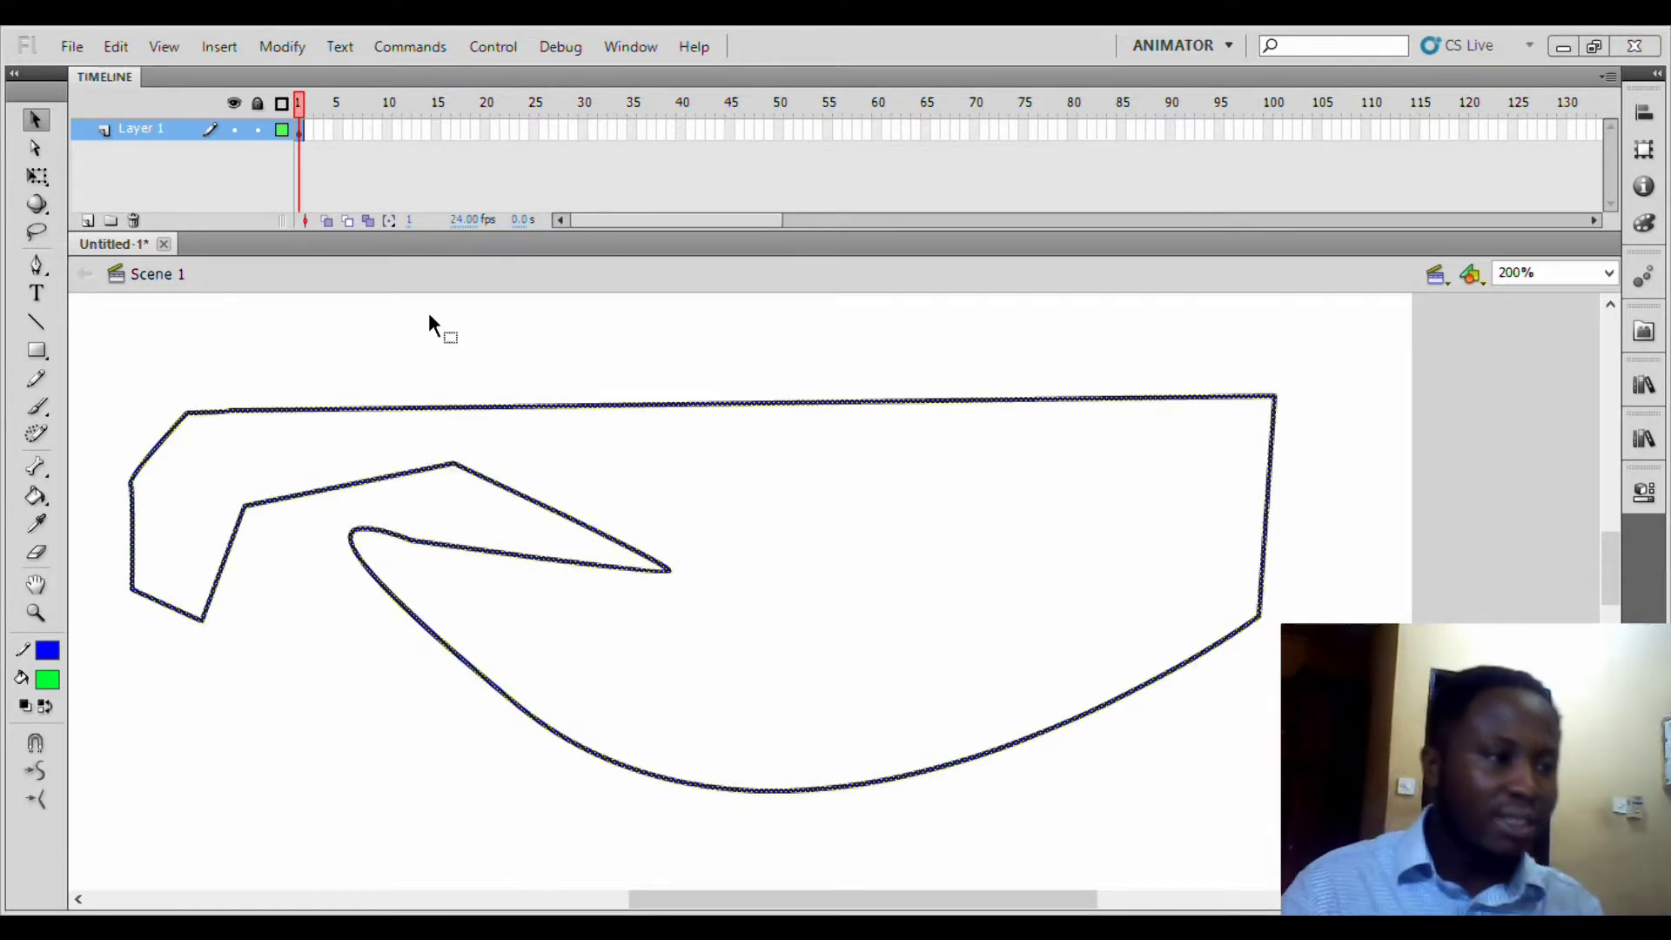
{"action": "mouse_move", "coordinate": [490, 481]}
{"action": "left_mouse_down"}
{"action": "mouse_move", "coordinate": [746, 455]}
{"action": "mouse_move", "coordinate": [410, 503]}
{"action": "mouse_move", "coordinate": [455, 522]}
{"action": "mouse_move", "coordinate": [528, 467]}
{"action": "mouse_move", "coordinate": [500, 478]}
{"action": "left_mouse_up"}
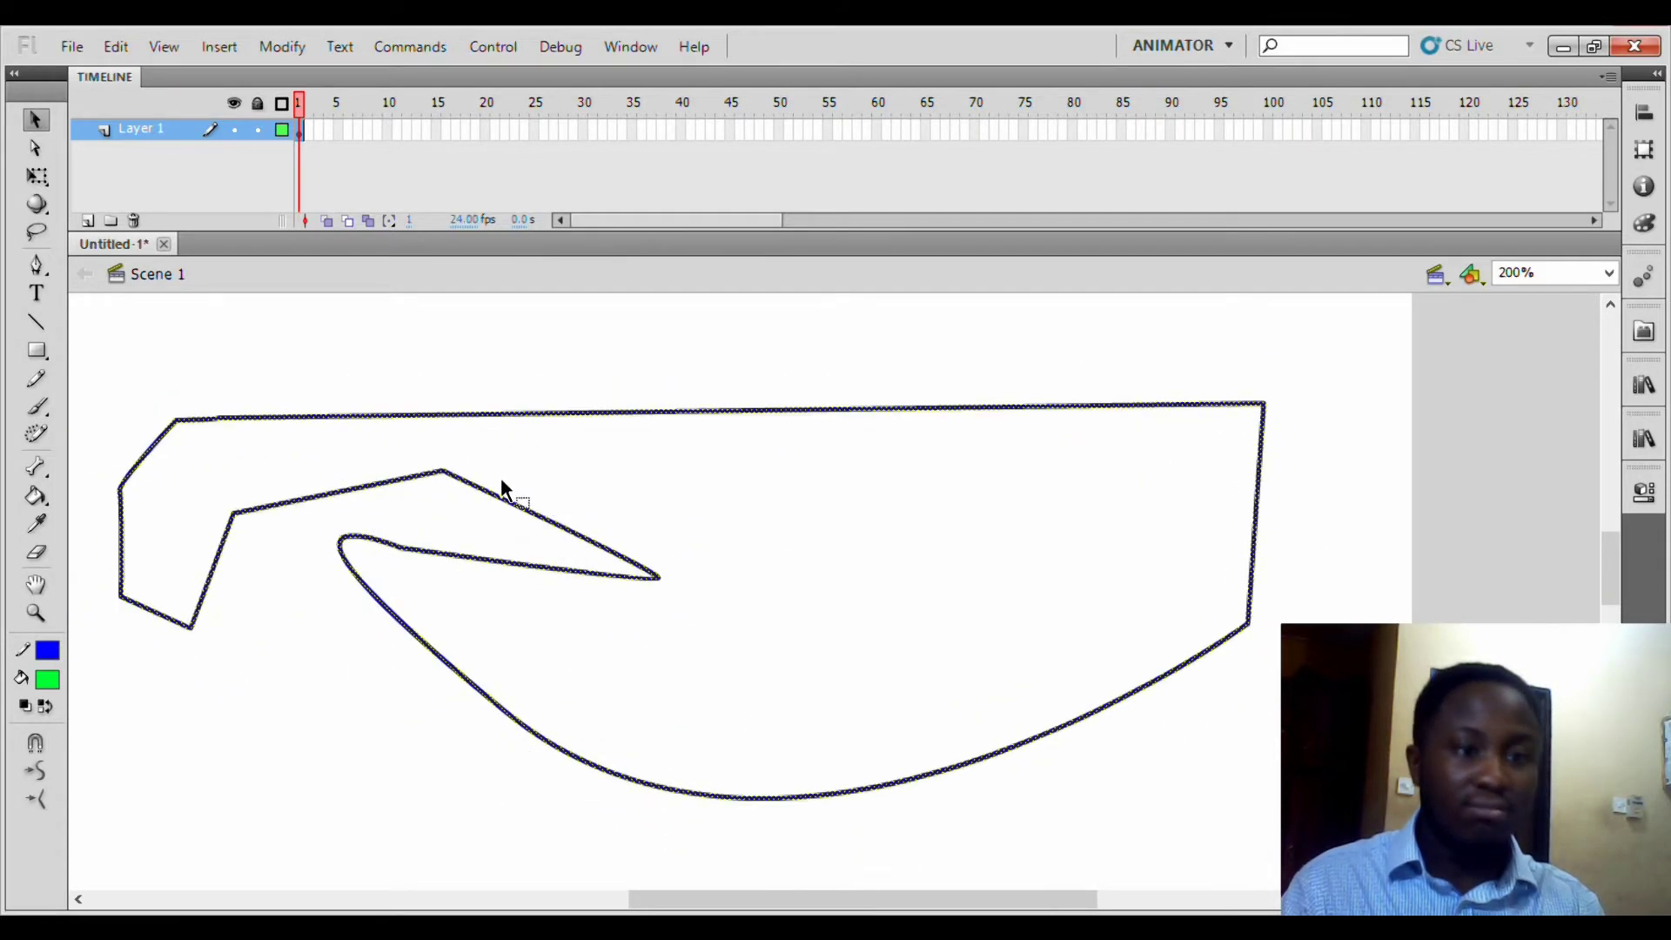
{"action": "left_click", "coordinate": [933, 521]}
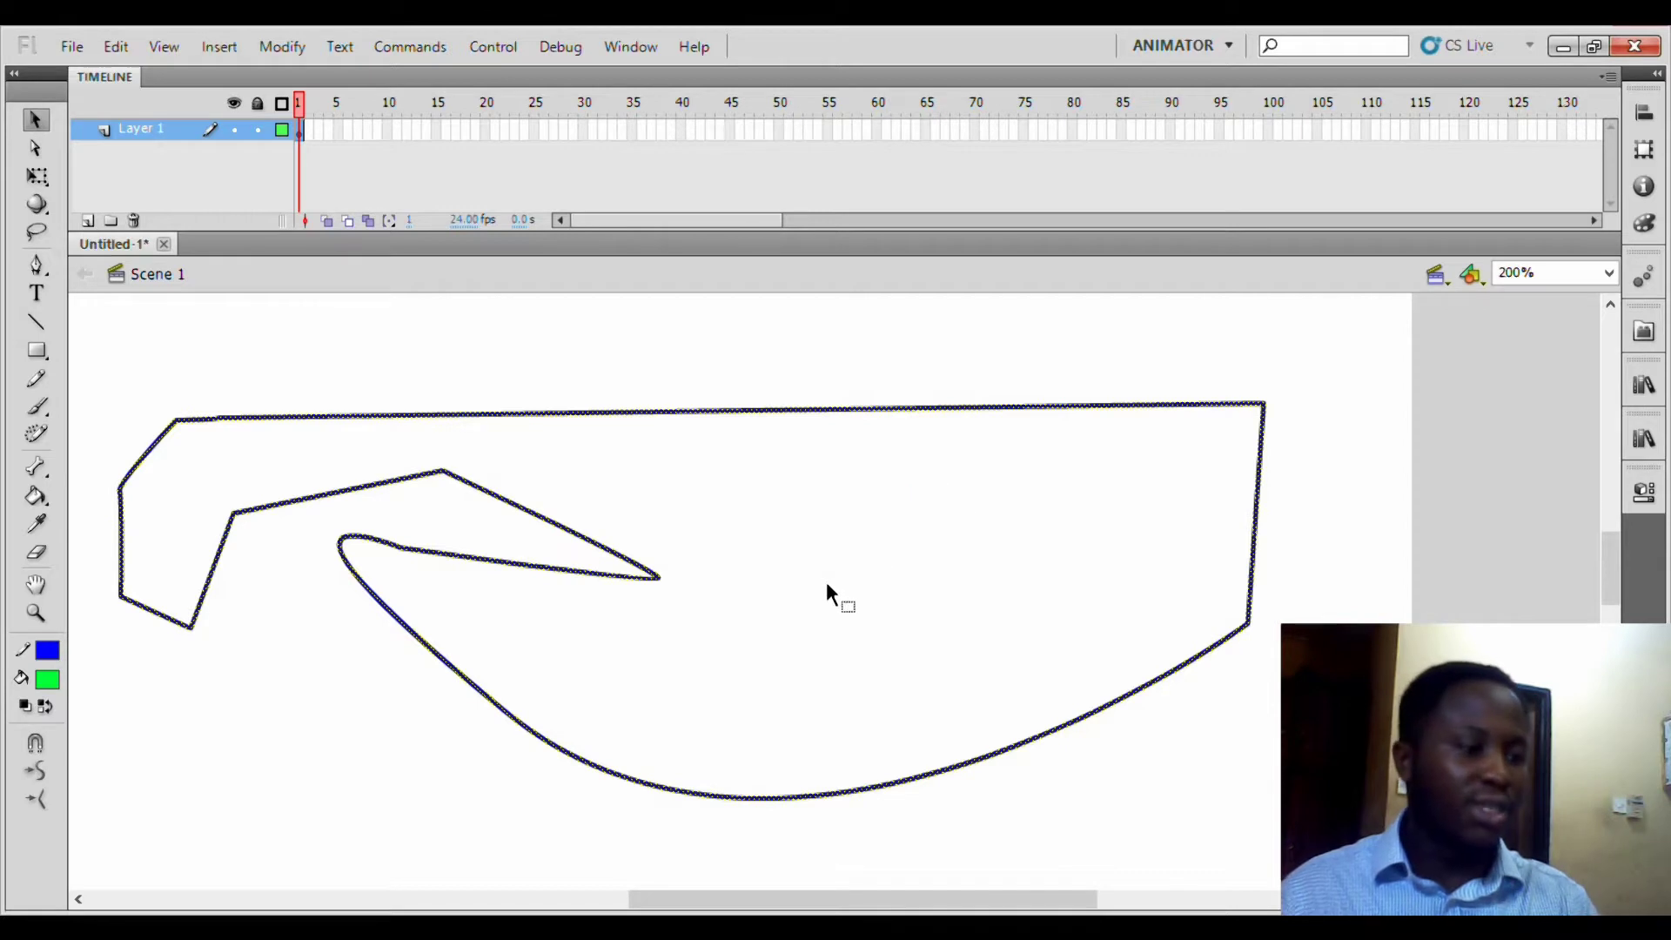
- Deselect the blue outline and show all its anchor points with the Subselection tool
{"action": "key", "text": "q"}
{"action": "left_click", "coordinate": [523, 357]}
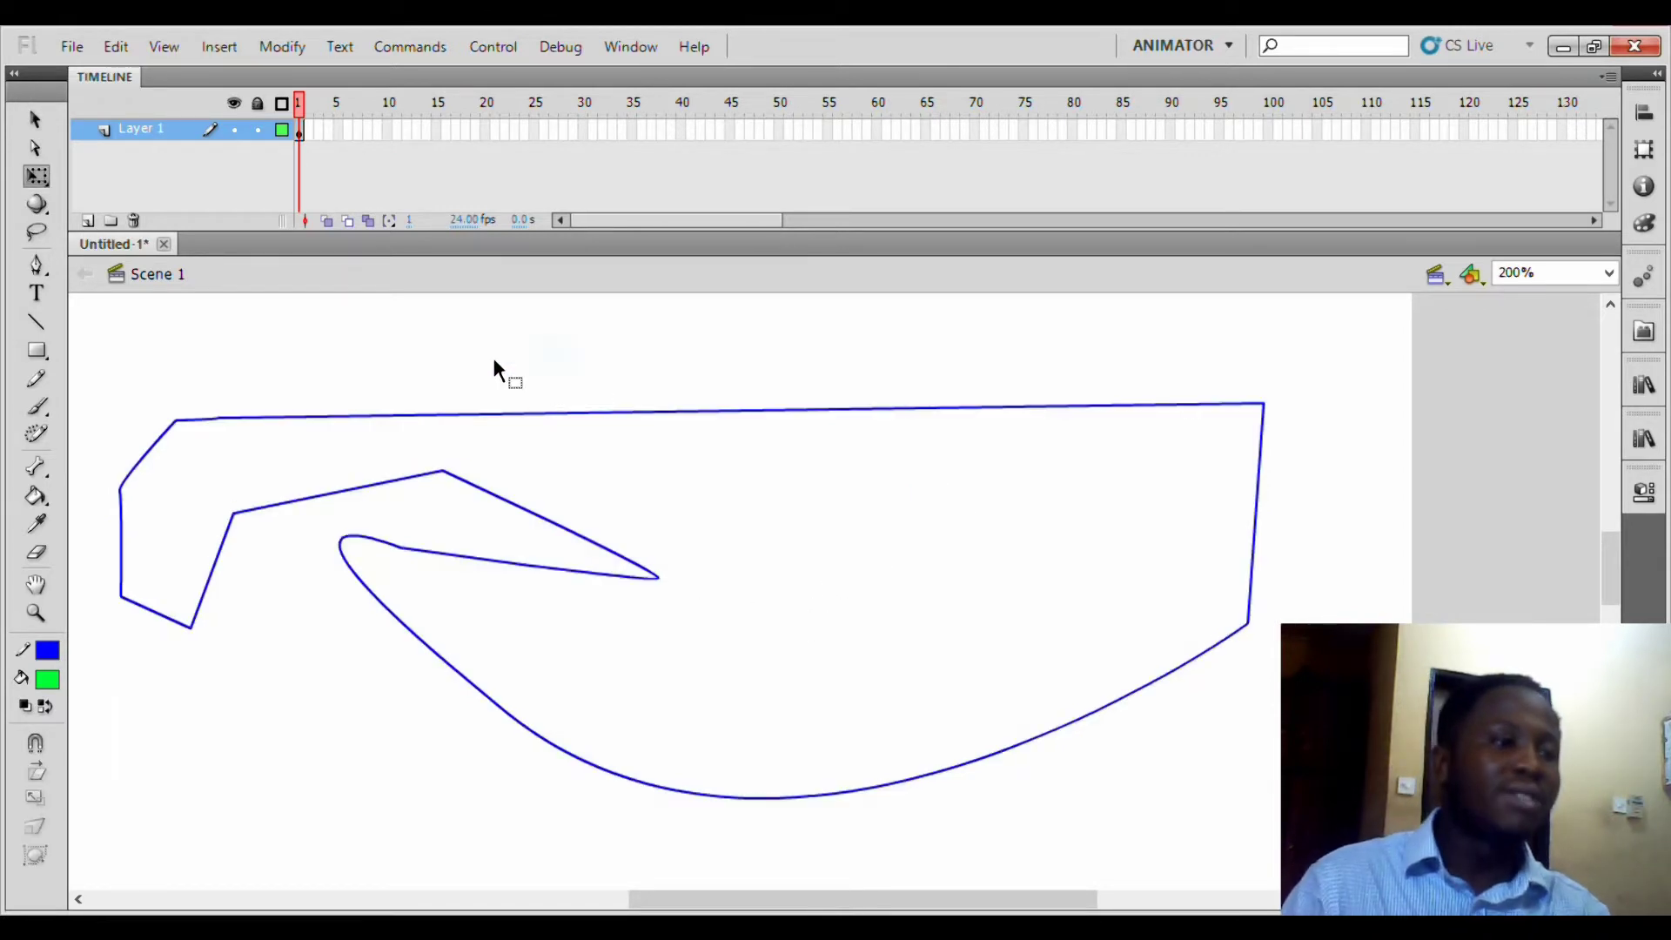
{"action": "left_click", "coordinate": [160, 346]}
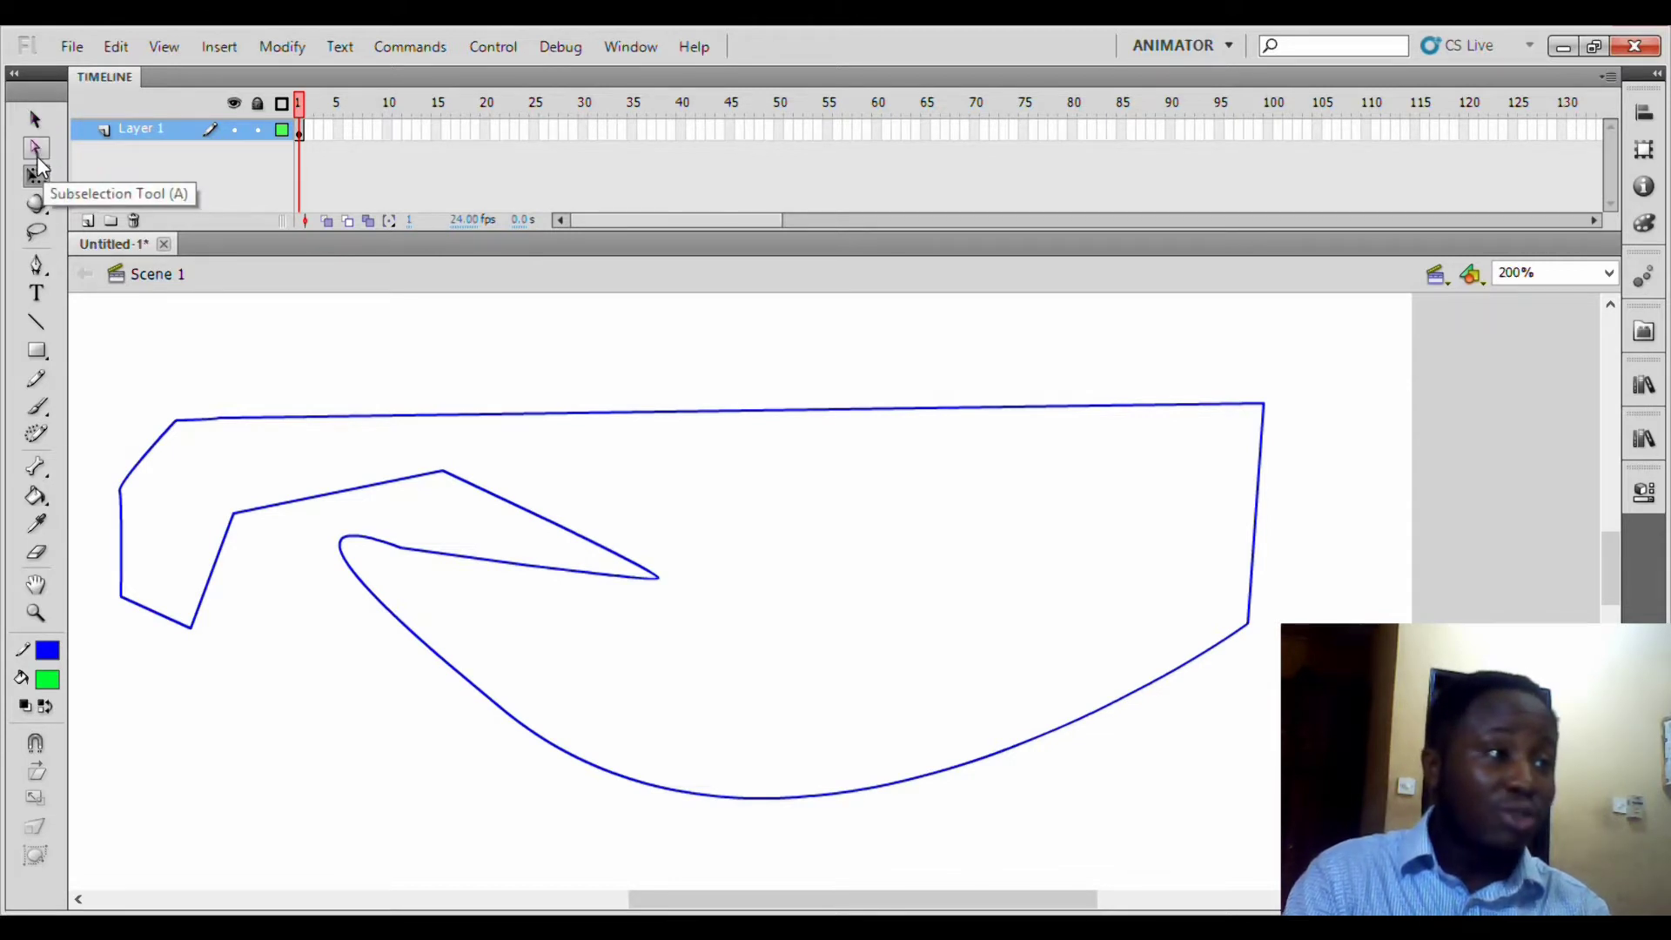
{"action": "left_click", "coordinate": [36, 149]}
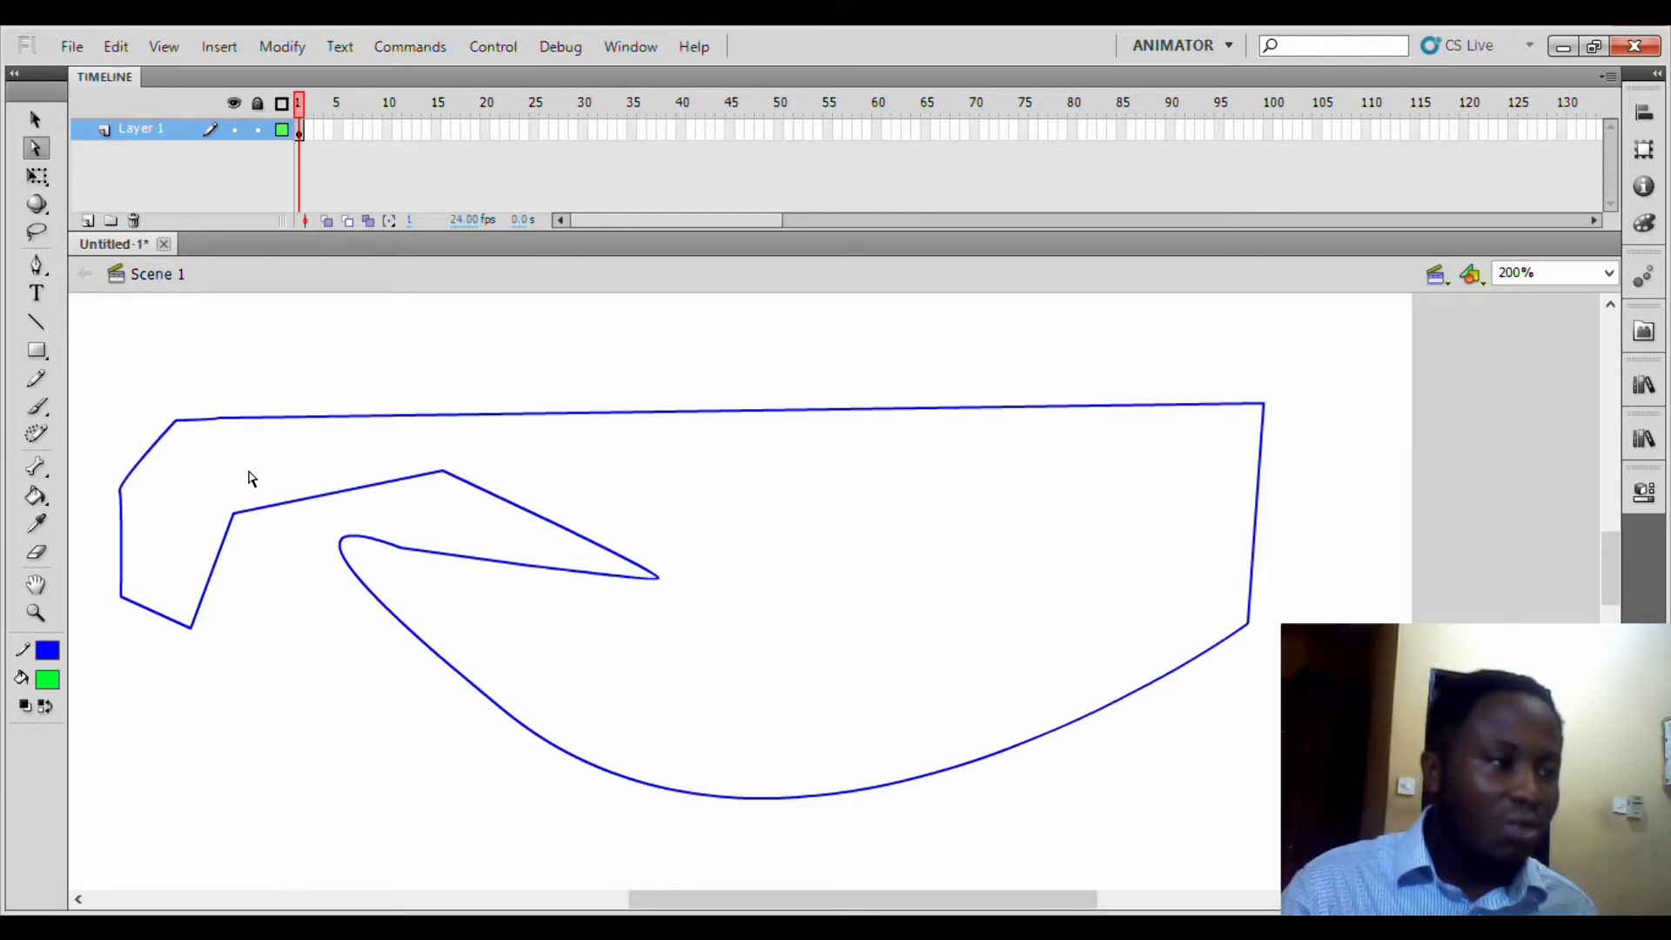
{"action": "left_click", "coordinate": [449, 478]}
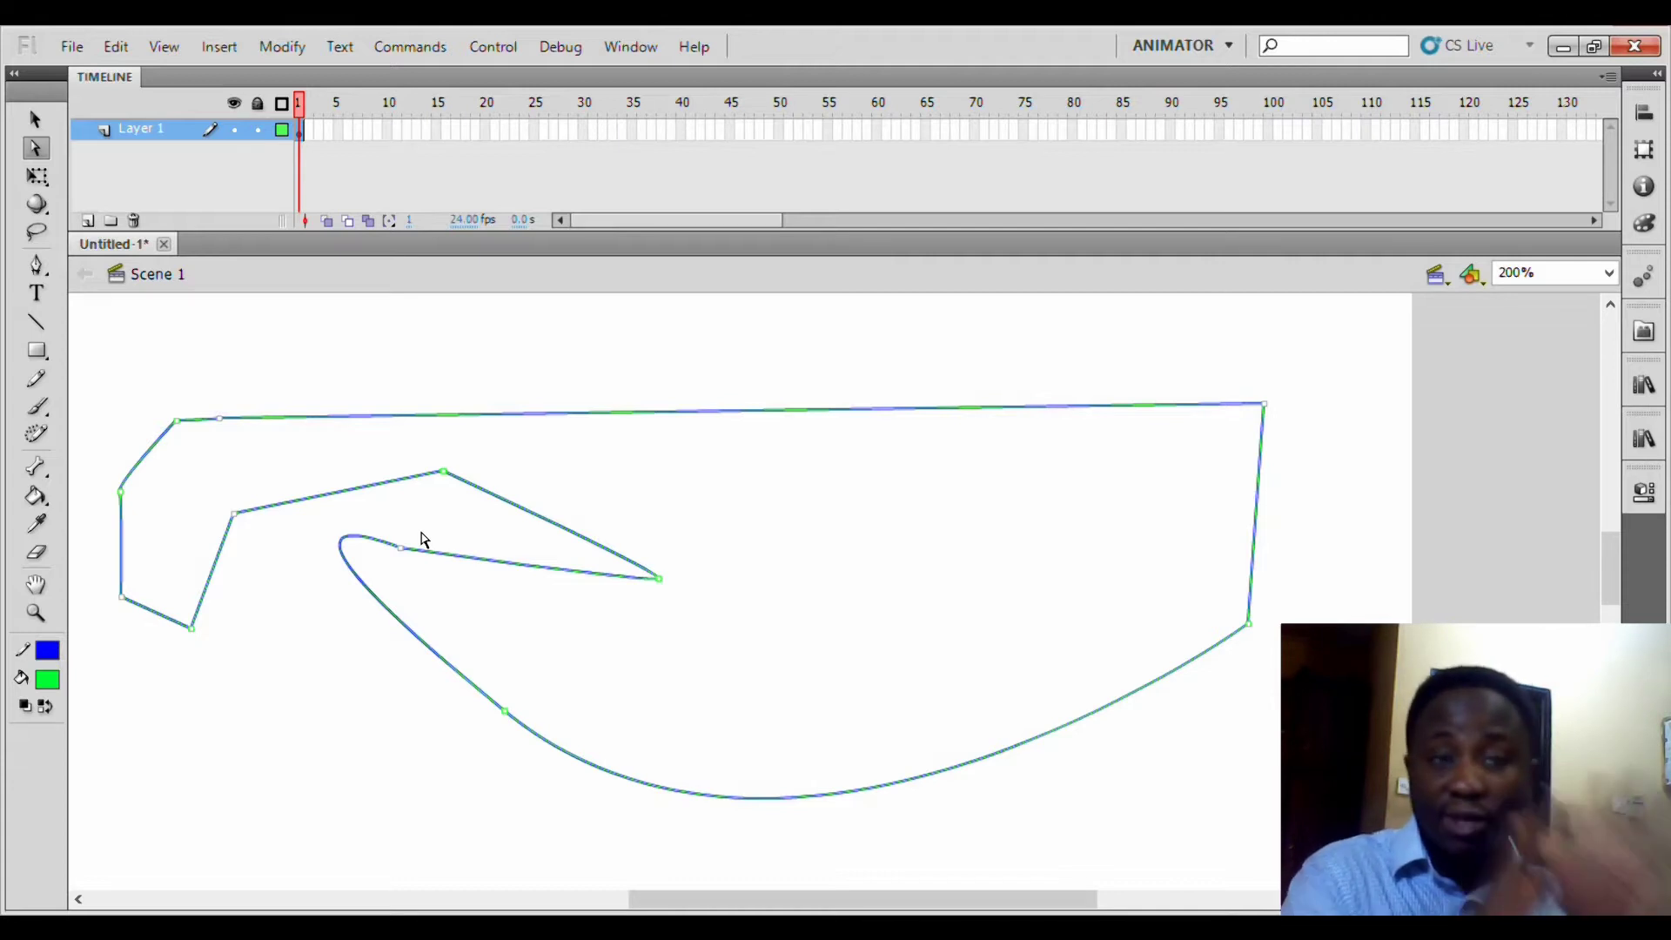
- Reshape the outline's lower curve with the direction handles of its lower-left anchor, and move the upper-right corner up and outward
{"action": "left_click", "coordinate": [400, 550]}
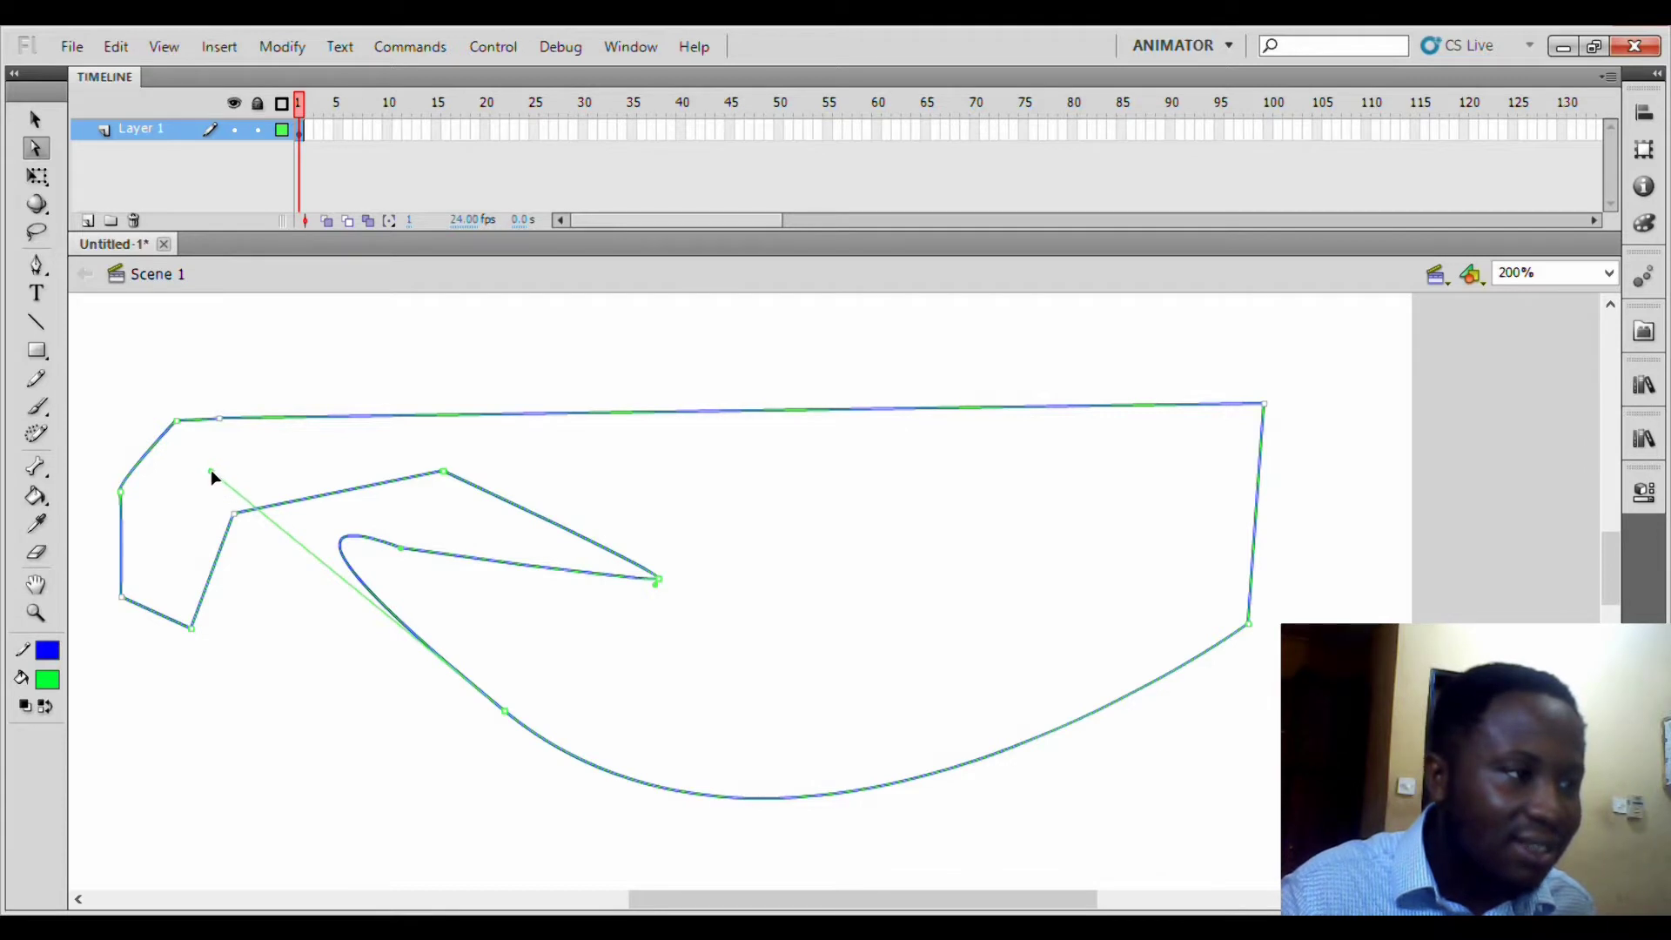
{"action": "left_click_drag", "start_coordinate": [210, 470], "coordinate": [452, 713]}
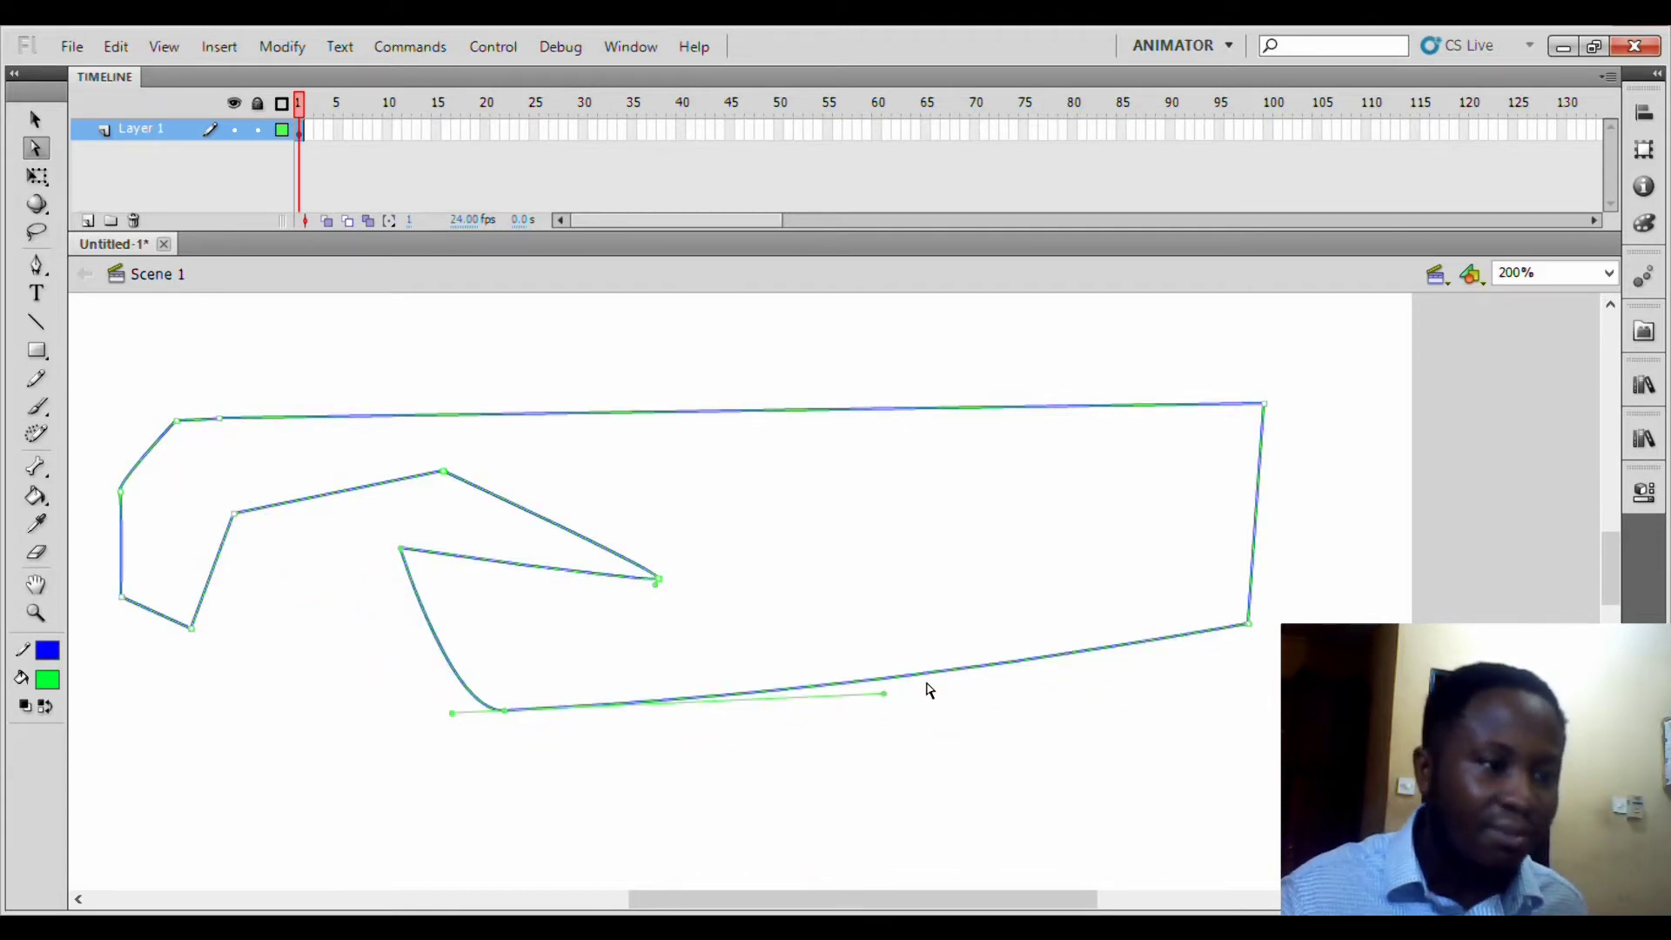
{"action": "left_click_drag", "start_coordinate": [885, 696], "coordinate": [811, 838]}
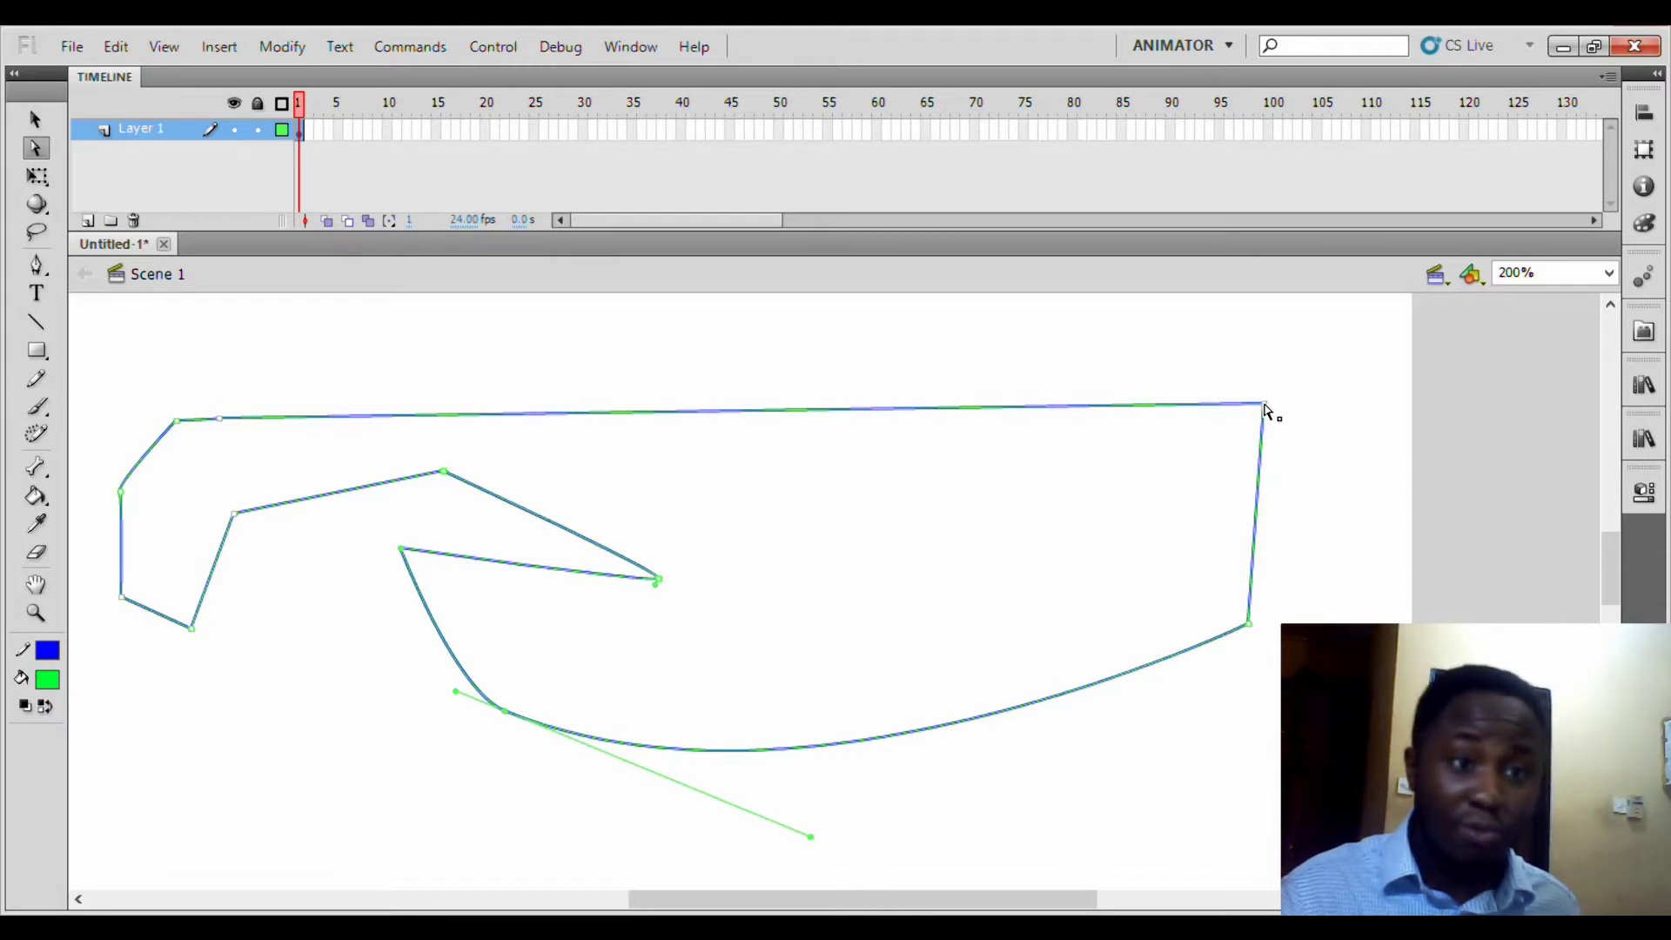
{"action": "left_click_drag", "start_coordinate": [1265, 405], "coordinate": [1334, 333]}
- Round the tip of the inward spike into a smooth curve by pulling out both of its anchor's direction handles
{"action": "left_click", "coordinate": [657, 579]}
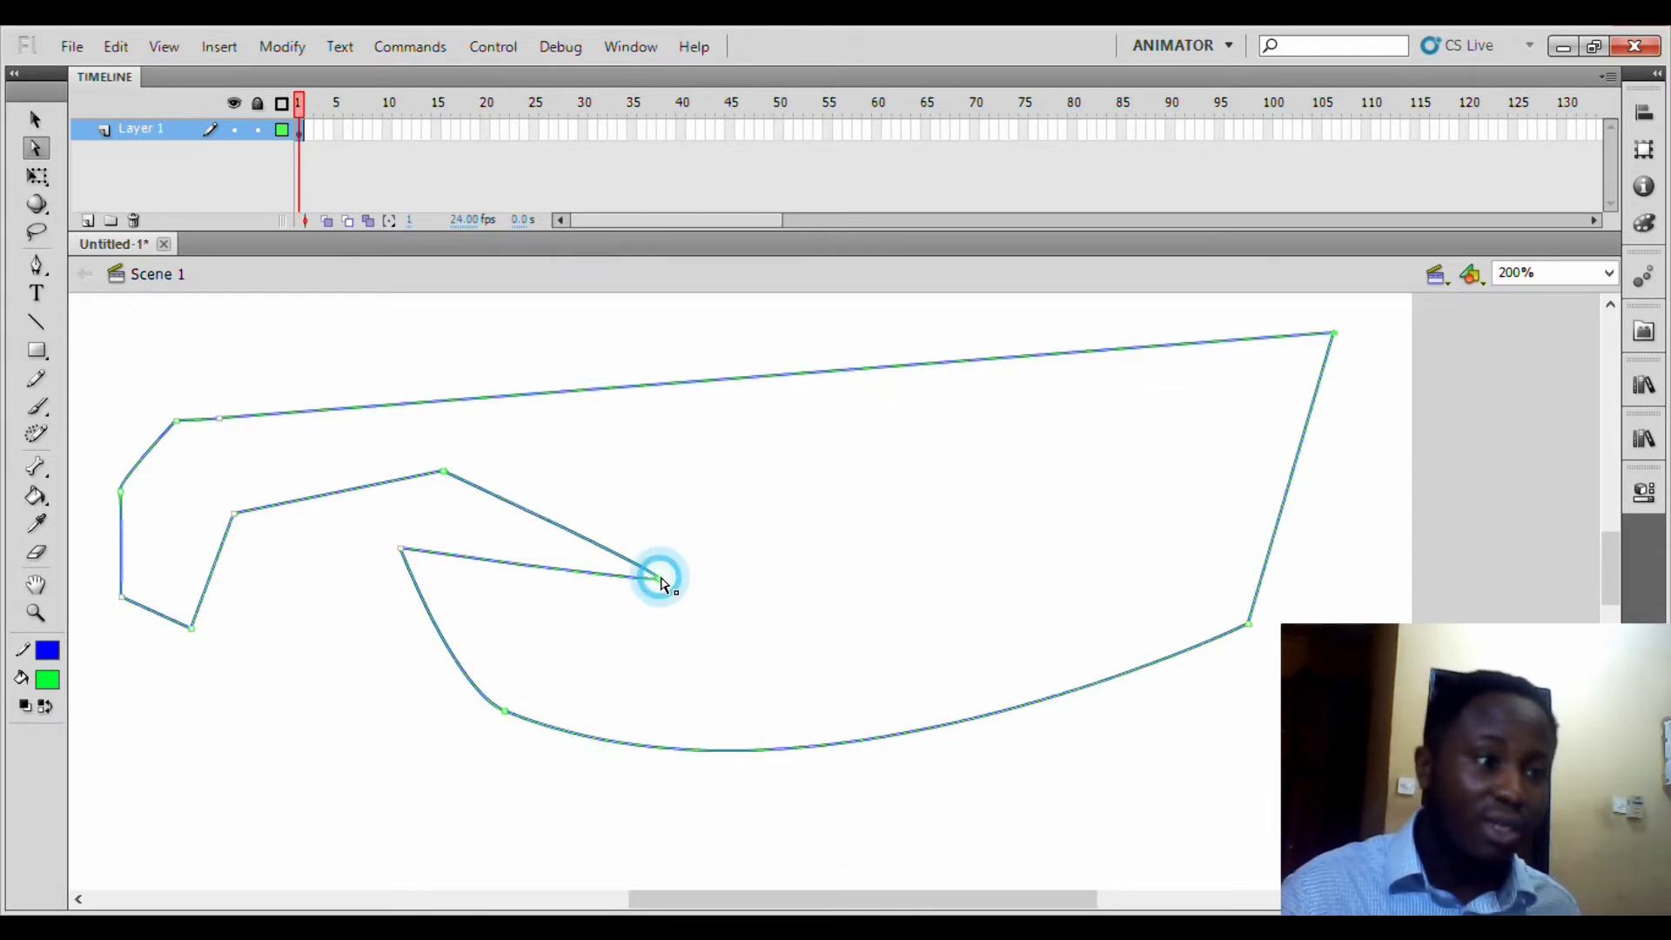
{"action": "left_click", "coordinate": [651, 581]}
{"action": "left_click", "coordinate": [662, 599]}
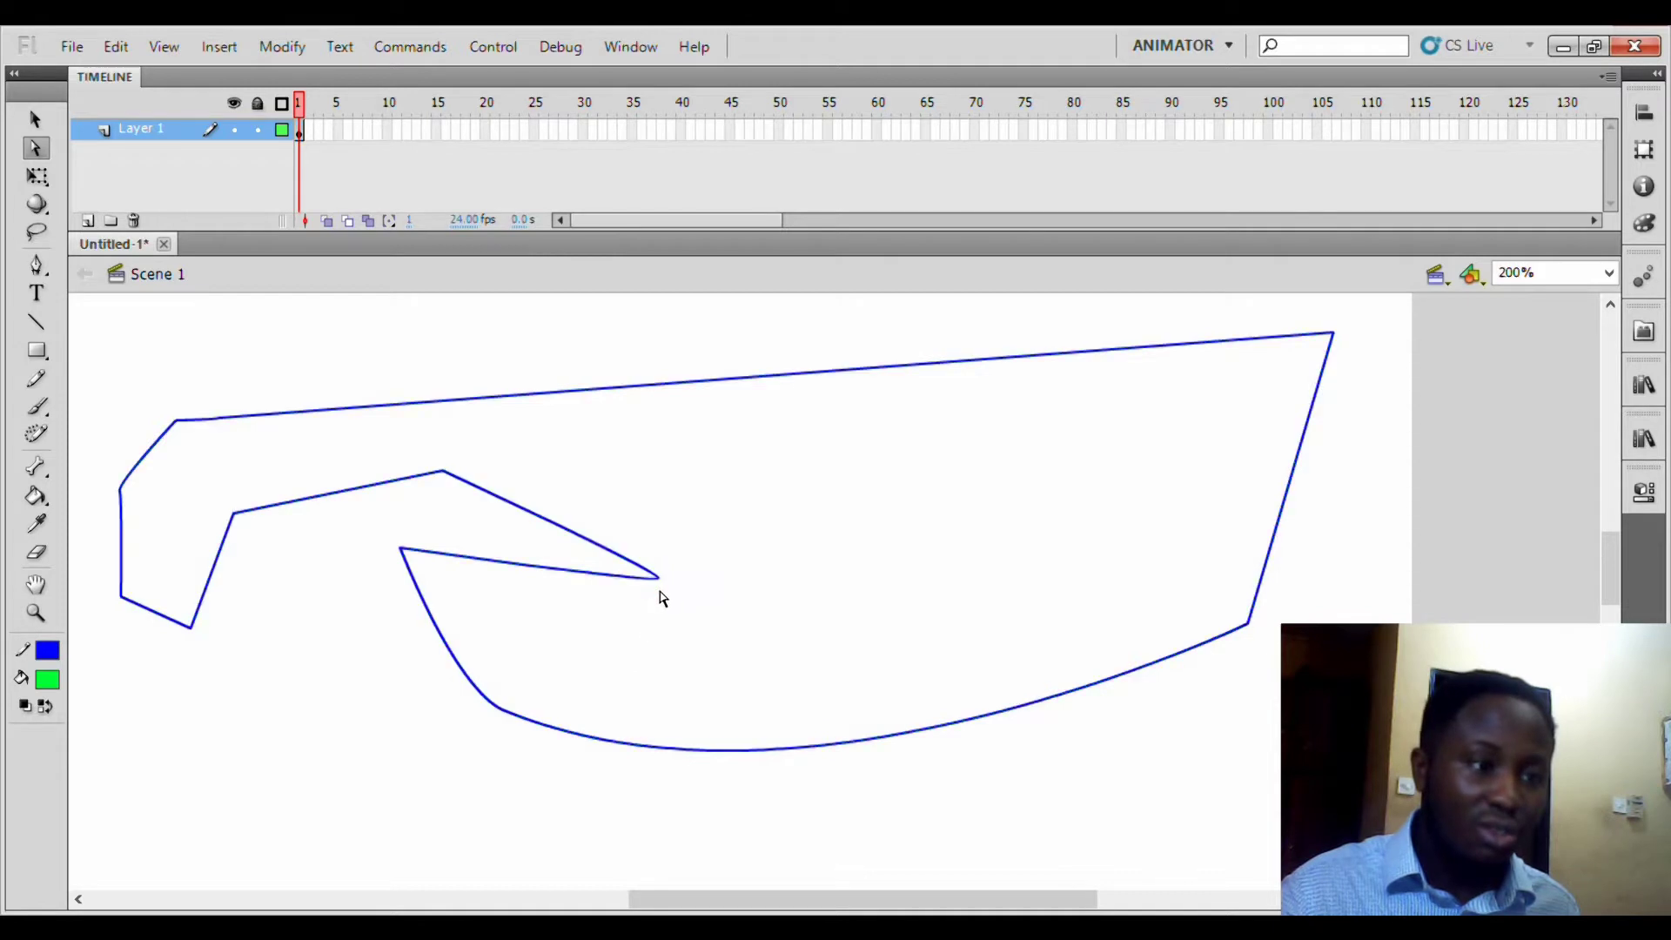
{"action": "left_click", "coordinate": [658, 580]}
{"action": "left_click", "coordinate": [655, 579]}
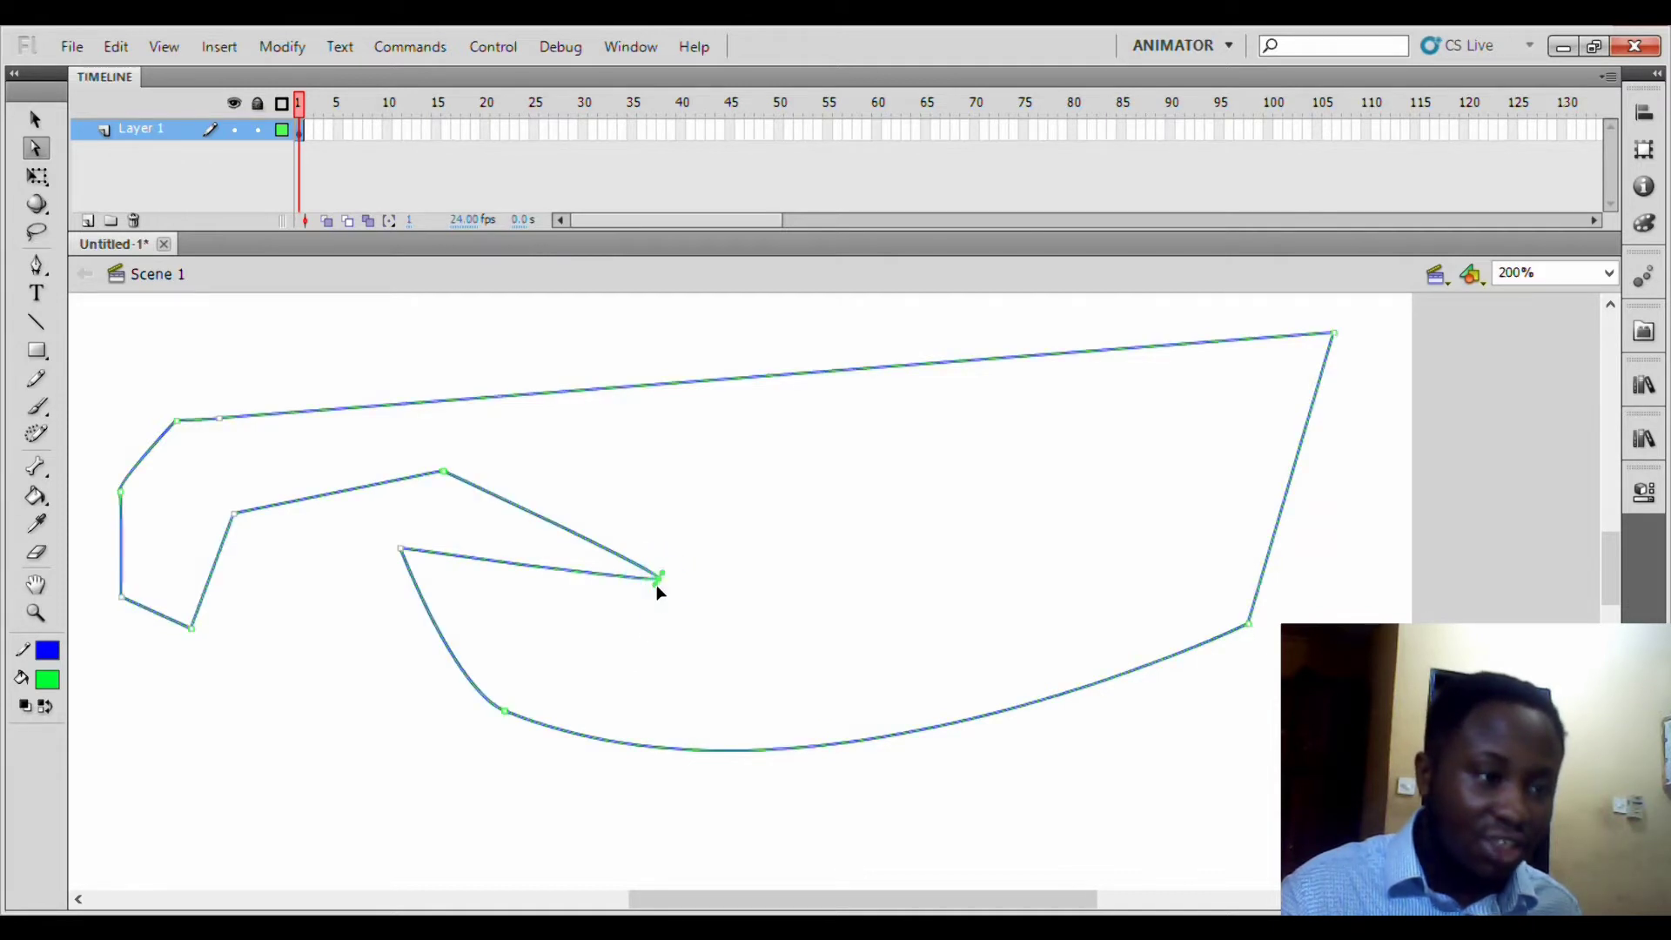
{"action": "left_click_drag", "start_coordinate": [660, 580], "coordinate": [582, 685]}
{"action": "left_click_drag", "start_coordinate": [661, 573], "coordinate": [758, 453]}
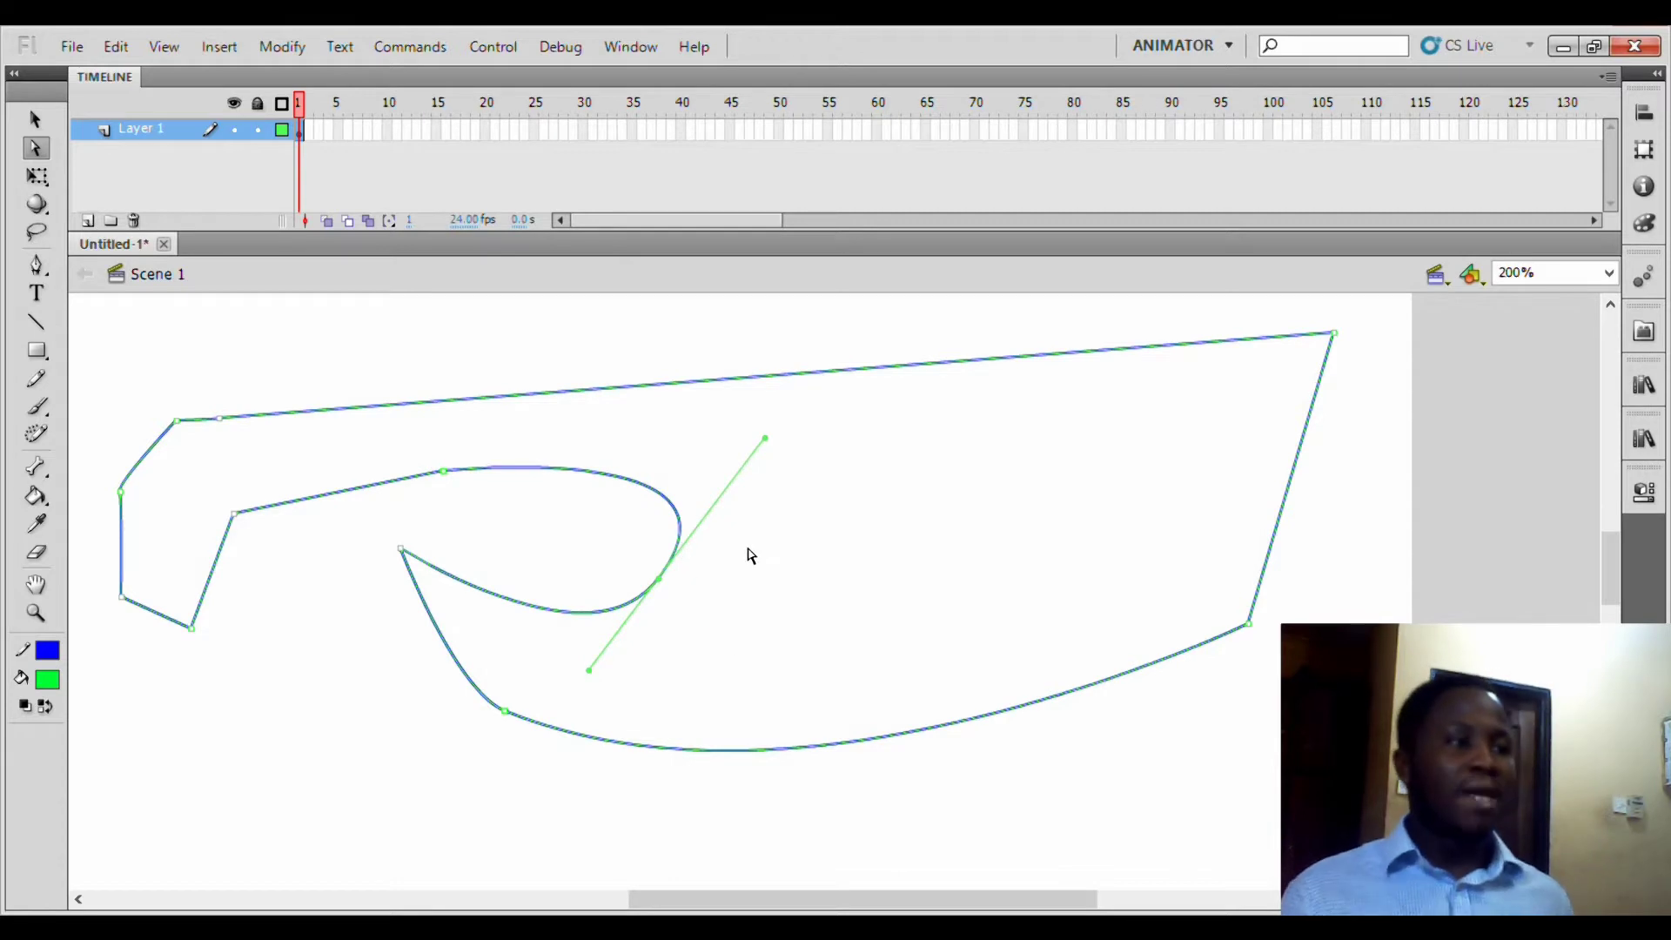
- Marquee-select the anchor points at the outline's upper-left corner with the Subselection tool, and deselect them
{"action": "left_click", "coordinate": [862, 530]}
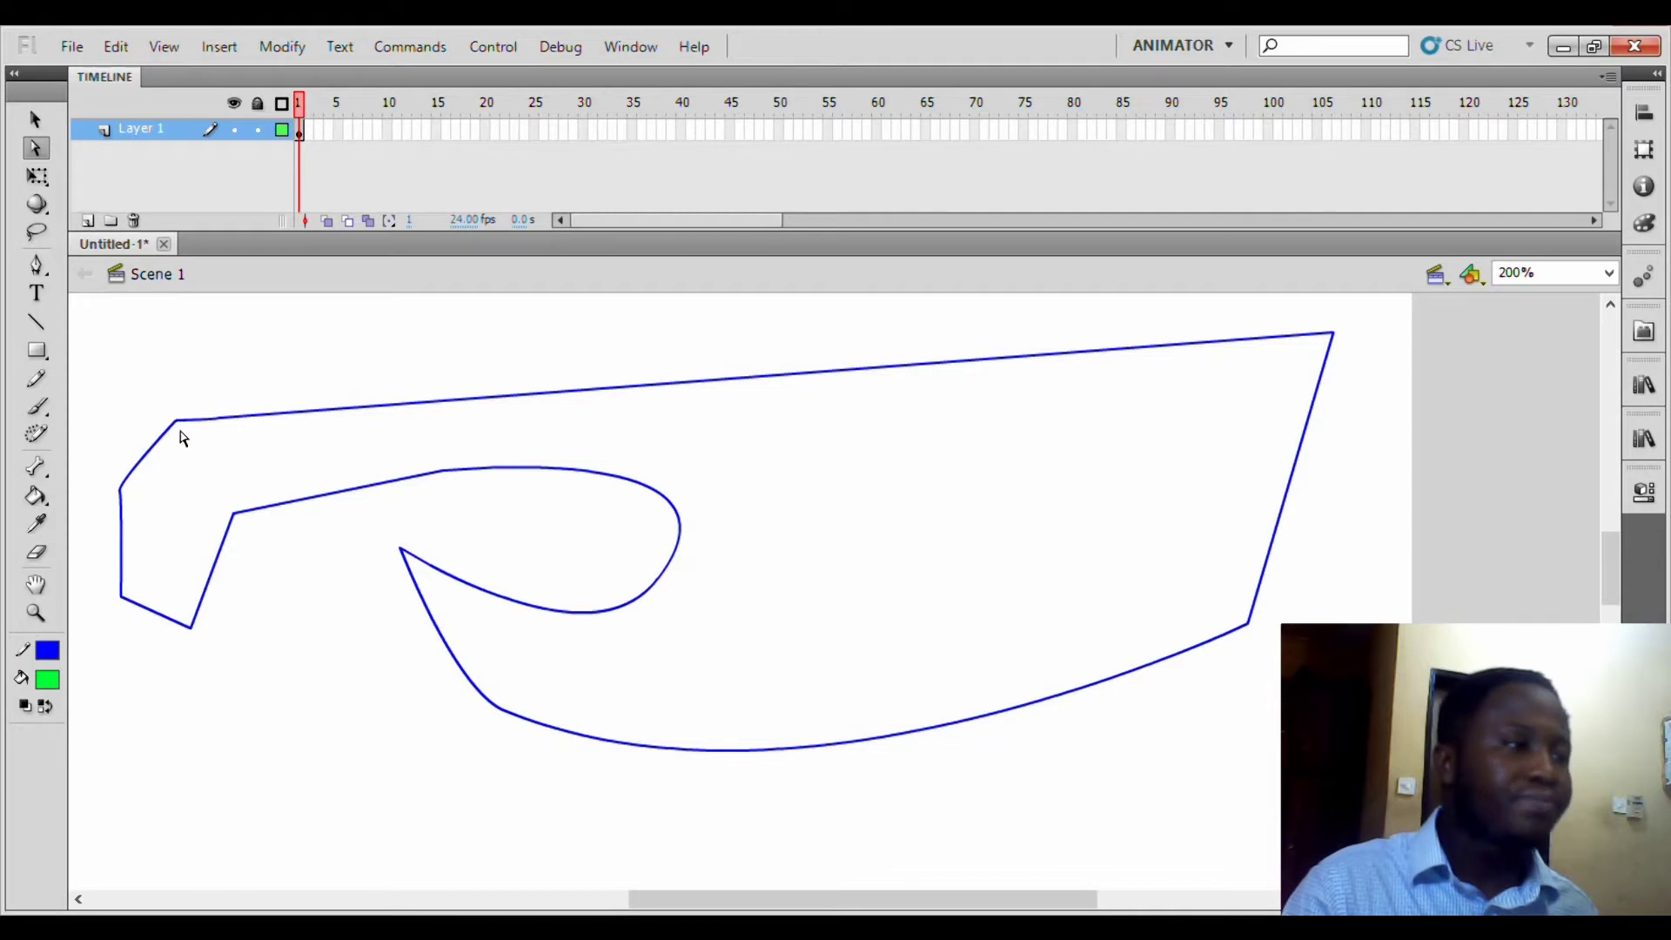
{"action": "left_click_drag", "start_coordinate": [163, 356], "coordinate": [228, 459]}
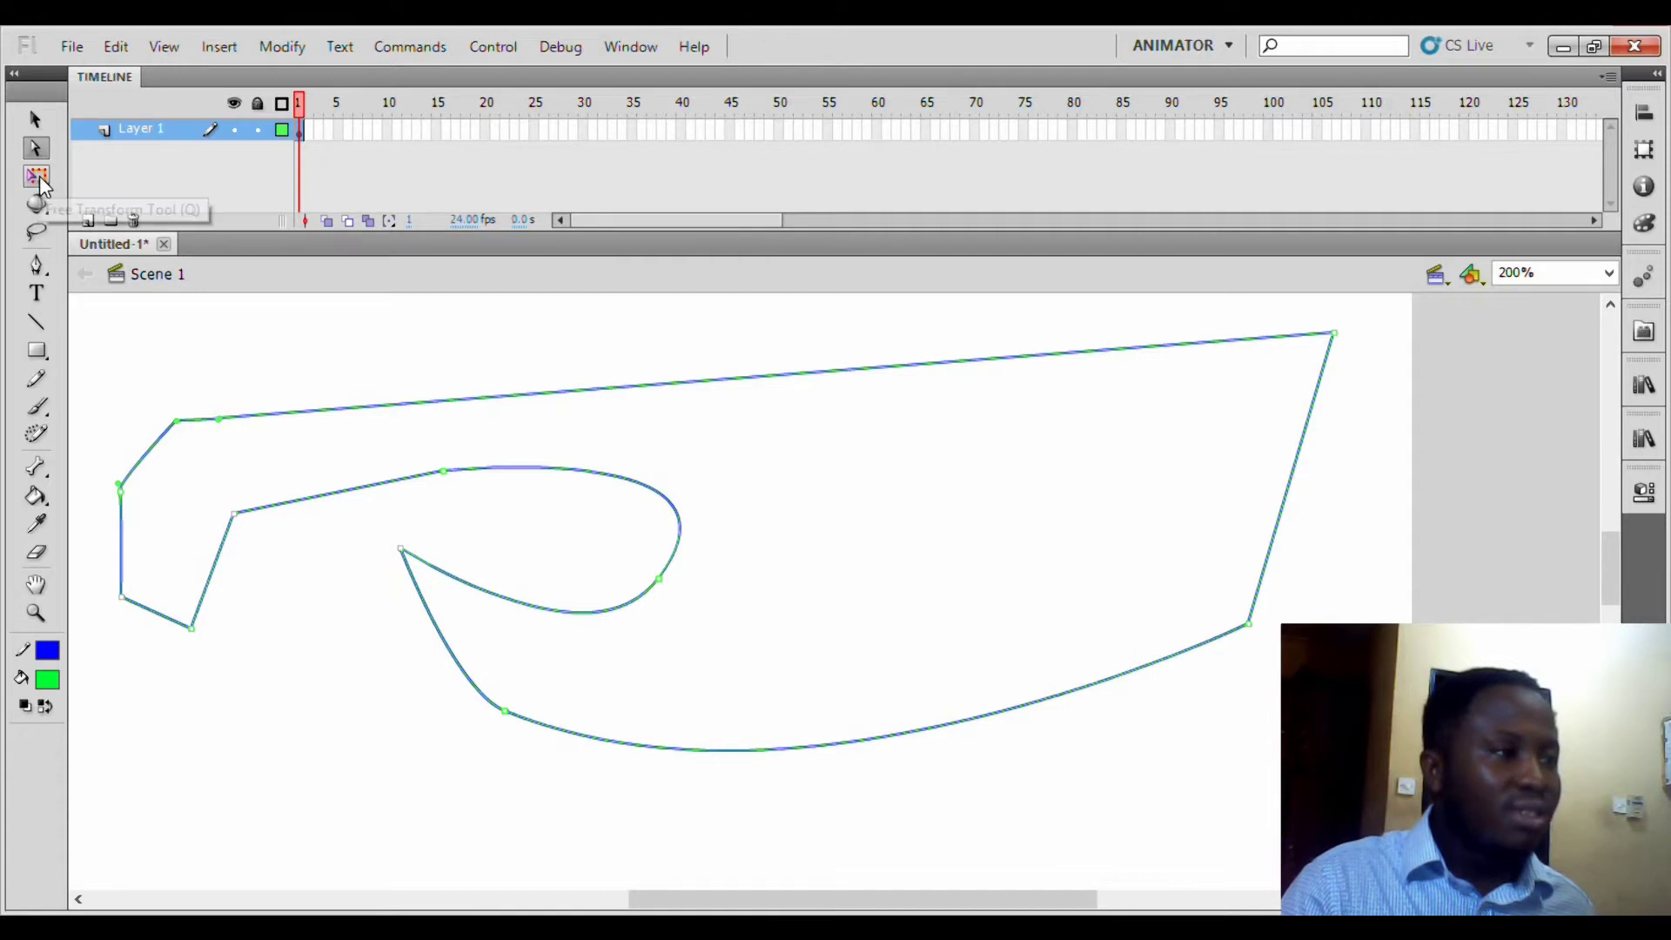
{"action": "left_click", "coordinate": [247, 365]}
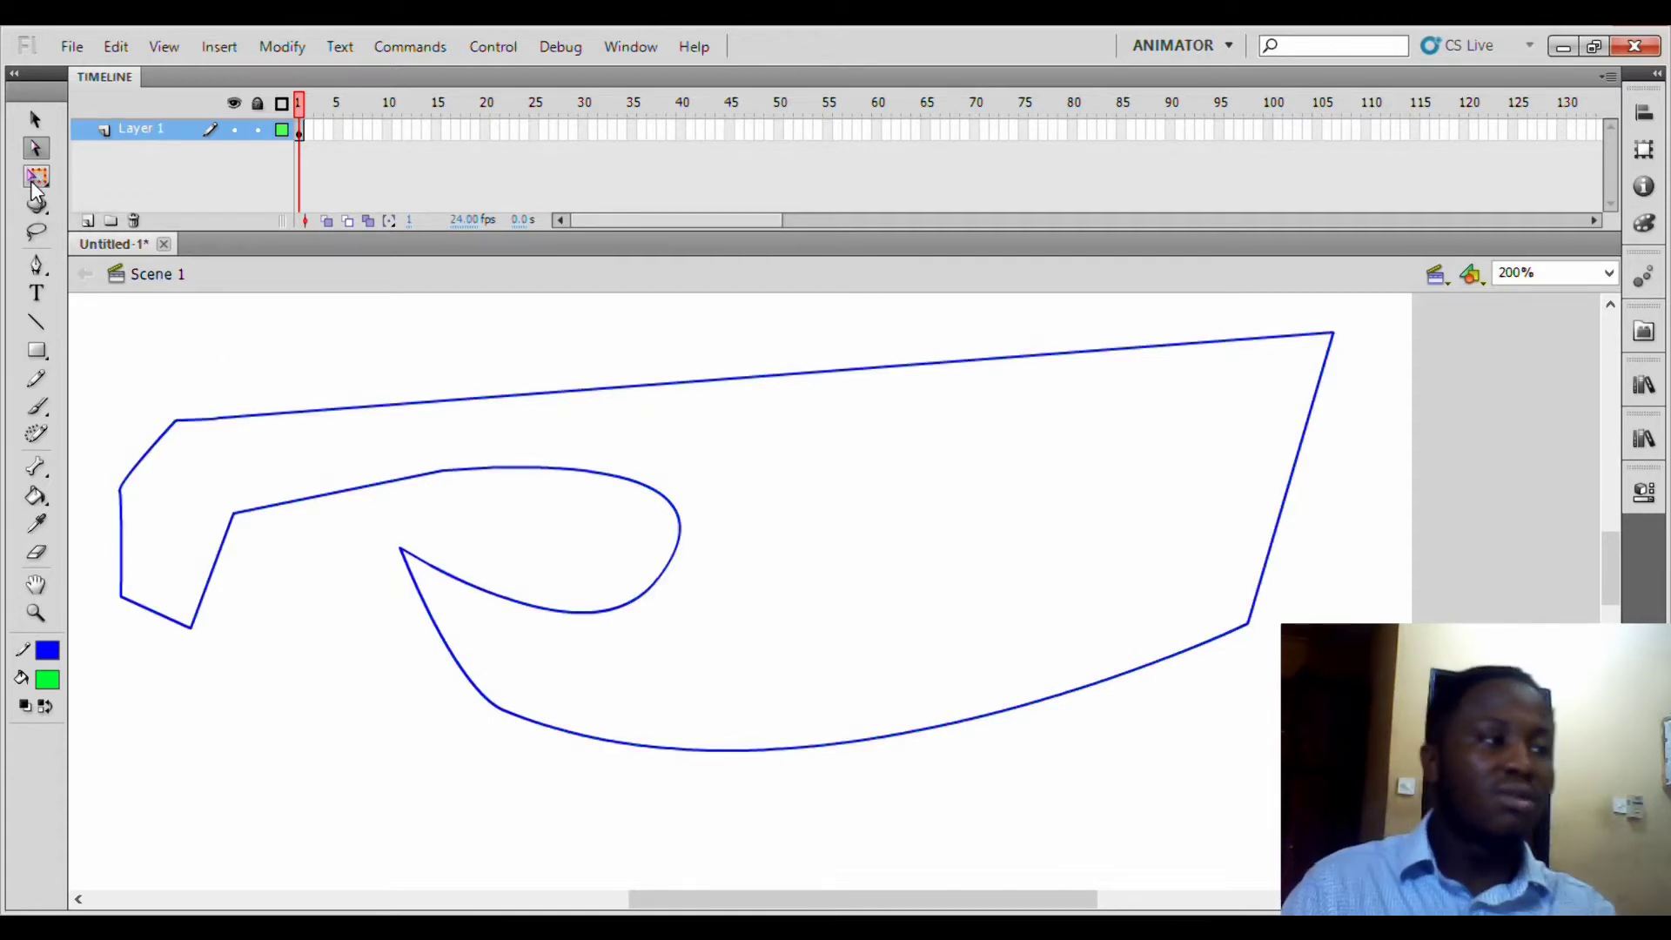
- Select the long top segment, the short upper-left segment and finally the whole outline with the Free Transform tool
{"action": "left_click", "coordinate": [37, 177]}
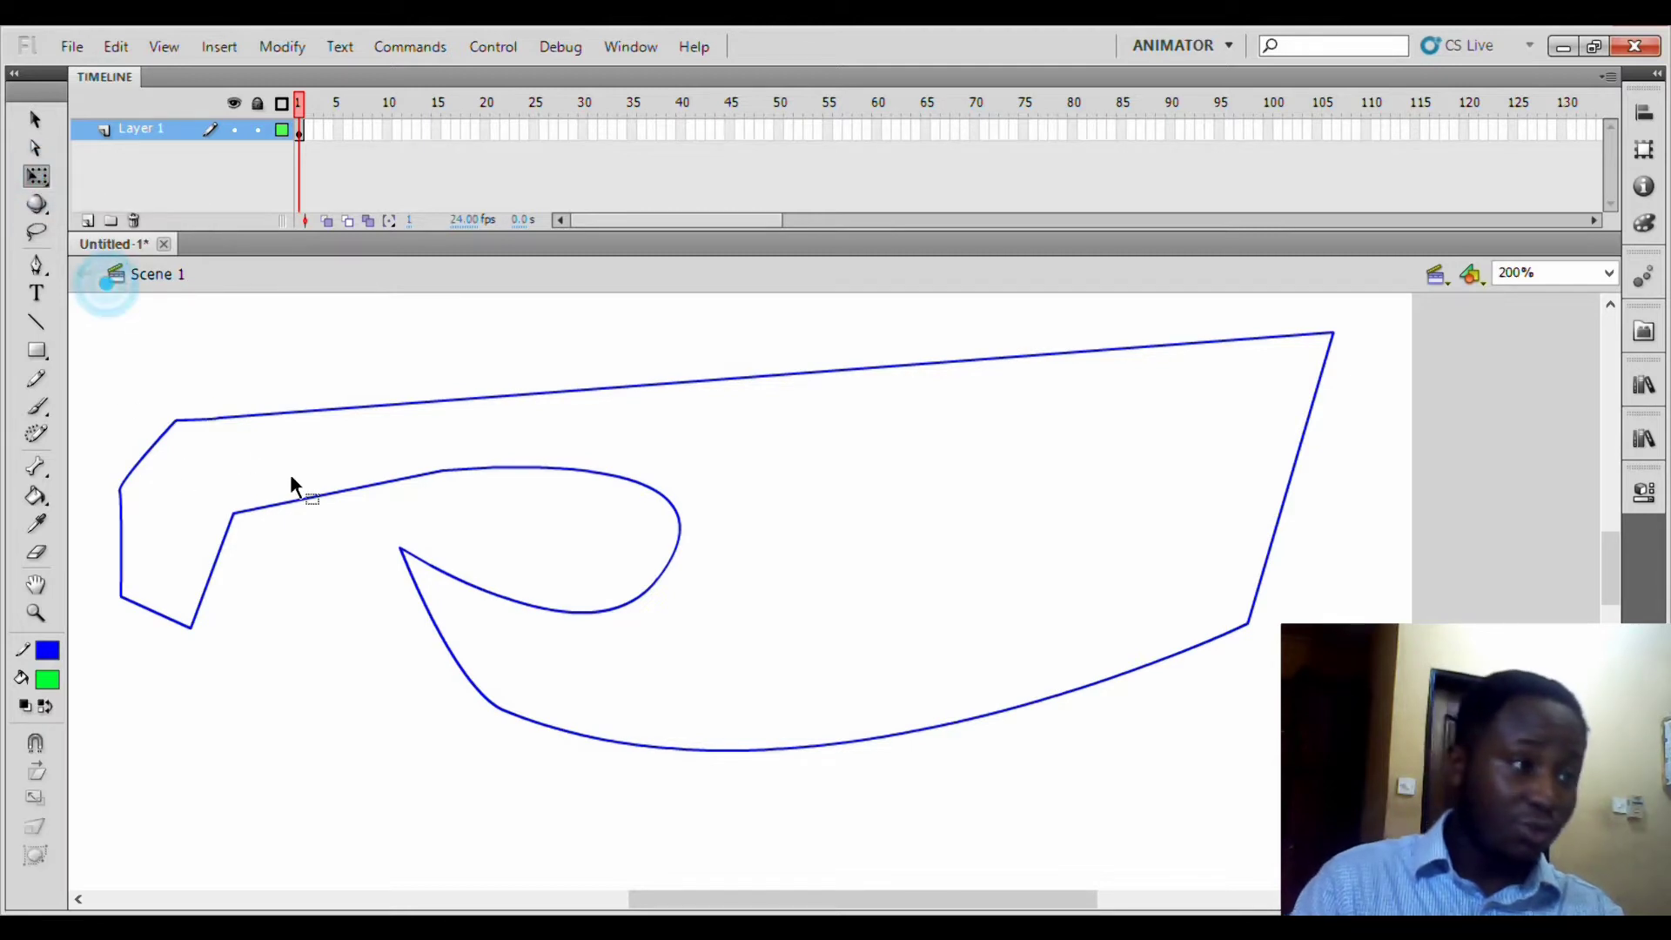
{"action": "left_click", "coordinate": [369, 401]}
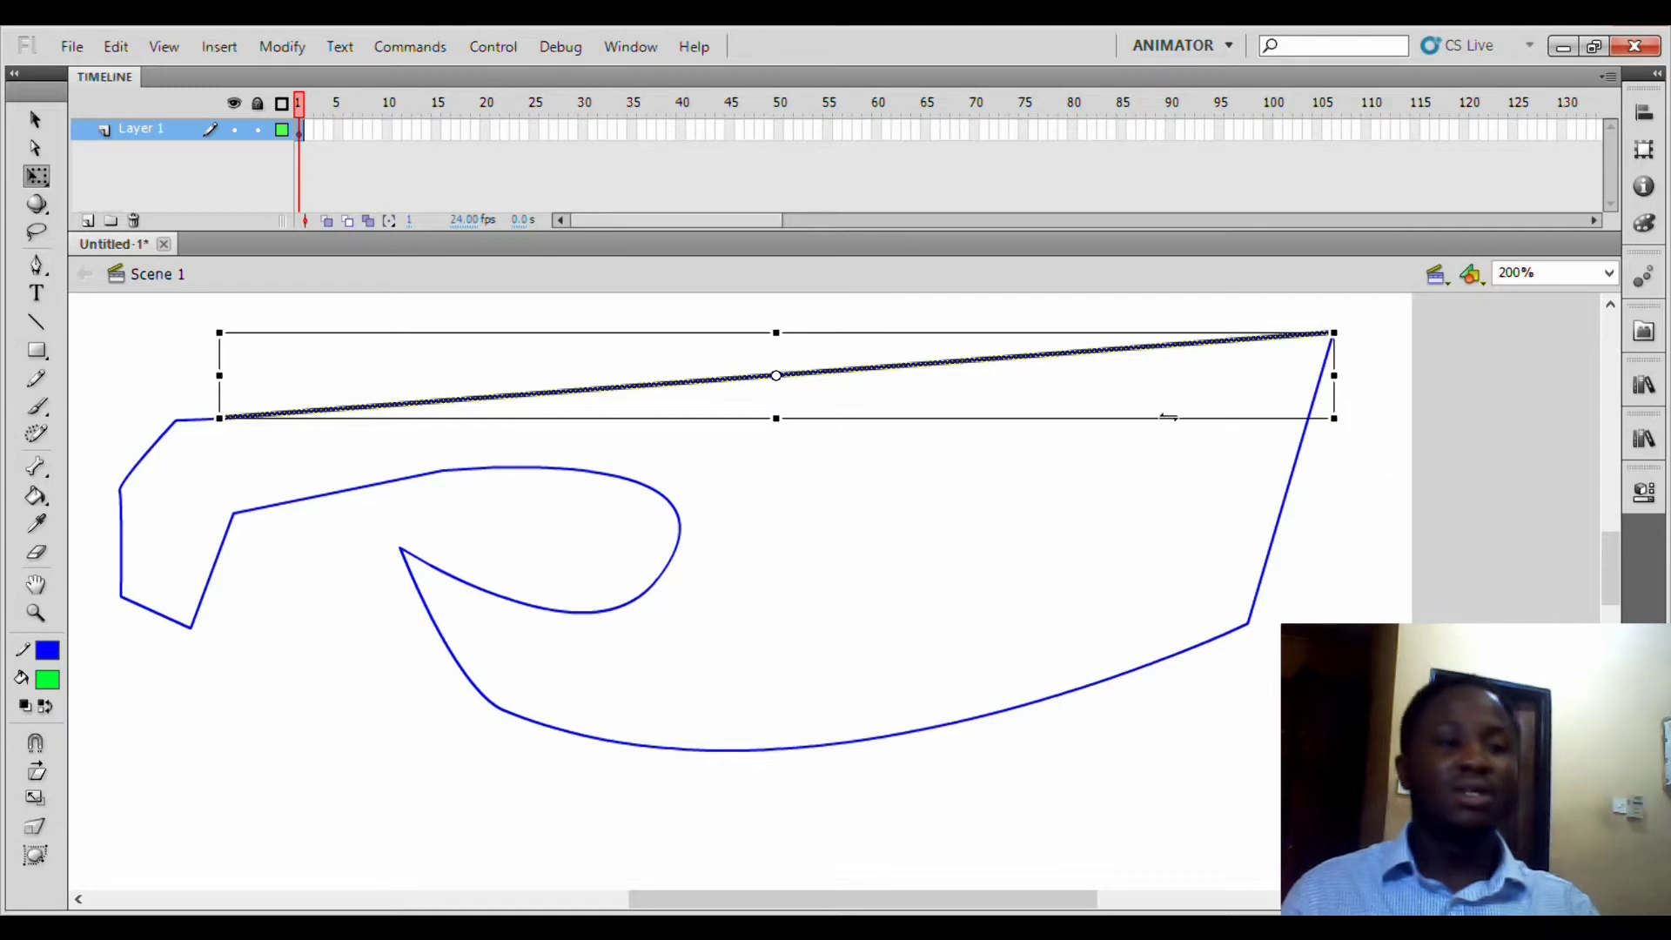
{"action": "left_click", "coordinate": [139, 429]}
{"action": "left_click", "coordinate": [183, 420]}
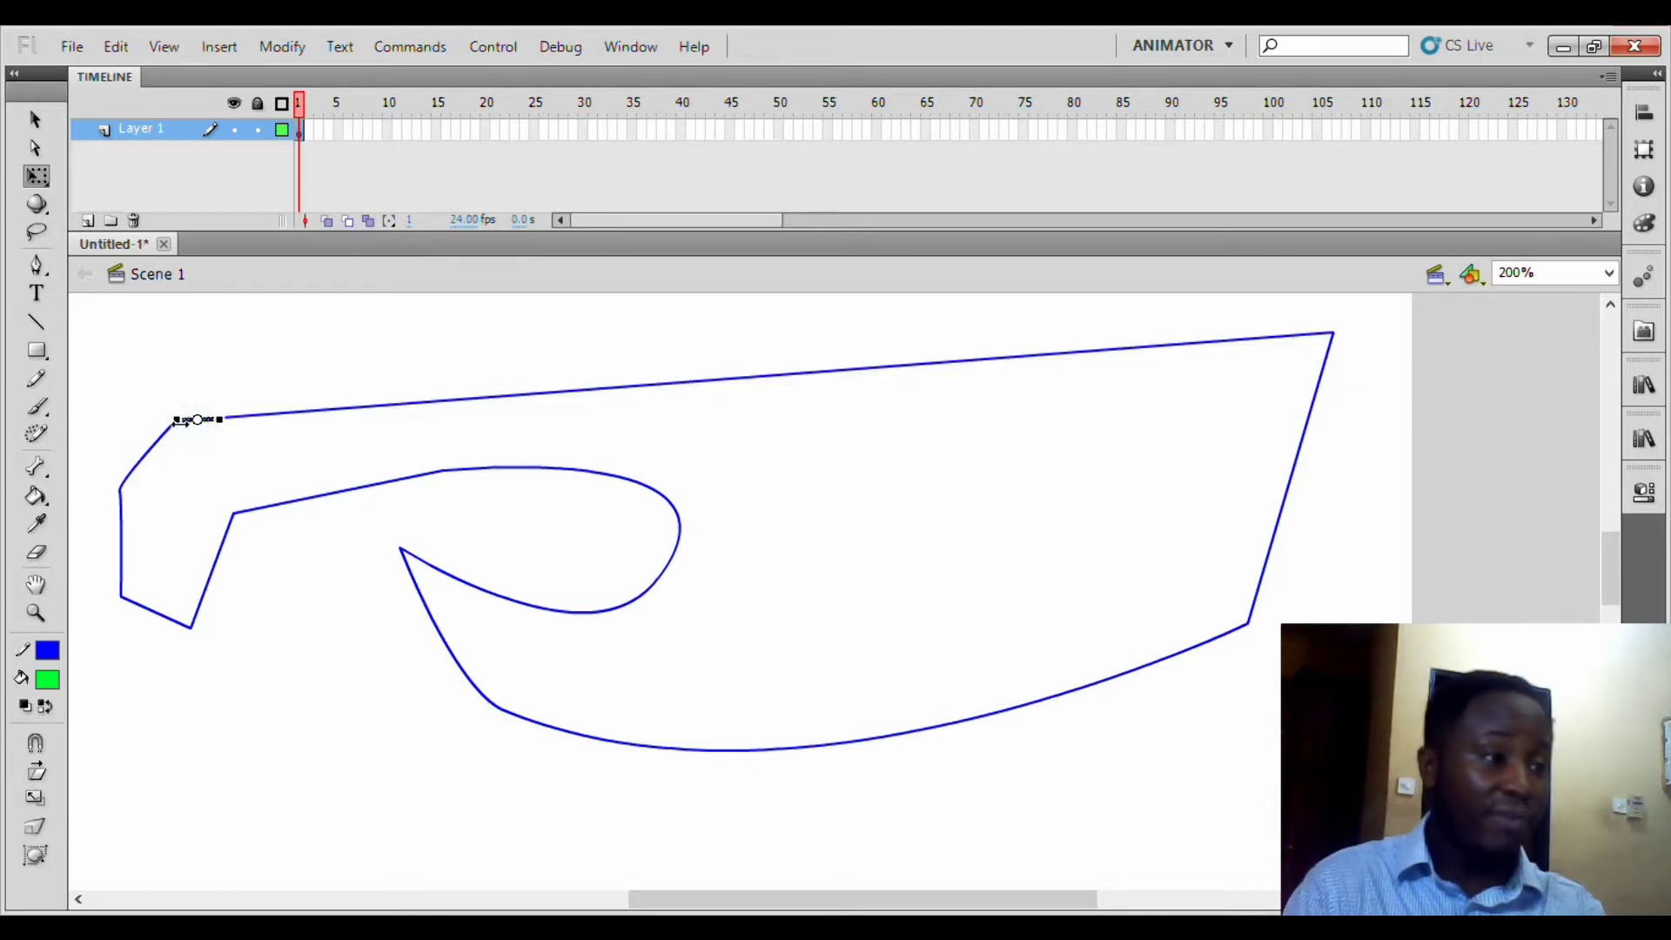
{"action": "double_click", "coordinate": [163, 437]}
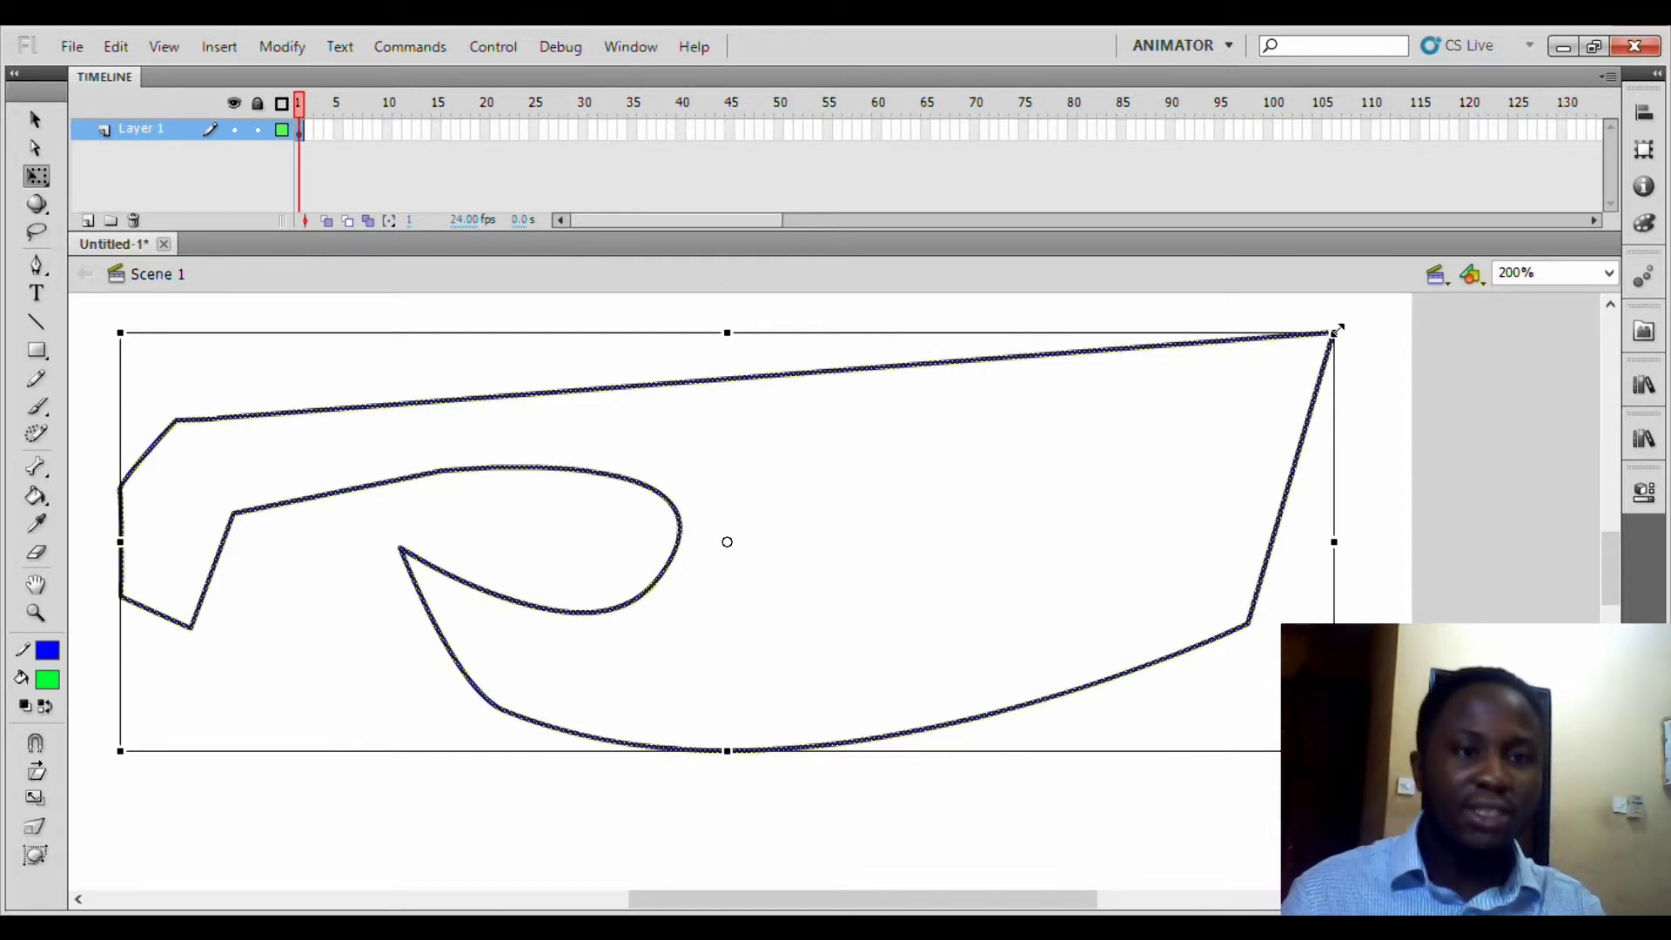
- Scale the whole outline down, enlarge it again slightly, rotate it a little counterclockwise and deselect it
{"action": "left_click_drag", "start_coordinate": [1336, 332], "coordinate": [1049, 426]}
{"action": "left_click_drag", "start_coordinate": [1034, 593], "coordinate": [999, 599]}
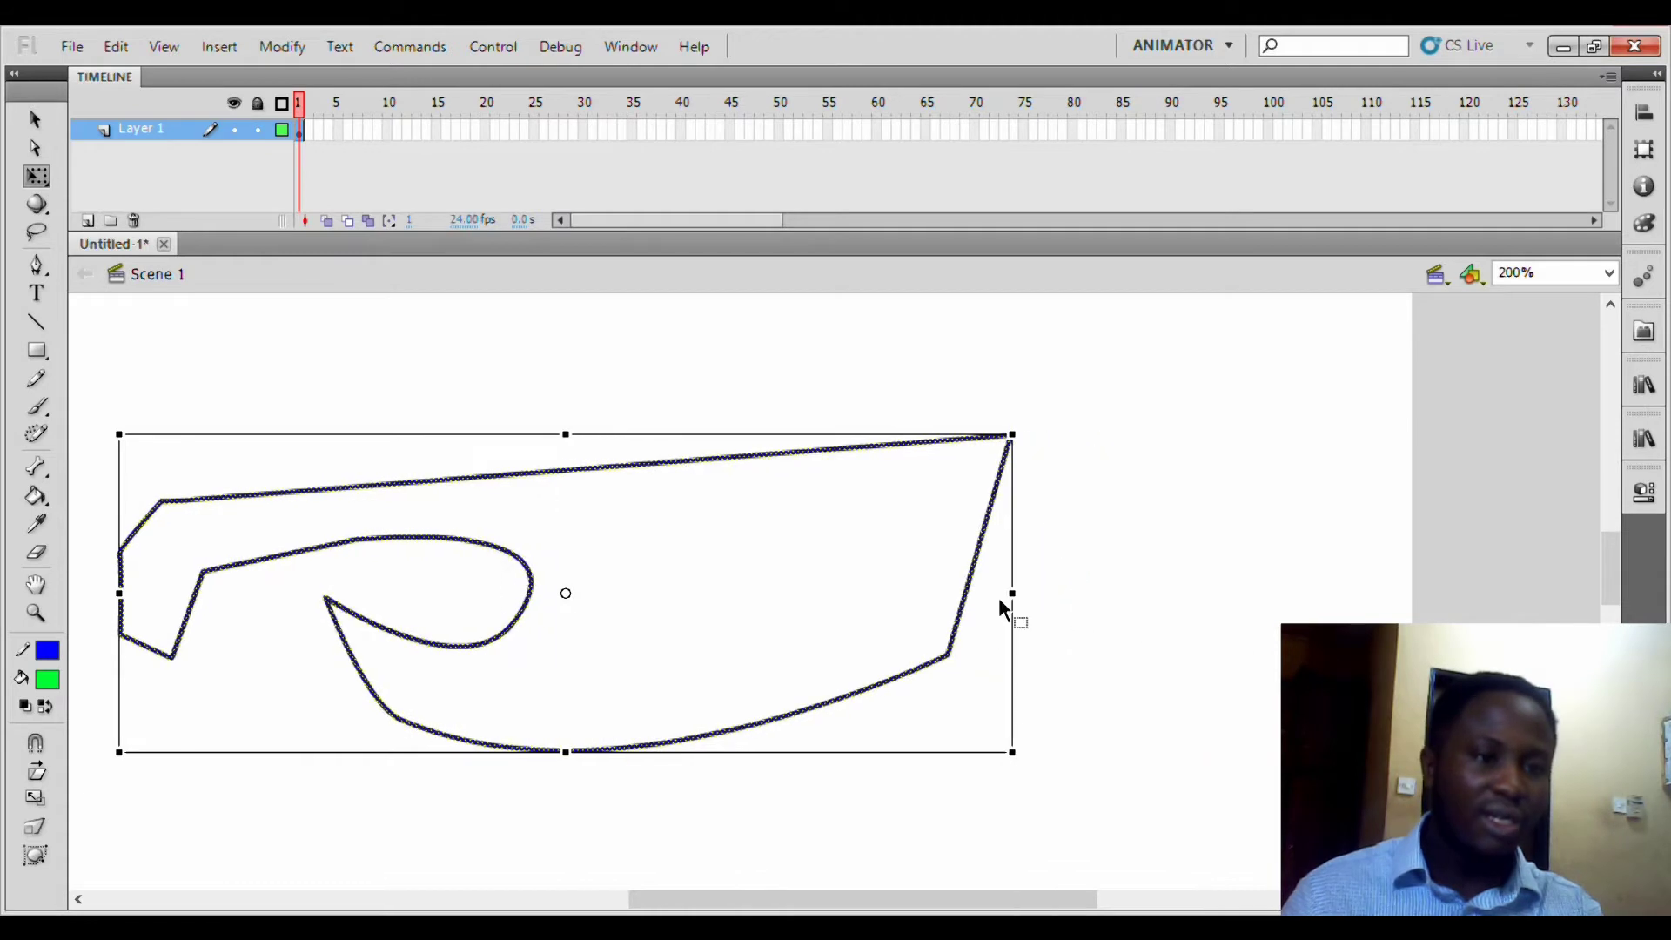
{"action": "left_click_drag", "start_coordinate": [1010, 433], "coordinate": [1132, 386]}
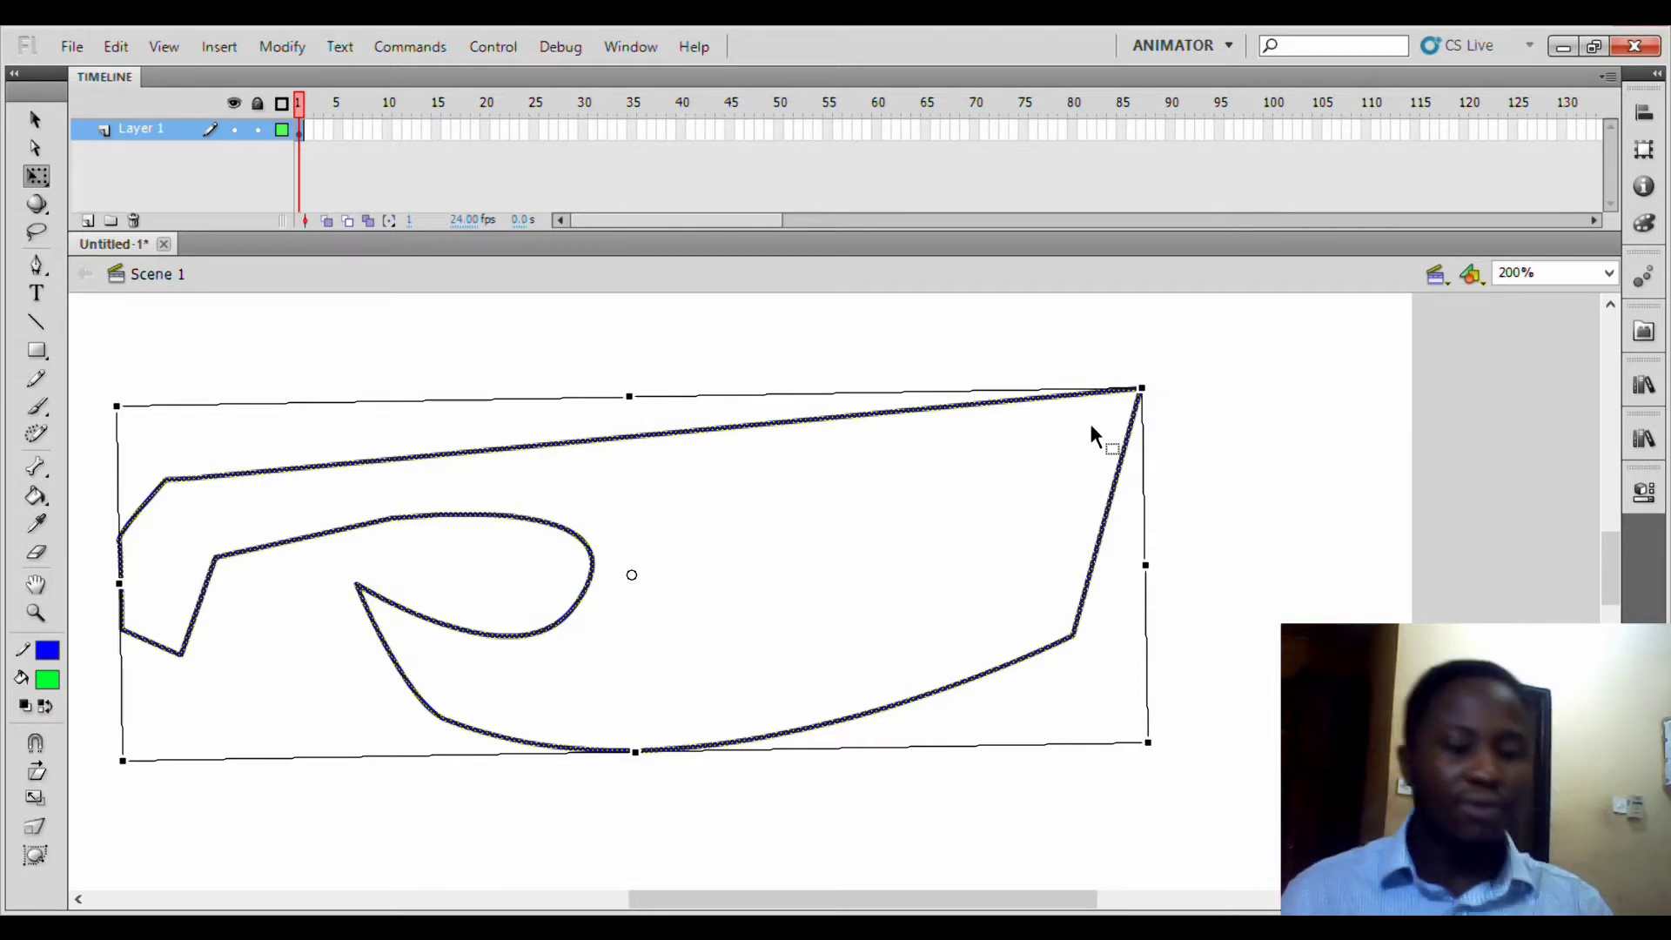
{"action": "left_click", "coordinate": [290, 353]}
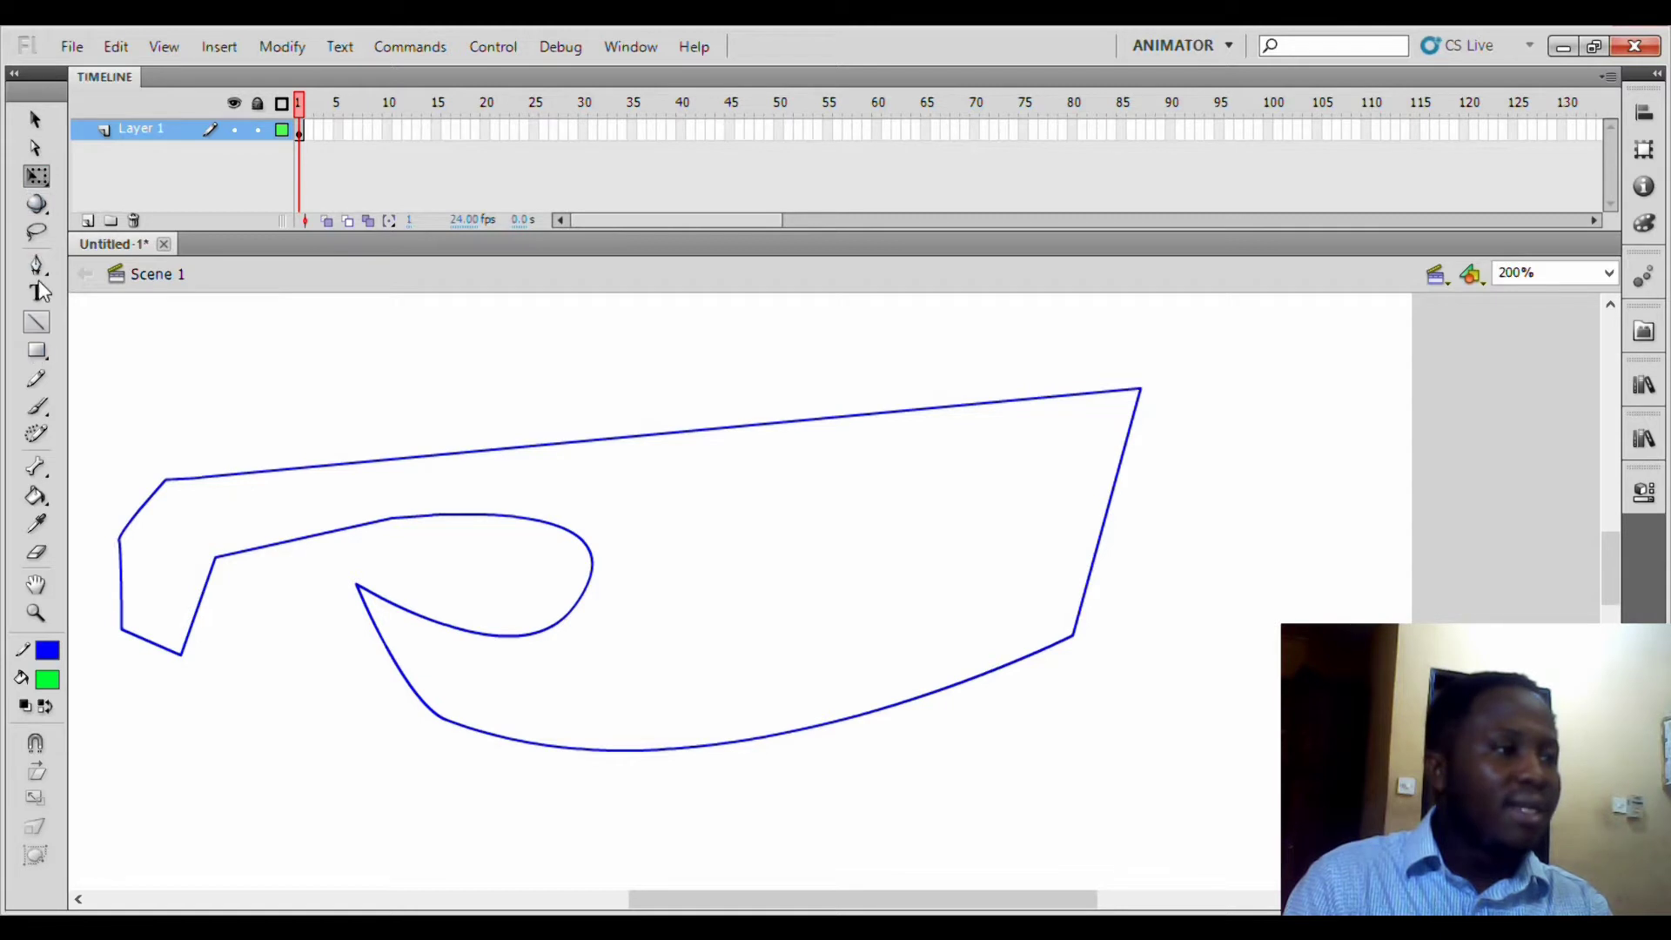
- Lasso the left part of the outline, move it up and slightly left away from the rest, and deselect it
{"action": "left_click", "coordinate": [33, 233]}
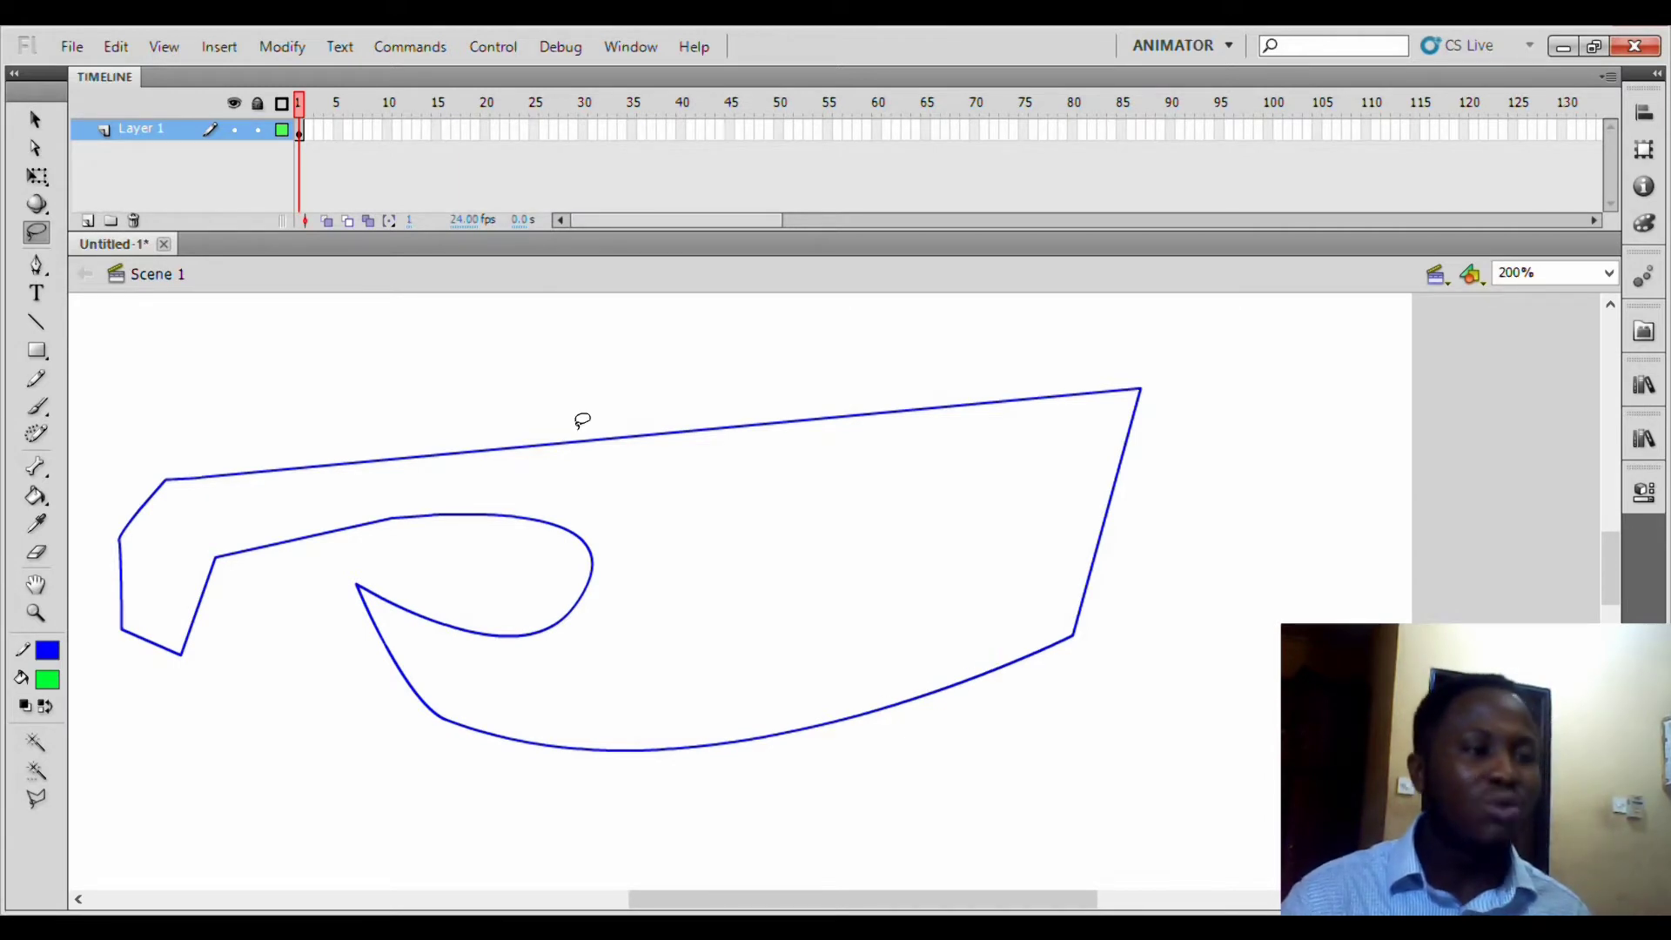
{"action": "mouse_move", "coordinate": [461, 402]}
{"action": "left_mouse_down"}
{"action": "mouse_move", "coordinate": [150, 438]}
{"action": "mouse_move", "coordinate": [113, 533]}
{"action": "mouse_move", "coordinate": [191, 704]}
{"action": "mouse_move", "coordinate": [344, 555]}
{"action": "mouse_move", "coordinate": [669, 574]}
{"action": "mouse_move", "coordinate": [749, 485]}
{"action": "mouse_move", "coordinate": [679, 351]}
{"action": "mouse_move", "coordinate": [448, 378]}
{"action": "left_mouse_up"}
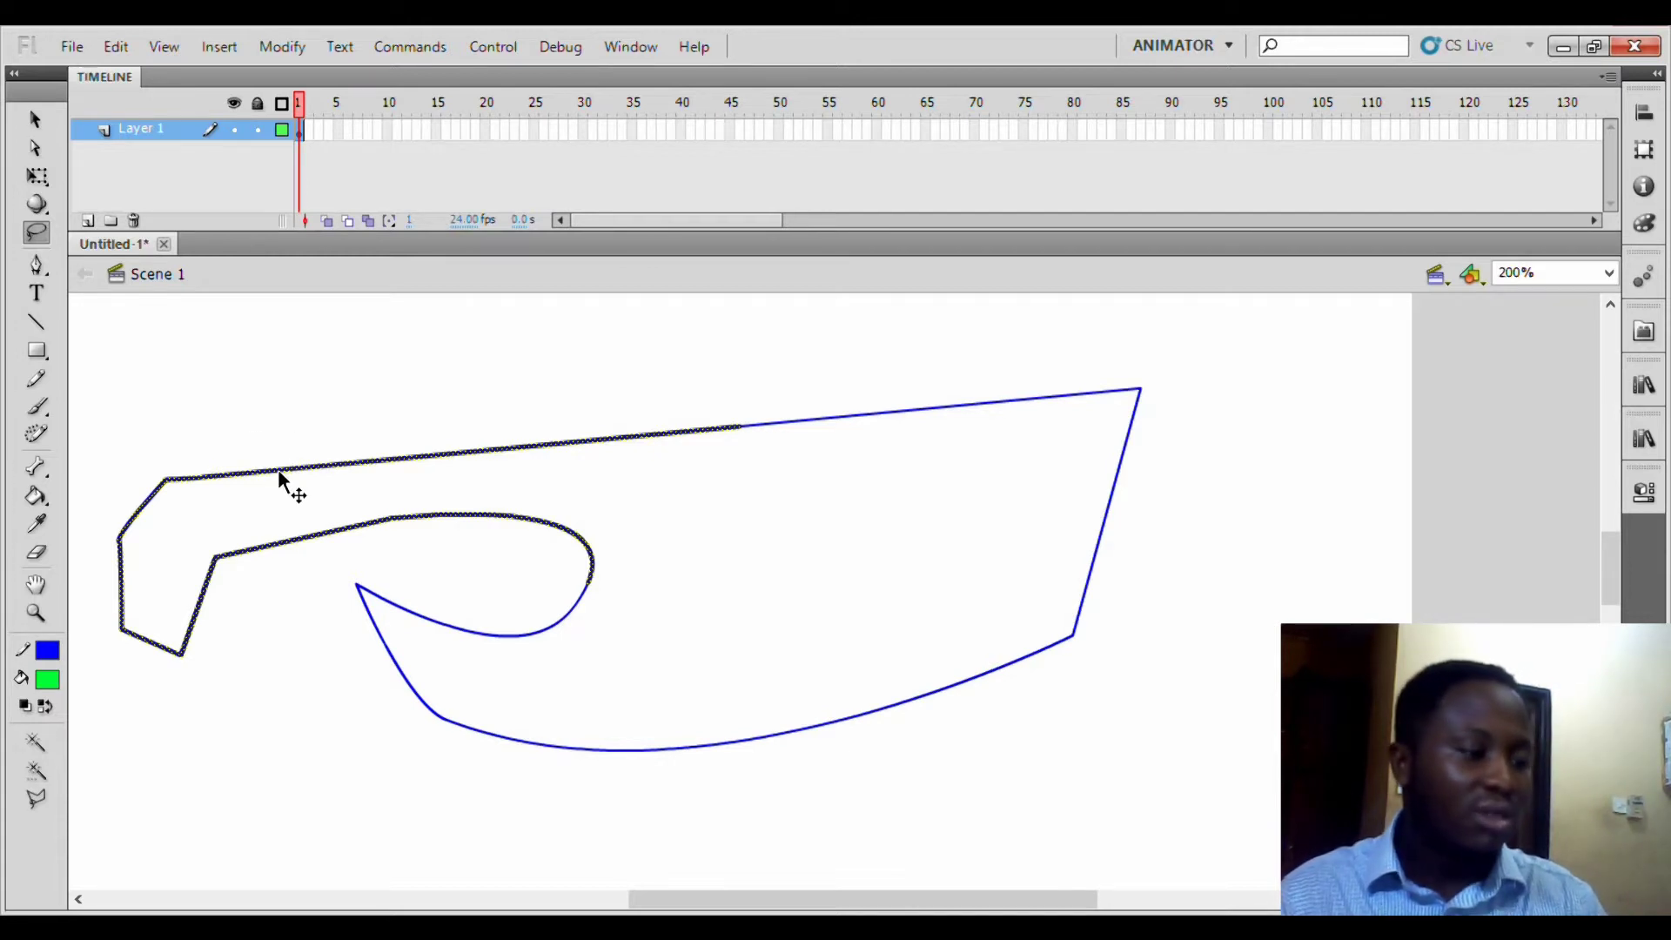
{"action": "key", "text": "q"}
{"action": "mouse_move", "coordinate": [274, 470]}
{"action": "left_mouse_down"}
{"action": "mouse_move", "coordinate": [276, 435]}
{"action": "mouse_move", "coordinate": [292, 439]}
{"action": "mouse_move", "coordinate": [243, 373]}
{"action": "left_mouse_up"}
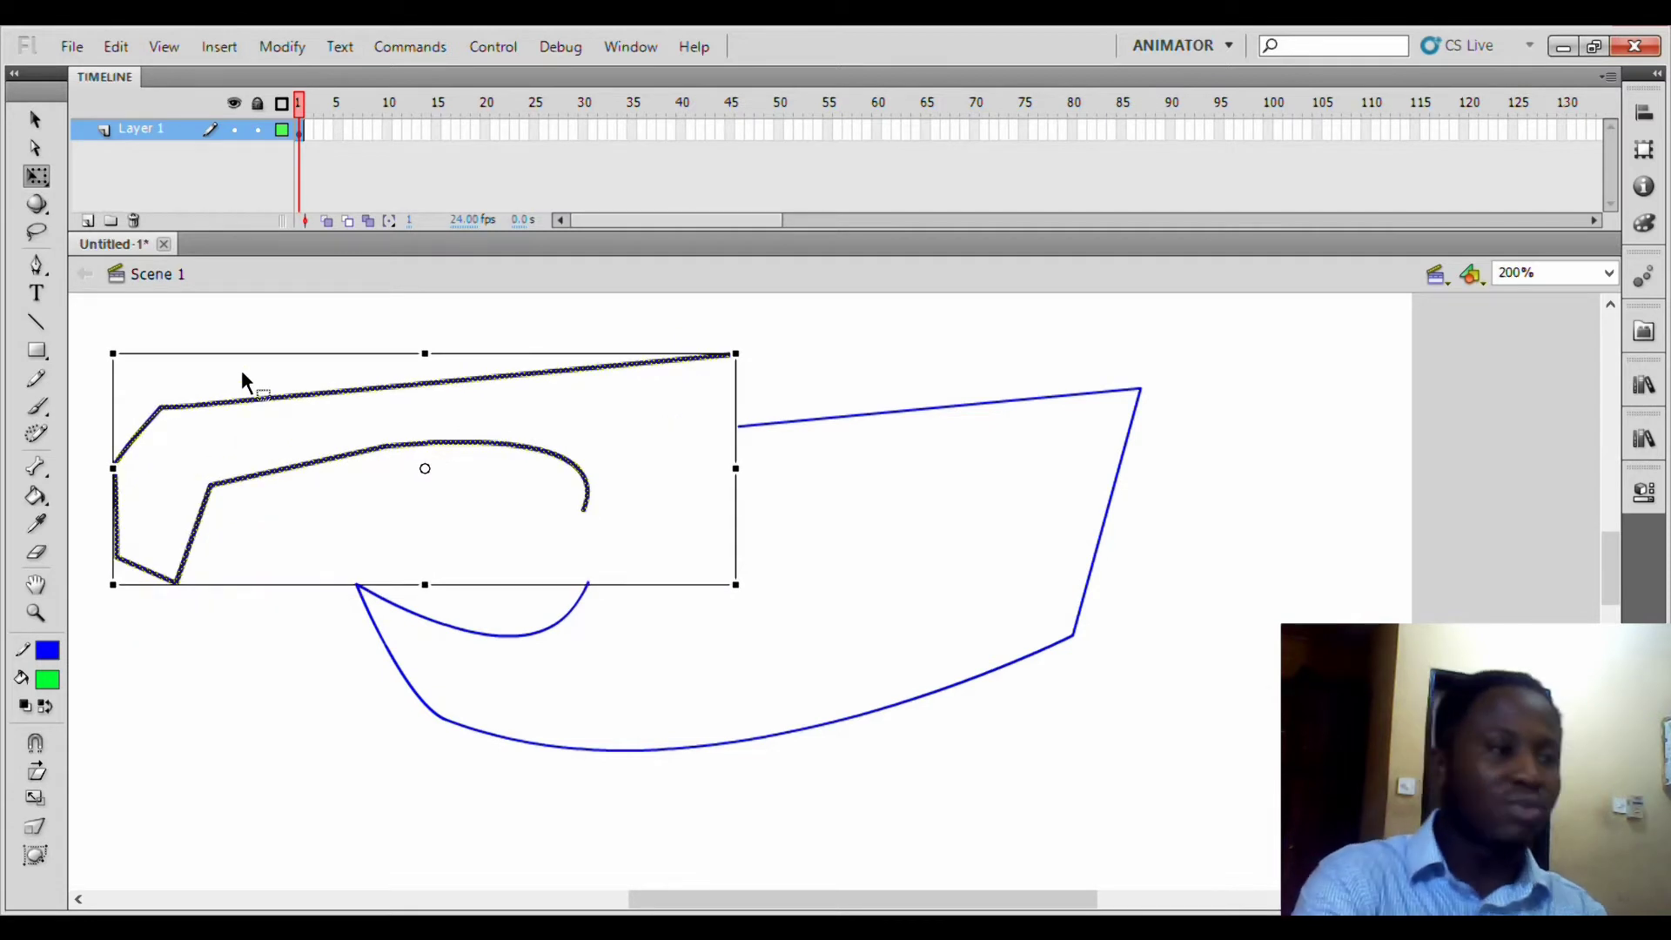
{"action": "left_click", "coordinate": [799, 536]}
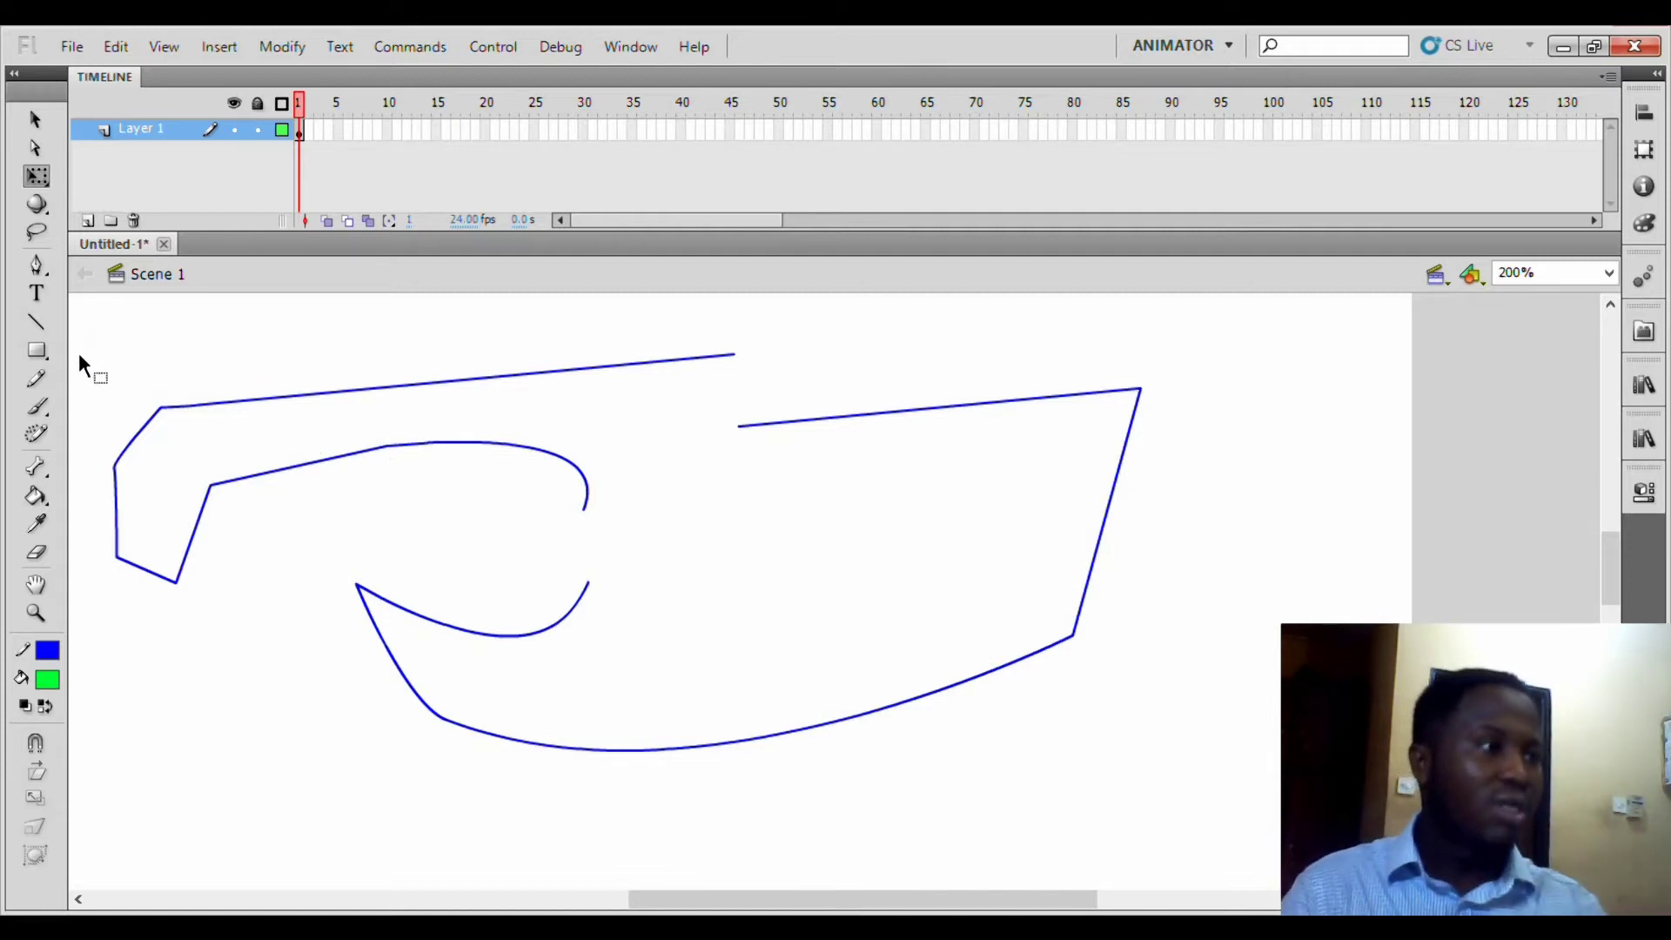
- Draw separate straight lines below, beside and above the shape and one diagonal line inside it with the Line tool
{"action": "left_click", "coordinate": [37, 324]}
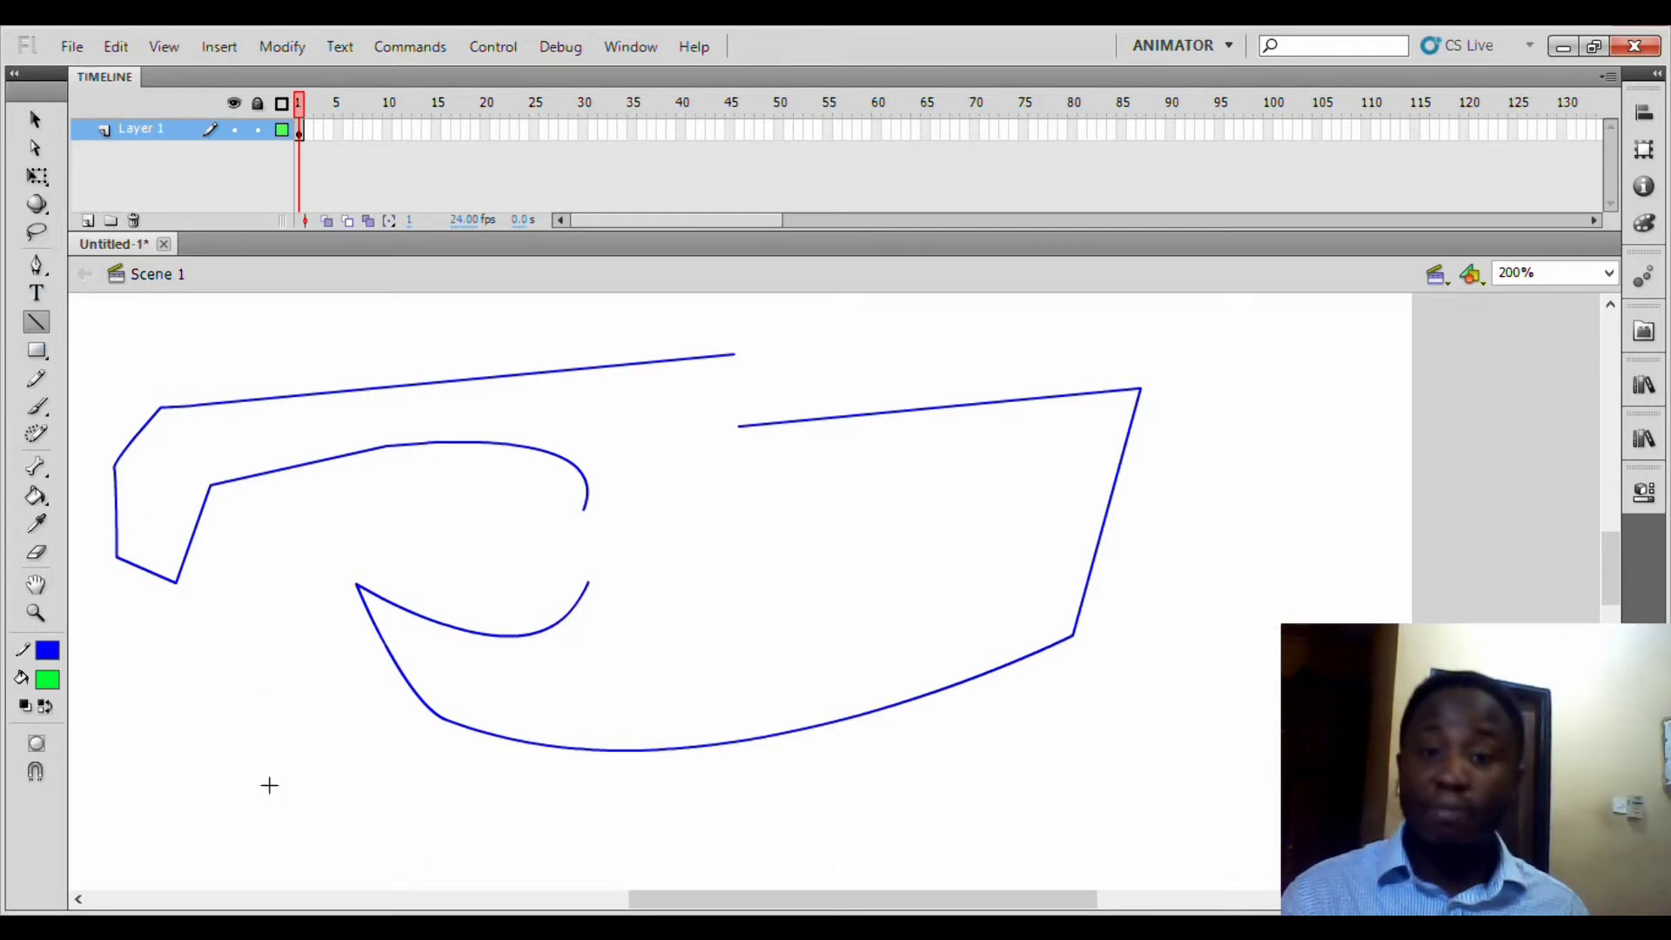
{"action": "mouse_move", "coordinate": [260, 782]}
{"action": "left_mouse_down"}
{"action": "mouse_move", "coordinate": [1030, 783]}
{"action": "mouse_move", "coordinate": [1183, 410]}
{"action": "mouse_move", "coordinate": [1070, 348]}
{"action": "mouse_move", "coordinate": [805, 358]}
{"action": "mouse_move", "coordinate": [383, 425]}
{"action": "left_mouse_up"}
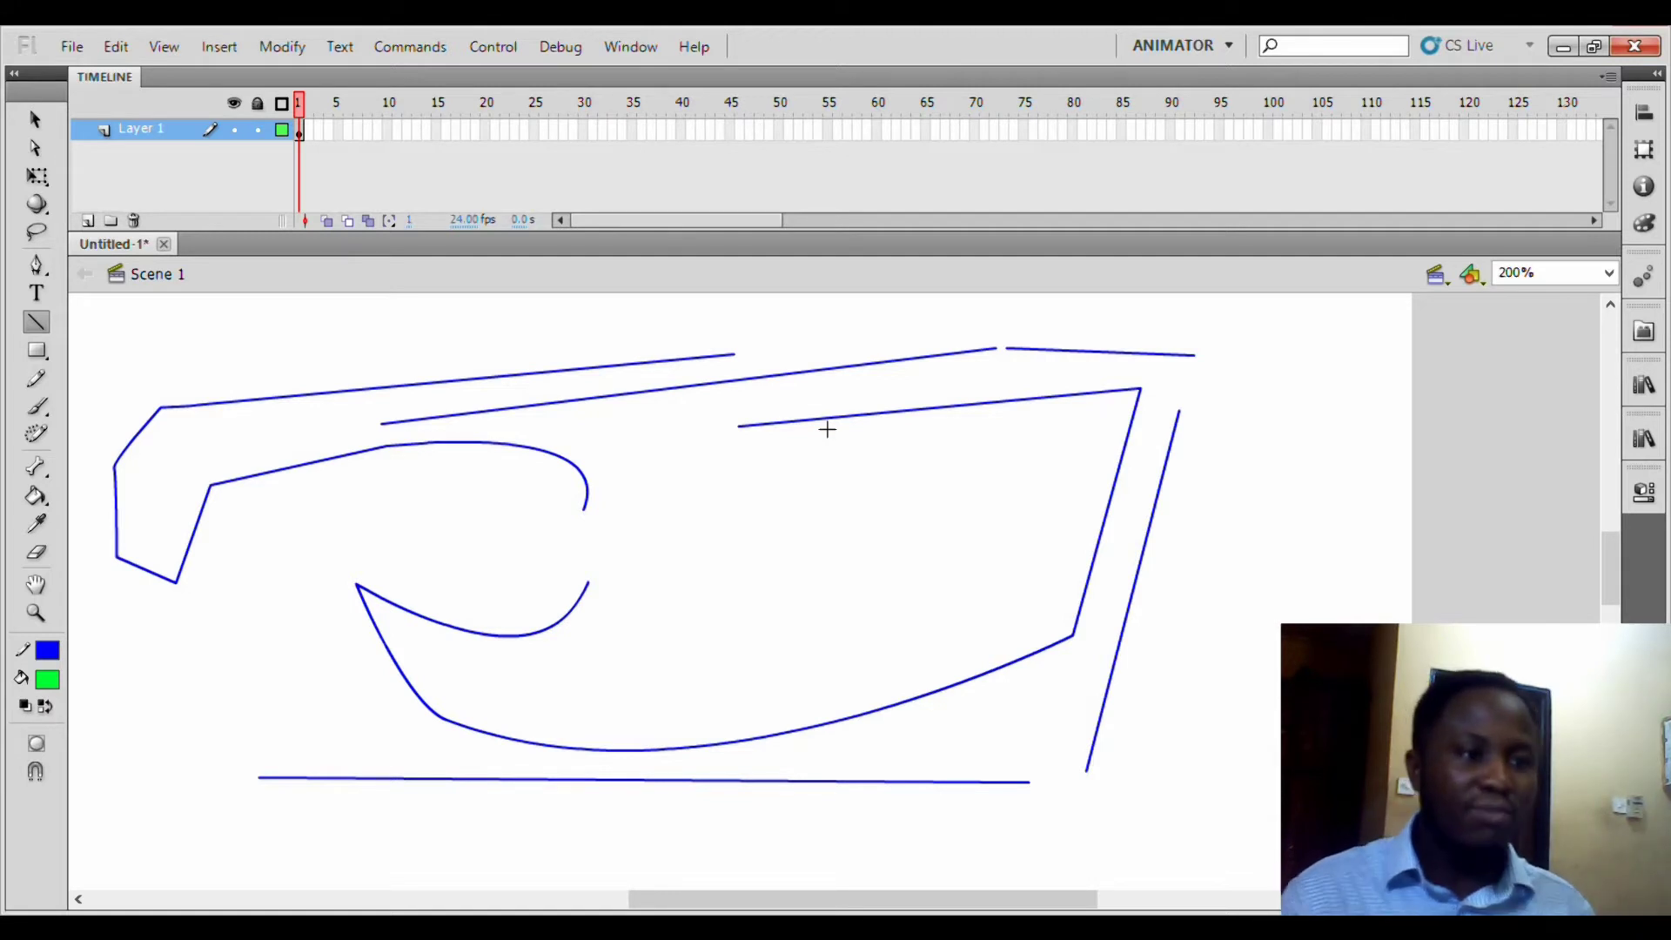
{"action": "left_click_drag", "start_coordinate": [712, 645], "coordinate": [977, 495]}
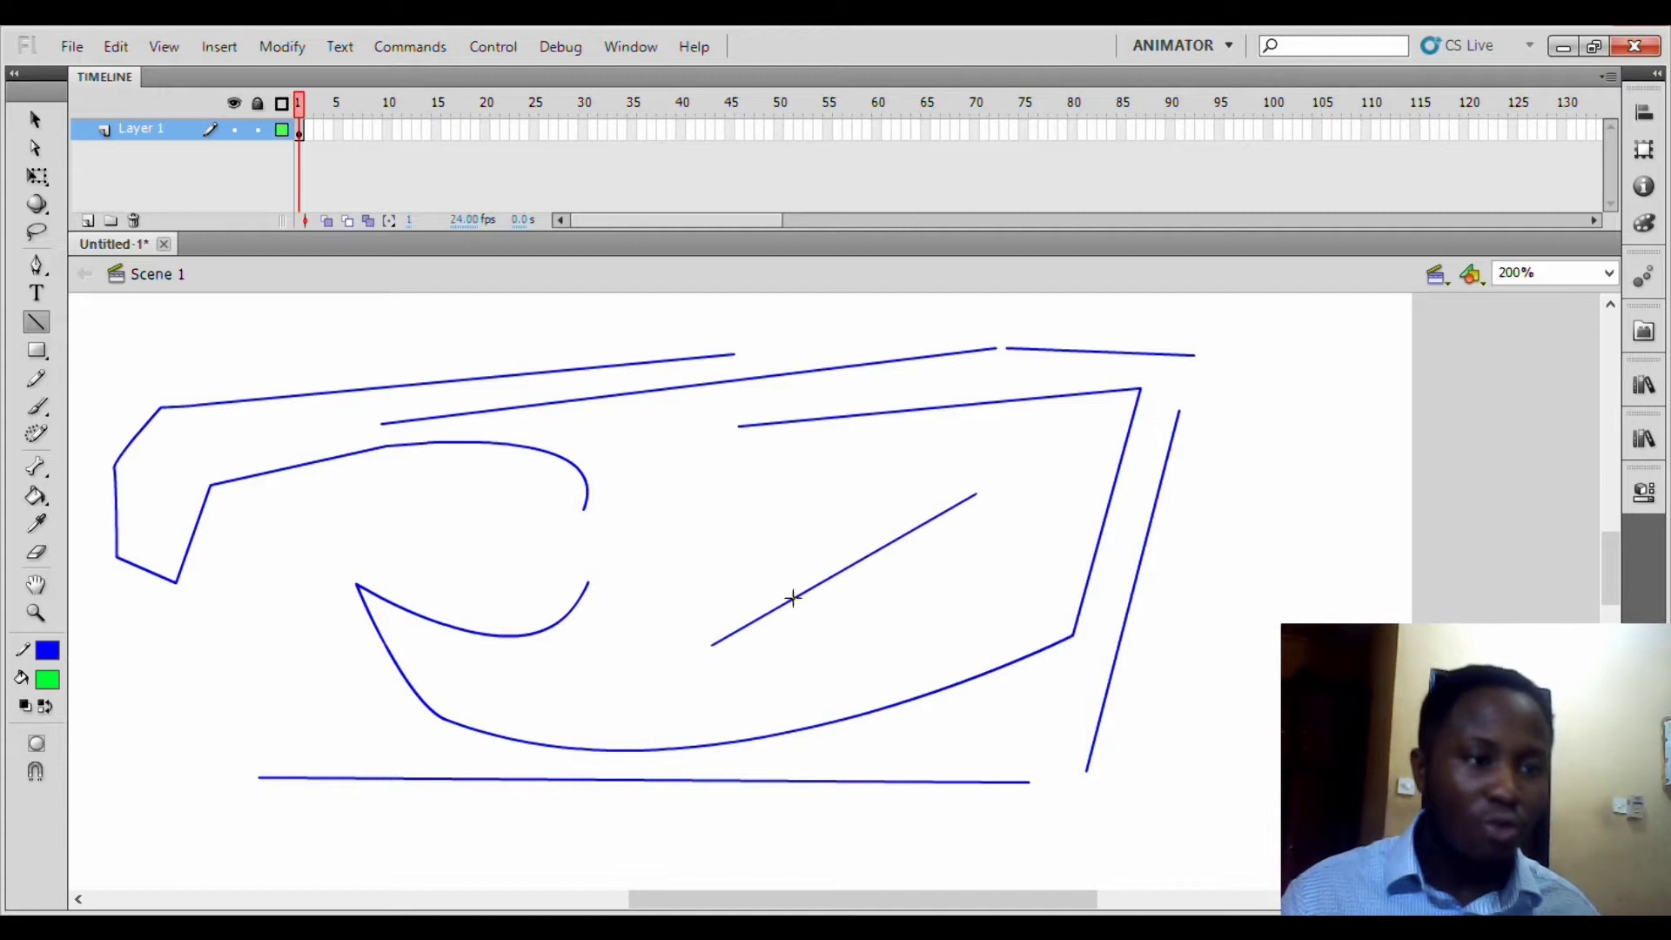
- Select the inner diagonal line with Free Transform, and show the detached left piece's anchor points with the Subselection tool
{"action": "key", "text": "q"}
{"action": "left_click", "coordinate": [788, 602]}
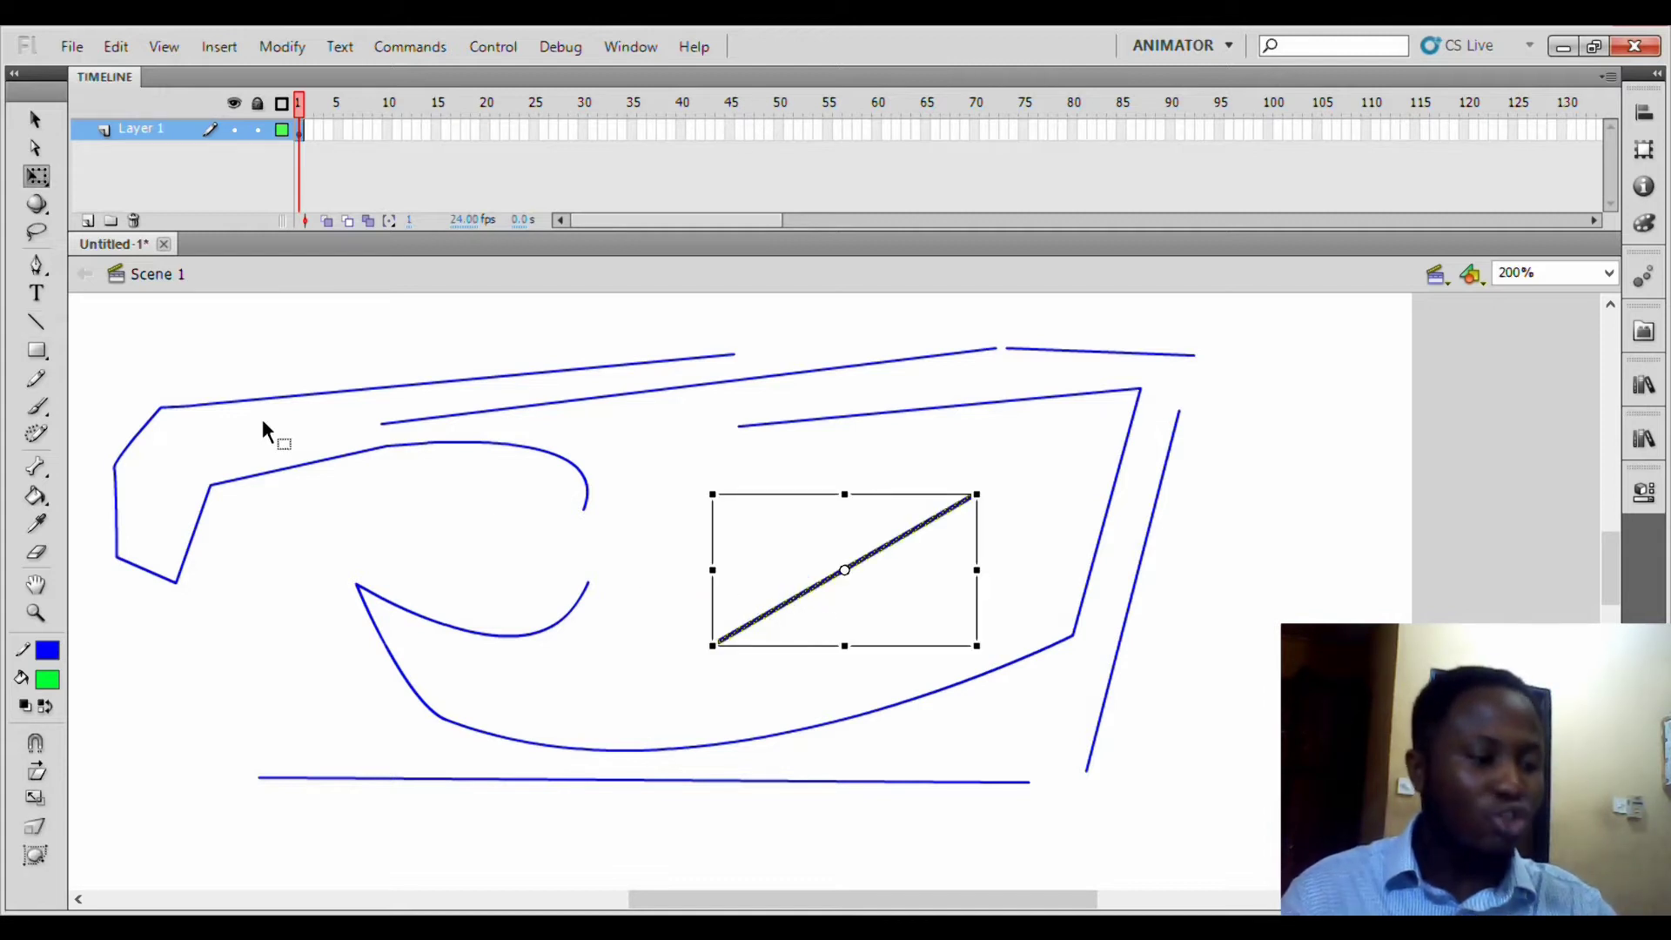
{"action": "left_click", "coordinate": [36, 148]}
{"action": "left_click", "coordinate": [380, 386]}
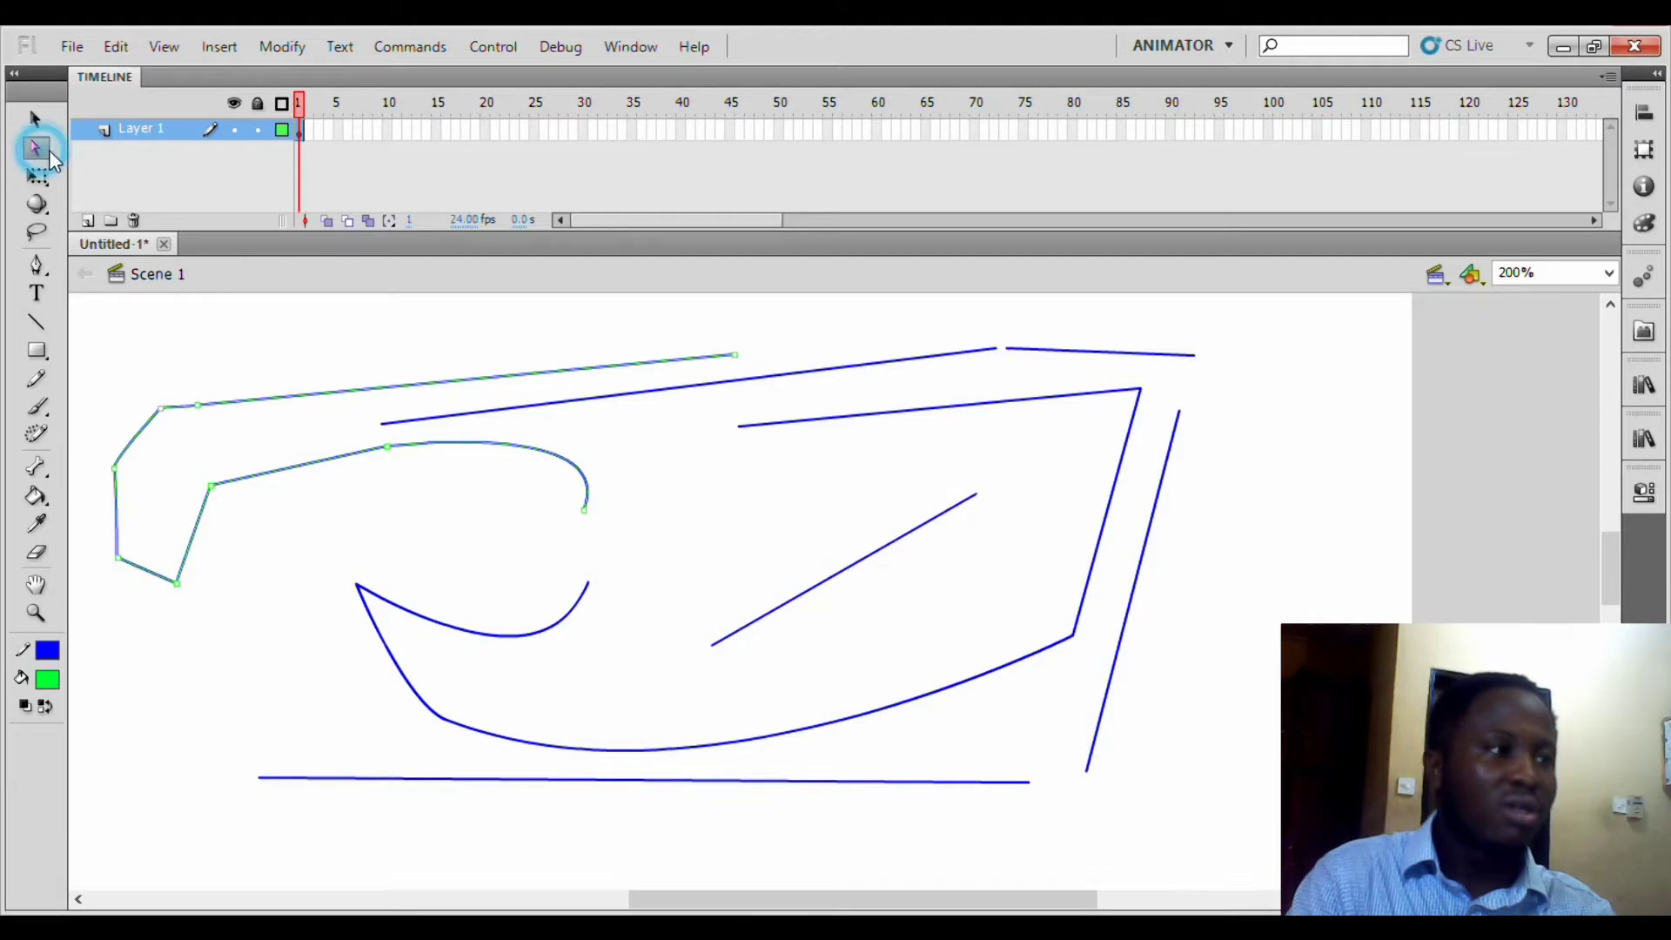
- Select the inner diagonal line with the Subselection tool and examine its centre path at up to 2000% magnification
{"action": "left_click", "coordinate": [810, 600]}
{"action": "key", "text": "q"}
{"action": "key", "text": "ctrl+="}
{"action": "key", "text": "ctrl+="}
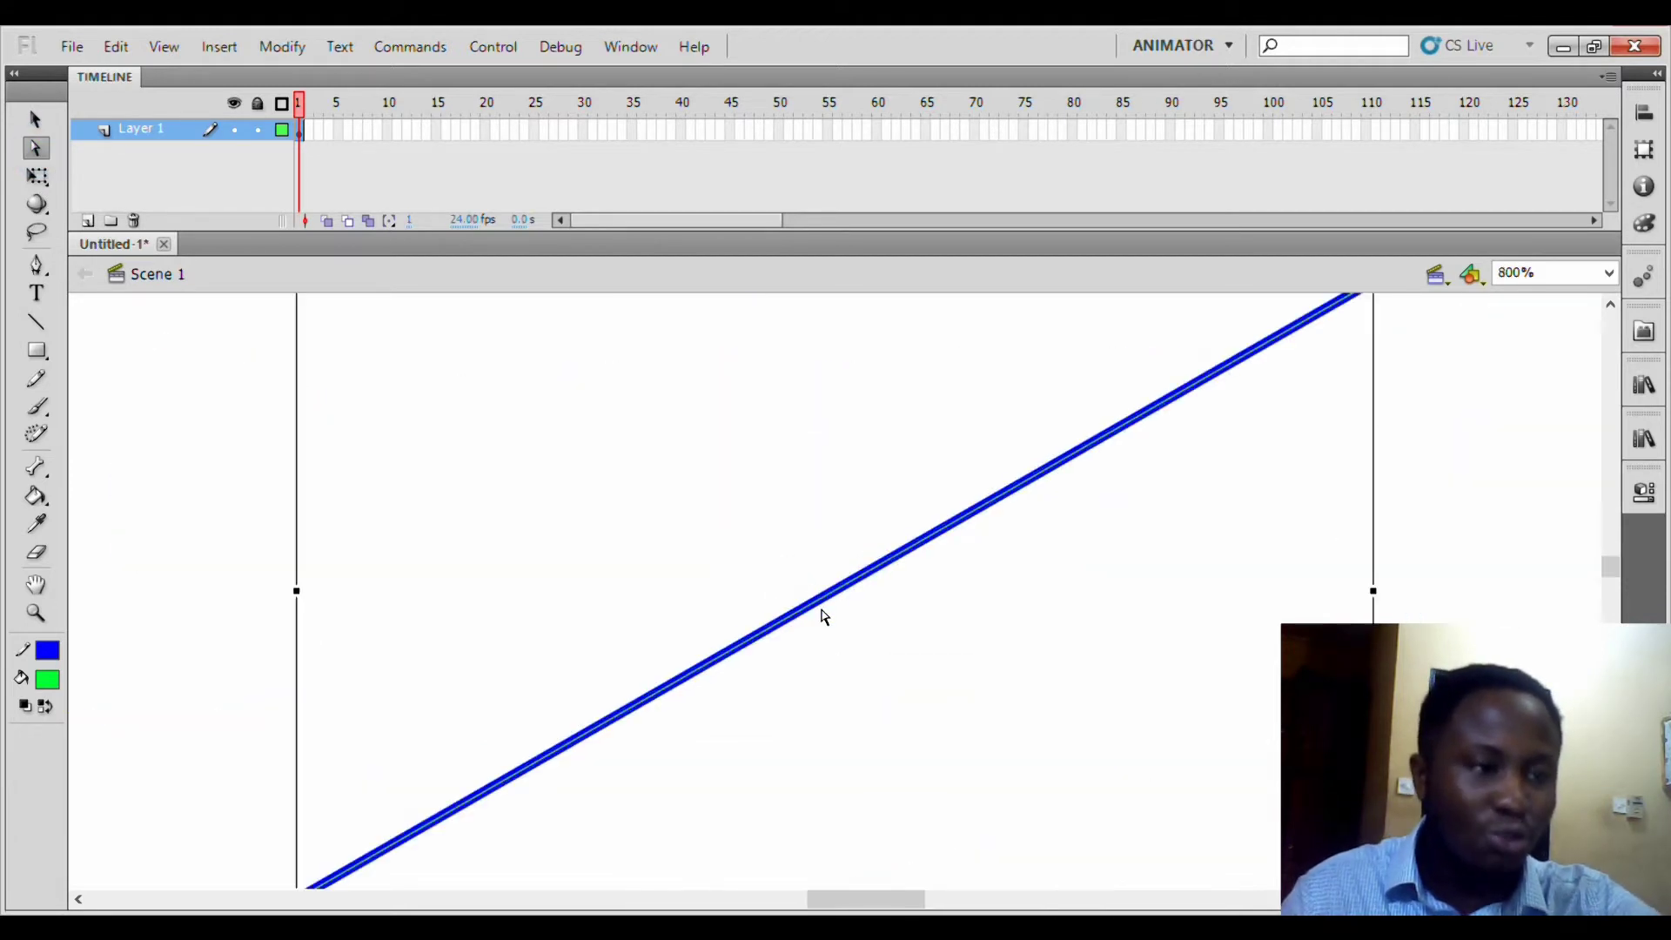
{"action": "key", "text": "ctrl+="}
{"action": "key", "text": "ctrl+="}
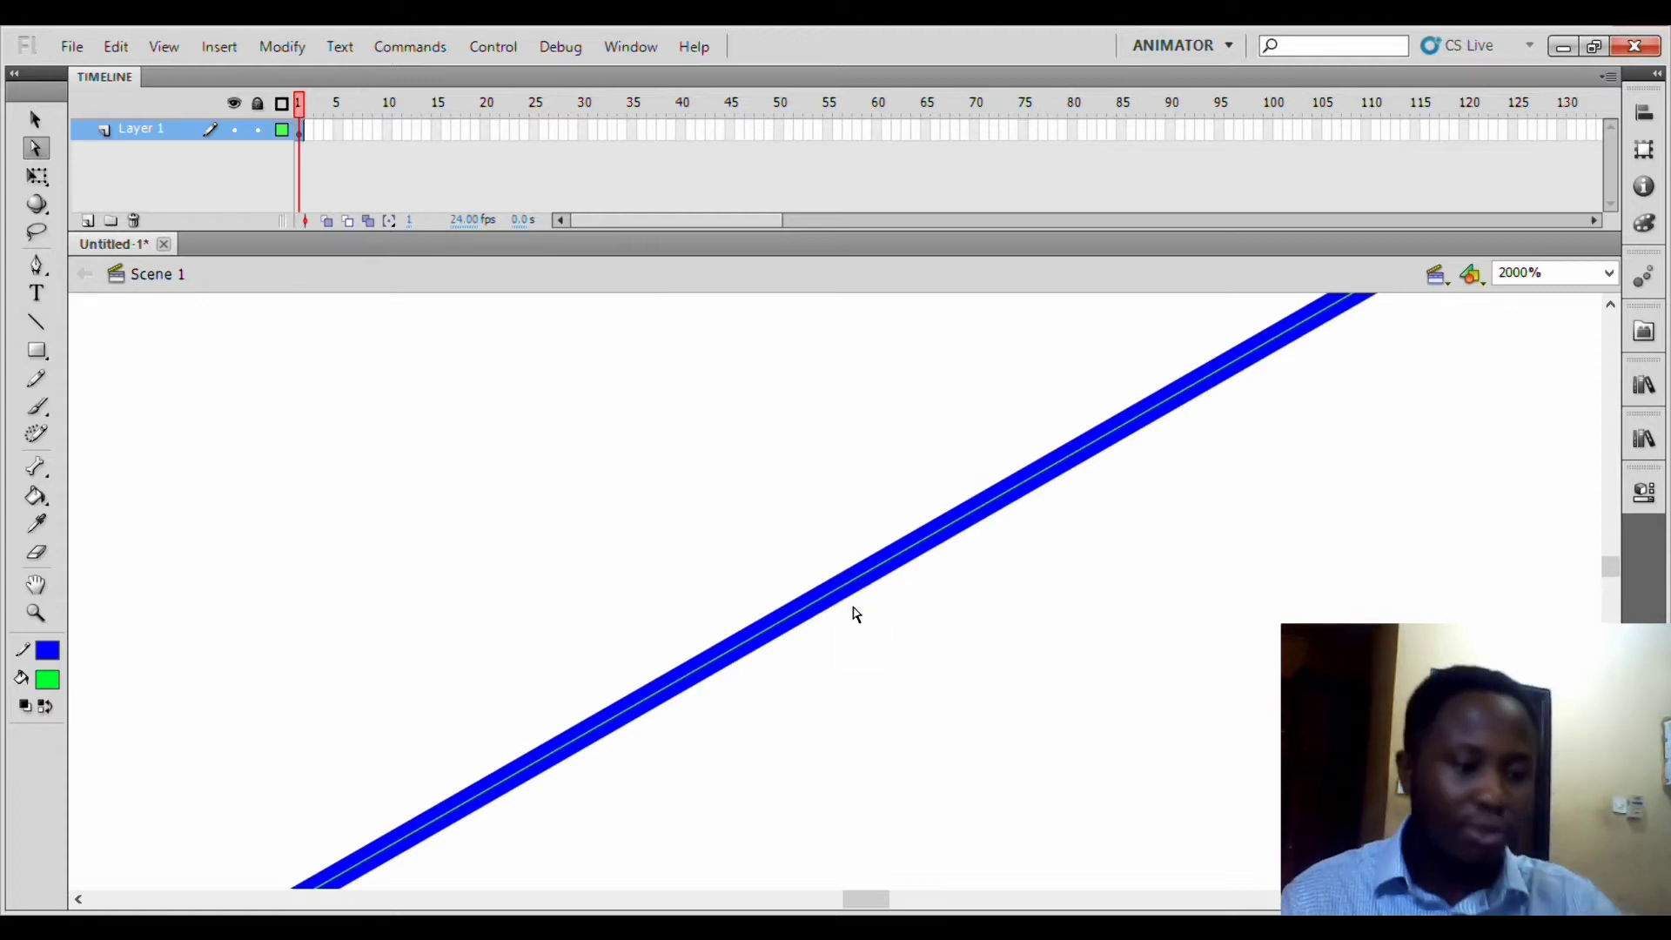
{"action": "key", "text": "ctrl+minus"}
{"action": "key", "text": "ctrl+minus"}
{"action": "key", "text": "ctrl+minus"}
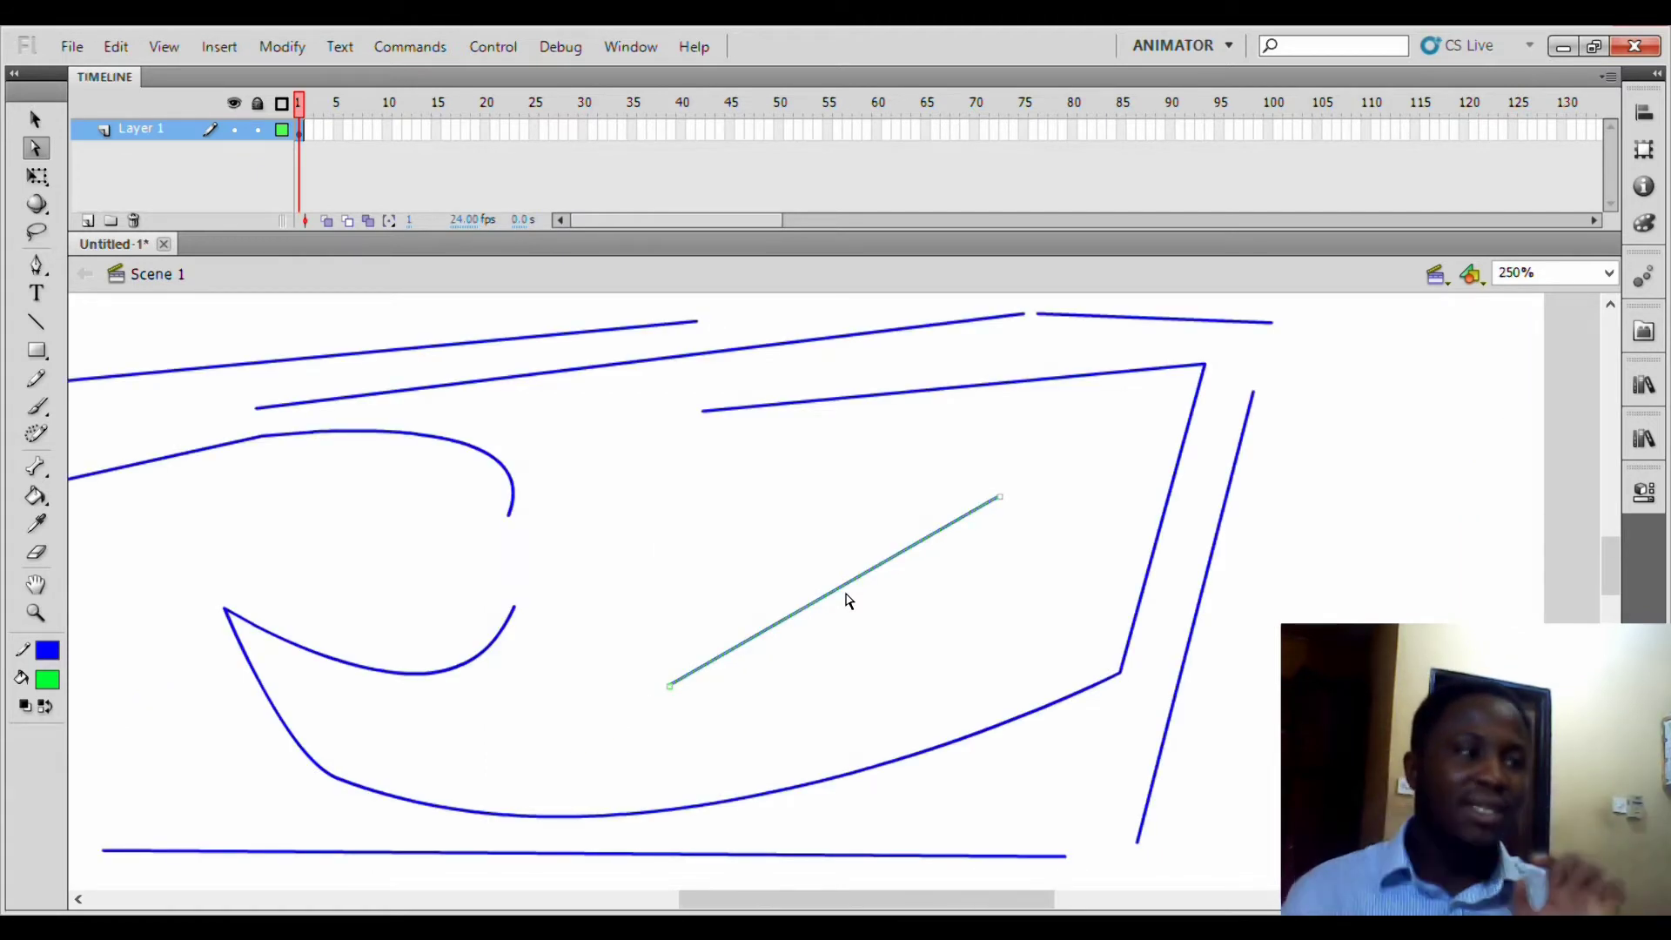
- Show the selected diagonal line's properties in a floating panel detached from the dock
{"action": "left_click", "coordinate": [1643, 495]}
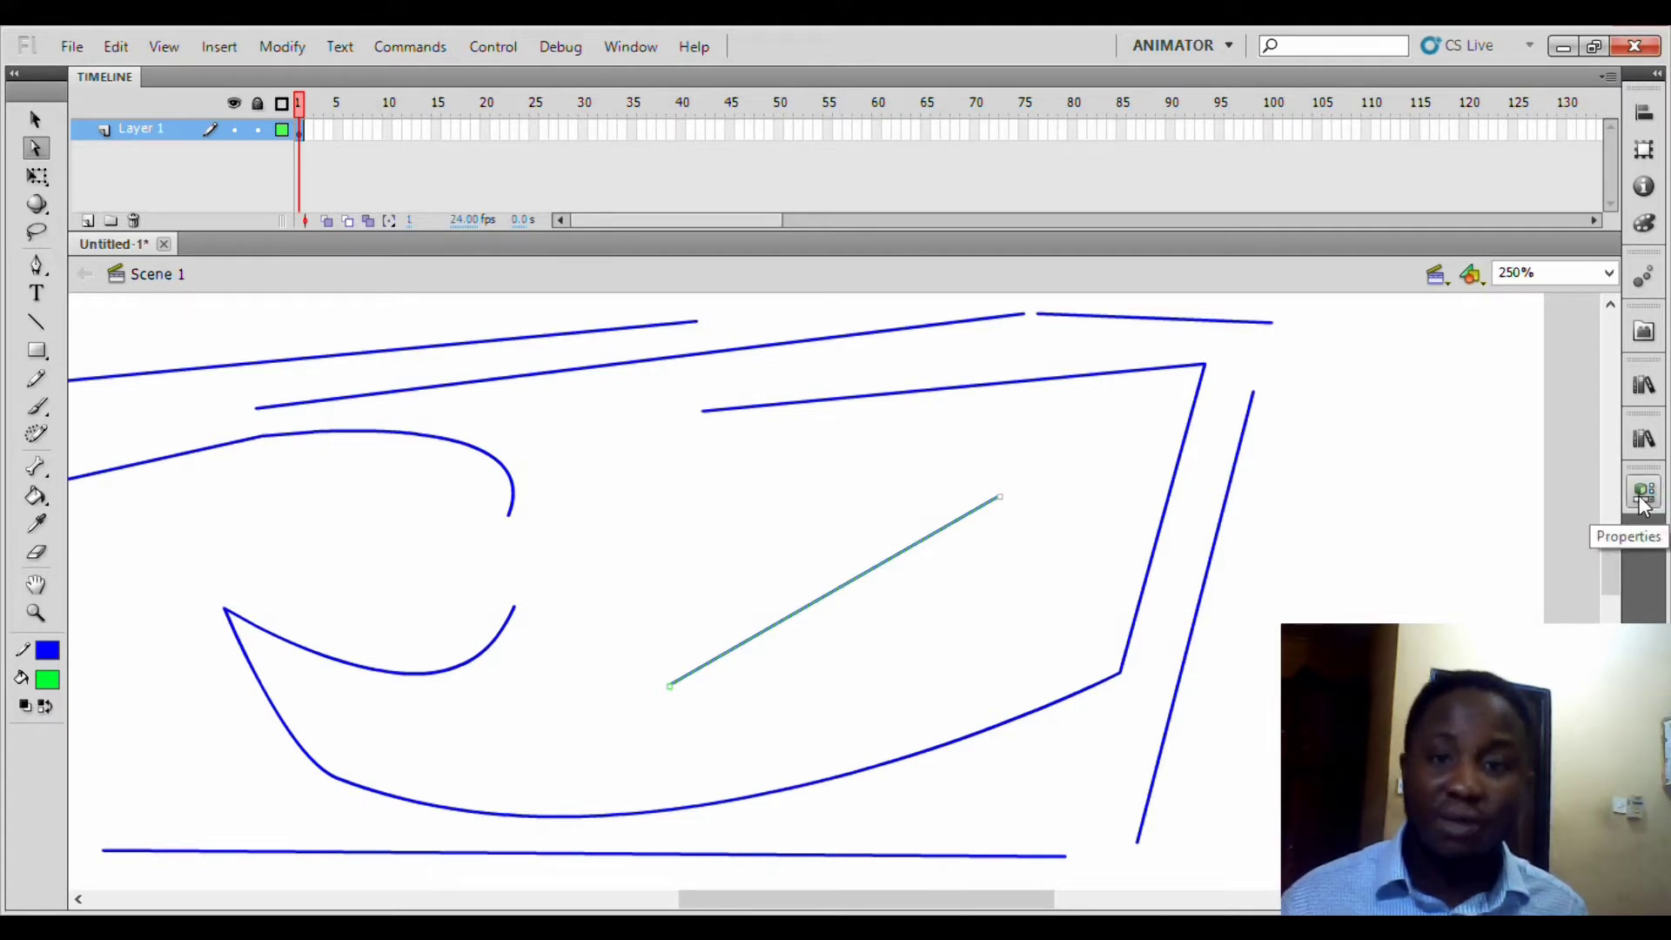
{"action": "left_click_drag", "start_coordinate": [1643, 494], "coordinate": [1419, 439]}
{"action": "left_click", "coordinate": [1418, 435]}
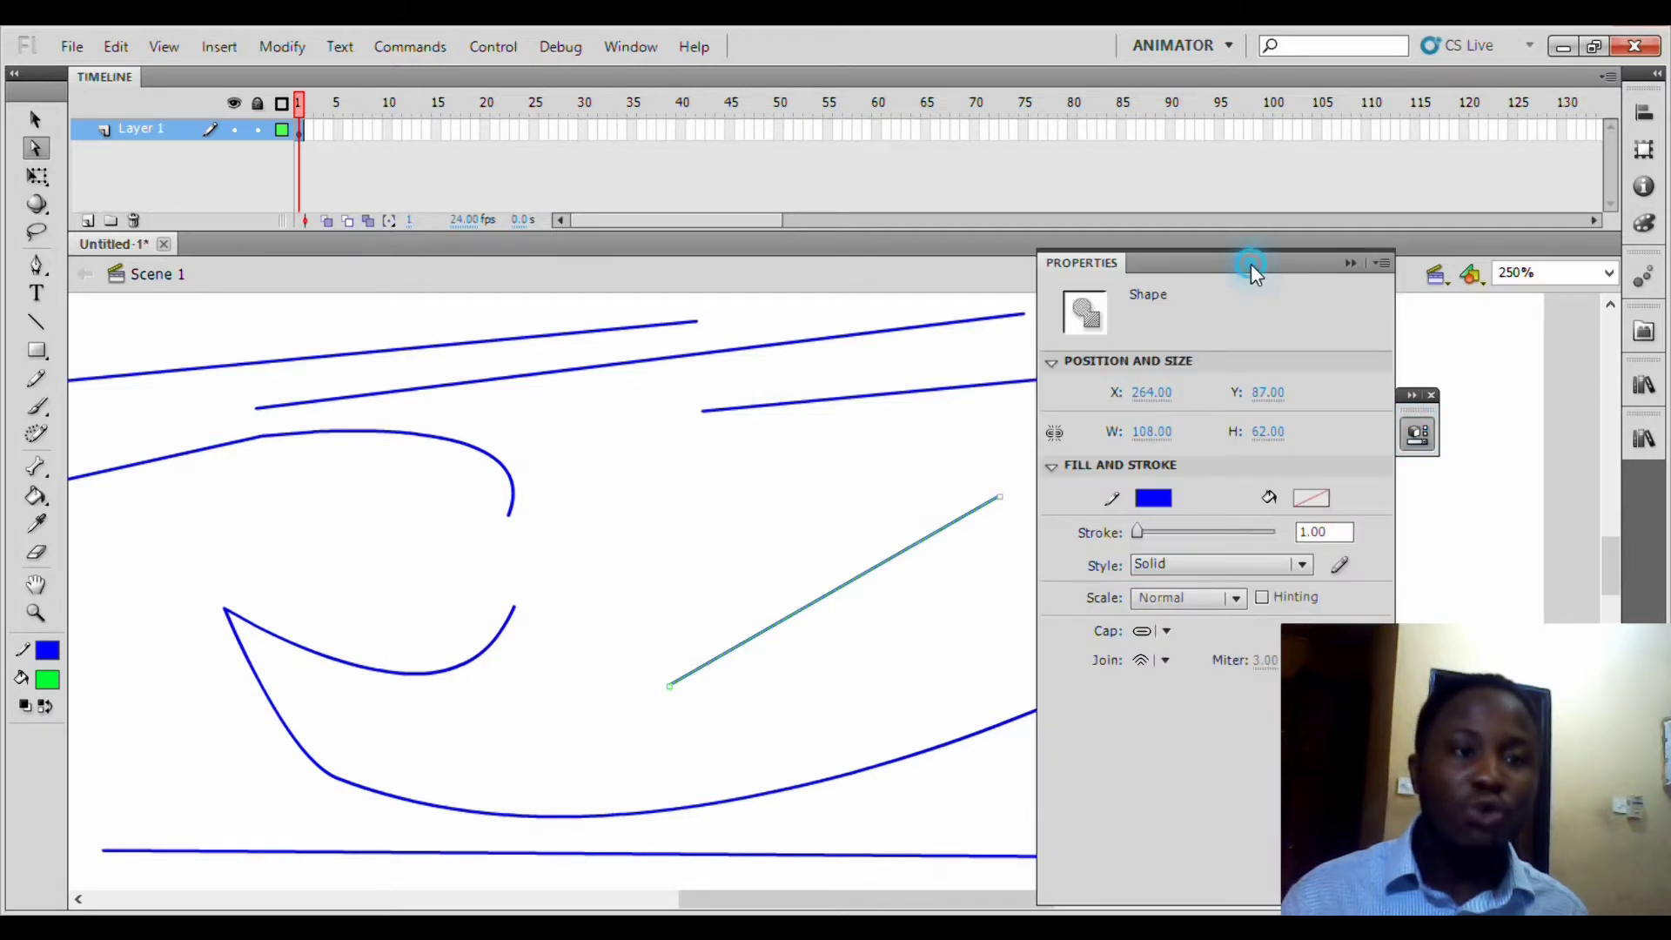
- Float the Properties panel beside the artwork and set the selected diagonal line's stroke to 0.10
{"action": "left_click_drag", "start_coordinate": [1253, 265], "coordinate": [1450, 248]}
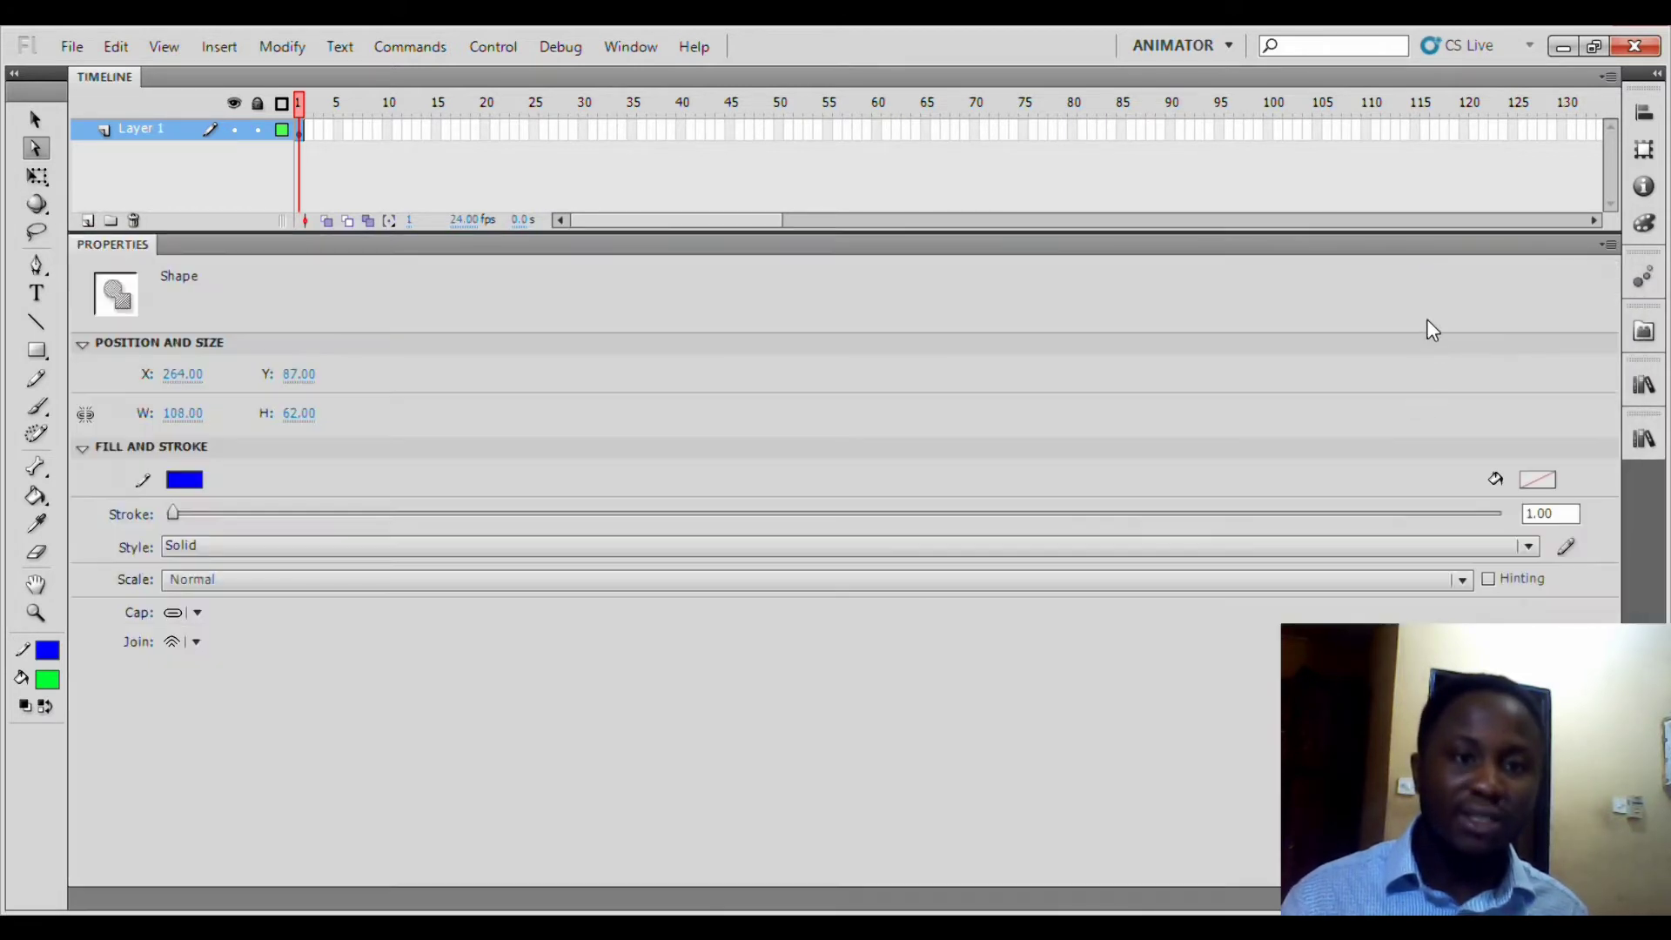
{"action": "mouse_move", "coordinate": [1297, 306]}
{"action": "left_mouse_down"}
{"action": "mouse_move", "coordinate": [1272, 310]}
{"action": "mouse_move", "coordinate": [1289, 316]}
{"action": "left_mouse_up"}
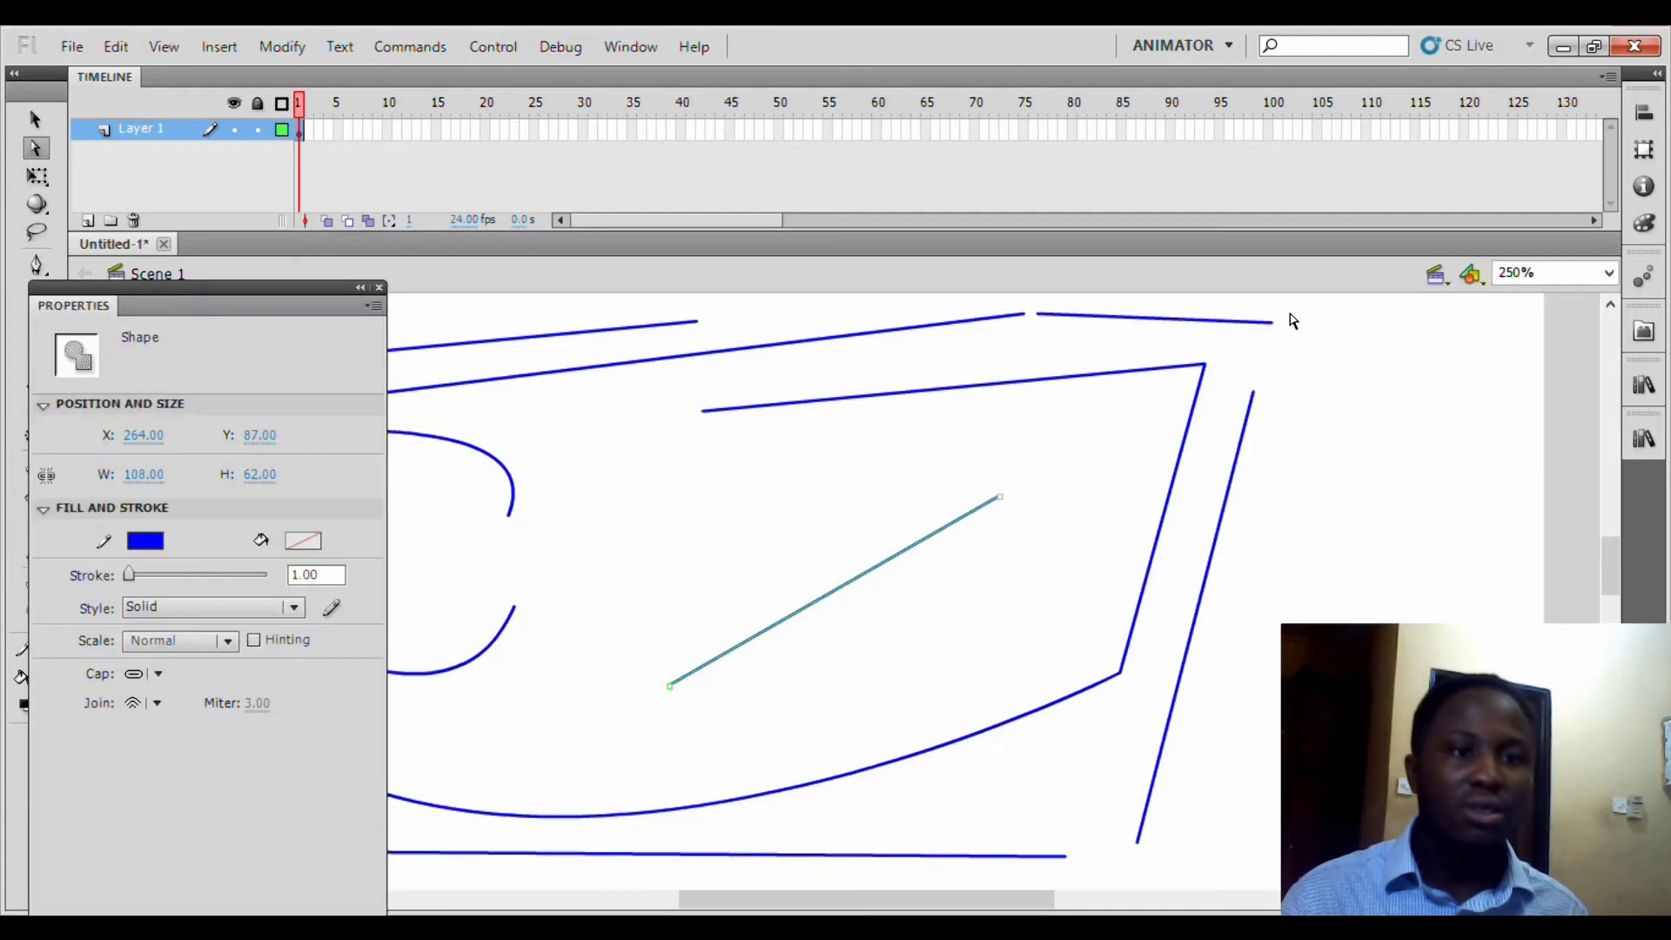
{"action": "left_click_drag", "start_coordinate": [306, 300], "coordinate": [1381, 159]}
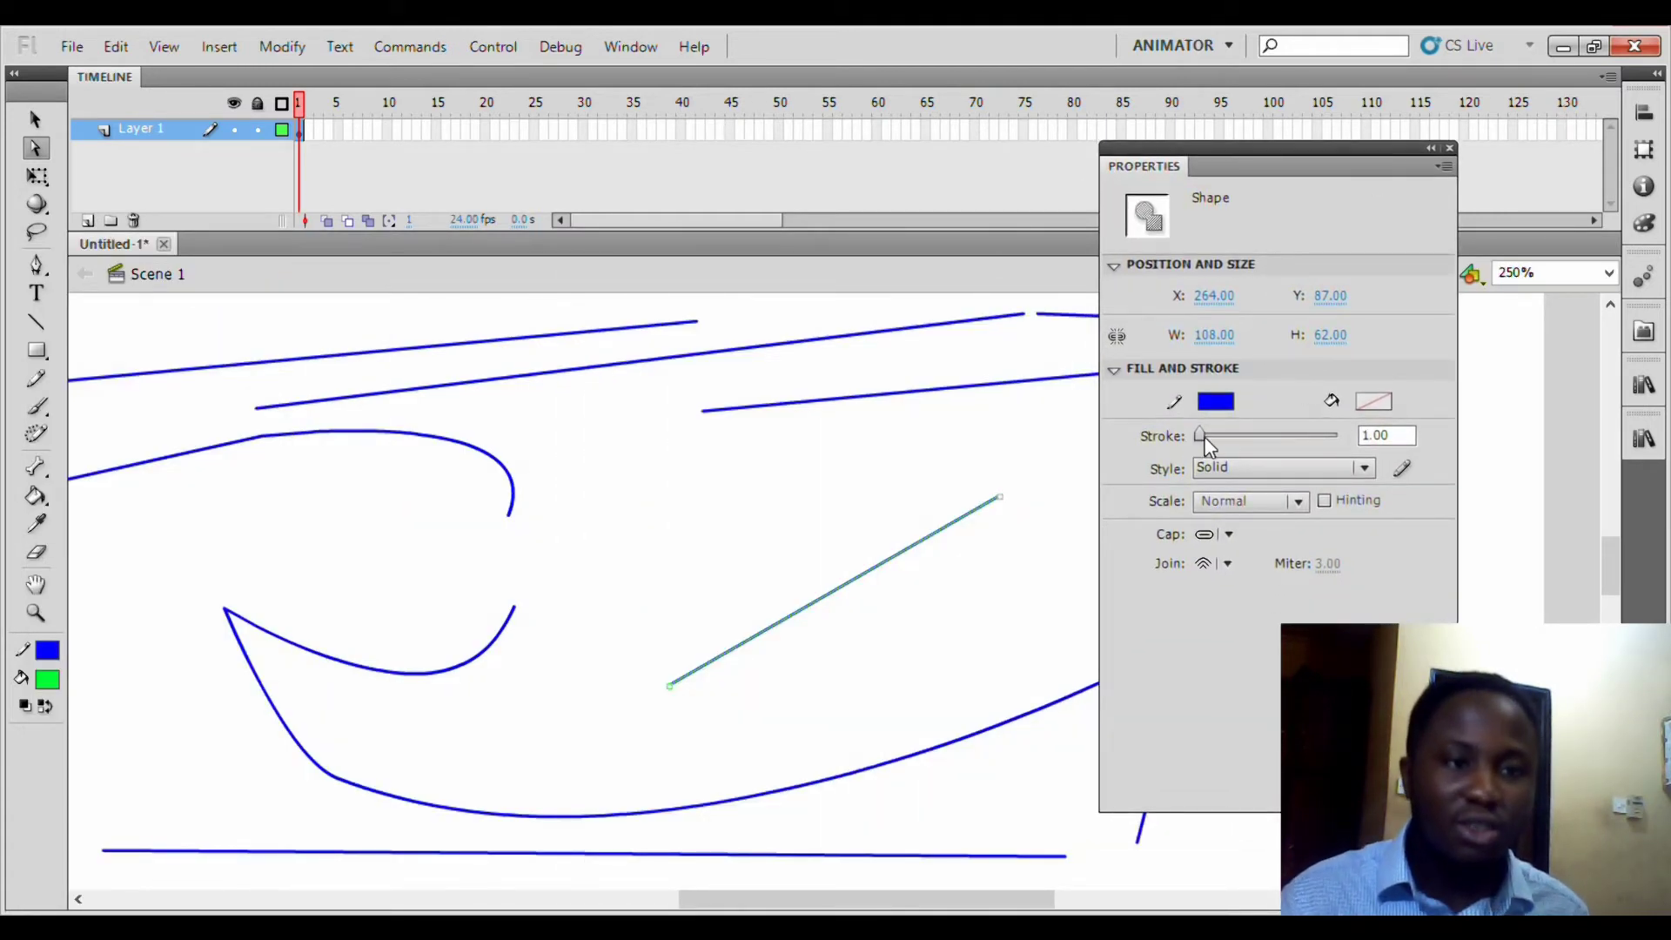
{"action": "mouse_move", "coordinate": [1201, 435]}
{"action": "left_mouse_down"}
{"action": "mouse_move", "coordinate": [1331, 441]}
{"action": "mouse_move", "coordinate": [1204, 445]}
{"action": "left_mouse_up"}
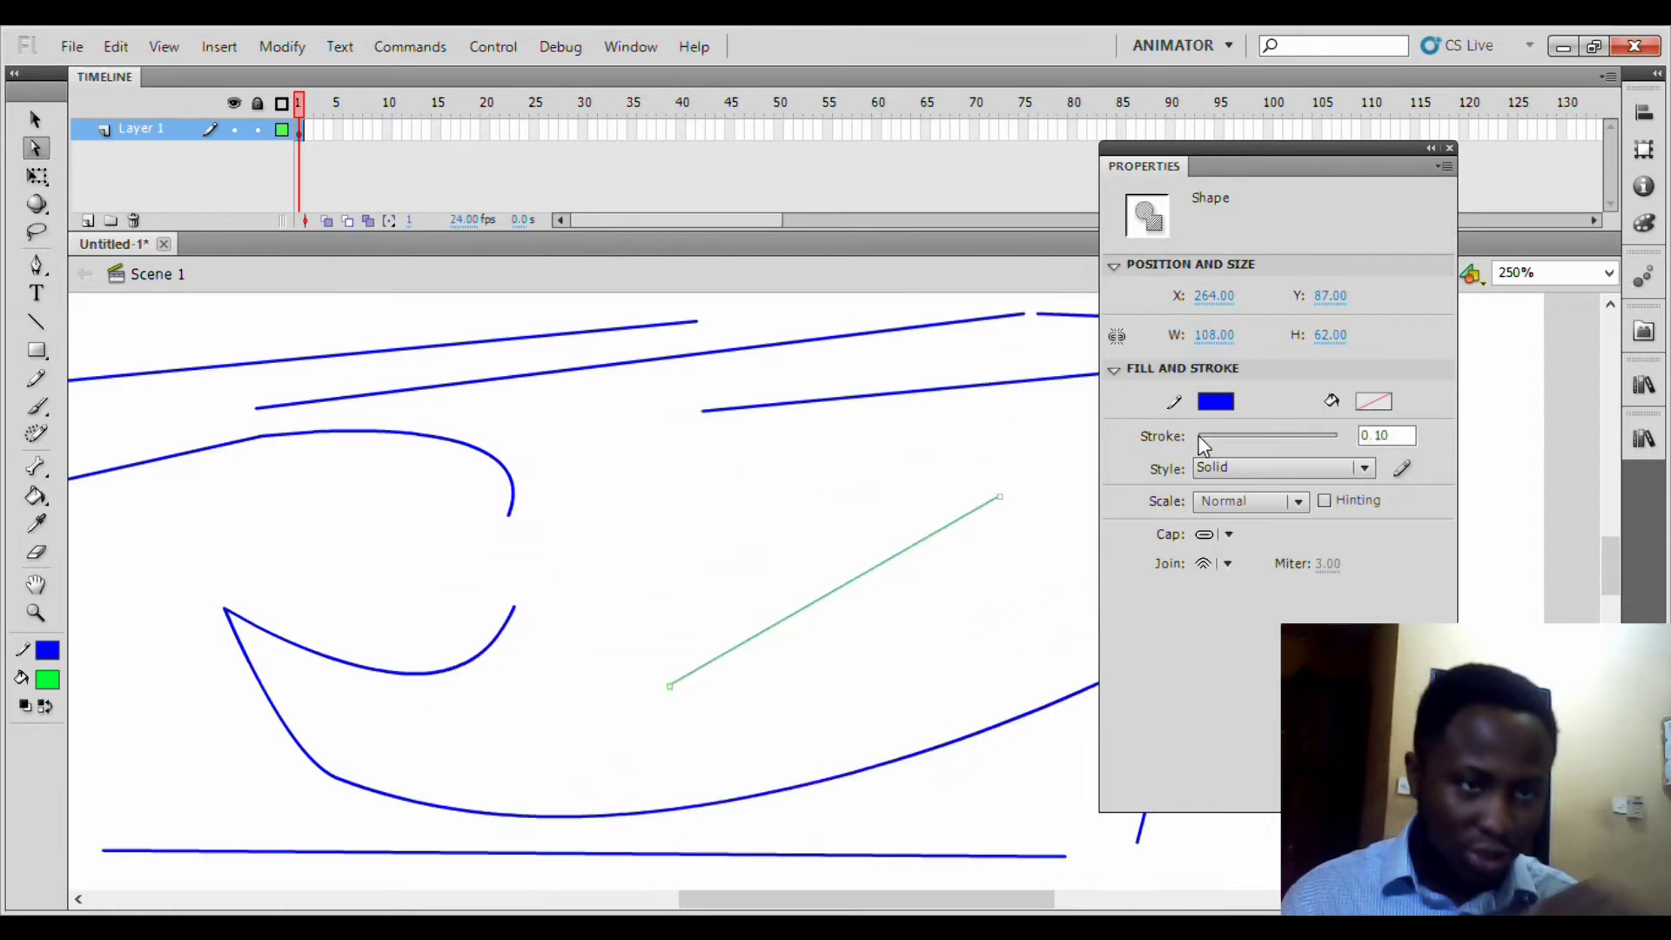
{"action": "left_click", "coordinate": [1051, 531]}
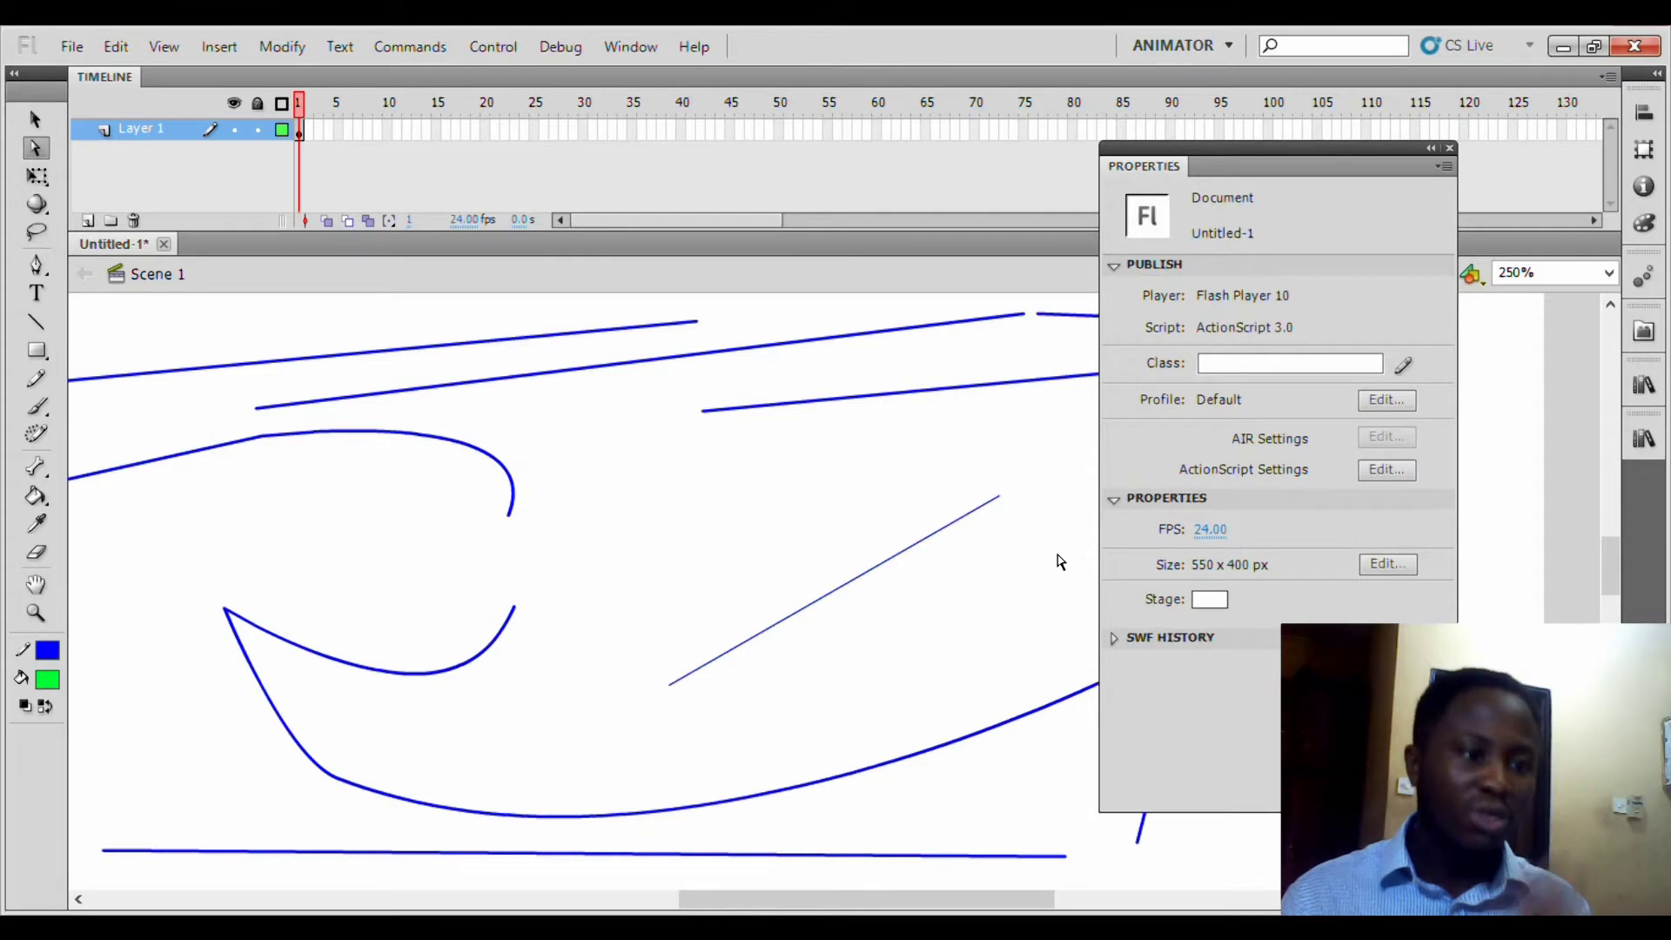
- Select the thin diagonal line with Free Transform to view its properties, then deselect it and shift the floating panel aside
{"action": "key", "text": "q"}
{"action": "left_click", "coordinate": [820, 596]}
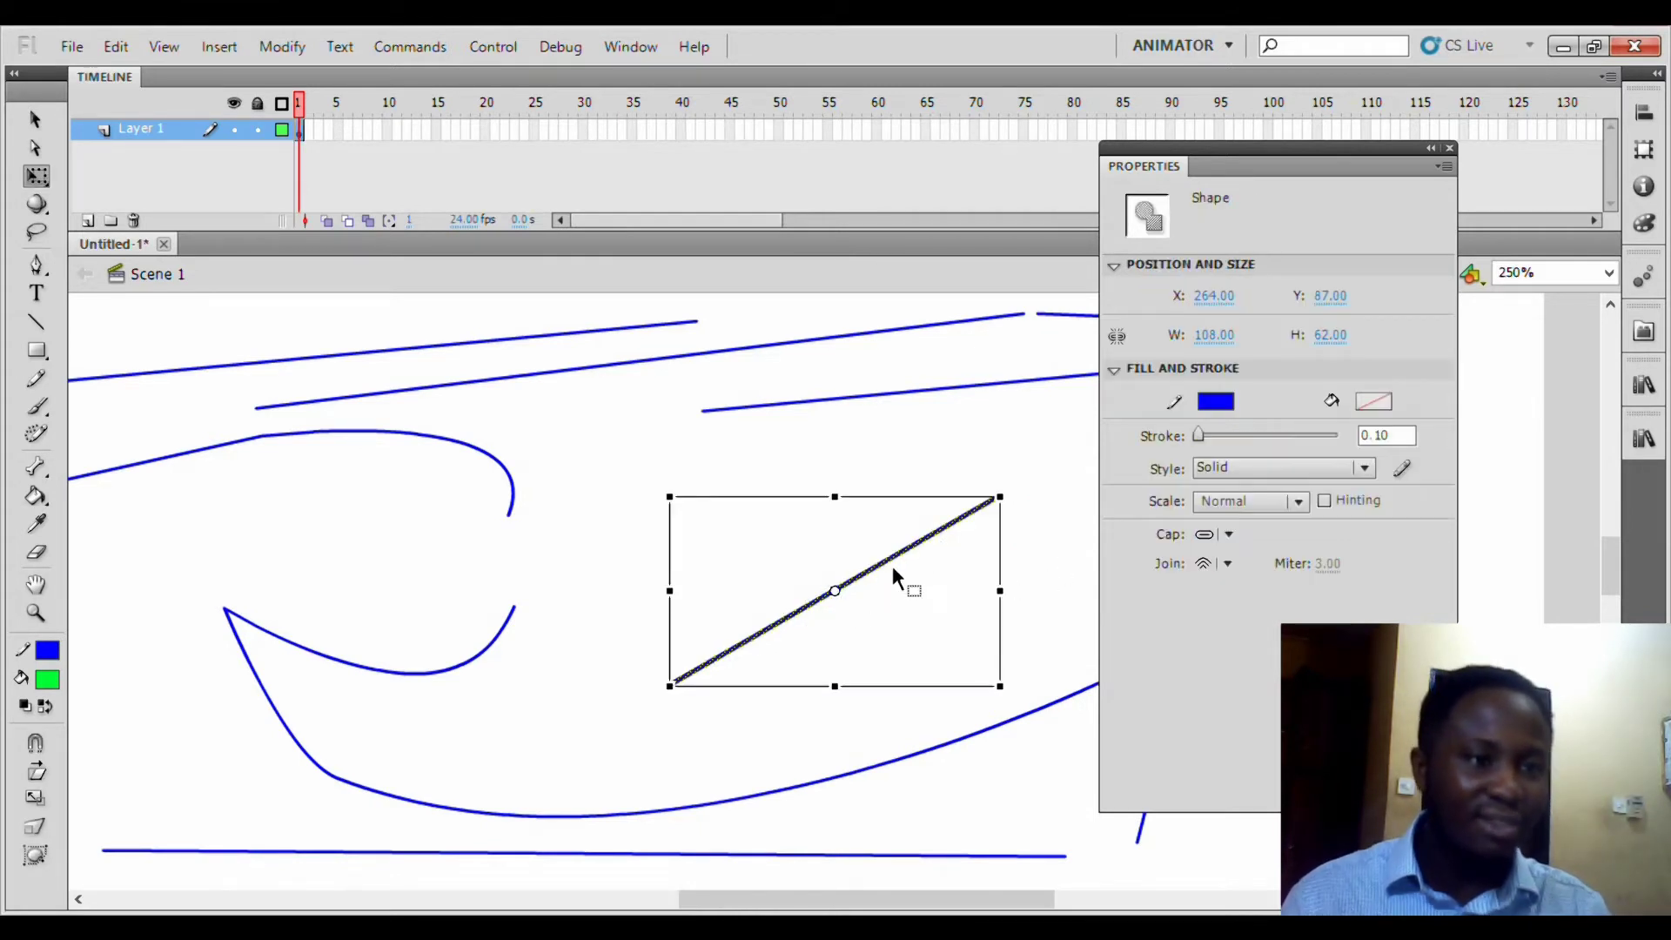
{"action": "left_click", "coordinate": [844, 607]}
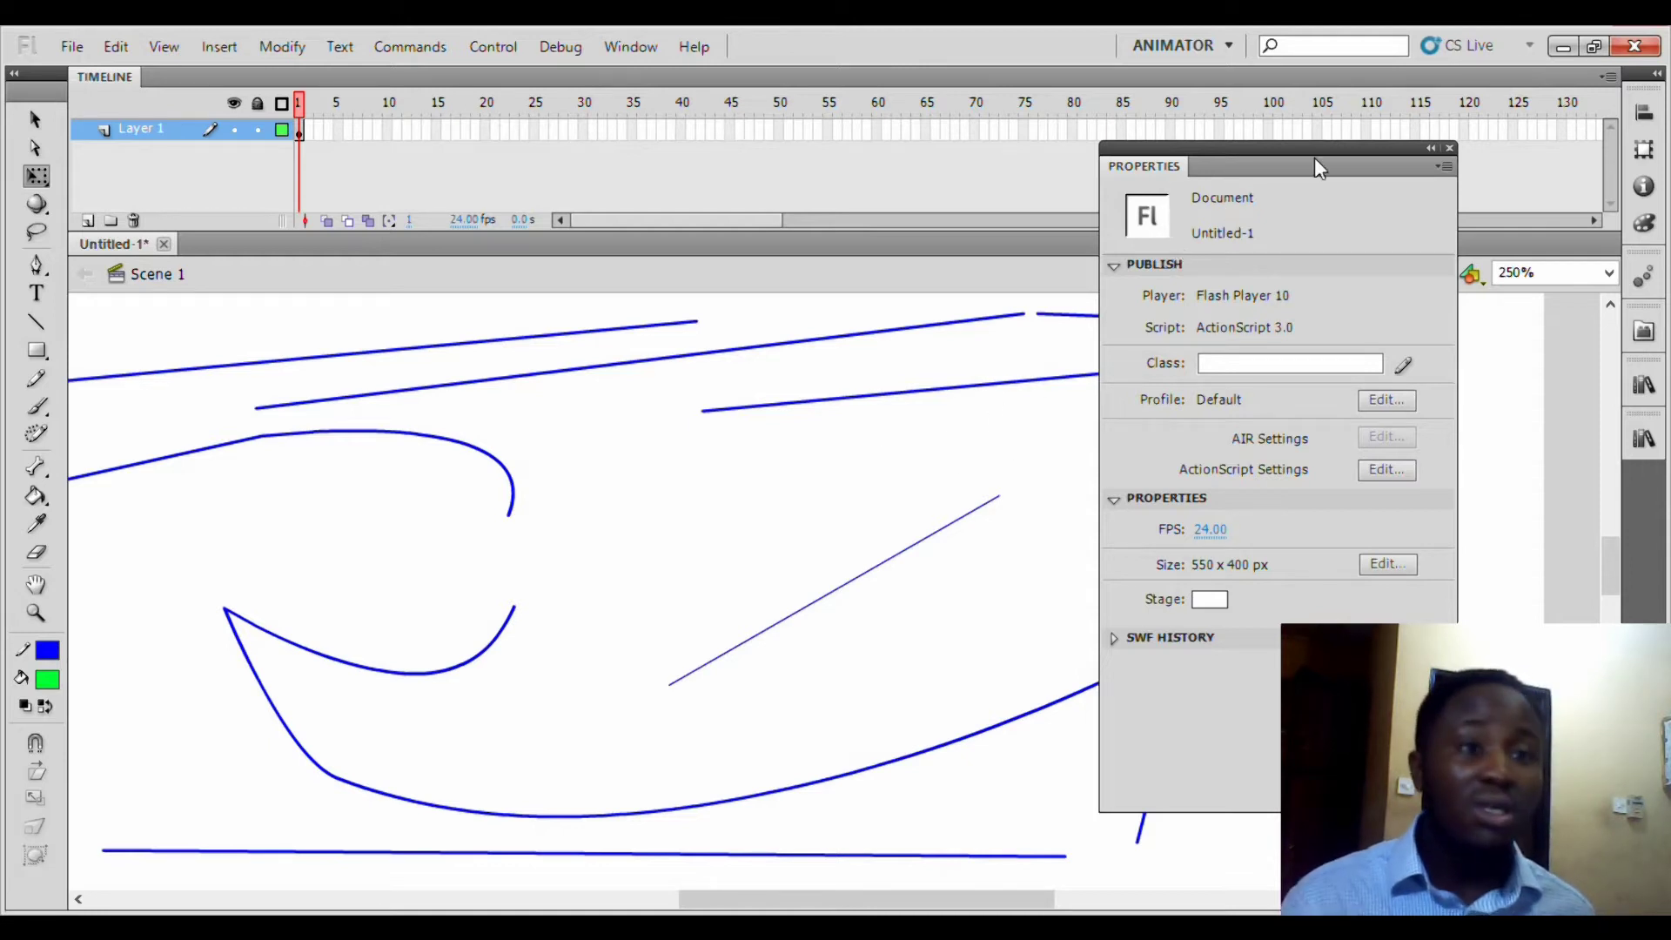
{"action": "left_click_drag", "start_coordinate": [1316, 165], "coordinate": [1376, 186]}
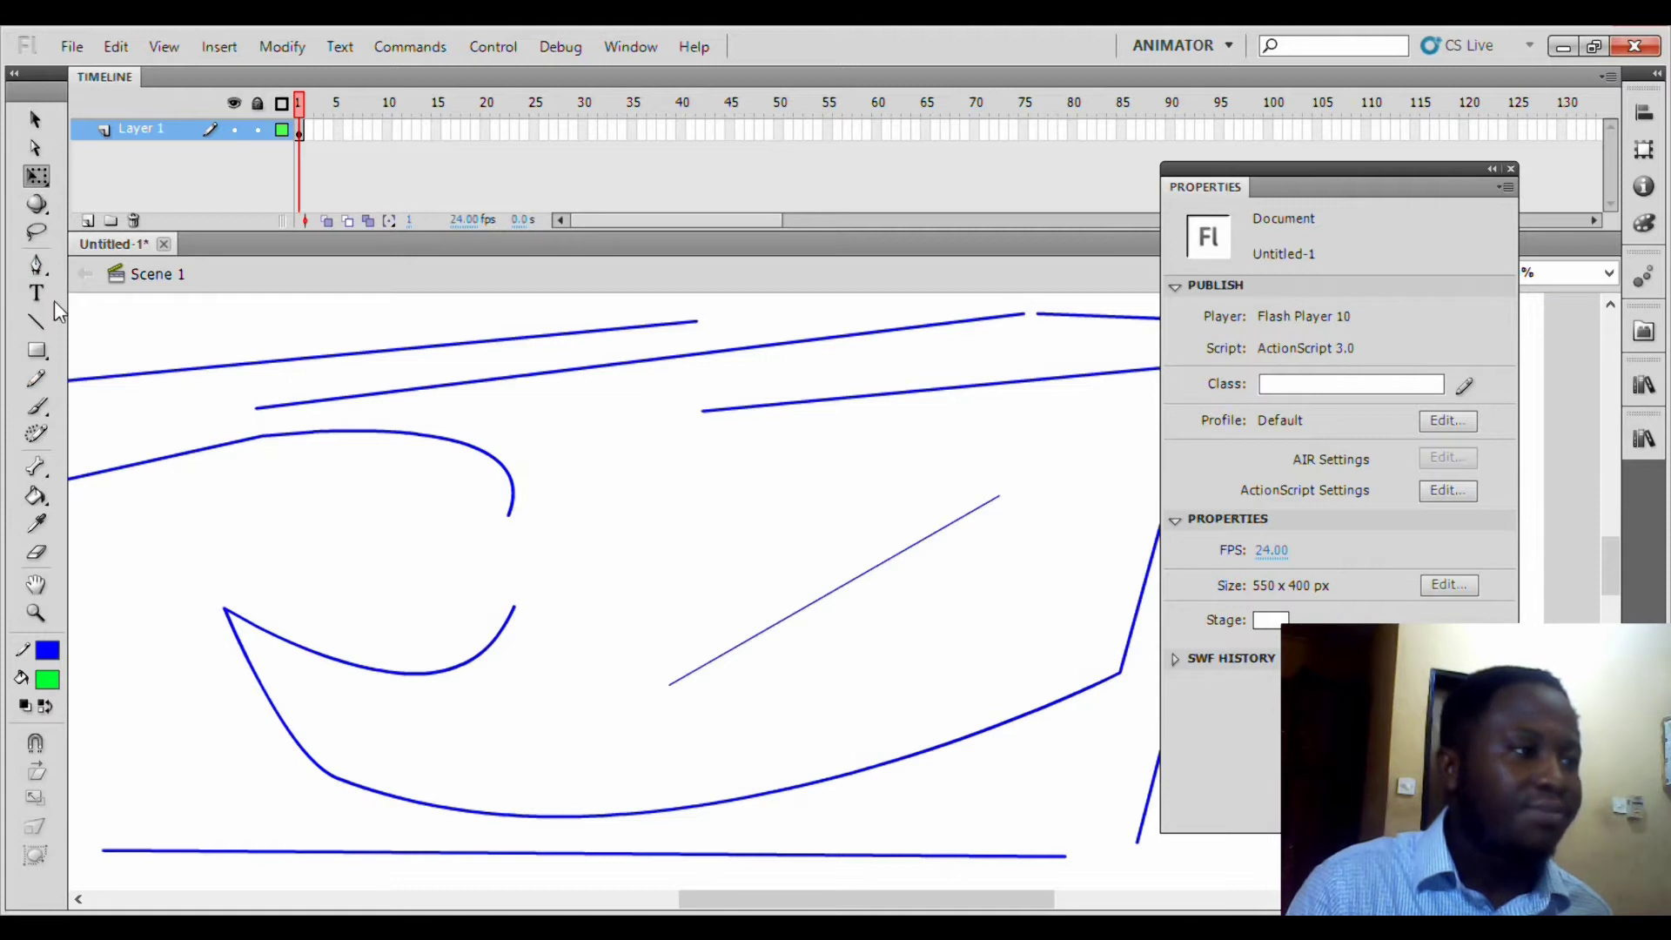
- Draw two thin 0.10 lines beside the diagonal line with the Line tool, one Solid and one Ragged below it
{"action": "left_click", "coordinate": [37, 322]}
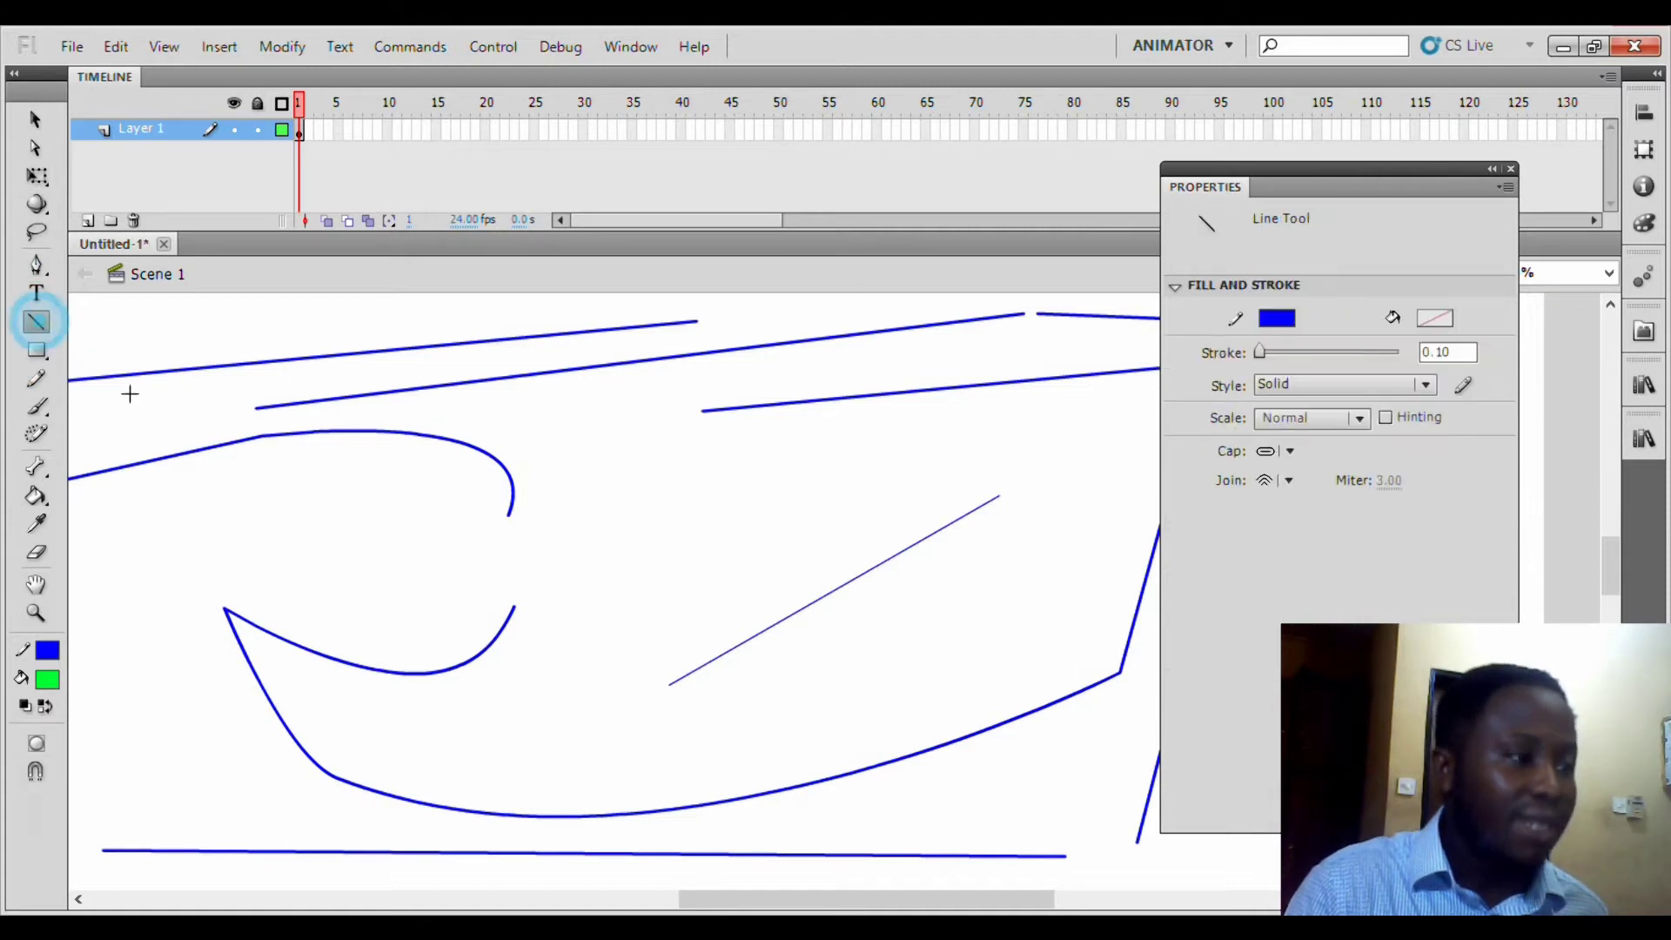
{"action": "left_click_drag", "start_coordinate": [493, 545], "coordinate": [878, 506]}
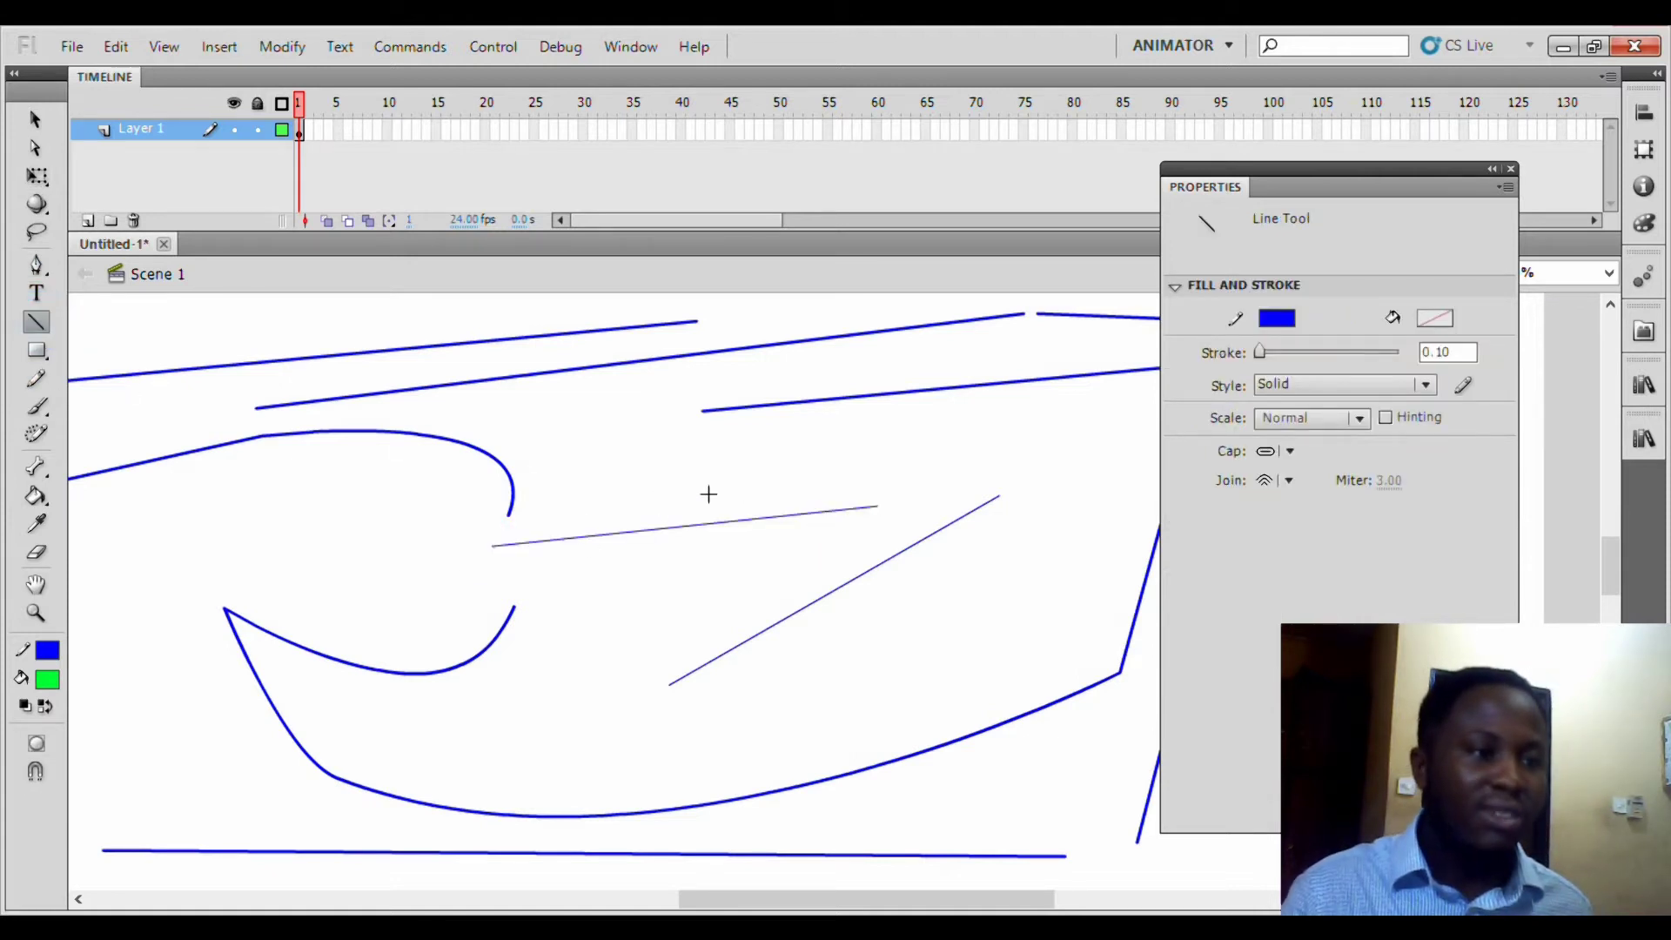
{"action": "left_click", "coordinate": [1417, 384]}
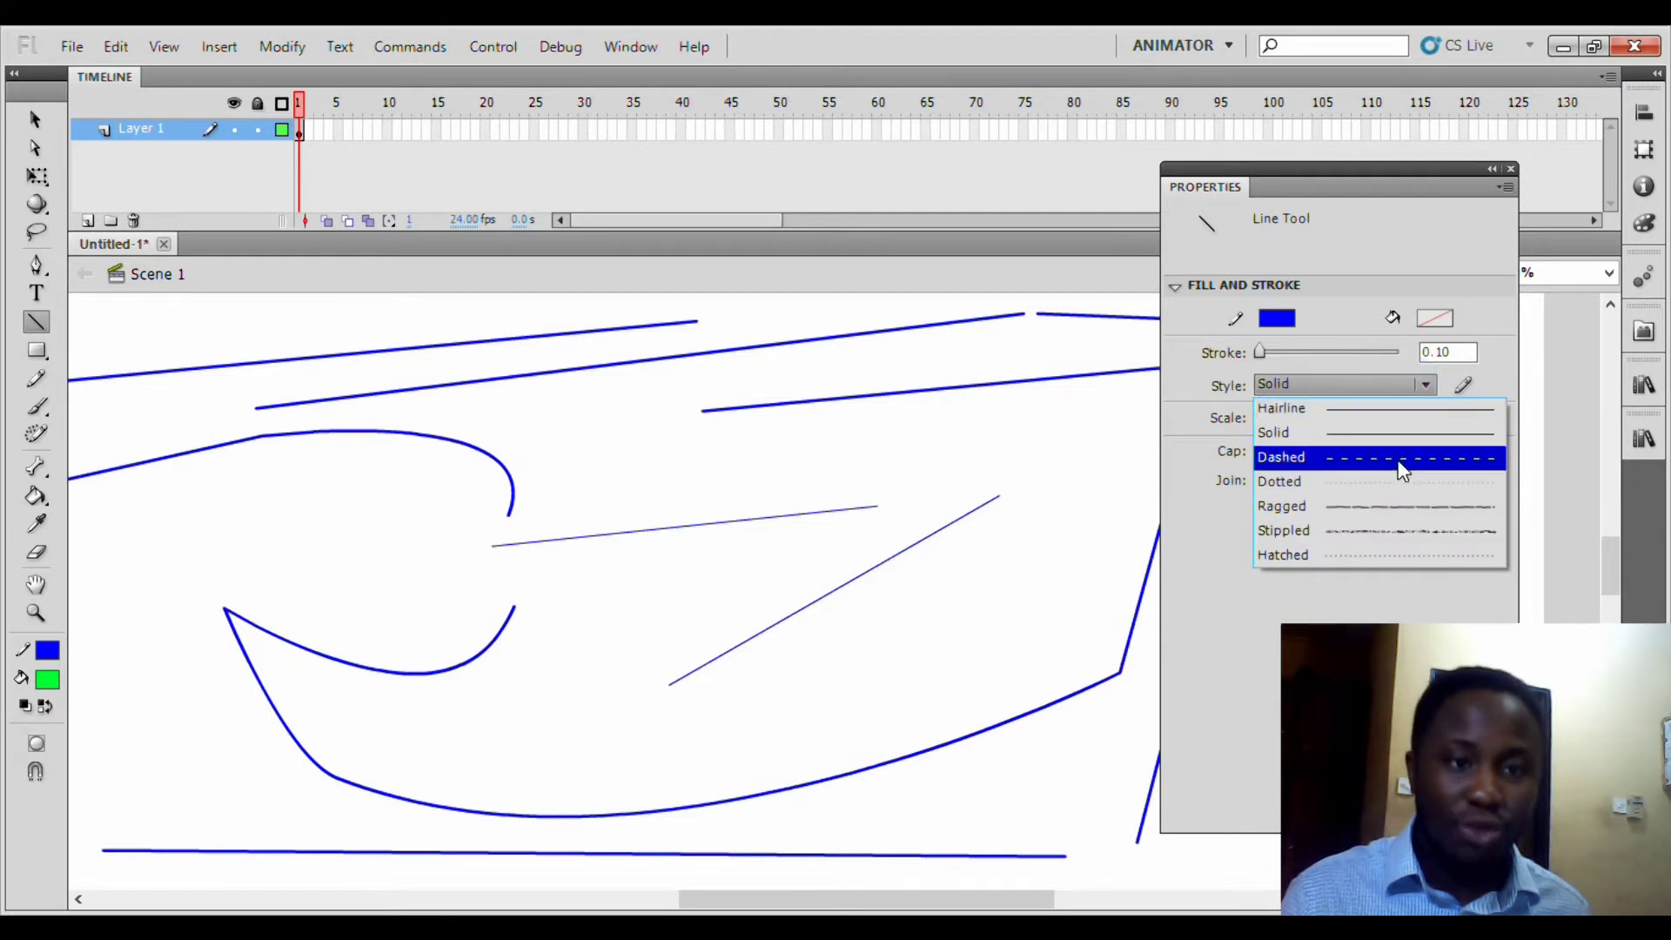
{"action": "left_click", "coordinate": [1404, 466]}
{"action": "left_click", "coordinate": [1424, 387]}
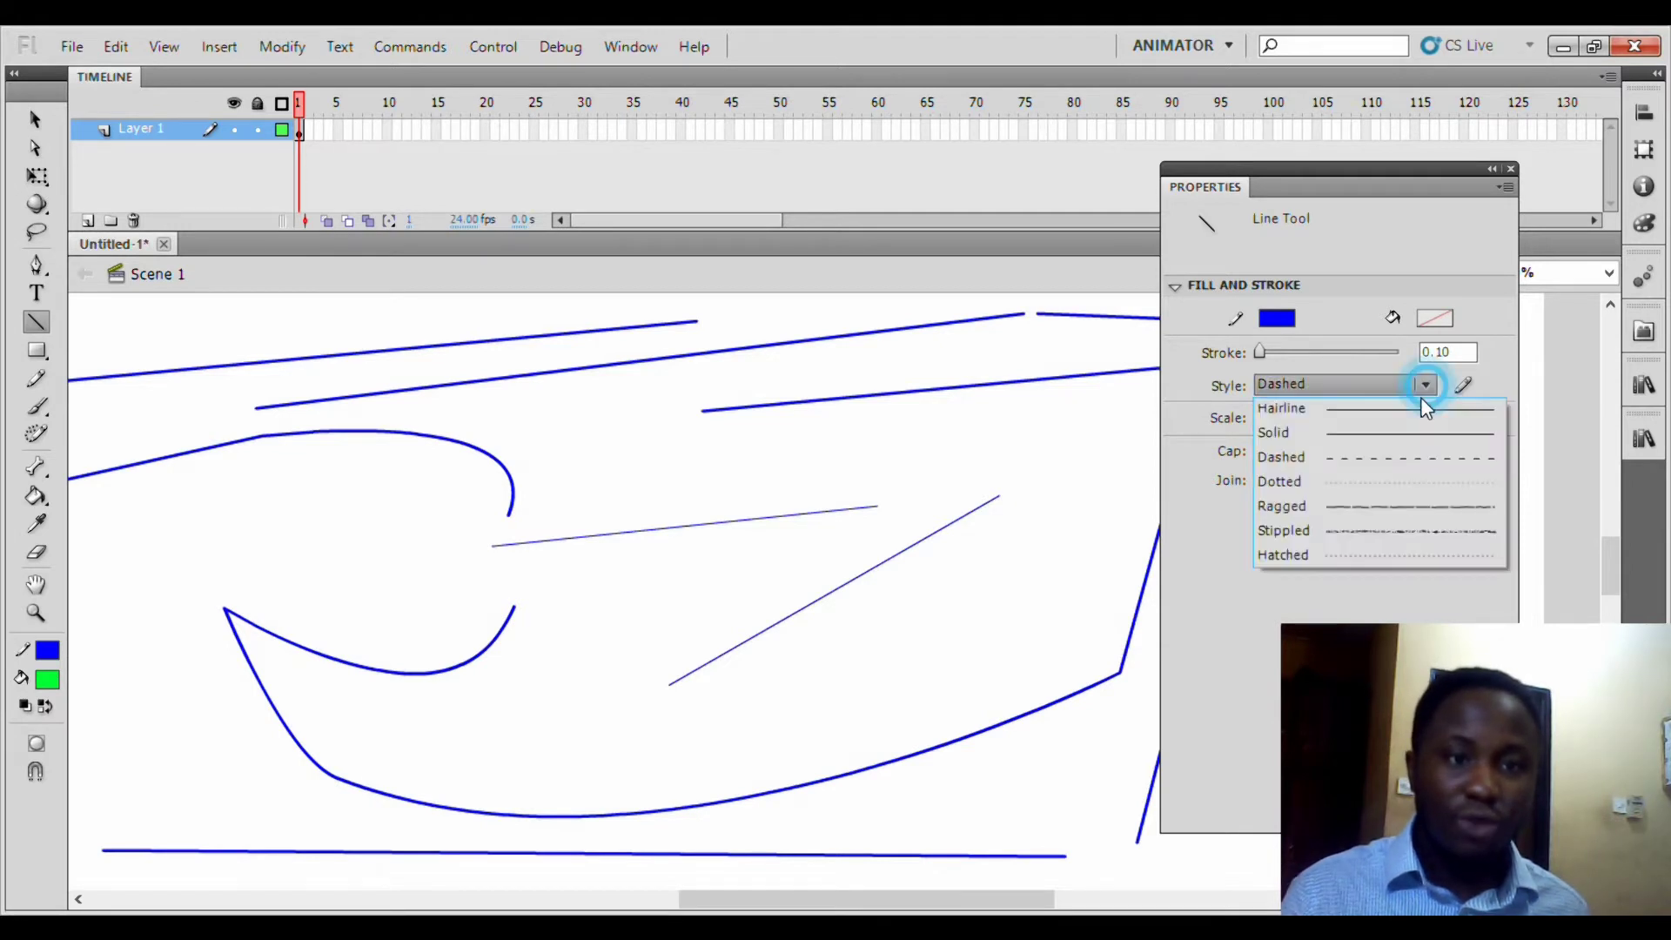
{"action": "left_click", "coordinate": [1400, 513]}
{"action": "left_click_drag", "start_coordinate": [385, 574], "coordinate": [790, 553]}
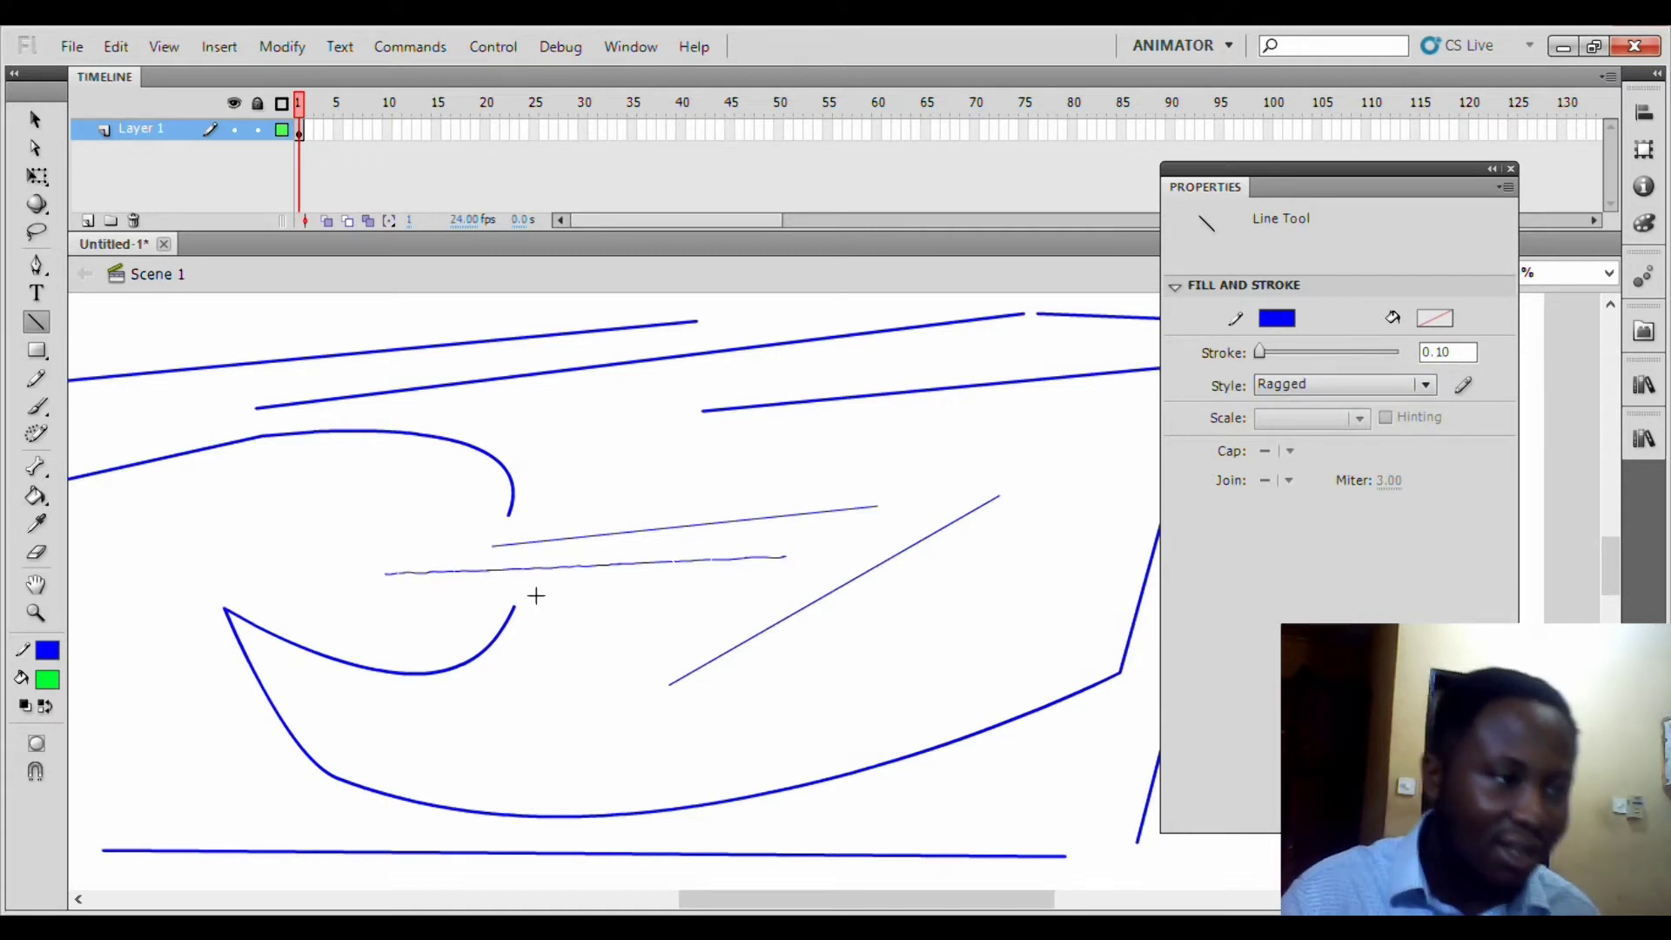
- Draw a thick Ragged line with a 14.10 stroke above the thin lines, and view the available stroke styles
{"action": "left_click_drag", "start_coordinate": [1260, 352], "coordinate": [1270, 352]}
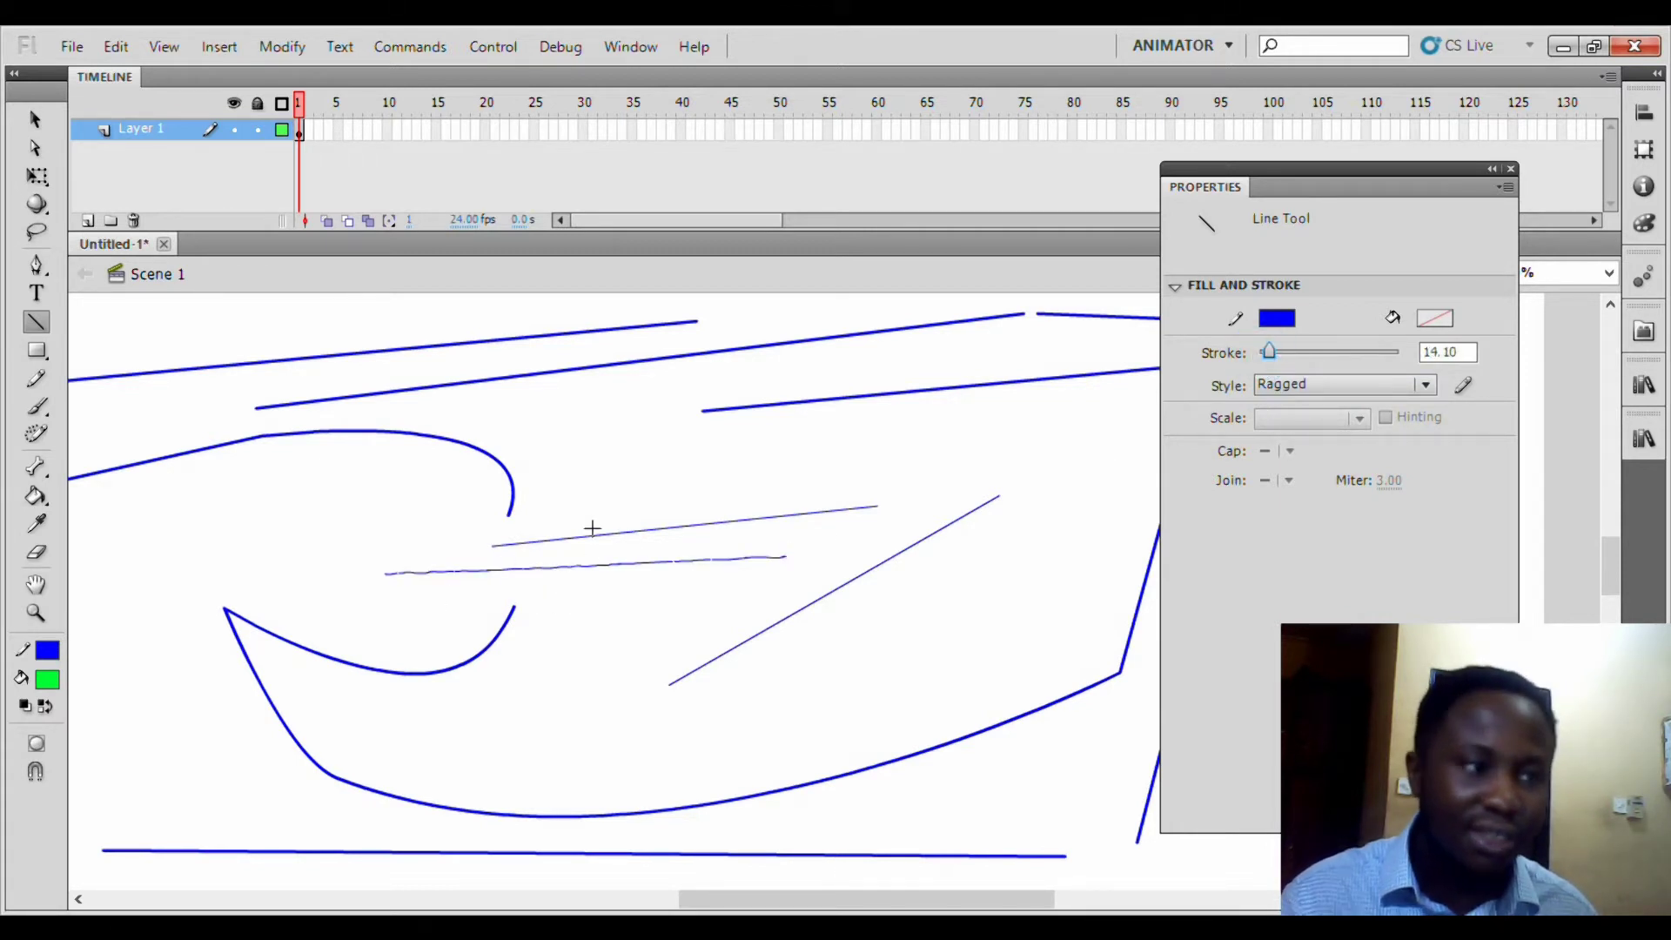
{"action": "left_click_drag", "start_coordinate": [558, 475], "coordinate": [929, 468]}
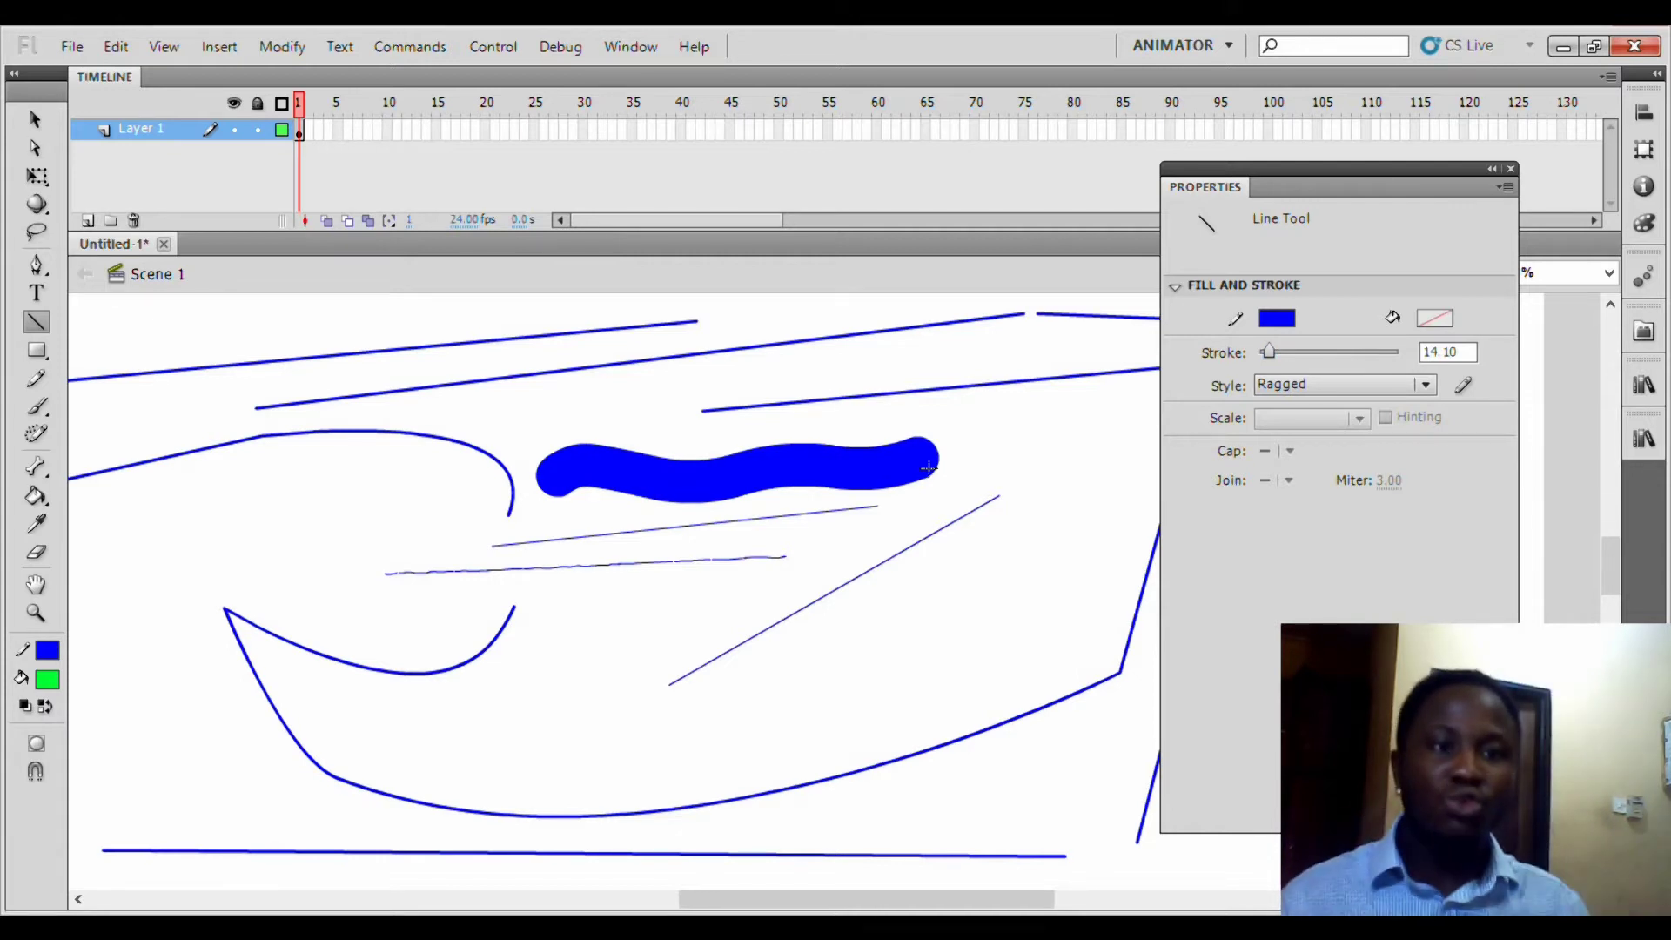
{"action": "left_click", "coordinate": [1424, 384]}
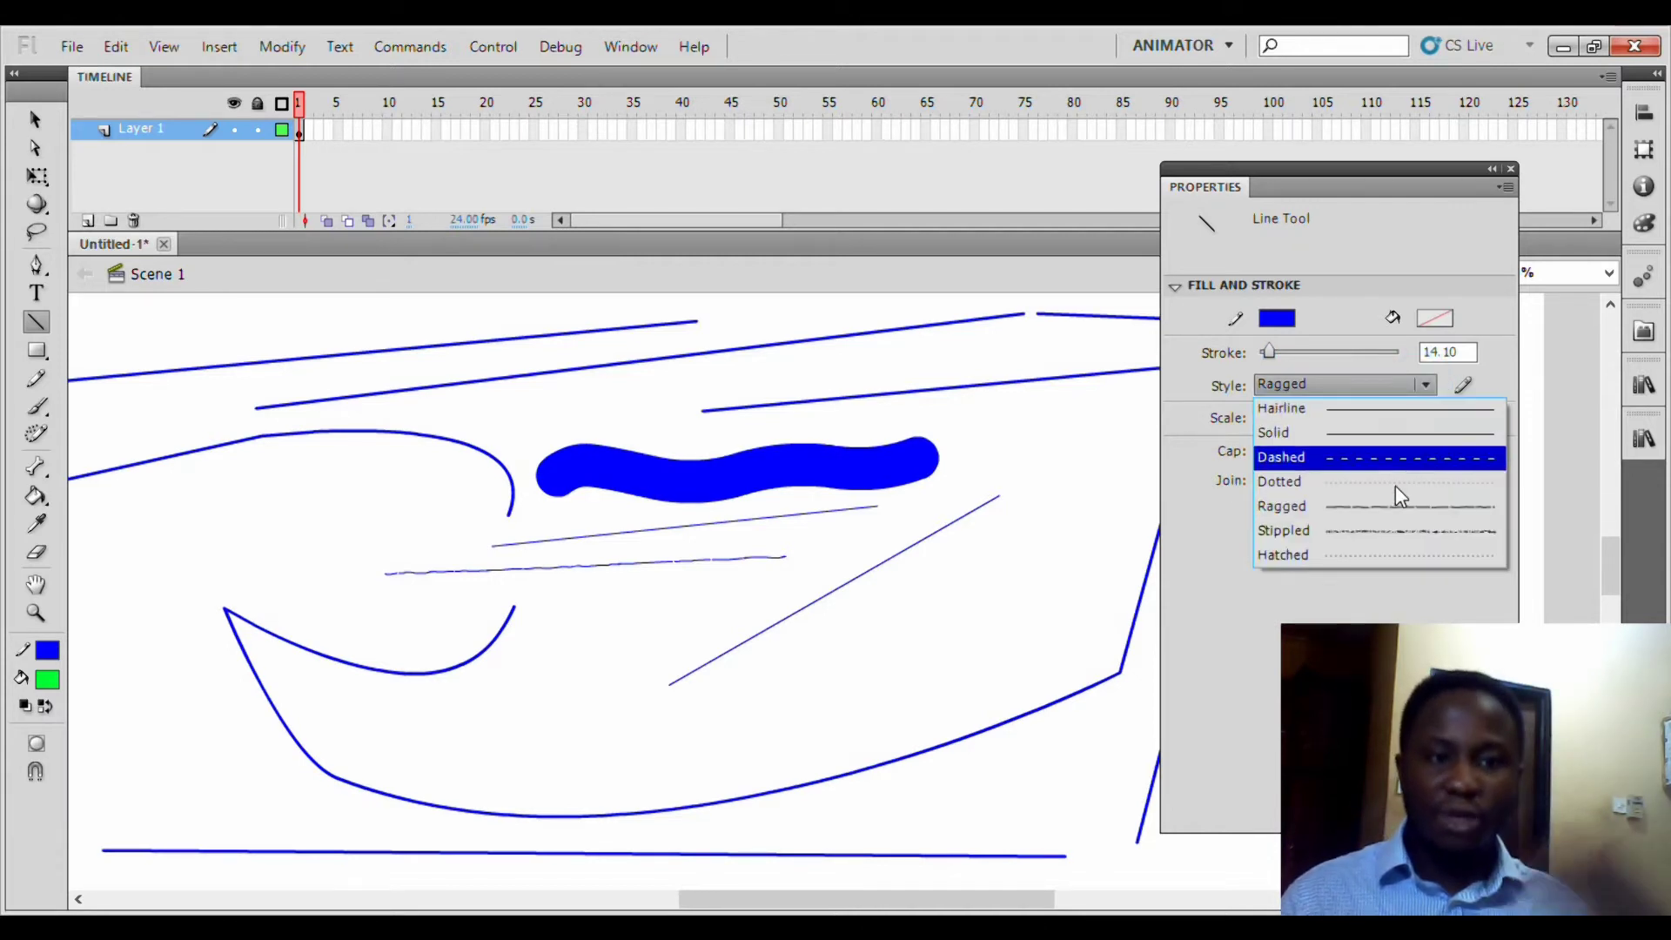
{"action": "left_click", "coordinate": [1196, 558]}
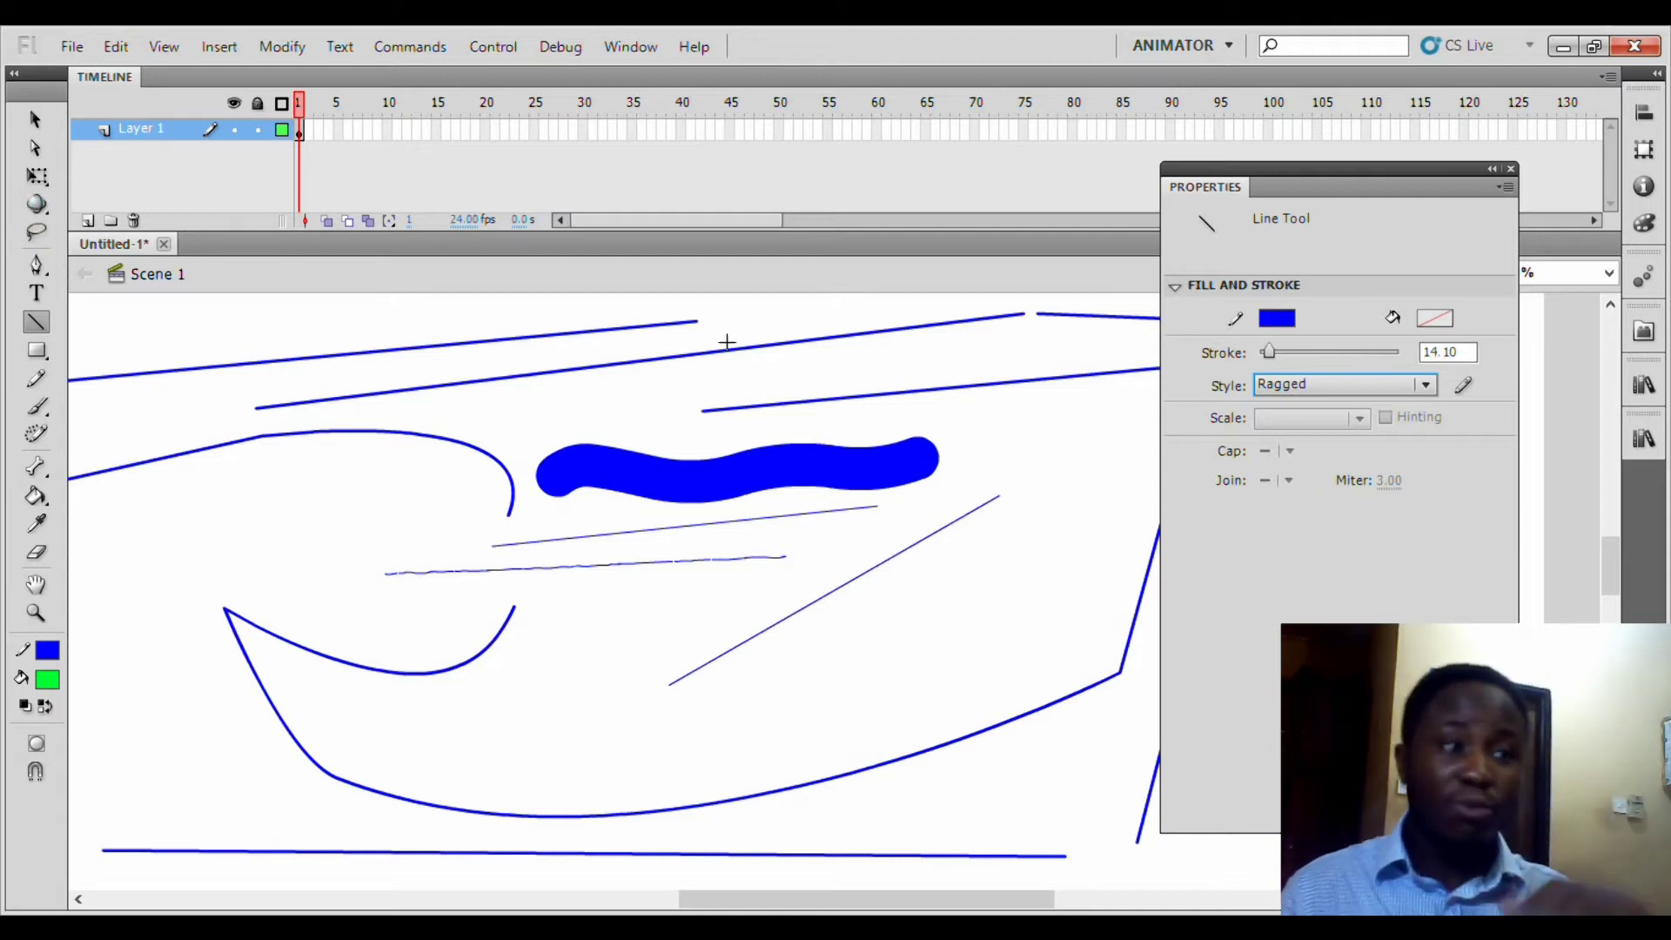
- Draw a thick Ragged Pen path that starts with a curve below the thin lines and runs around the diagonal line to the upper lines
{"action": "left_click", "coordinate": [36, 264]}
{"action": "left_click_drag", "start_coordinate": [629, 625], "coordinate": [842, 563]}
{"action": "left_click", "coordinate": [633, 693]}
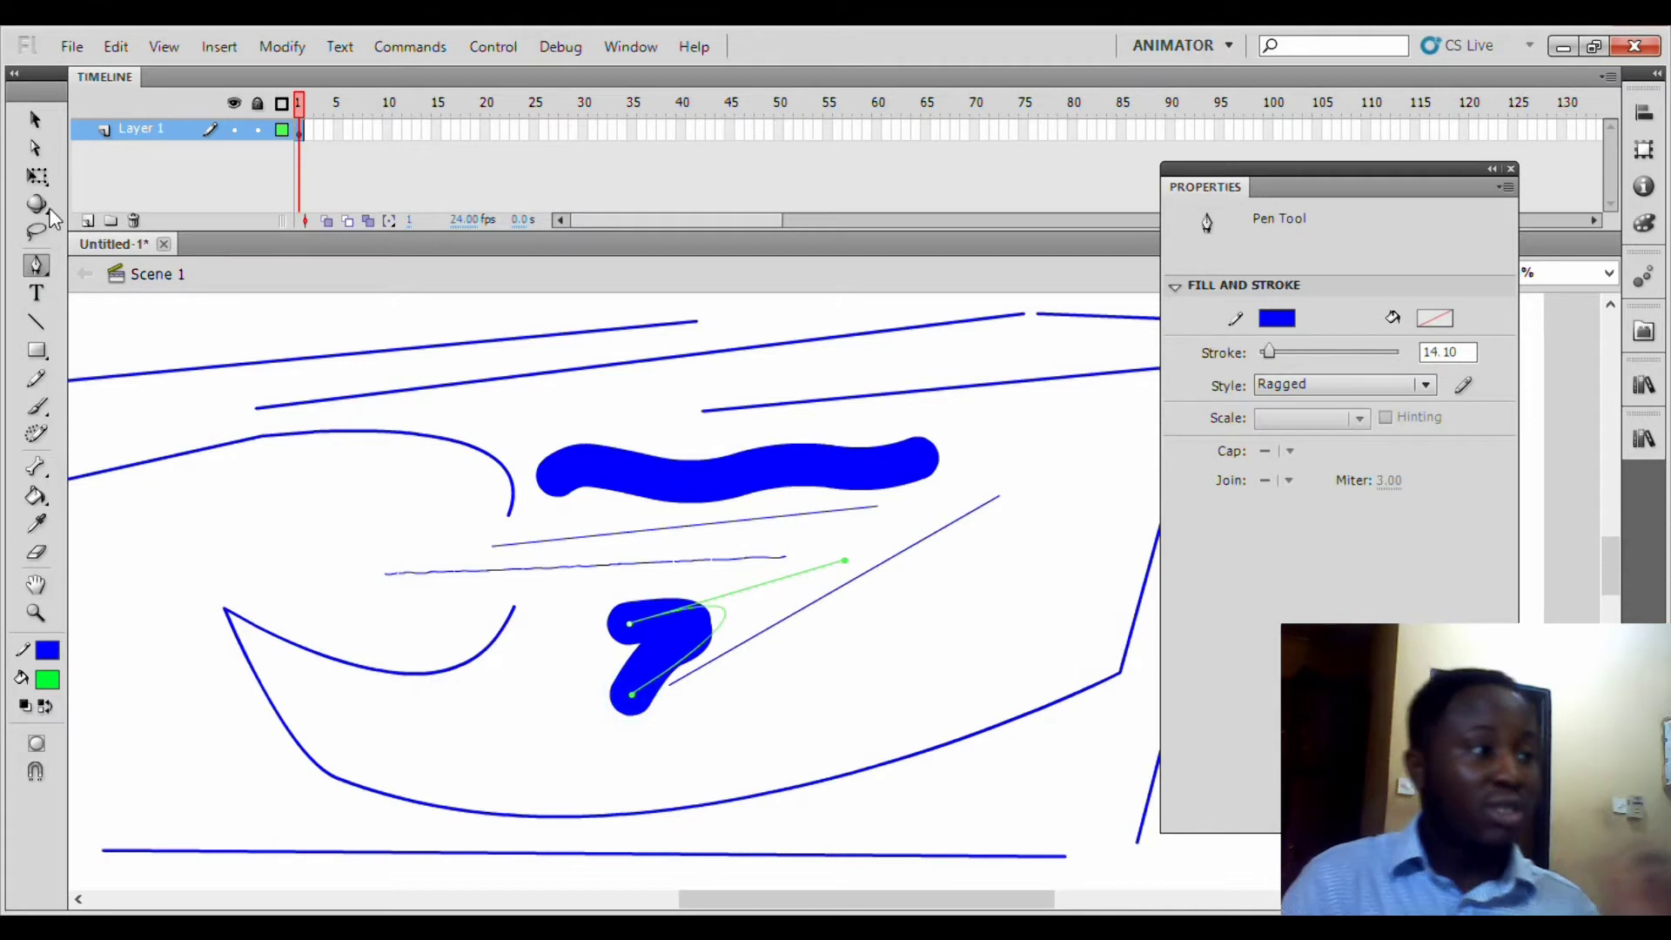
{"action": "left_click_drag", "start_coordinate": [633, 694], "coordinate": [560, 705]}
{"action": "left_click", "coordinate": [921, 688]}
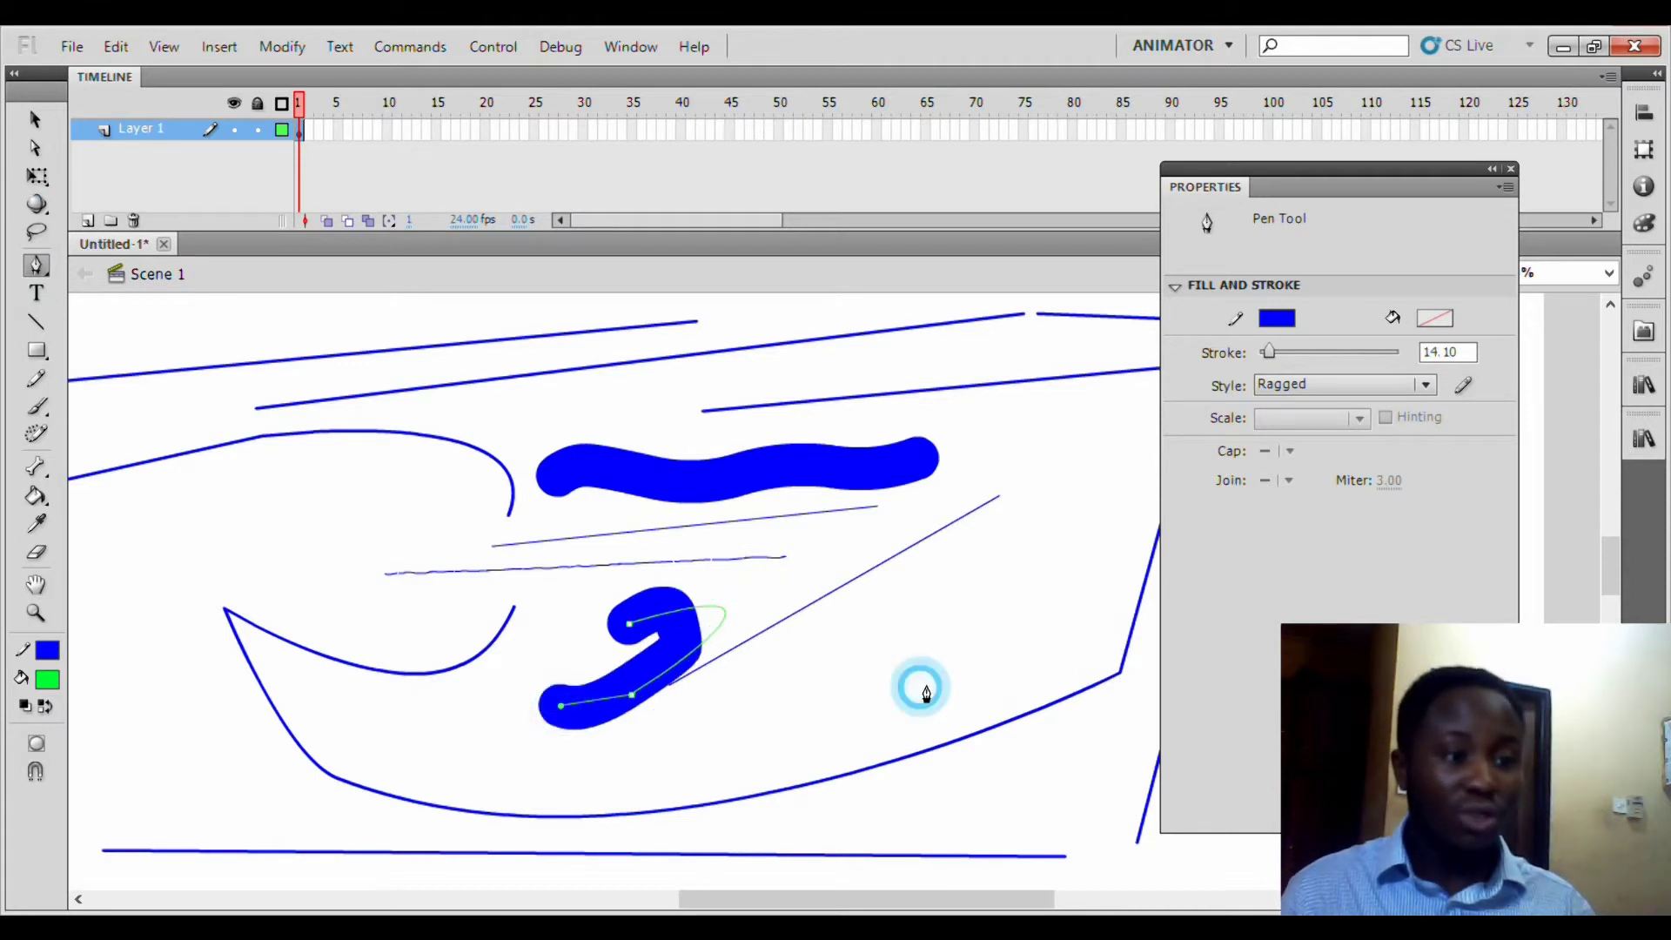
{"action": "left_click", "coordinate": [1048, 511]}
{"action": "left_click", "coordinate": [1024, 381]}
{"action": "left_click", "coordinate": [765, 350]}
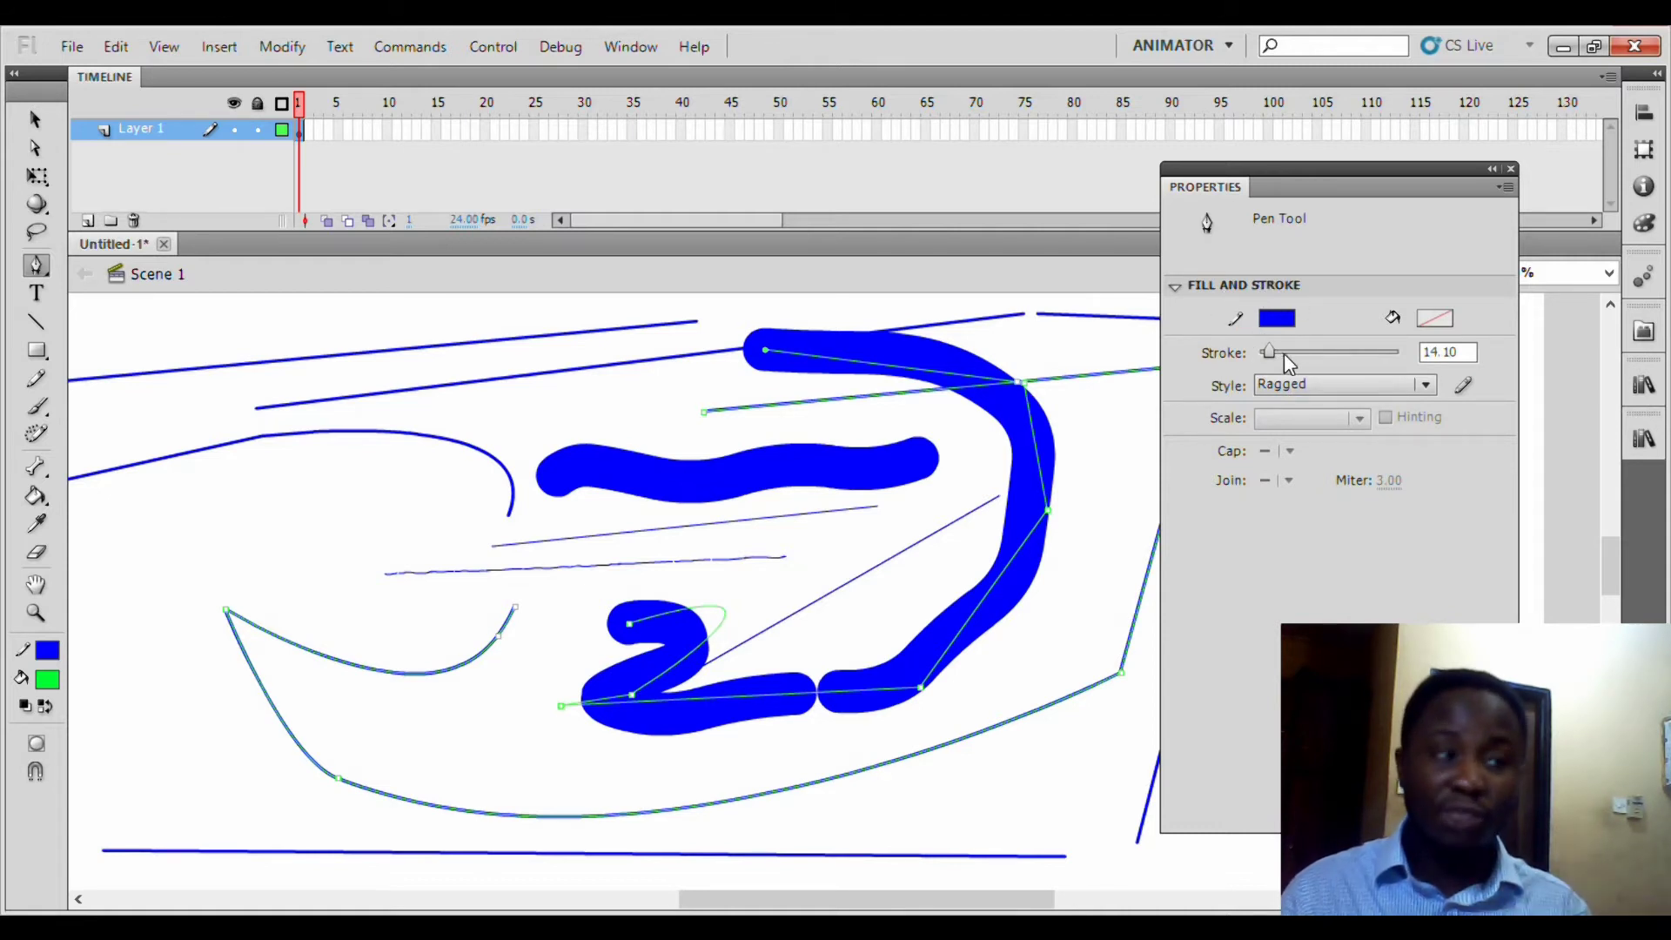
- View the Pen tool variants and extend the thick Pen path down across the thin lines to above the boat-shaped curve
{"action": "left_click", "coordinate": [37, 271]}
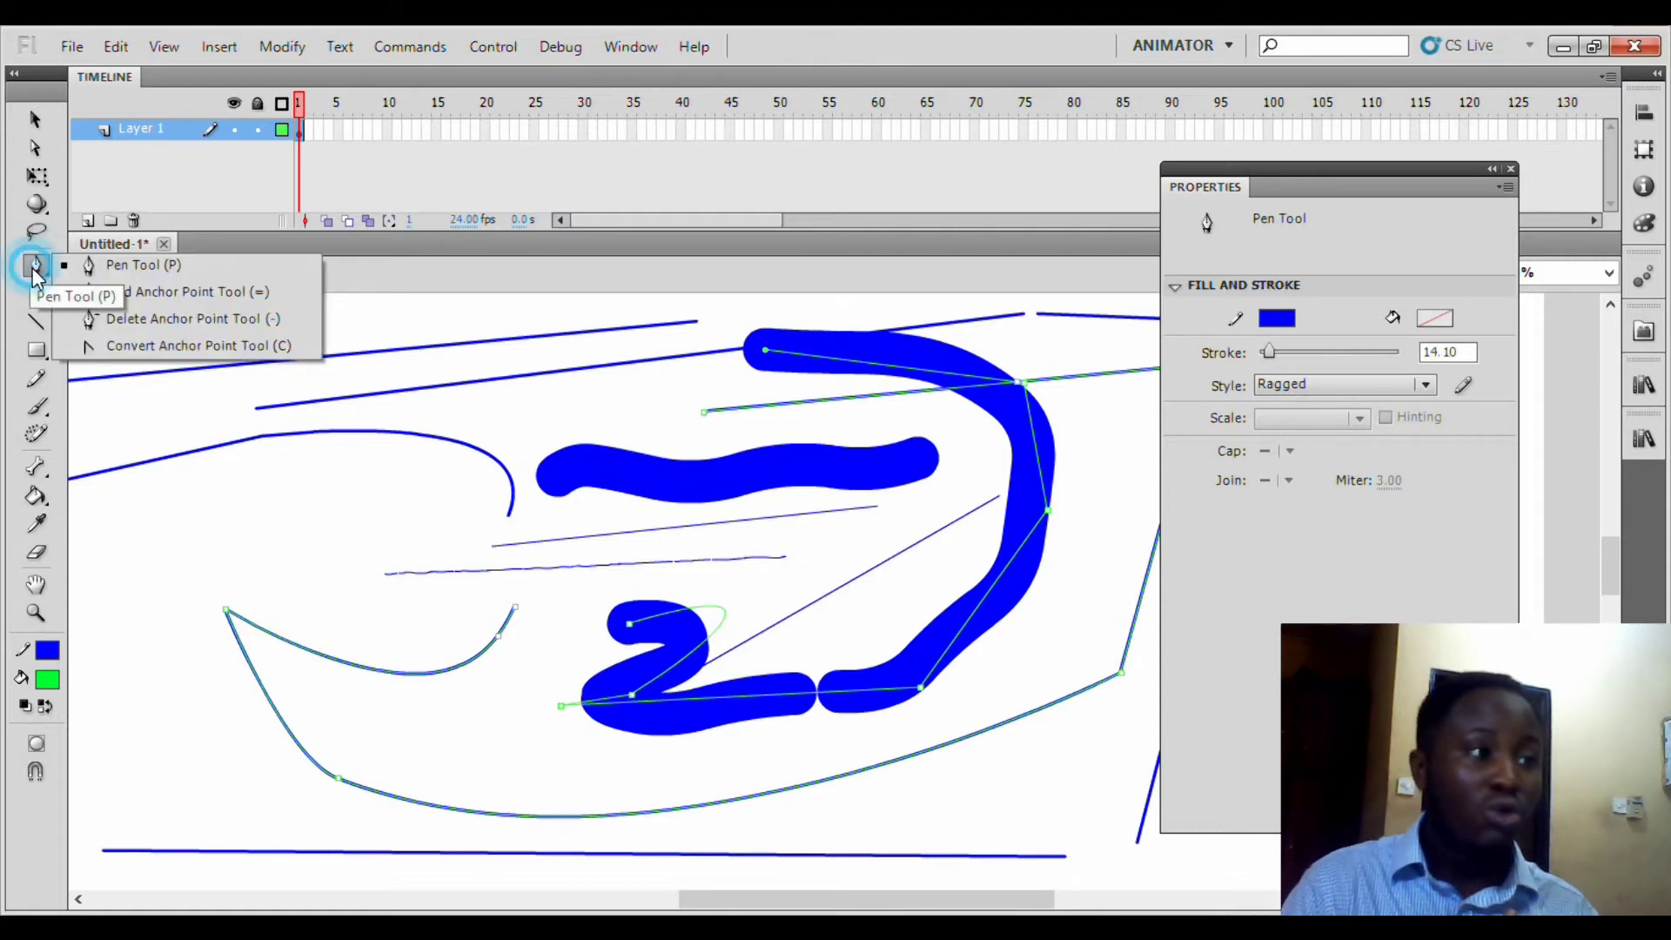
{"action": "left_click", "coordinate": [37, 267]}
{"action": "mouse_move", "coordinate": [298, 567]}
{"action": "left_mouse_down"}
{"action": "mouse_move", "coordinate": [163, 502]}
{"action": "mouse_move", "coordinate": [181, 503]}
{"action": "left_mouse_up"}
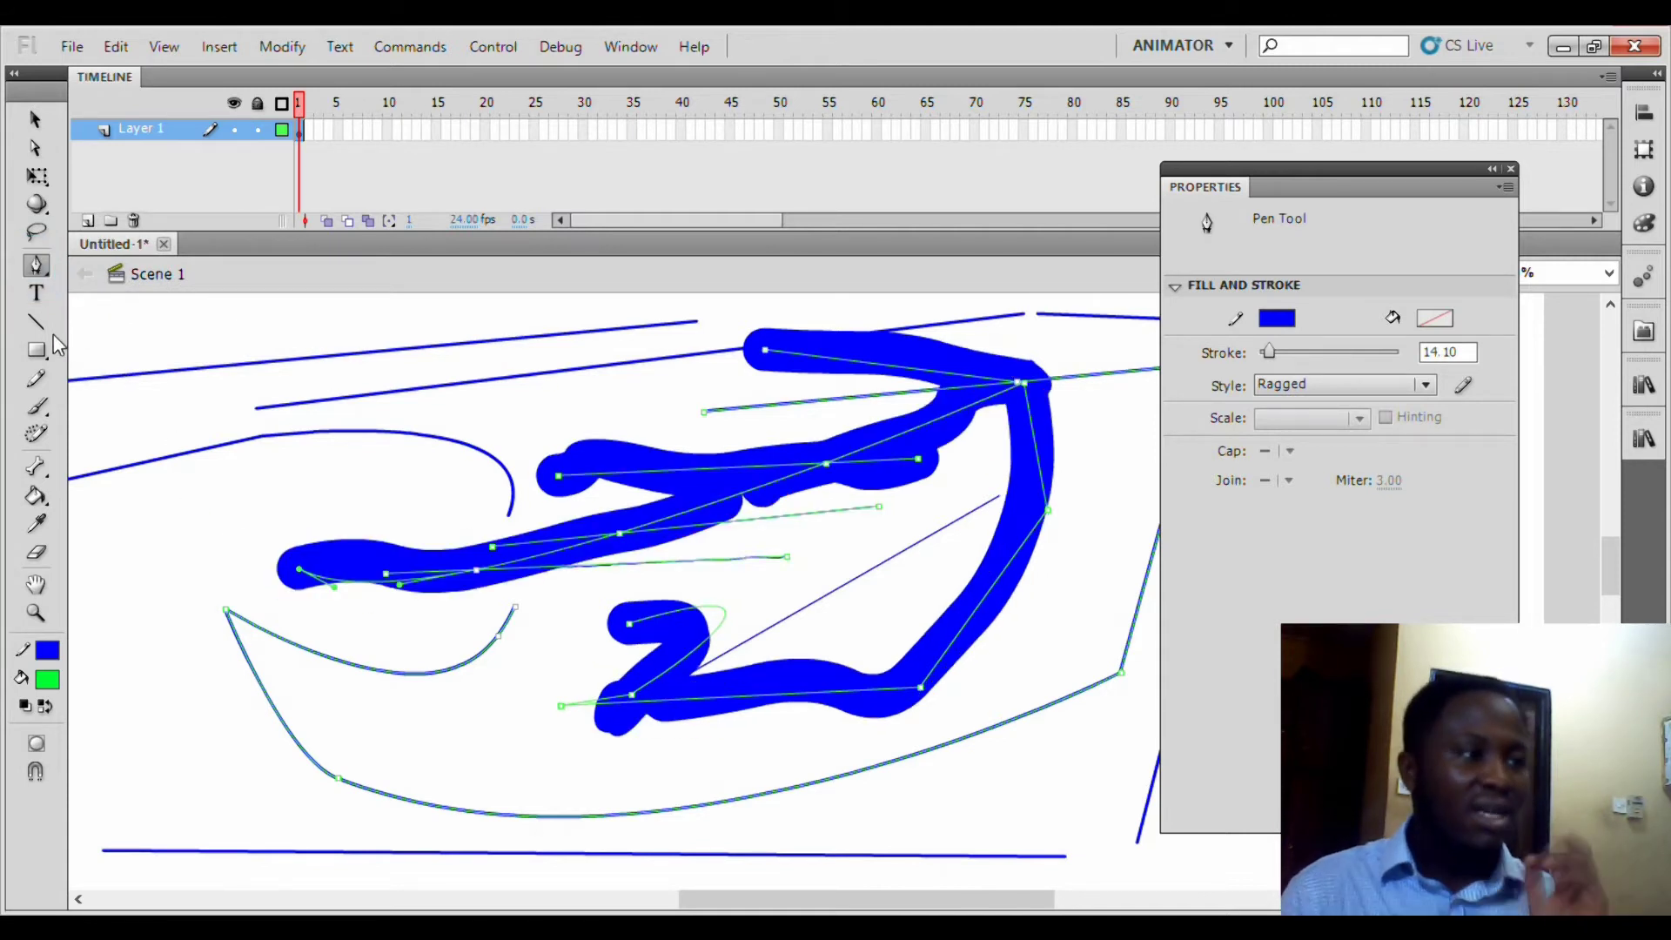
- Switch to the Pencil tool and delete all artwork from the stage
{"action": "left_click", "coordinate": [35, 379]}
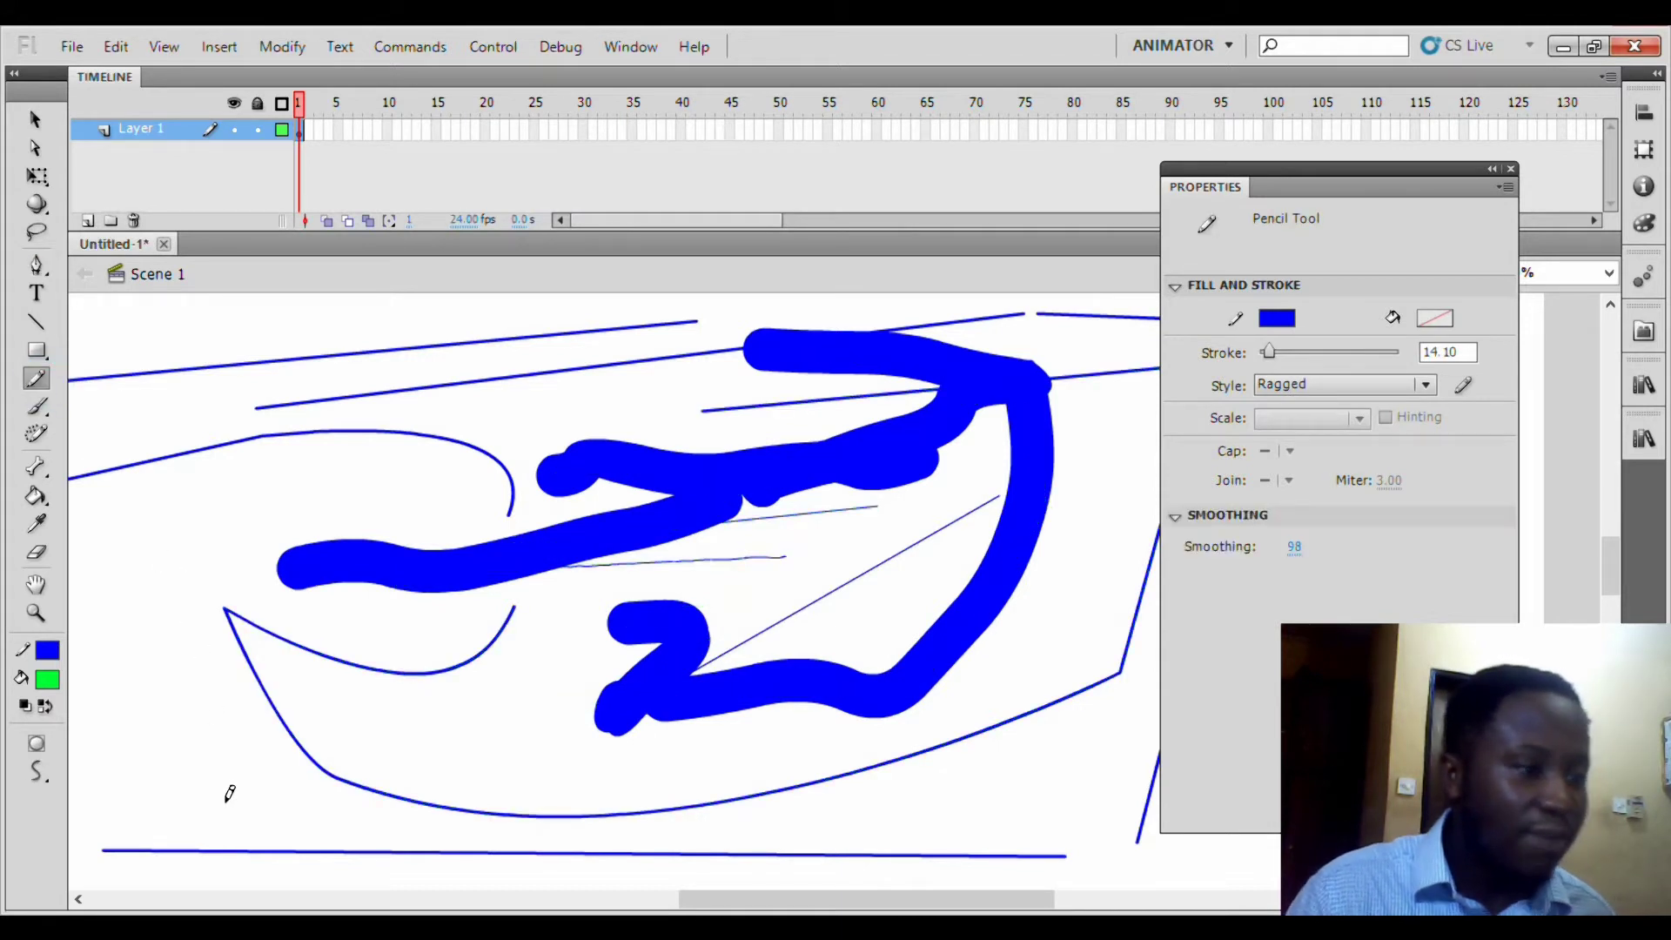
{"action": "key", "text": "ctrl+a"}
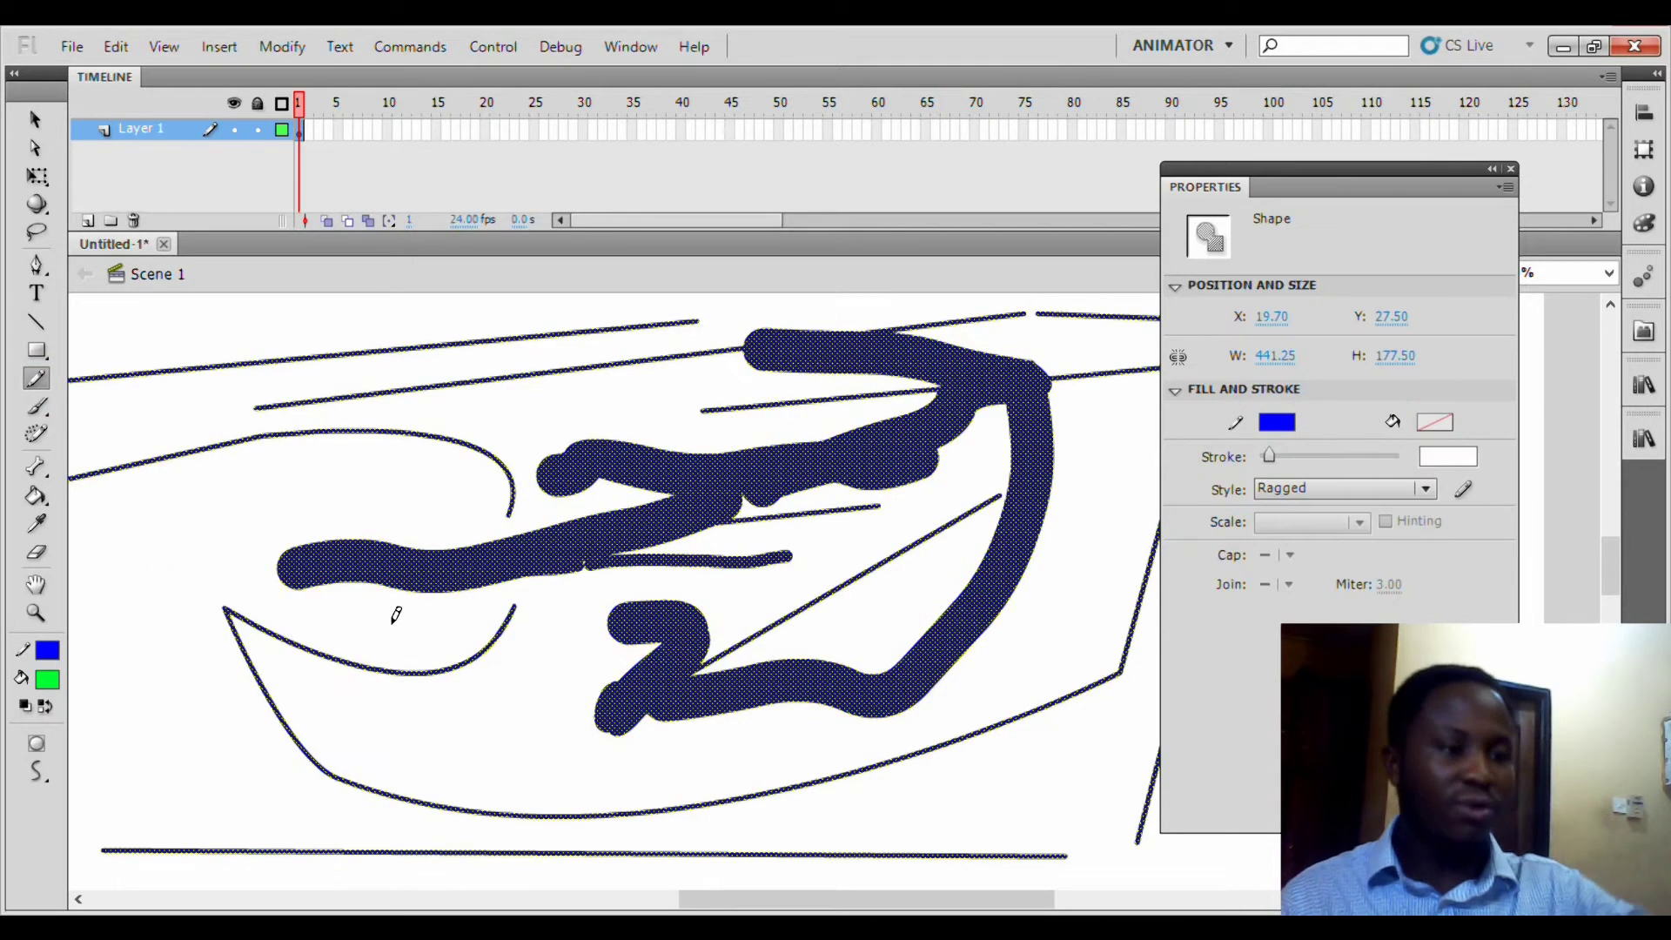
{"action": "key", "text": "Delete"}
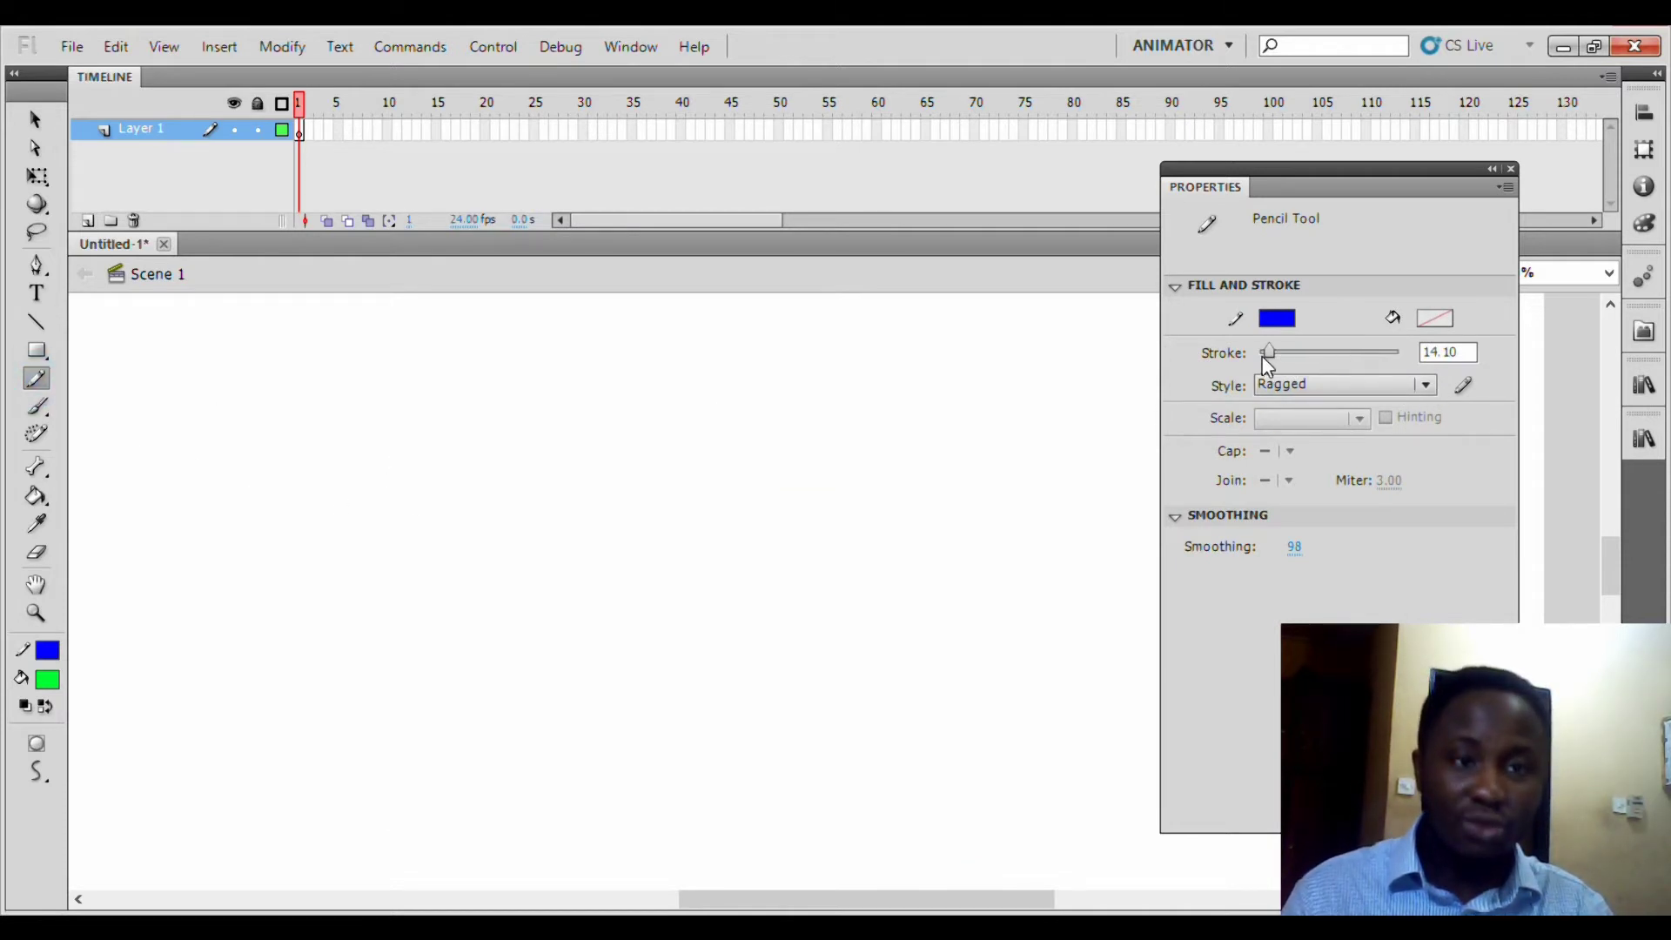
- Draw a freehand wavy curve across the stage with the Pencil tool, using a Solid 3.50 stroke
{"action": "left_click_drag", "start_coordinate": [1271, 353], "coordinate": [1260, 354]}
{"action": "left_click", "coordinate": [1424, 388]}
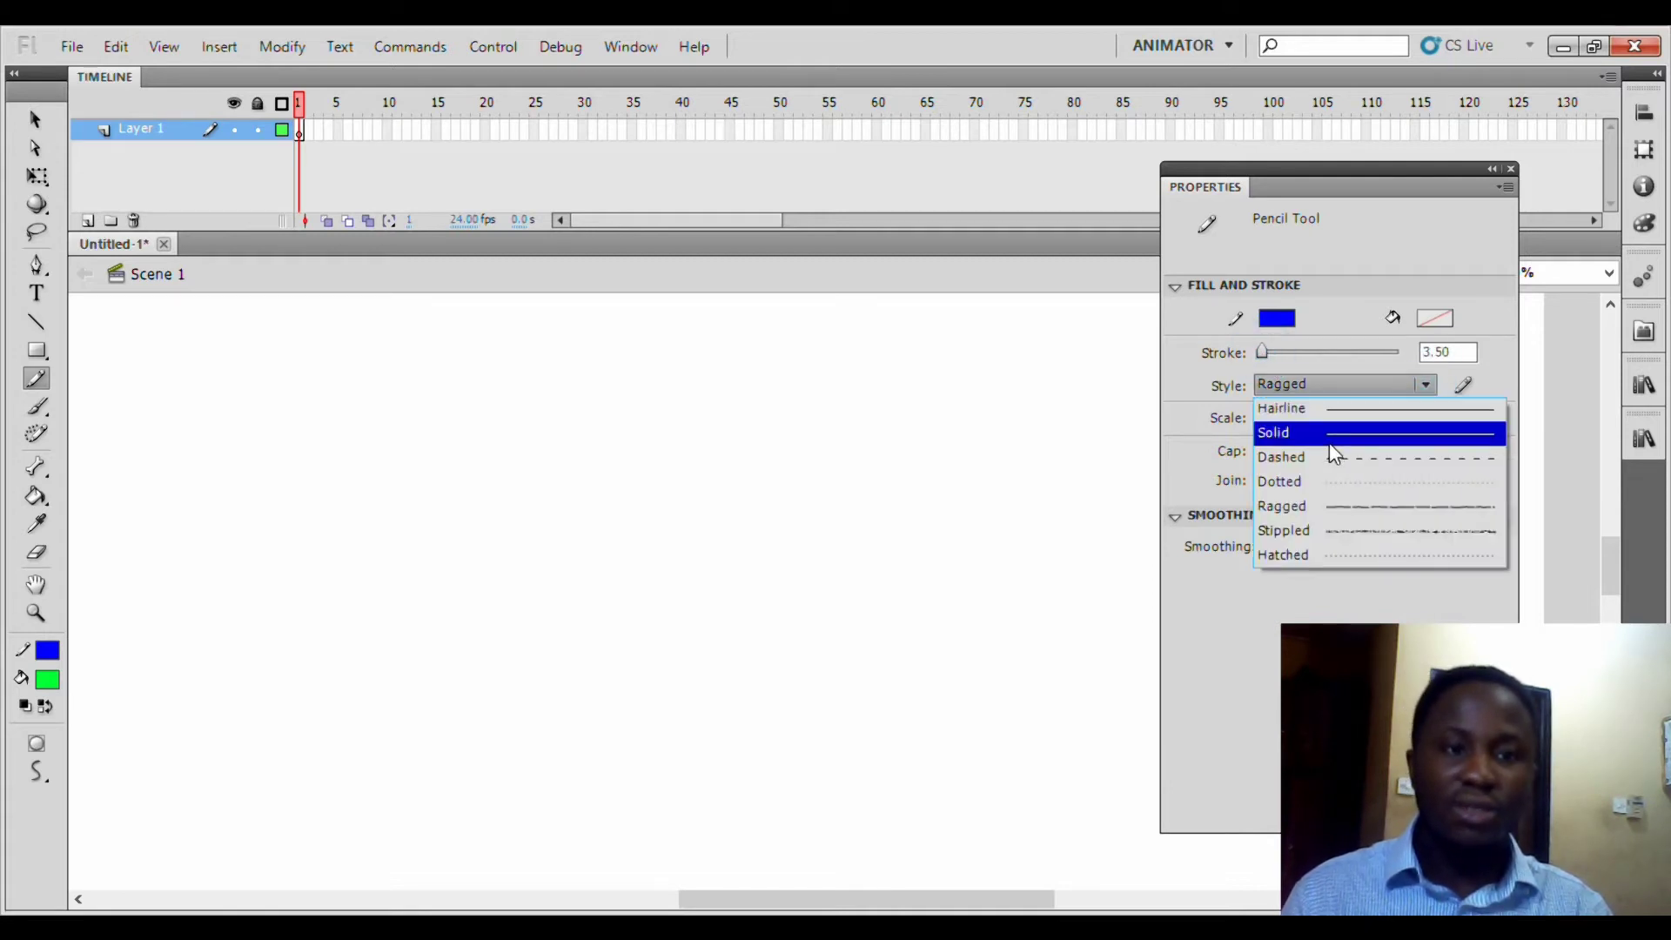
{"action": "left_click", "coordinate": [1380, 433]}
{"action": "mouse_move", "coordinate": [223, 585]}
{"action": "left_mouse_down"}
{"action": "mouse_move", "coordinate": [289, 530]}
{"action": "mouse_move", "coordinate": [427, 484]}
{"action": "mouse_move", "coordinate": [516, 534]}
{"action": "mouse_move", "coordinate": [606, 619]}
{"action": "mouse_move", "coordinate": [724, 675]}
{"action": "mouse_move", "coordinate": [891, 682]}
{"action": "mouse_move", "coordinate": [1008, 589]}
{"action": "mouse_move", "coordinate": [1079, 427]}
{"action": "left_mouse_up"}
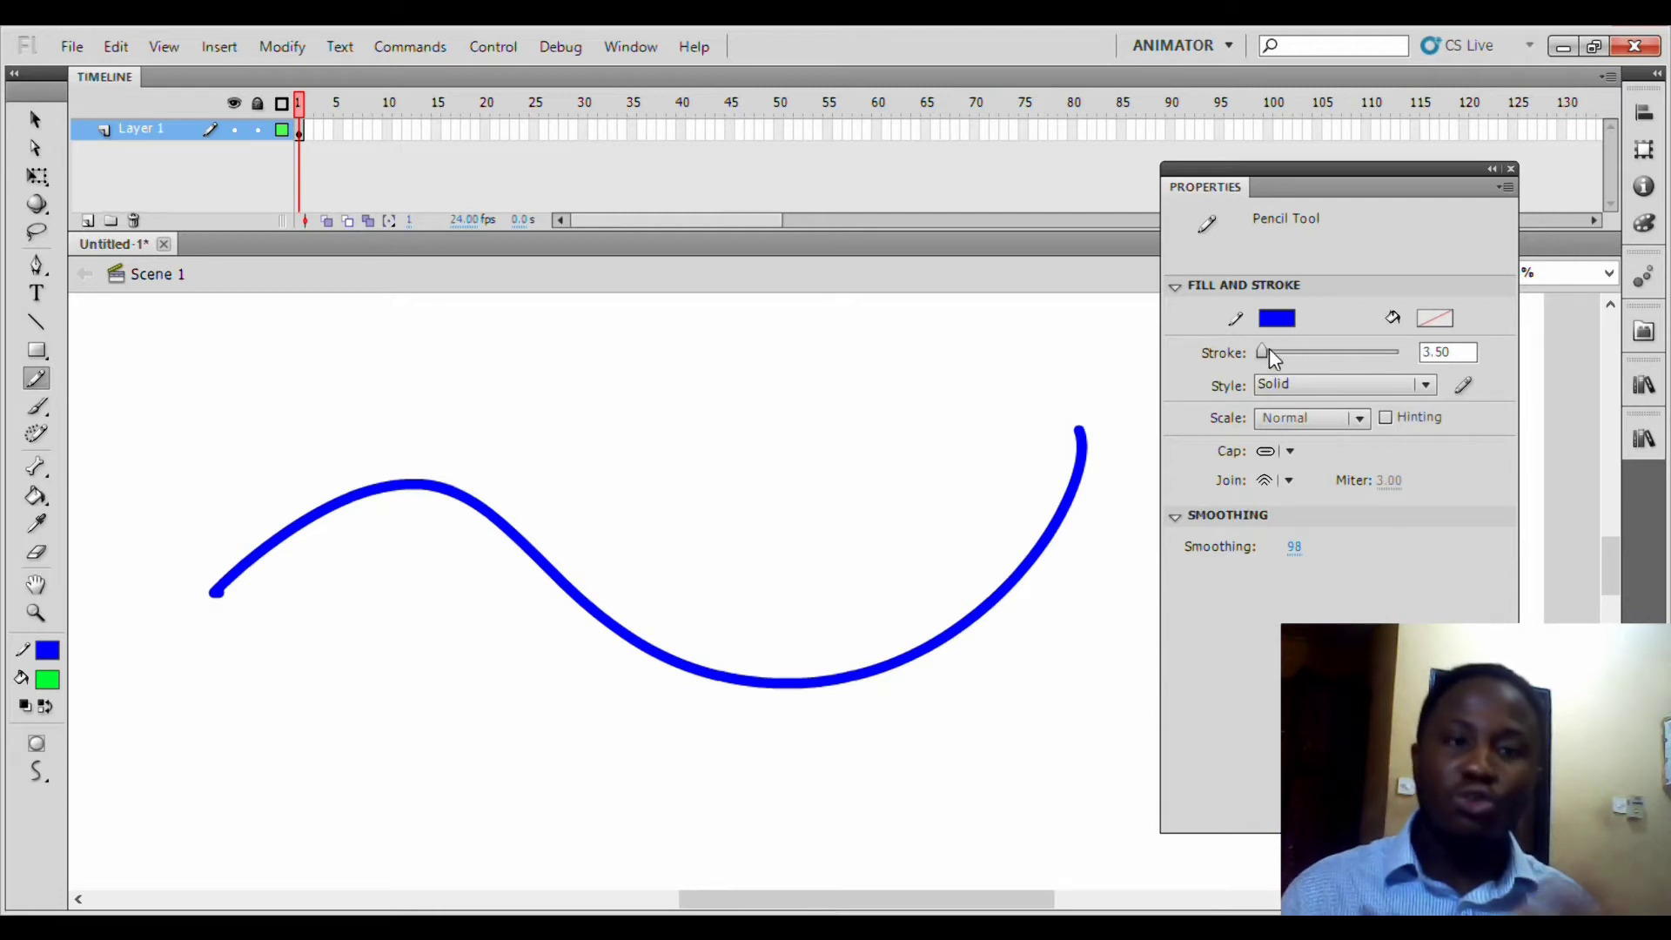
- Set the Pencil stroke to 7.00 and change the stroke colour to black, to red and back to blue
{"action": "mouse_move", "coordinate": [1276, 354]}
{"action": "left_mouse_down"}
{"action": "mouse_move", "coordinate": [1332, 352]}
{"action": "mouse_move", "coordinate": [1268, 357]}
{"action": "left_mouse_up"}
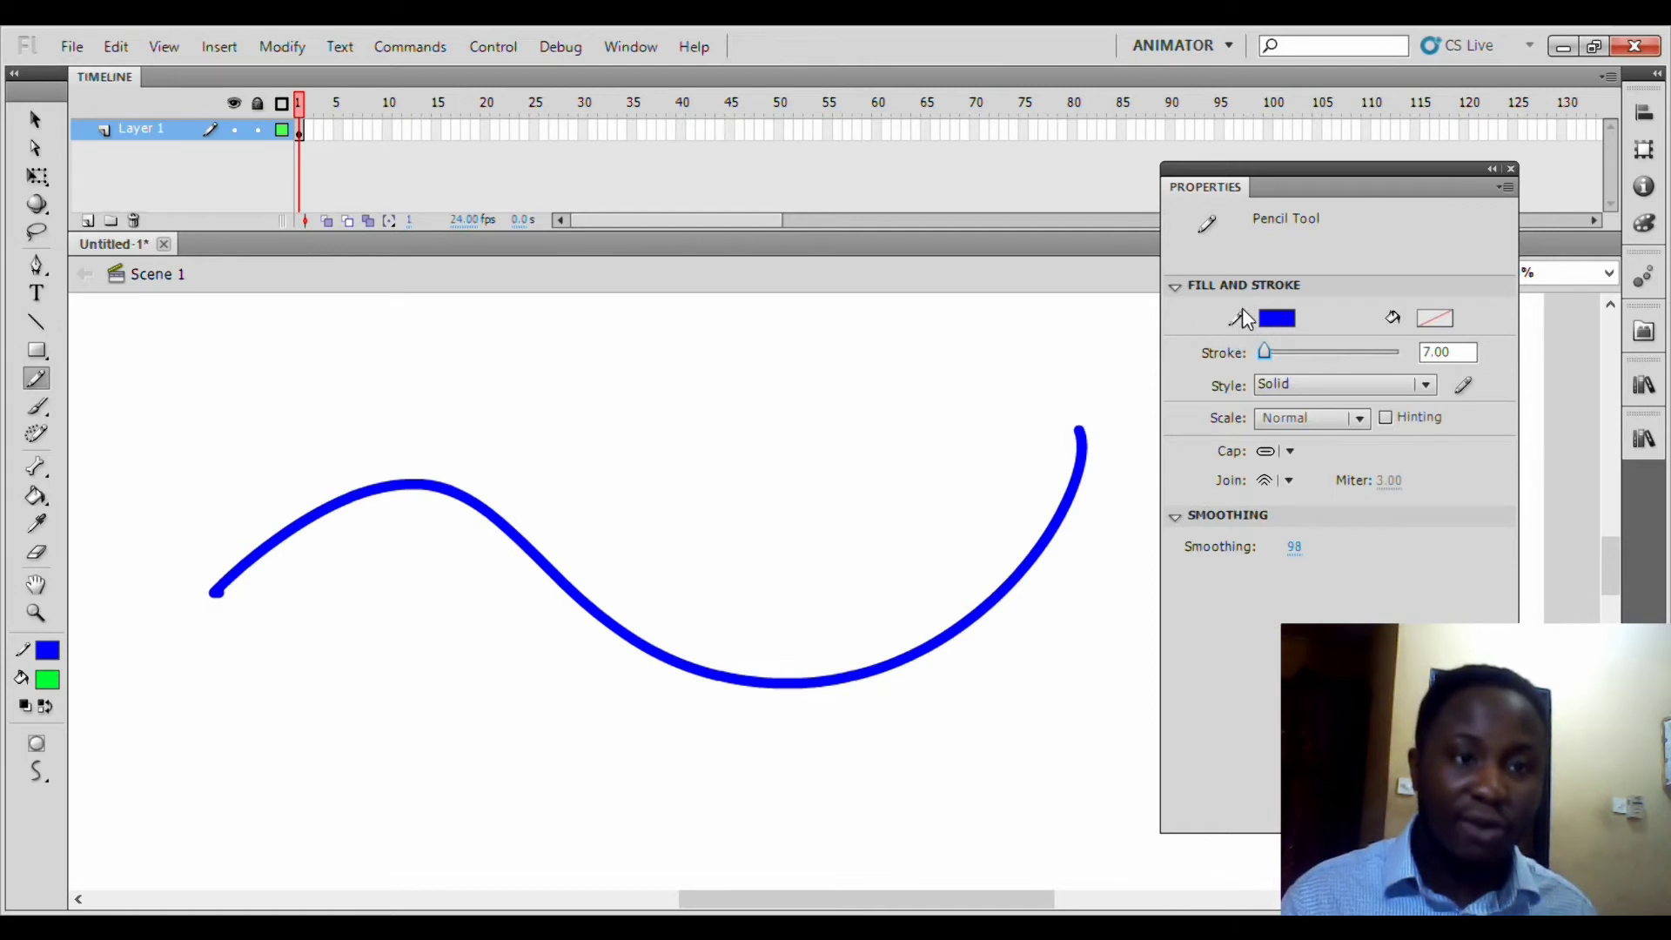
{"action": "left_click", "coordinate": [1277, 318]}
{"action": "left_click", "coordinate": [1260, 418]}
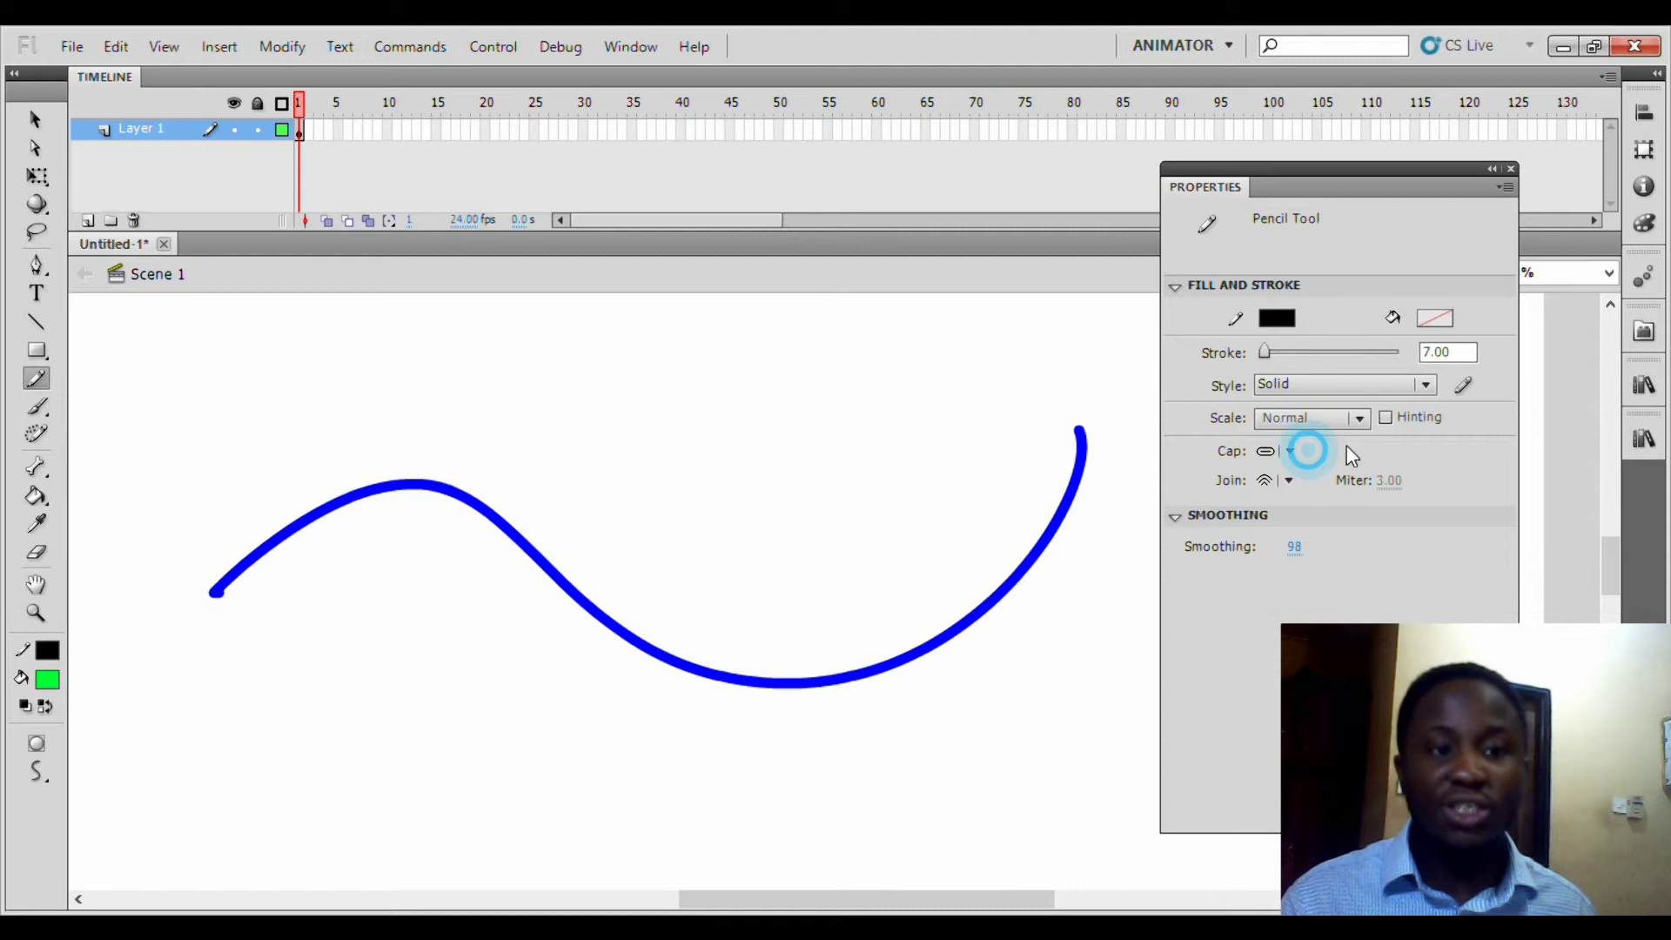
{"action": "left_click", "coordinate": [1277, 318]}
{"action": "left_click", "coordinate": [1291, 479]}
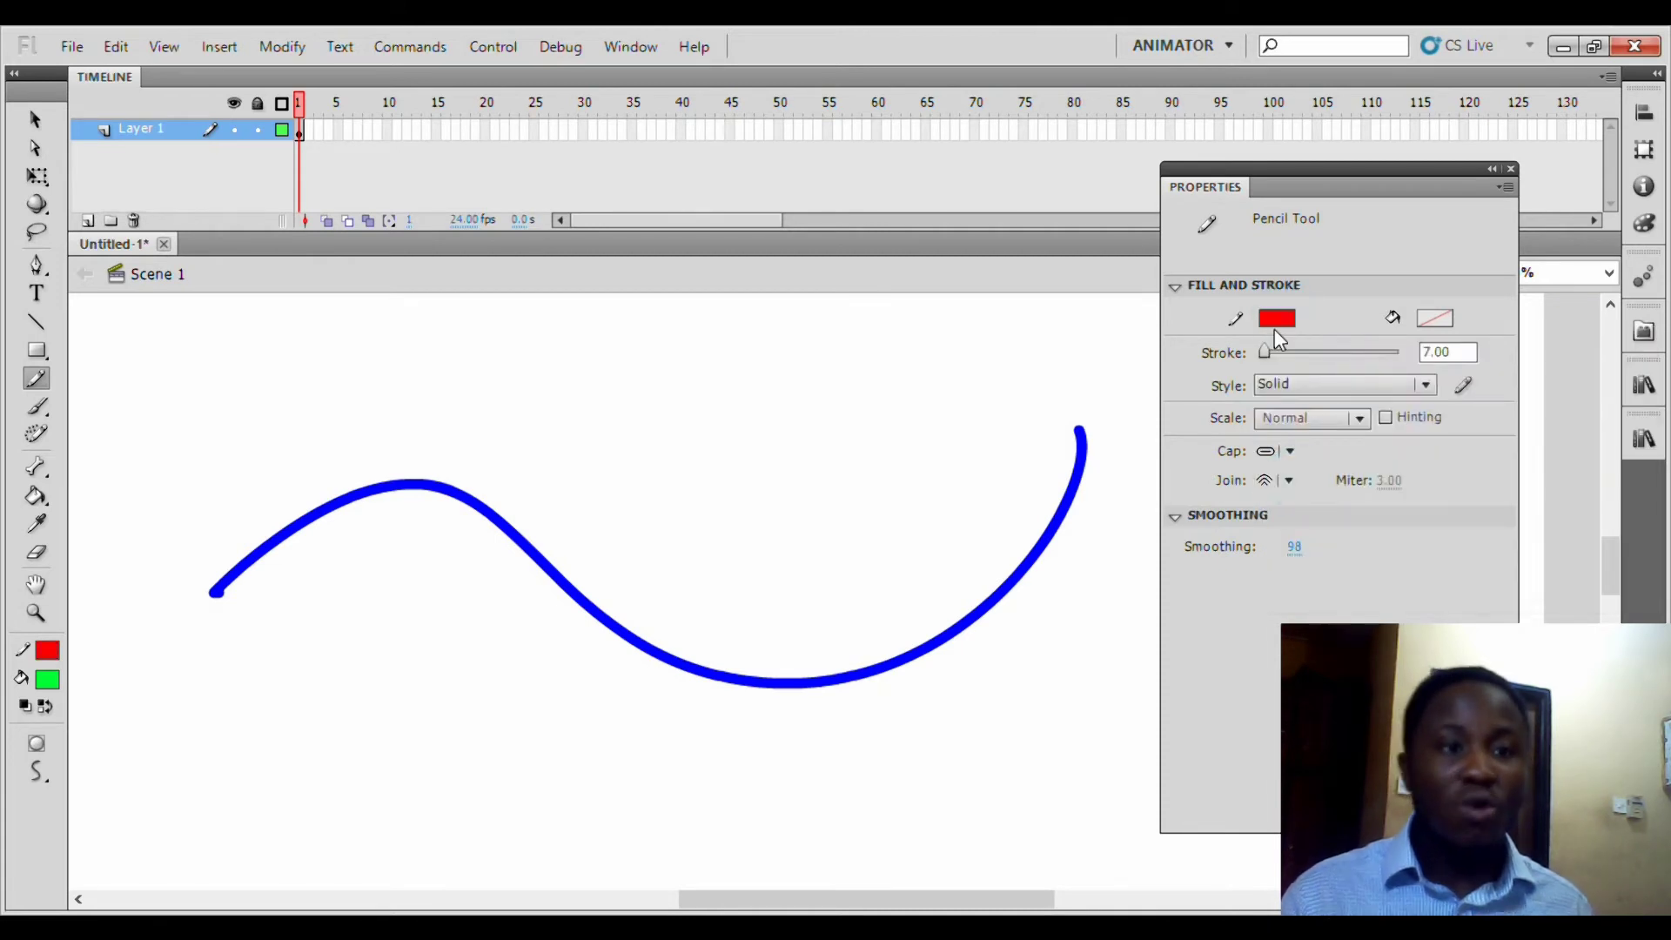
{"action": "left_click", "coordinate": [48, 655]}
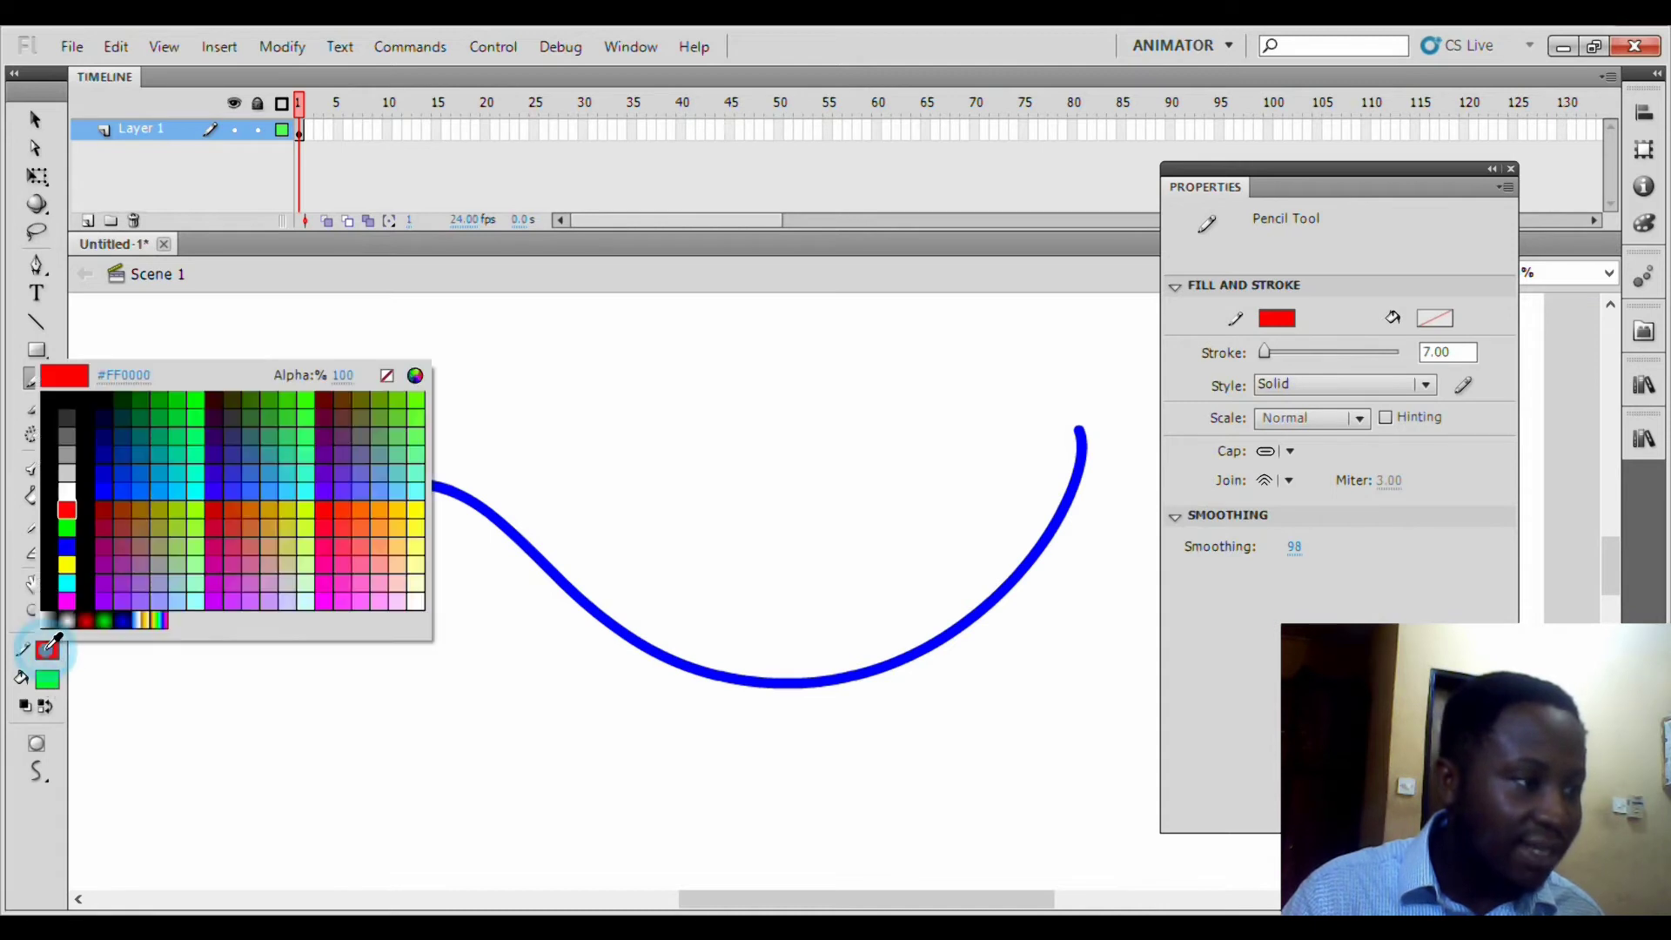
{"action": "left_click", "coordinate": [106, 481]}
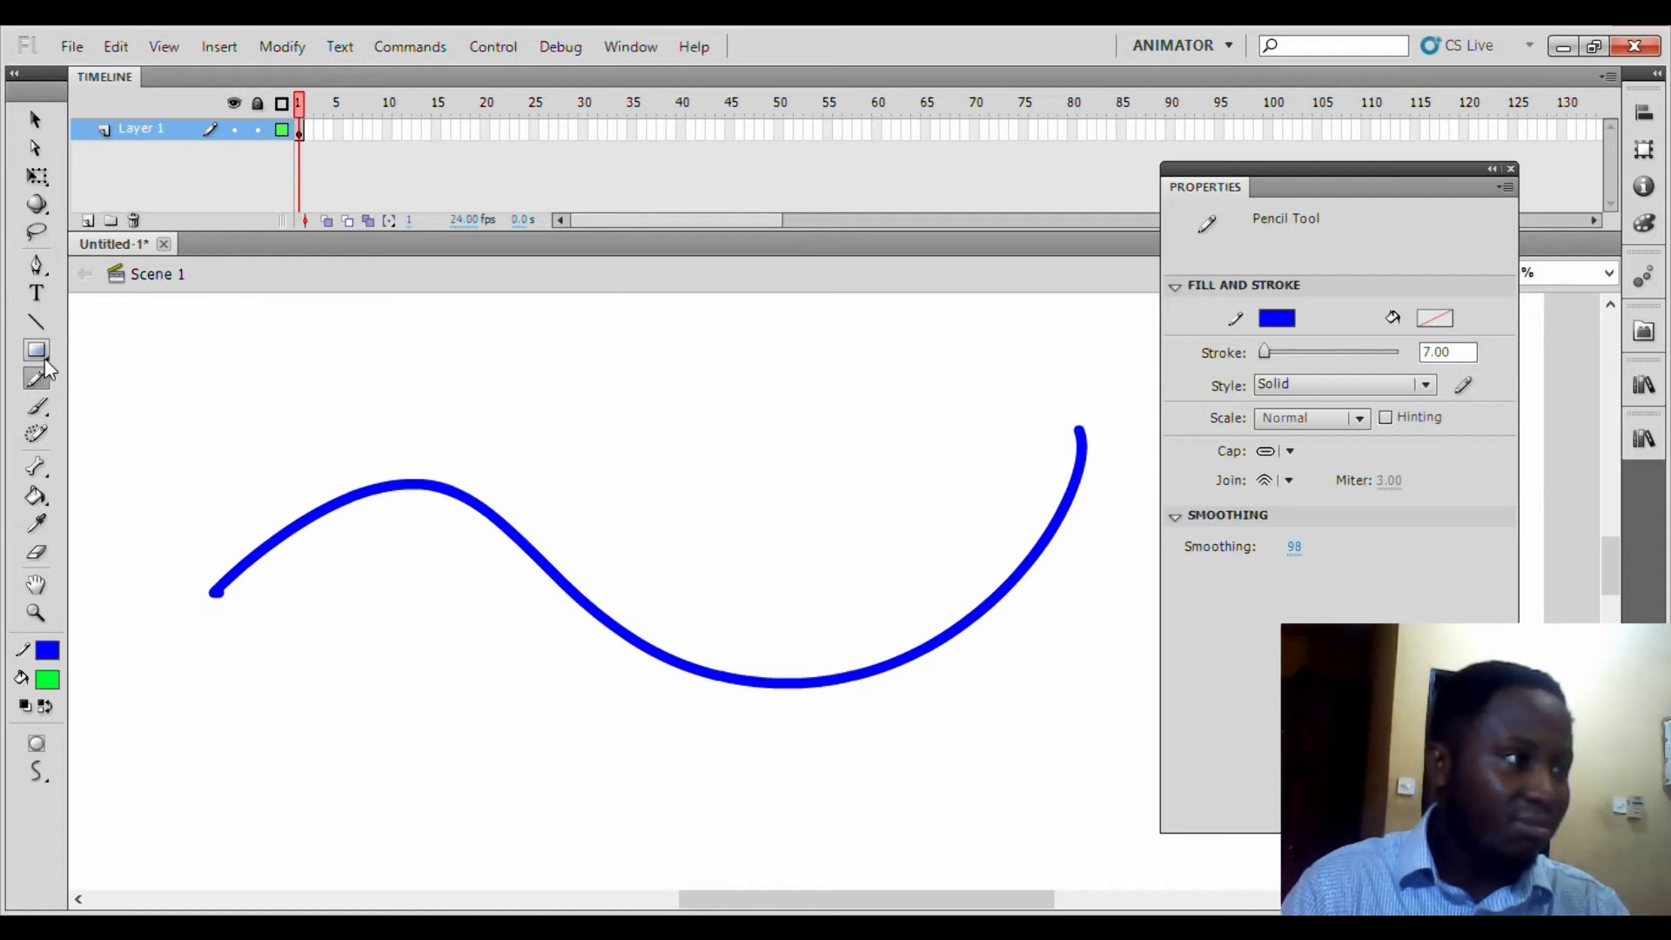
- Draw a horizontal blue line with a 7.00 stroke above the wavy curve using the Line tool
{"action": "key", "text": "b"}
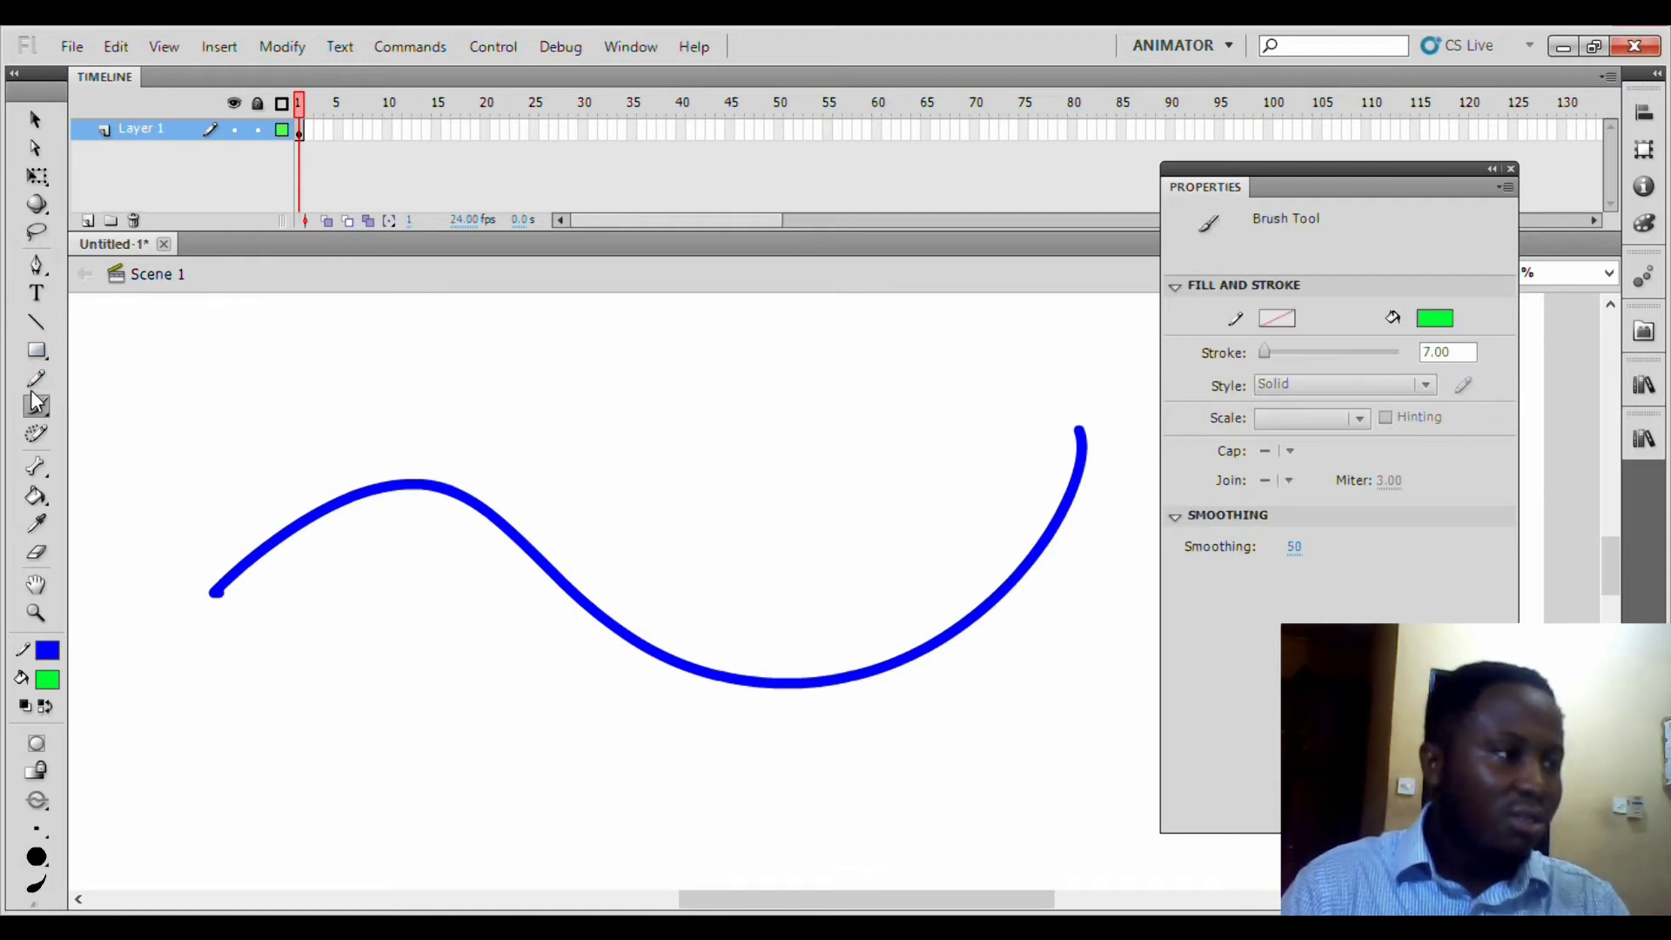
{"action": "left_click", "coordinate": [37, 322]}
{"action": "left_click_drag", "start_coordinate": [252, 405], "coordinate": [825, 407]}
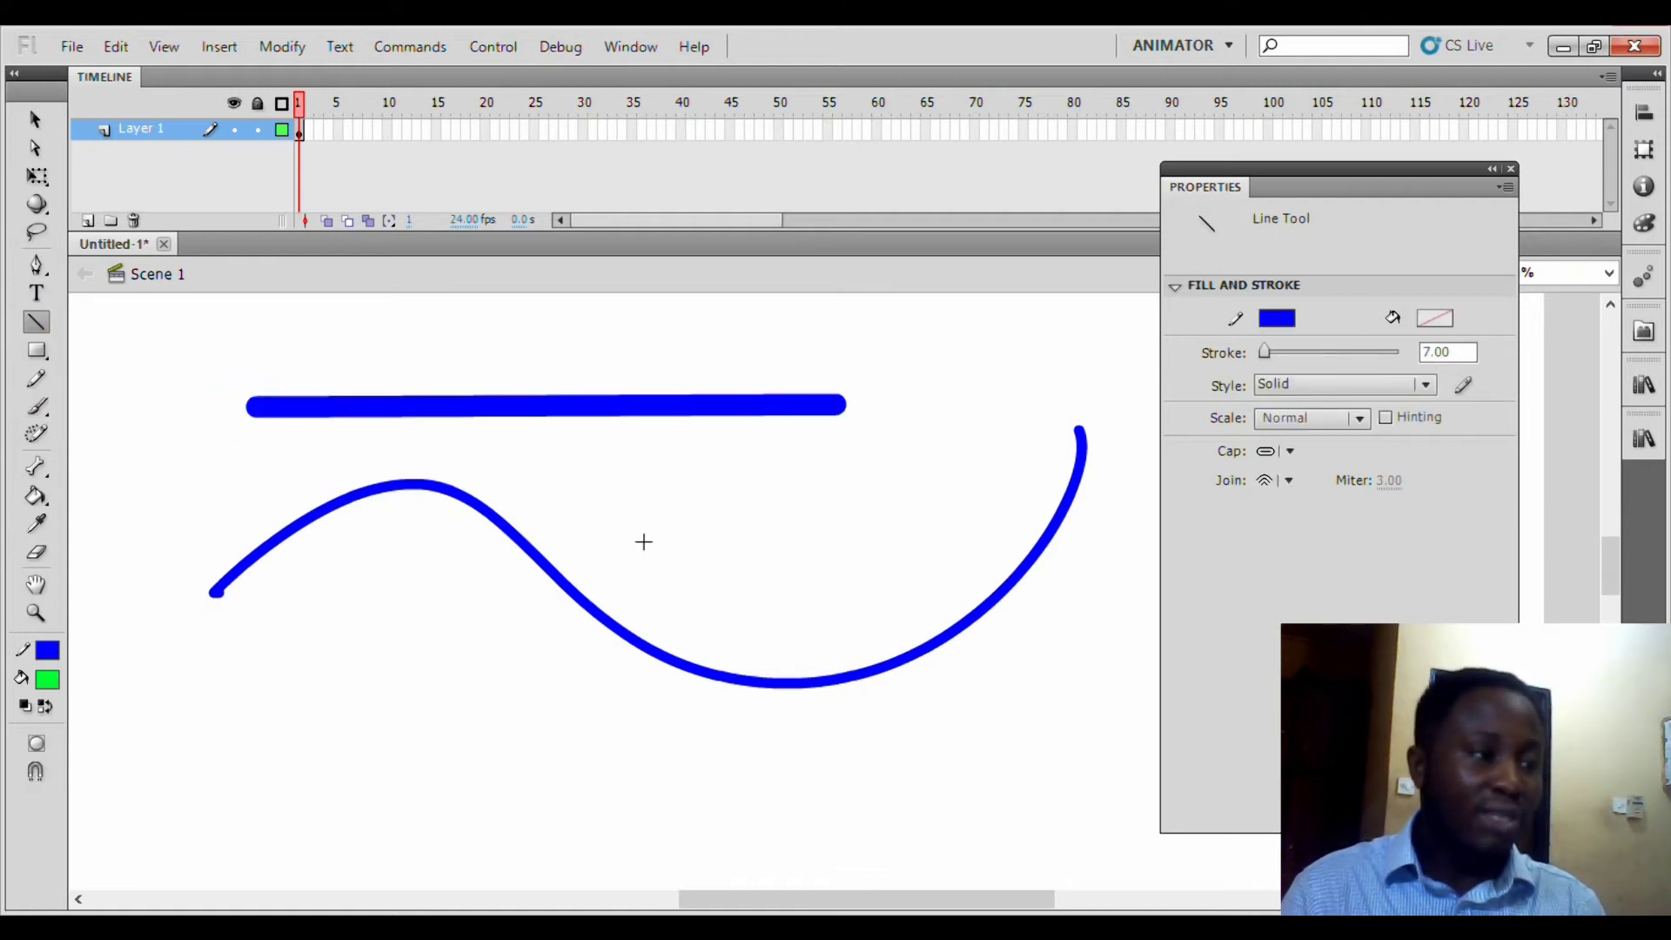
- Draw a three-point open path below the wavy curve with the Pen tool, and delete all artwork from the stage
{"action": "left_click", "coordinate": [37, 265]}
{"action": "left_click", "coordinate": [213, 716]}
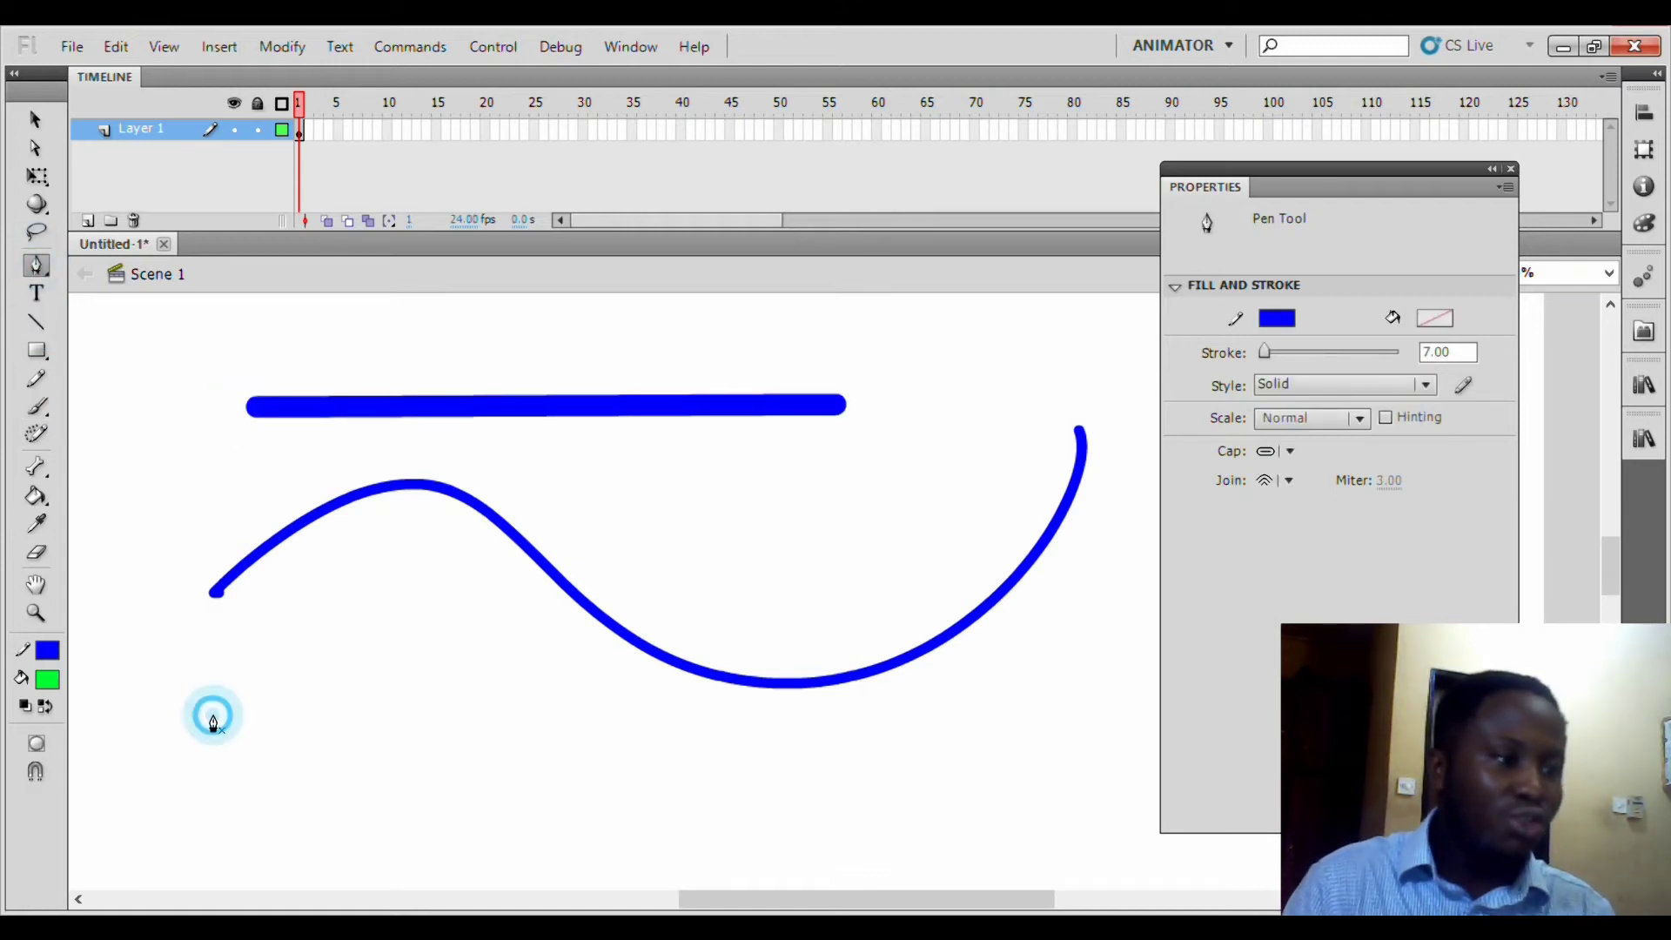
{"action": "left_click", "coordinate": [544, 763]}
{"action": "left_click", "coordinate": [783, 803]}
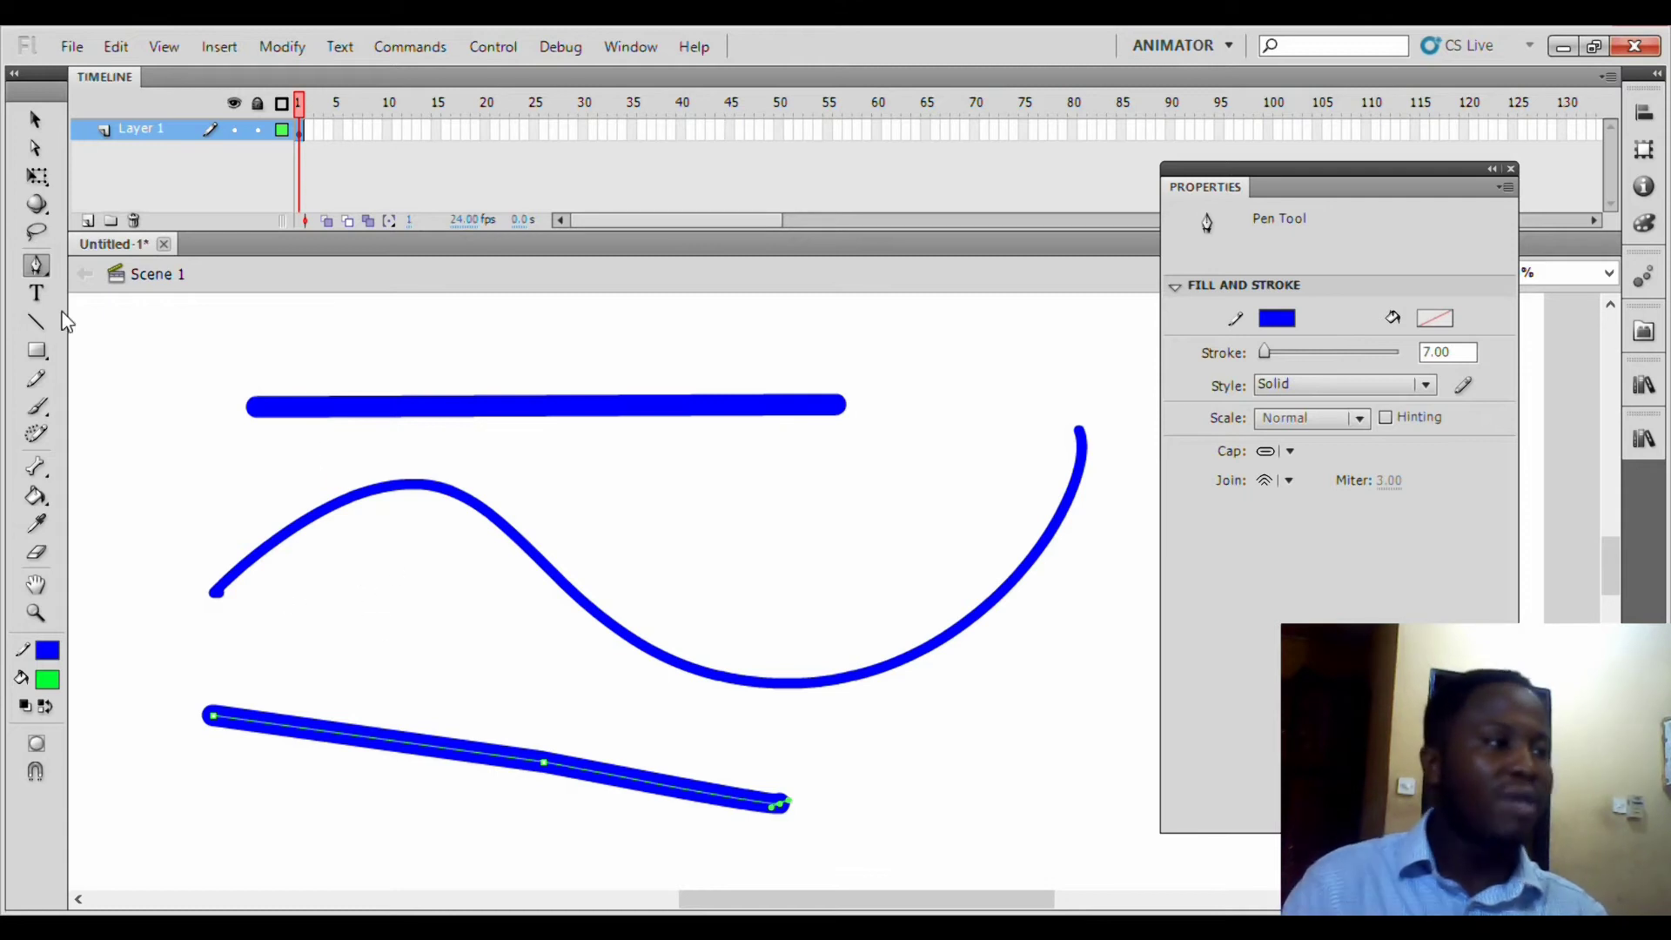
{"action": "key", "text": "ctrl+a"}
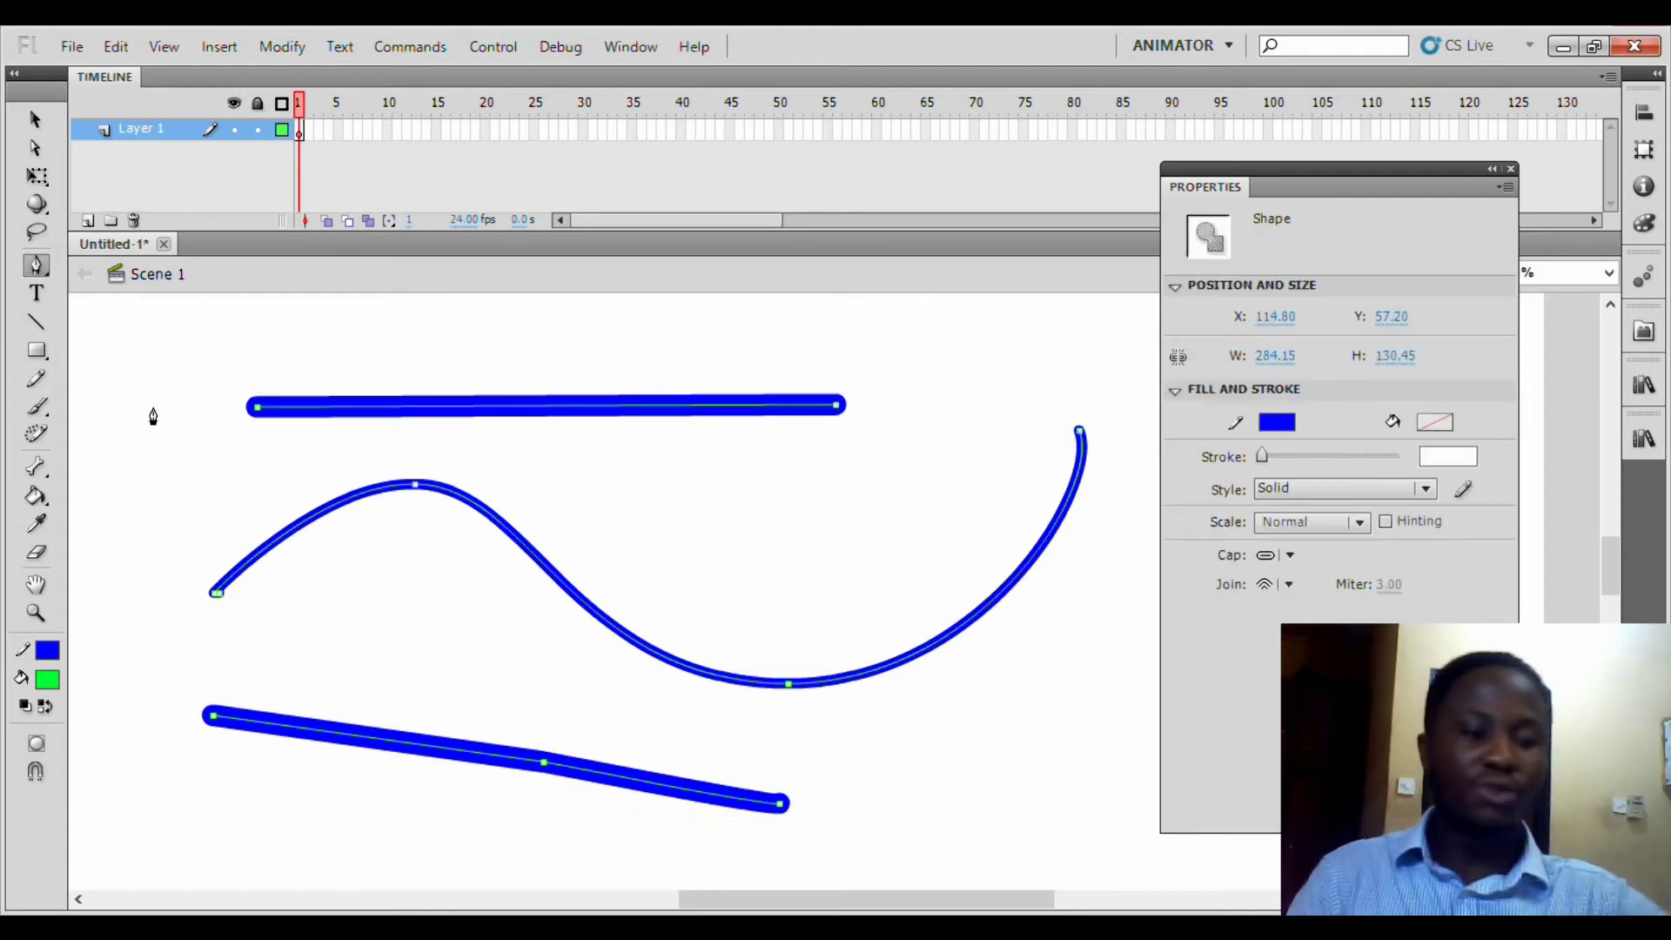
{"action": "key", "text": "Delete"}
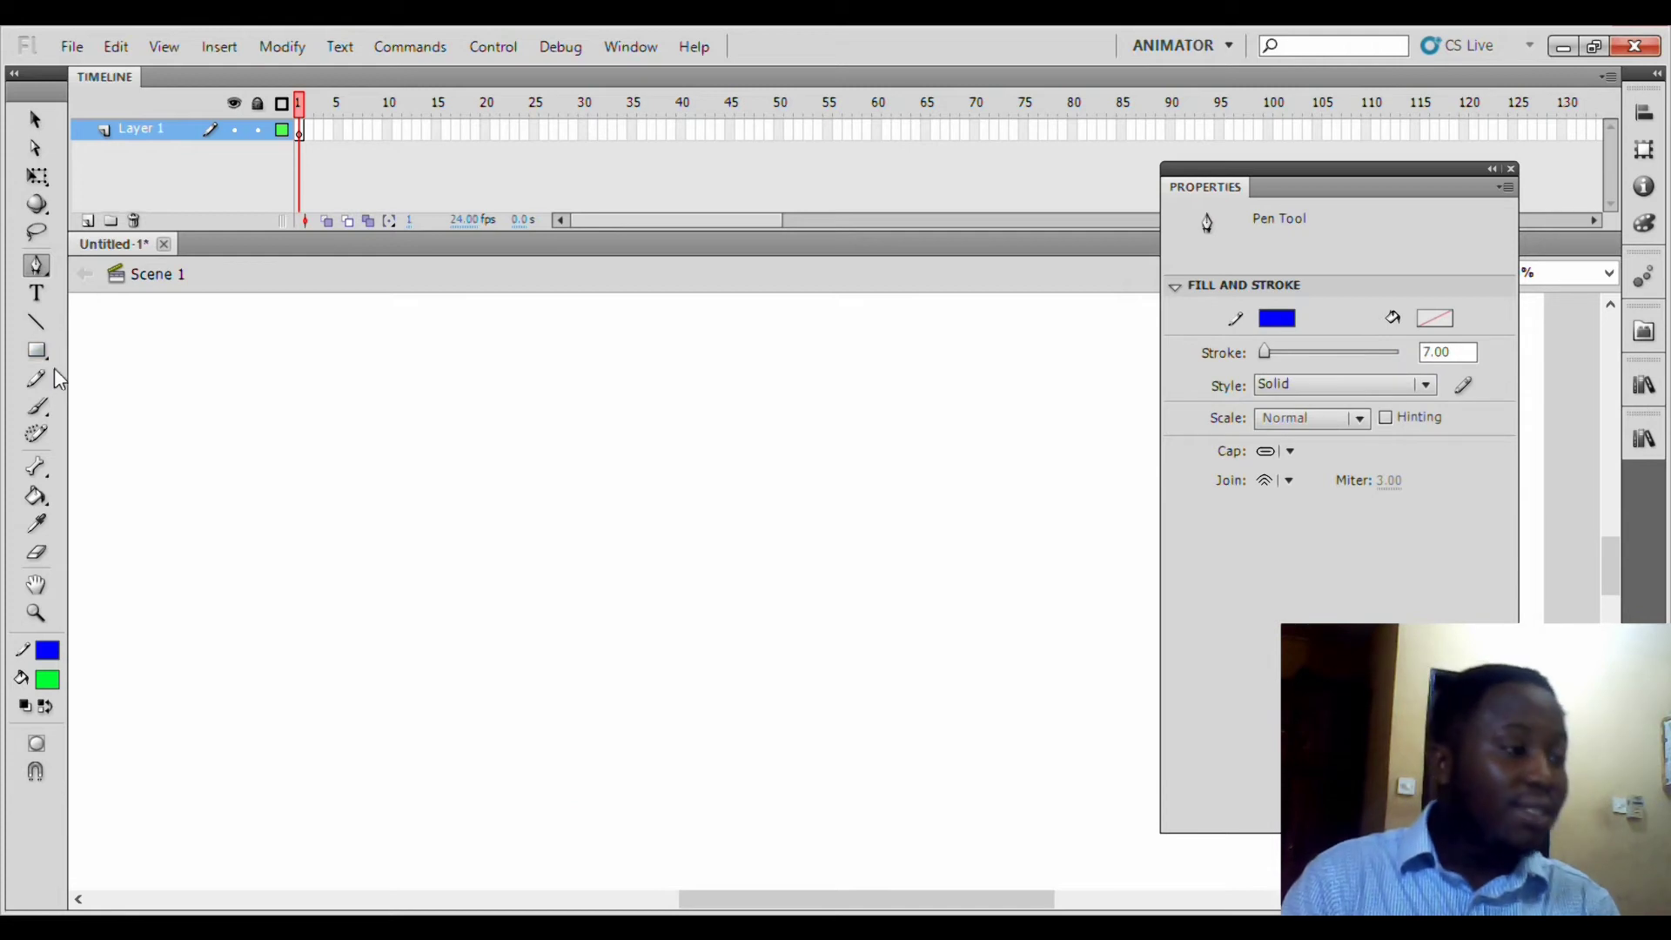
- Add the text "here" to the stage with the Text tool, in green 96 pt Rockwell Extra Bold
{"action": "left_click", "coordinate": [35, 293]}
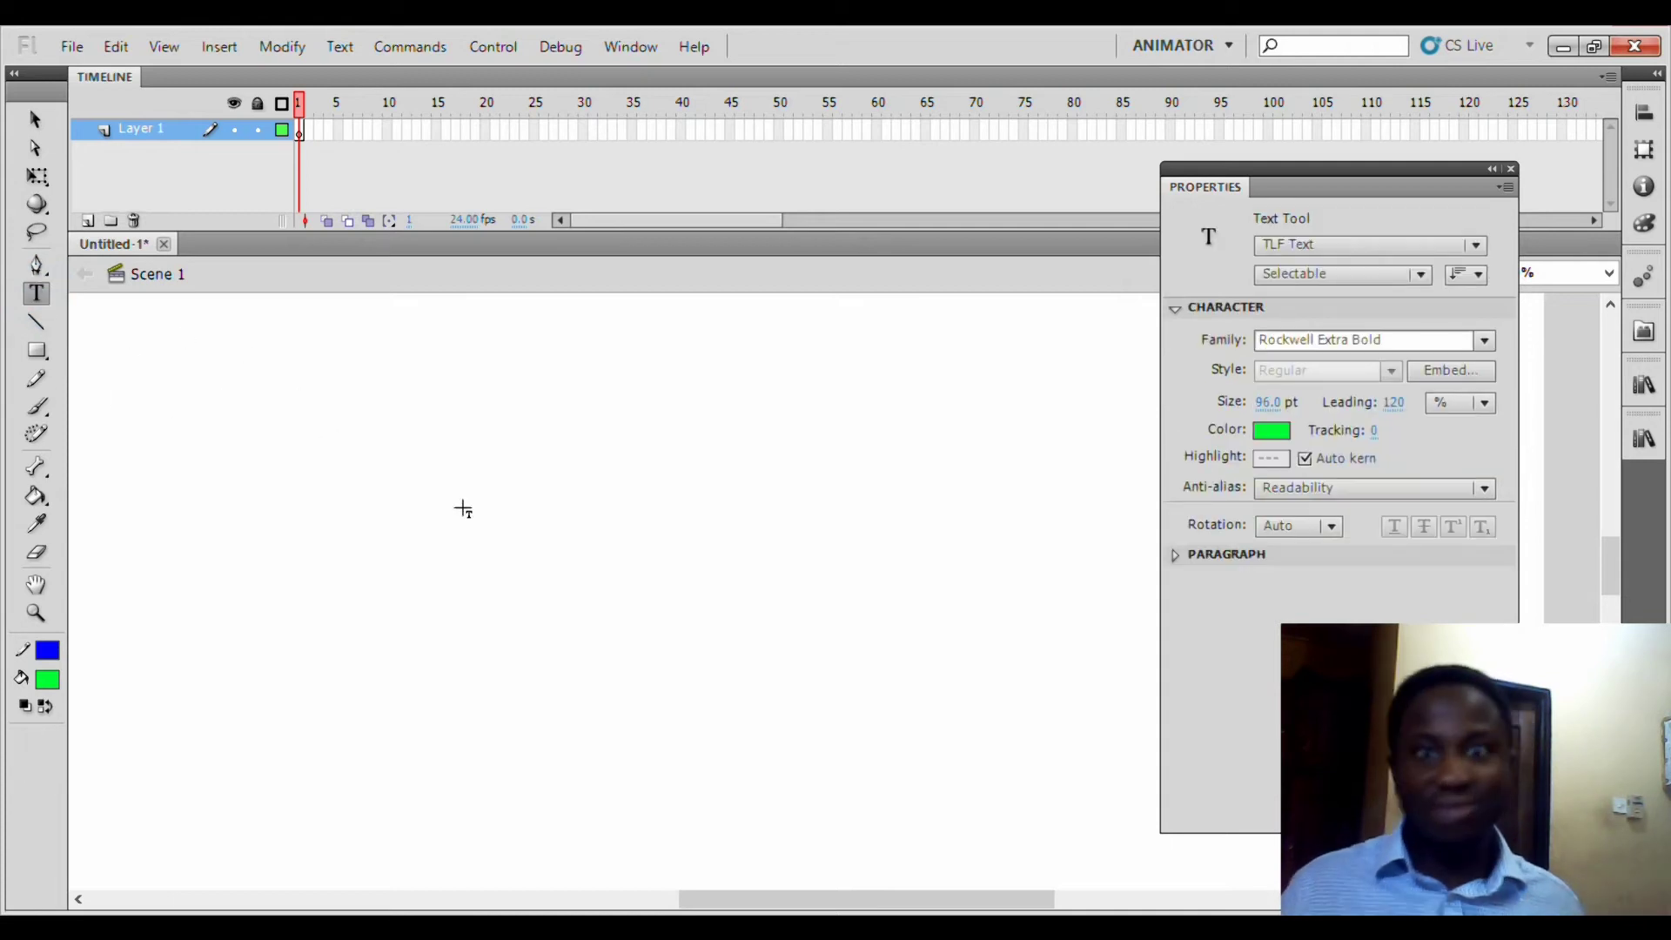
{"action": "left_click", "coordinate": [339, 468]}
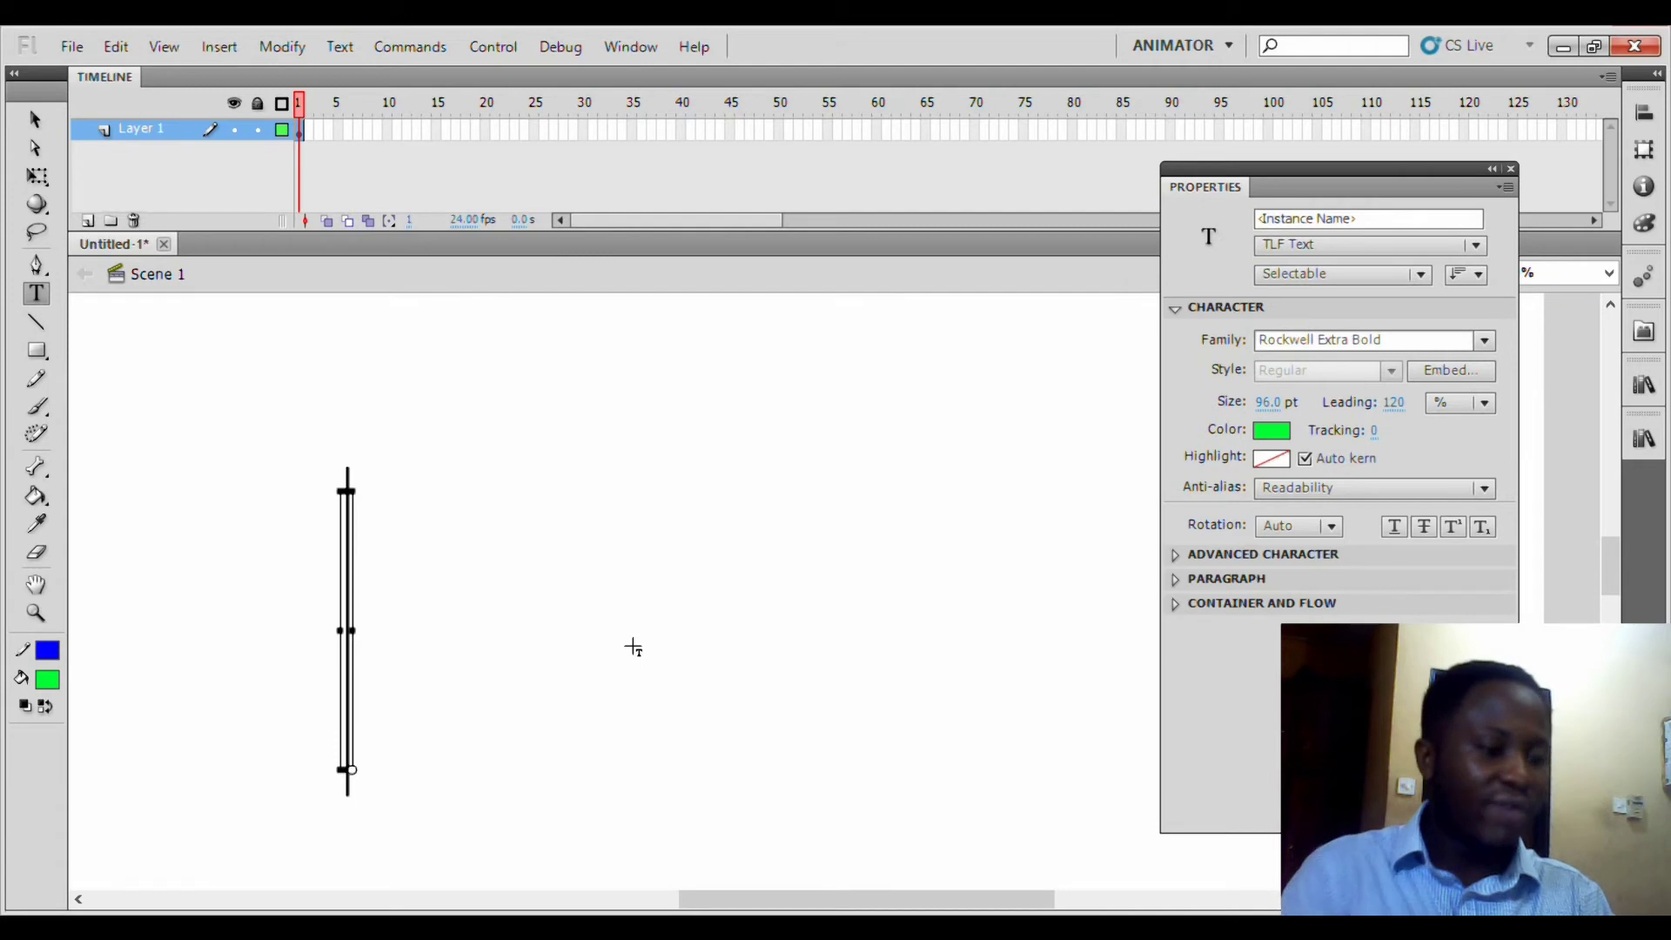
{"action": "type", "text": "her"}
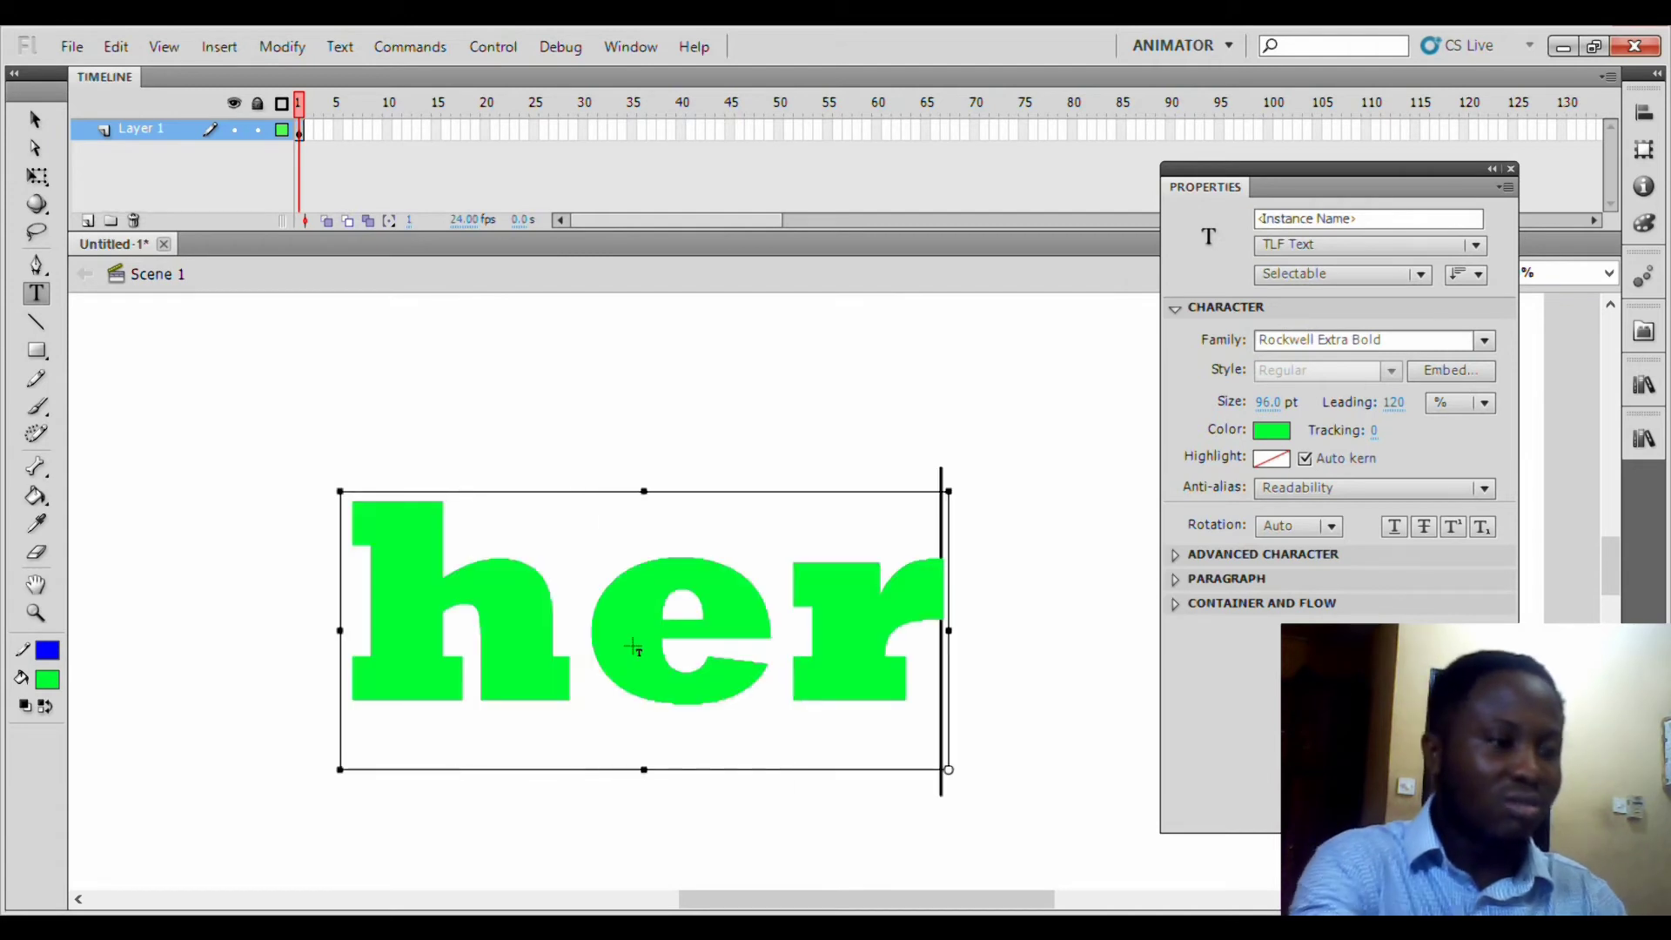
{"action": "type", "text": "e"}
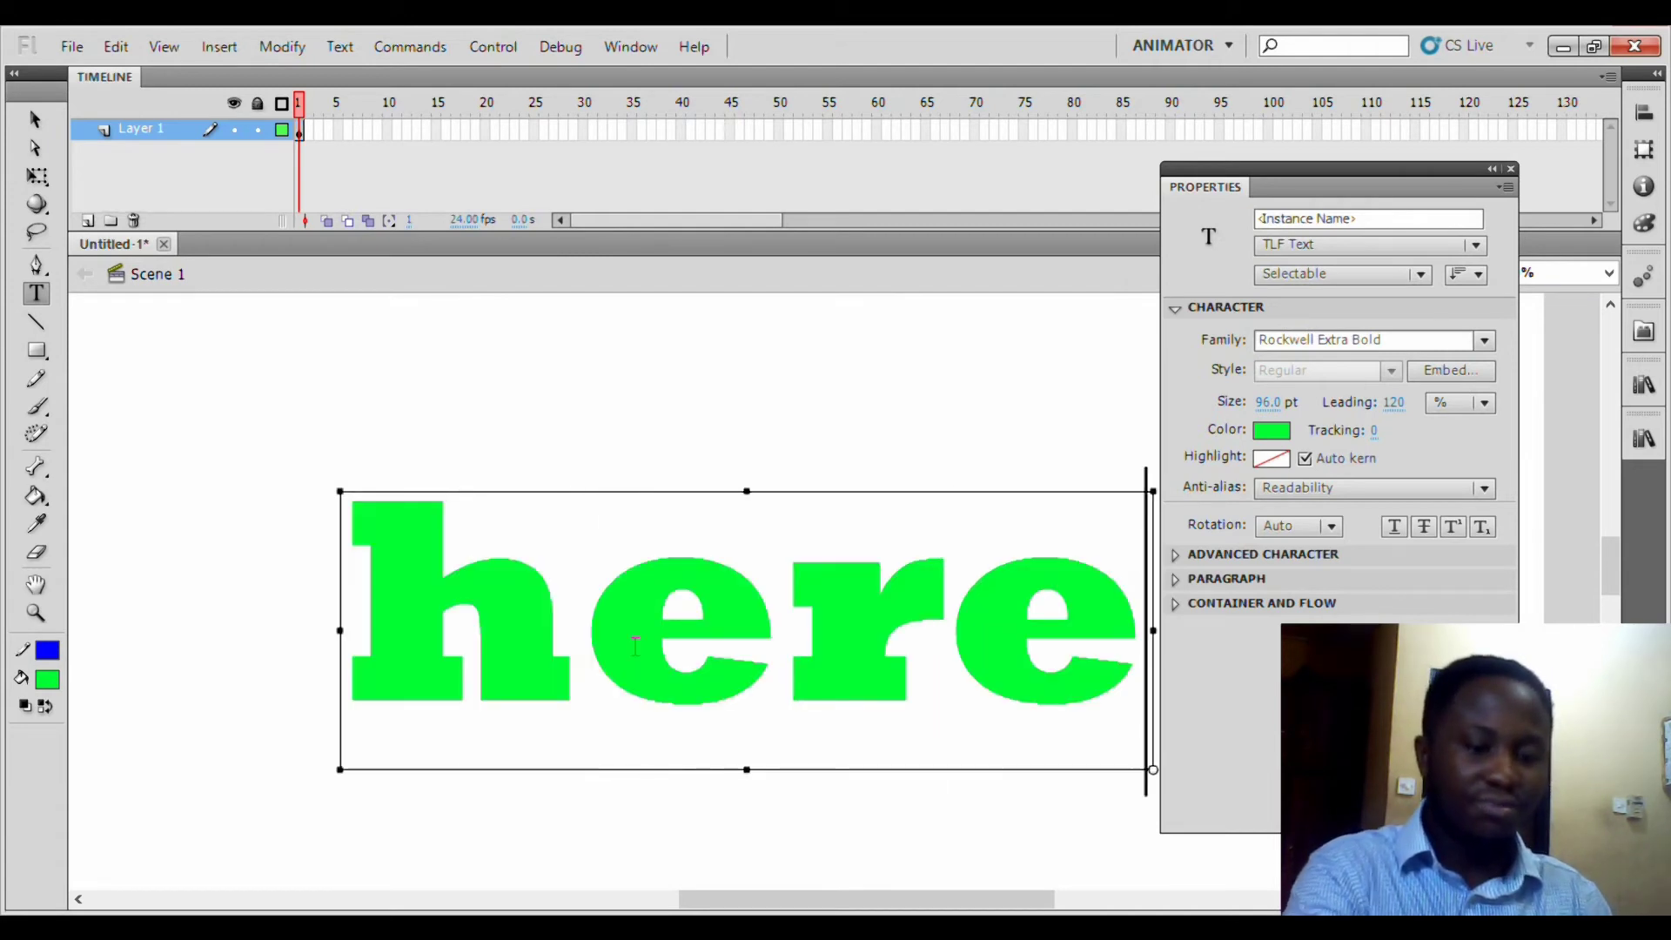
{"action": "left_click", "coordinate": [489, 348]}
{"action": "left_click", "coordinate": [309, 415]}
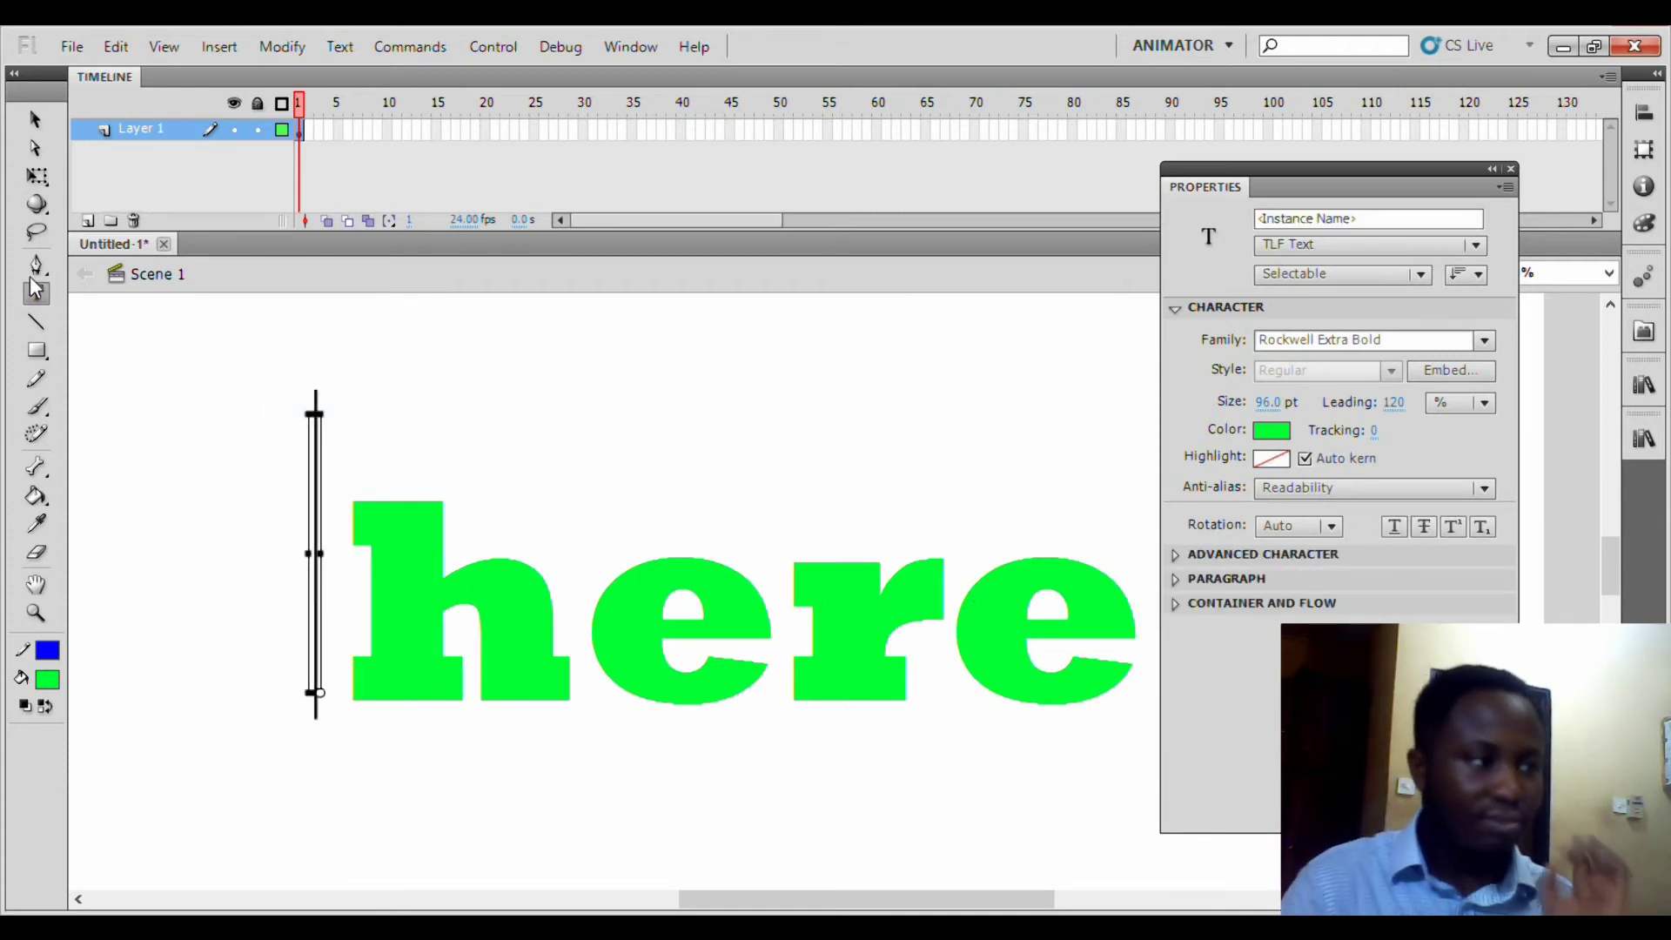
- Change the font of the "here" text to RomanS and set its size to 141 pt
{"action": "left_click", "coordinate": [35, 119]}
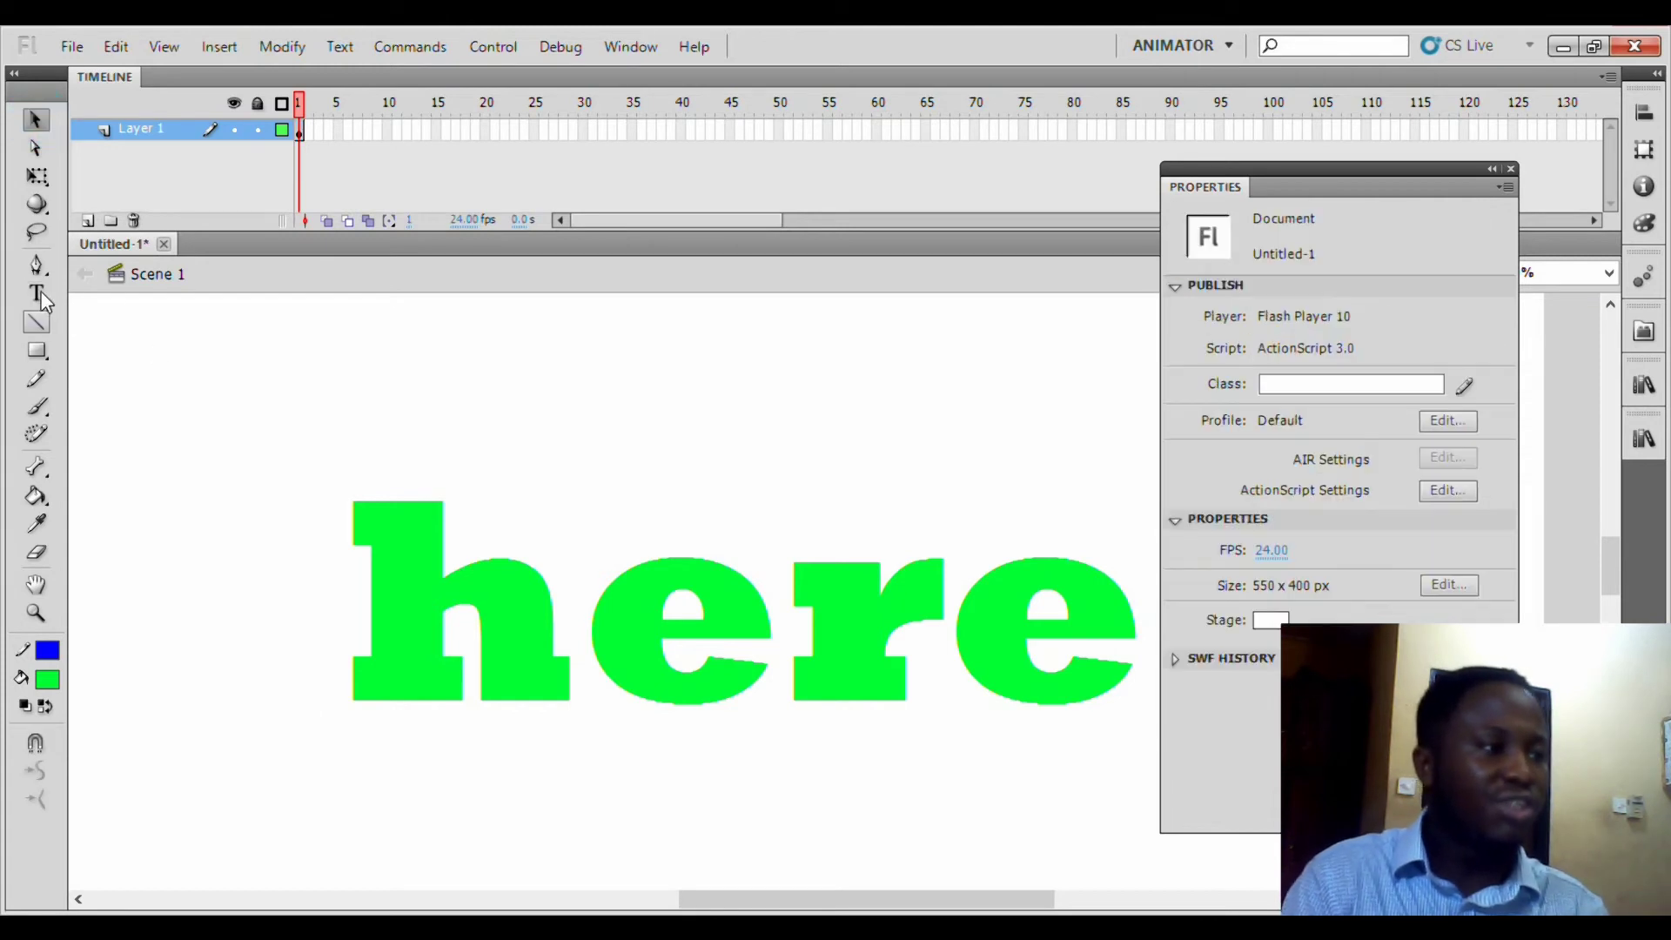
{"action": "left_click", "coordinate": [402, 582]}
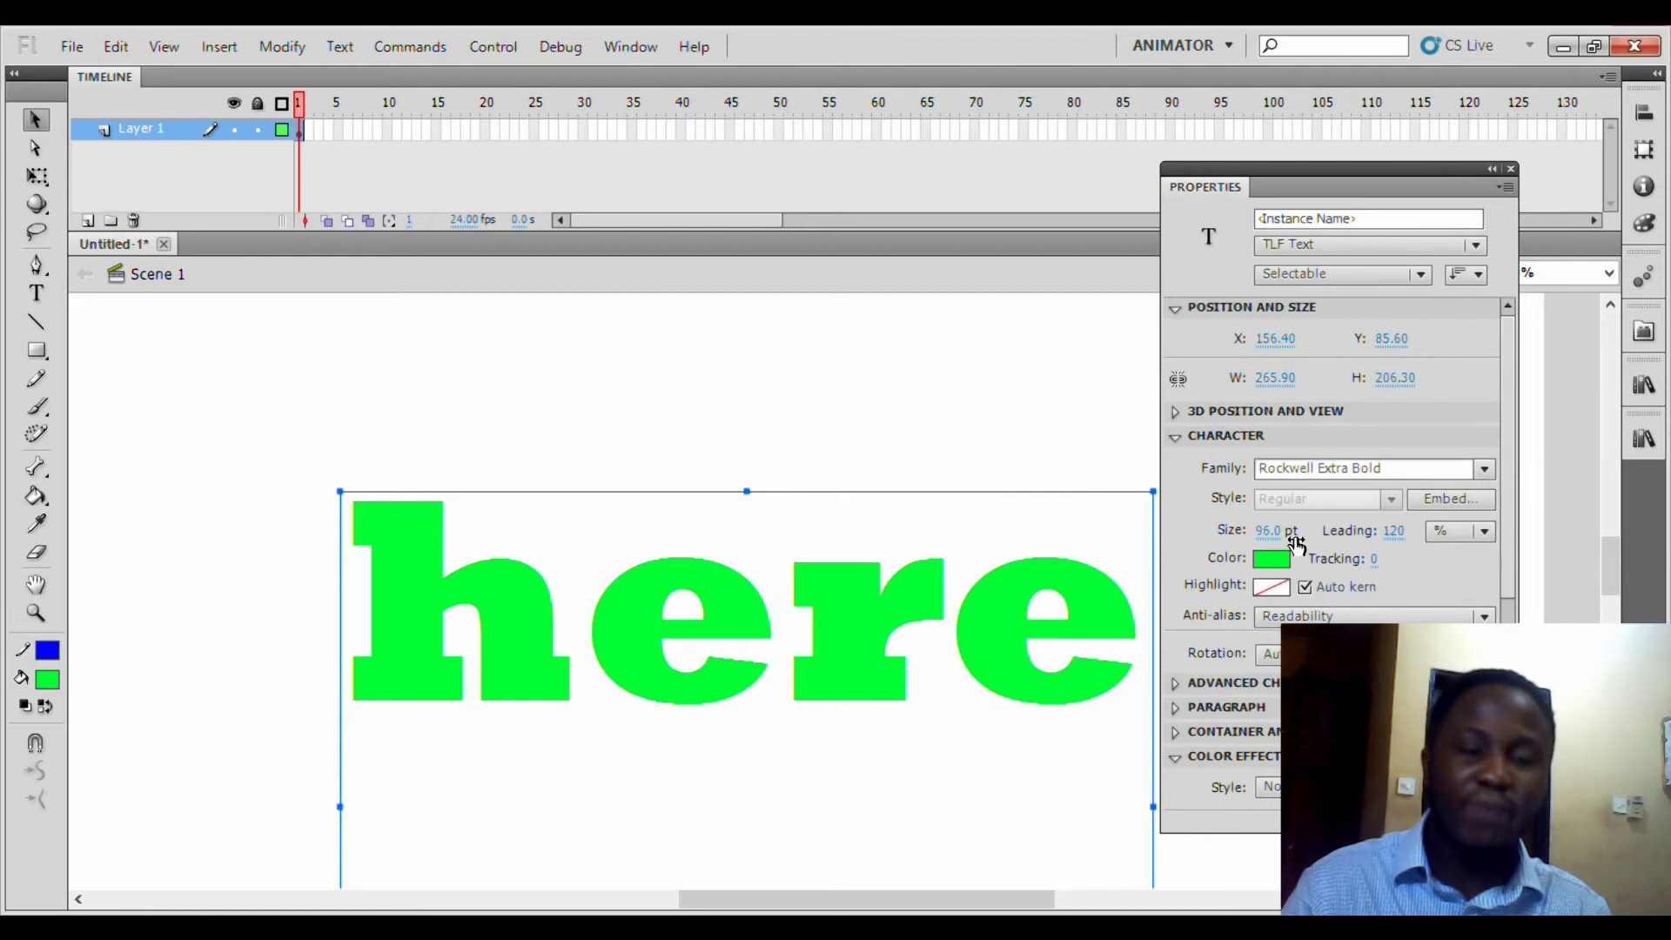
{"action": "left_click", "coordinate": [1484, 469]}
{"action": "left_click", "coordinate": [1333, 581]}
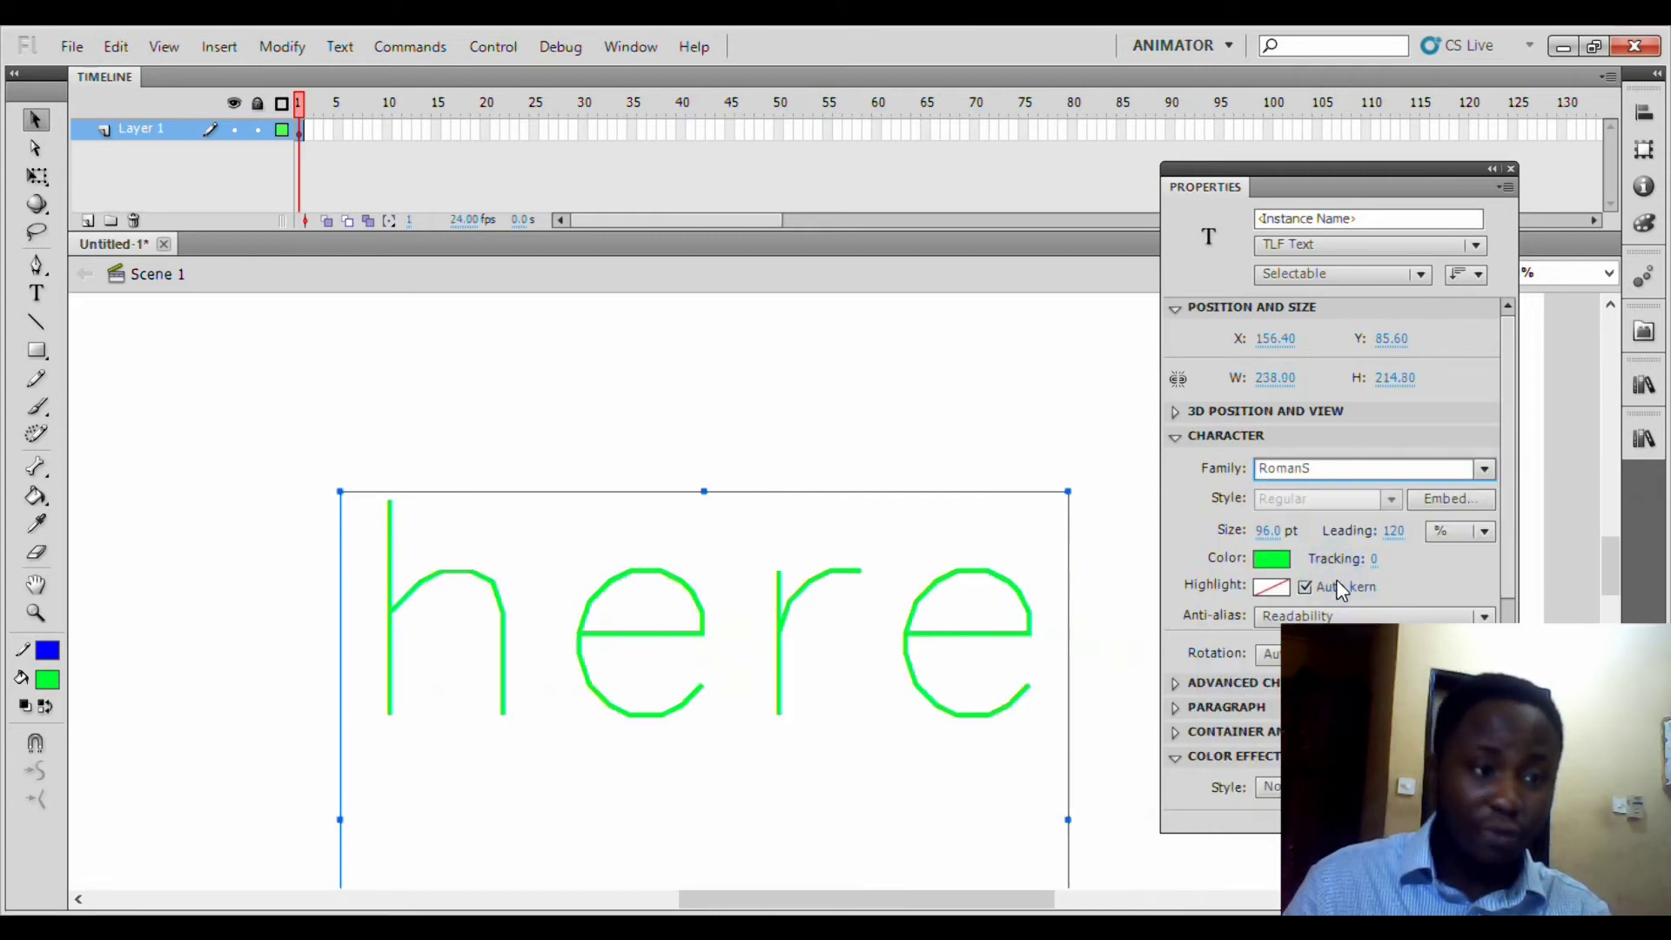
{"action": "left_click", "coordinate": [1271, 531]}
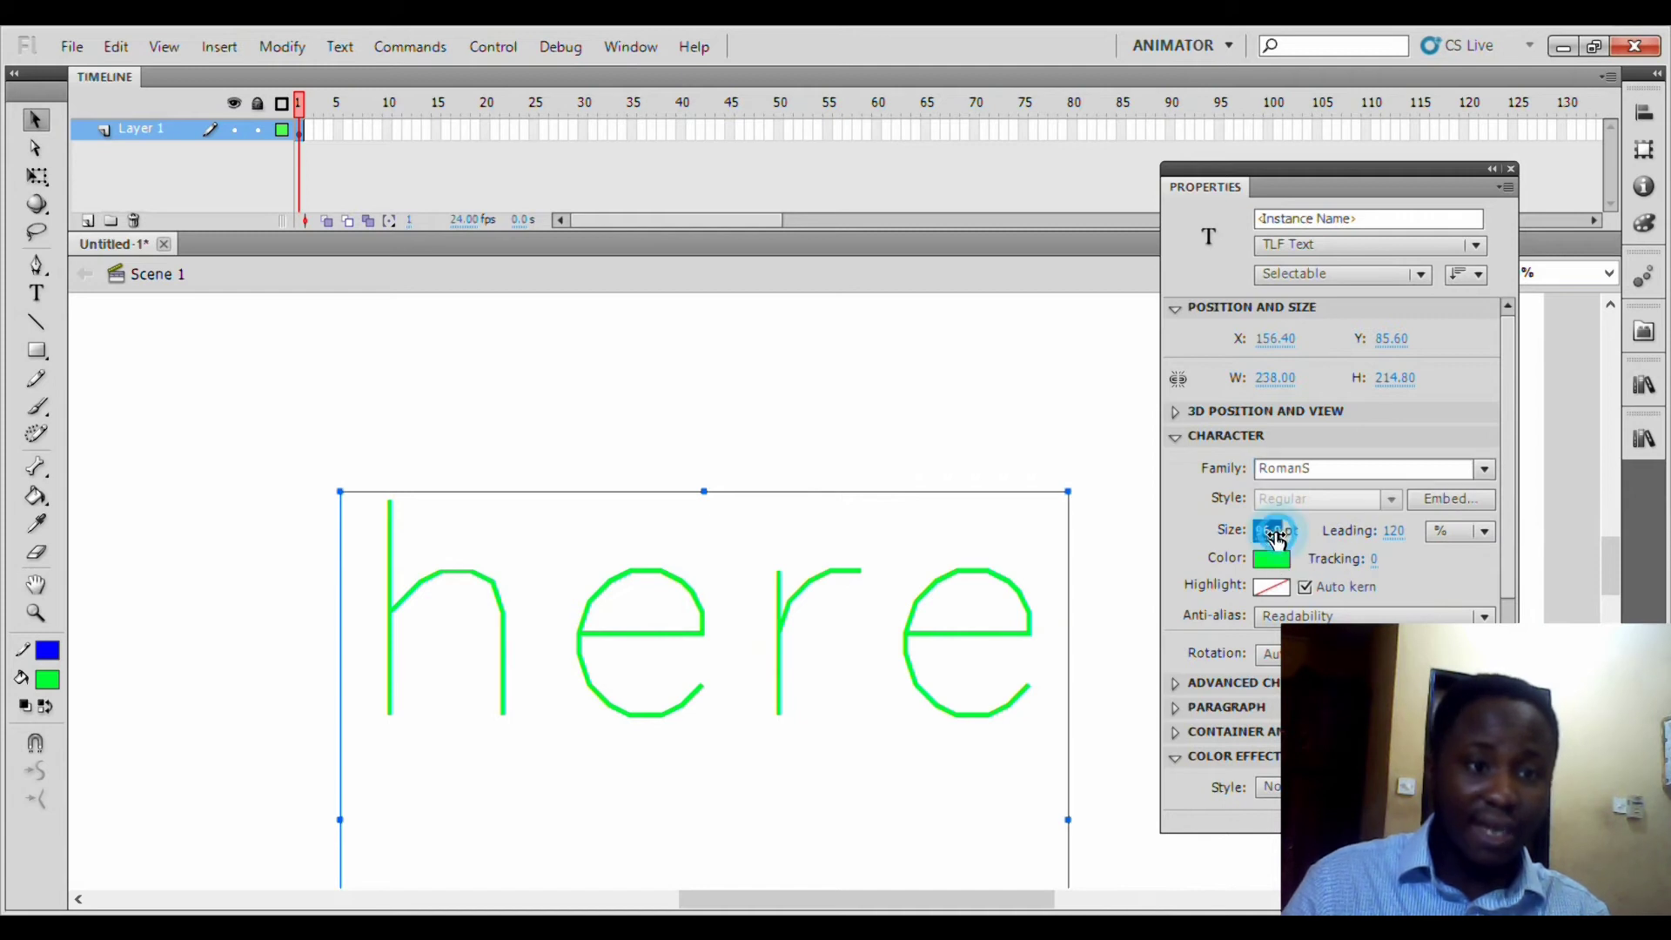
{"action": "type", "text": "132"}
{"action": "key", "text": "Return"}
{"action": "left_click_drag", "start_coordinate": [1334, 531], "coordinate": [1347, 531]}
- Change the text colour to green #00CC00 and to light grey
{"action": "left_click", "coordinate": [1271, 586]}
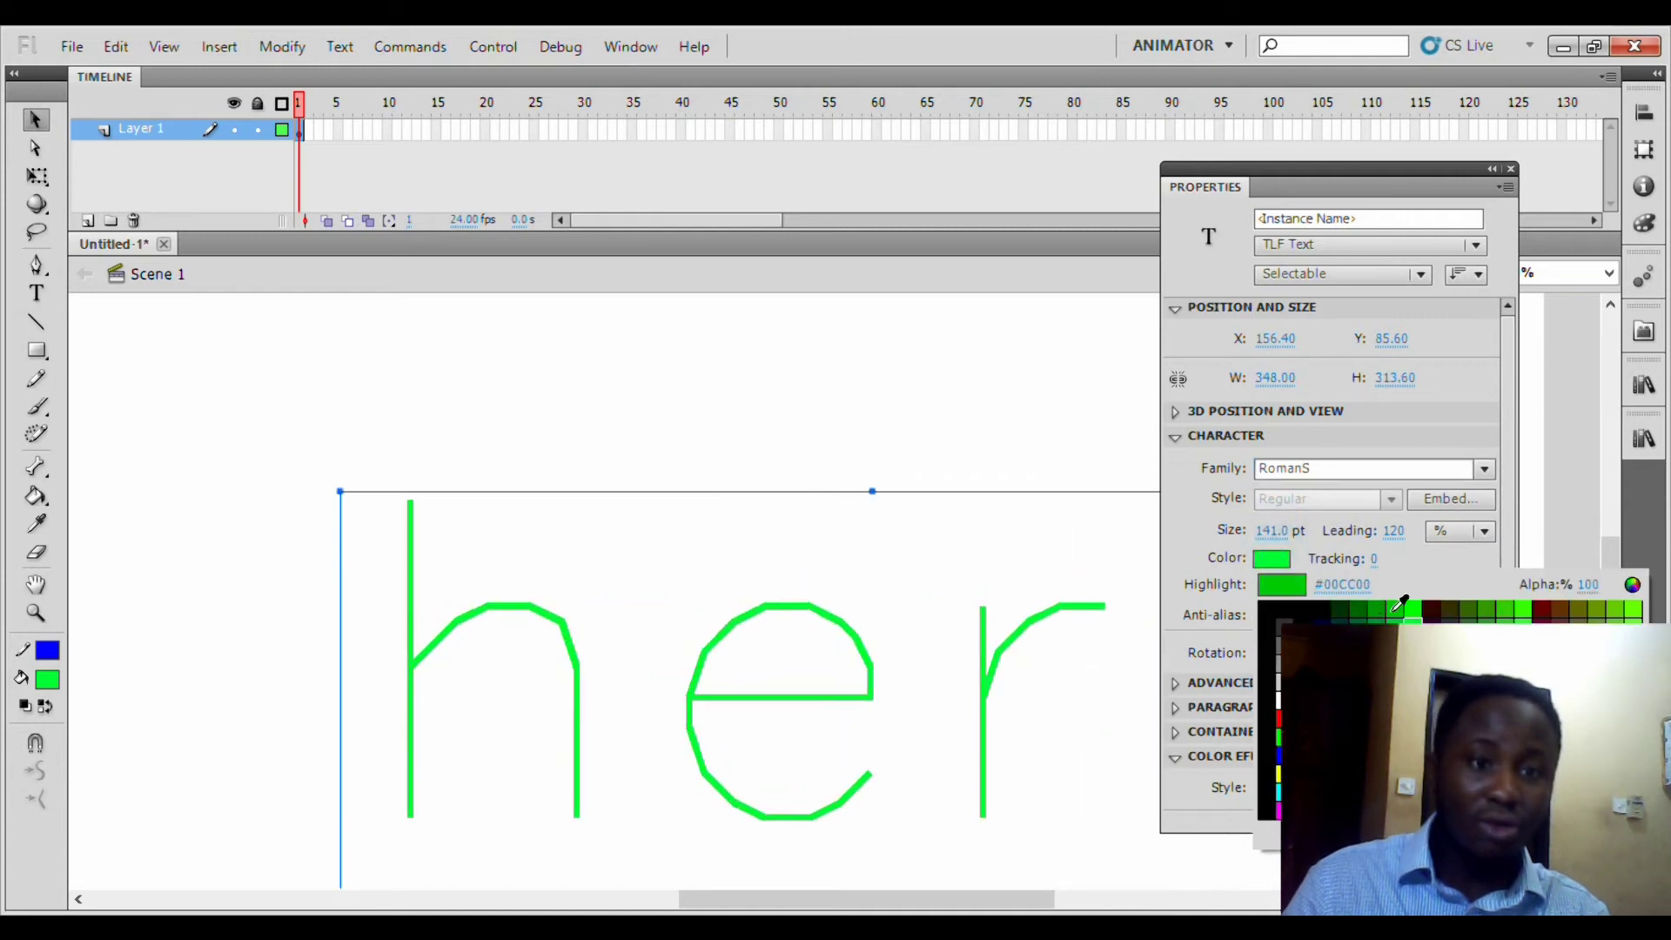
{"action": "left_click", "coordinate": [1395, 609]}
{"action": "left_click", "coordinate": [1271, 586]}
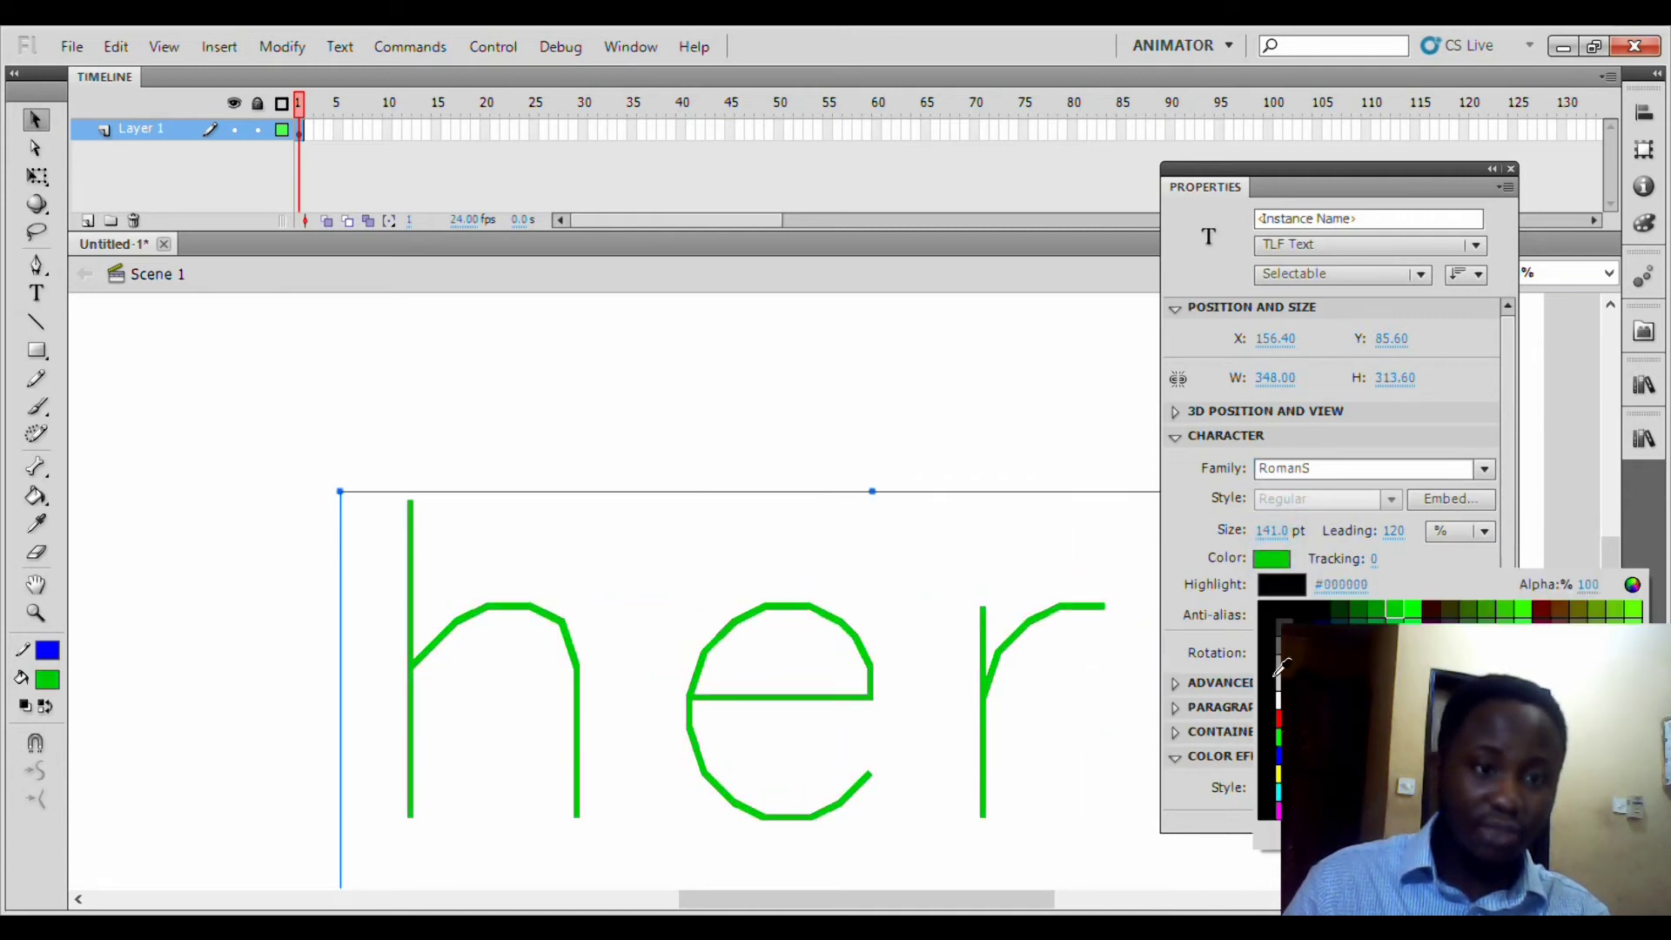
{"action": "left_click", "coordinate": [1285, 672]}
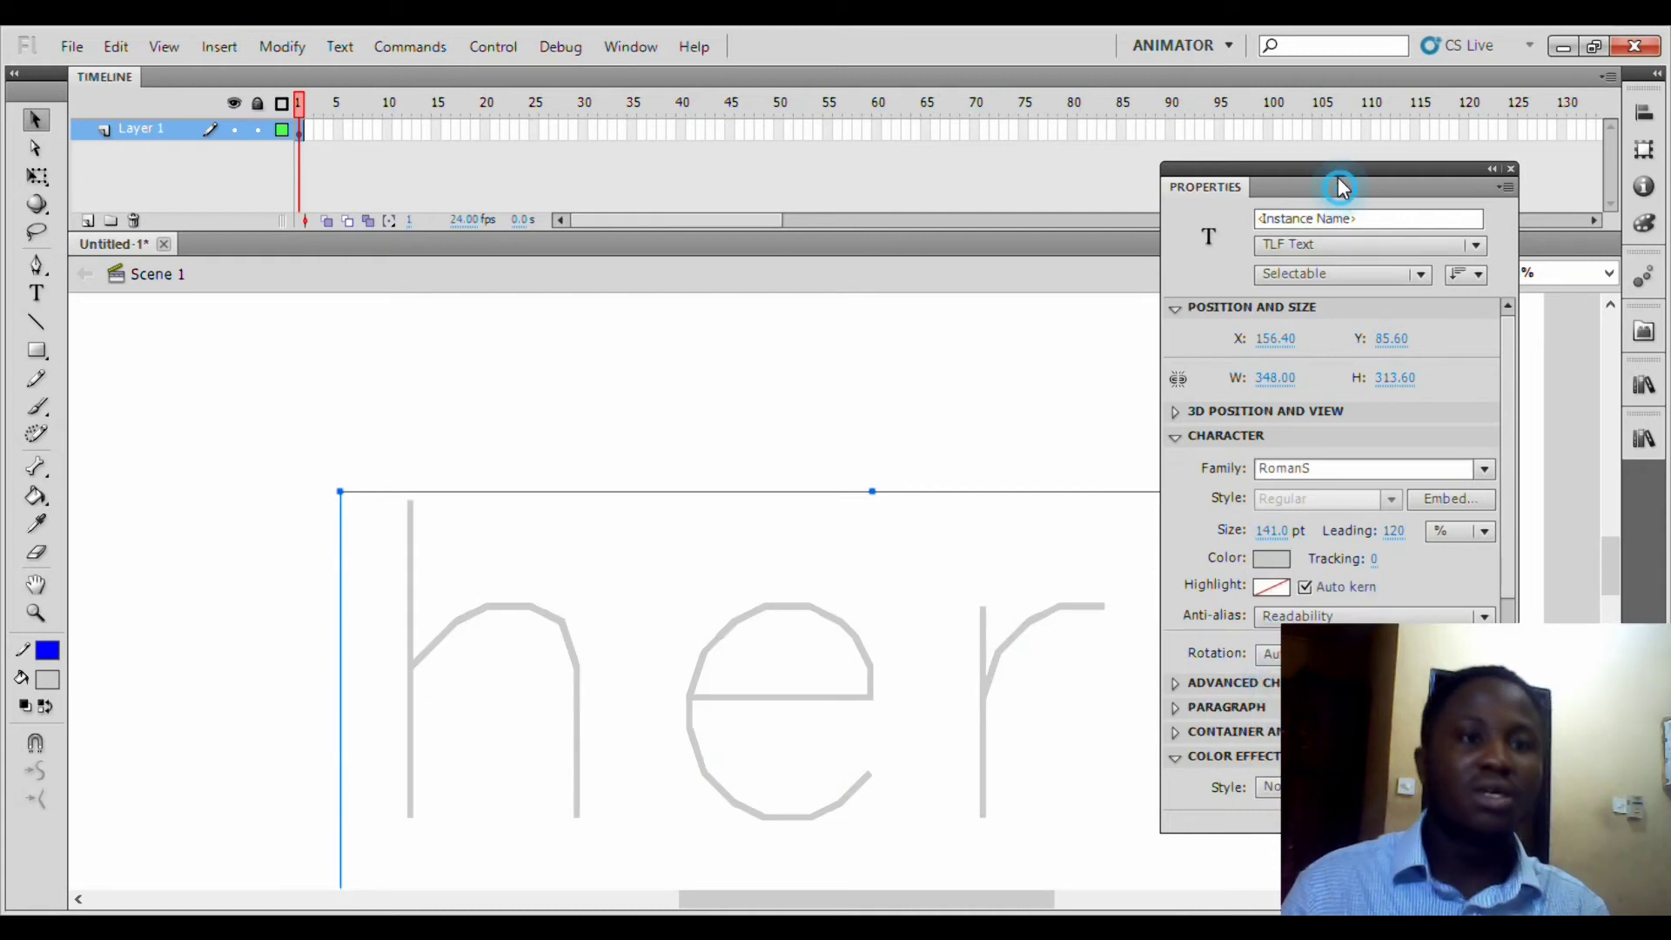
- Move the Properties panel aside and delete the text from the stage
{"action": "left_click_drag", "start_coordinate": [1340, 191], "coordinate": [1272, 154]}
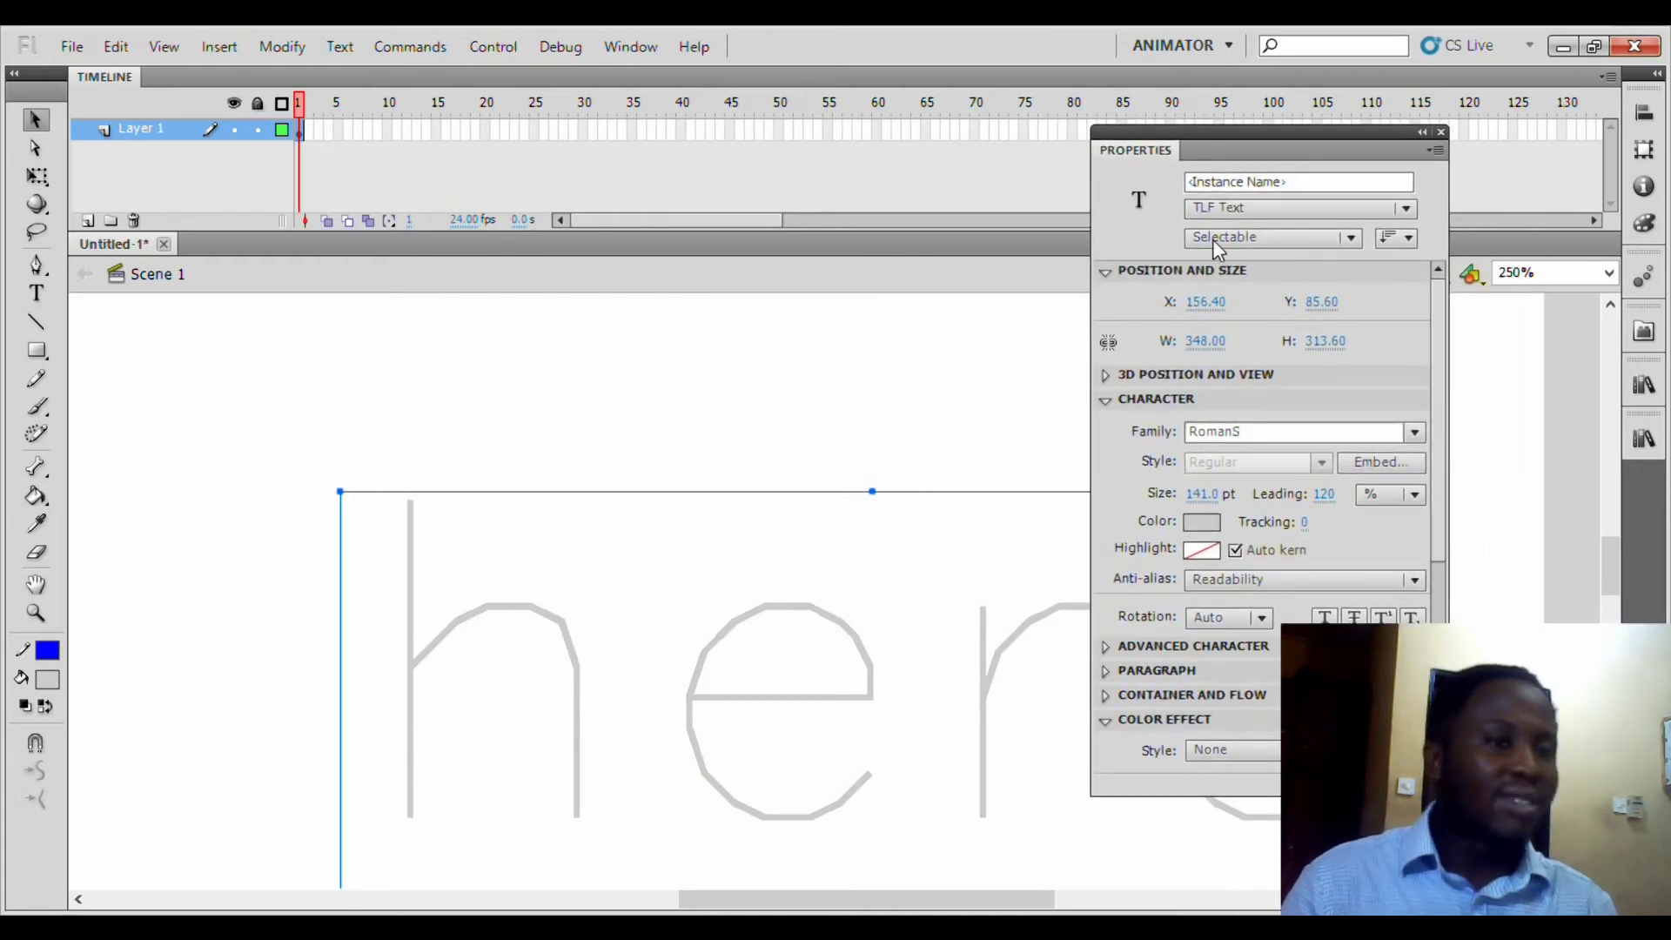
{"action": "left_click", "coordinate": [707, 390]}
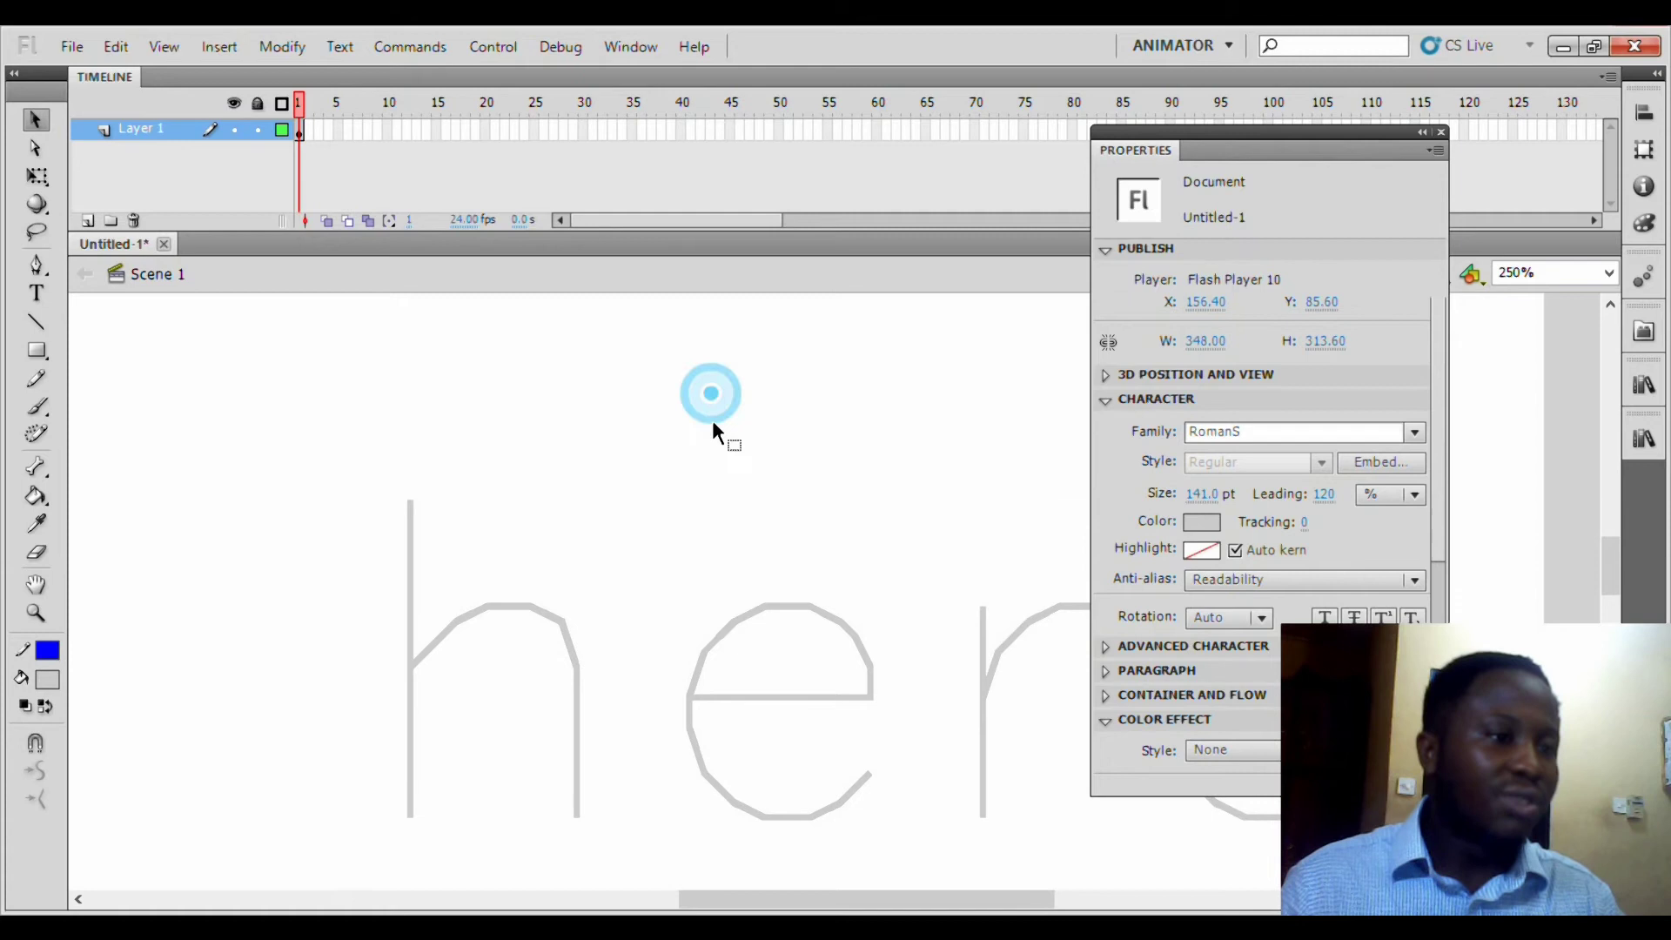
{"action": "left_click", "coordinate": [577, 666]}
{"action": "key", "text": "Delete"}
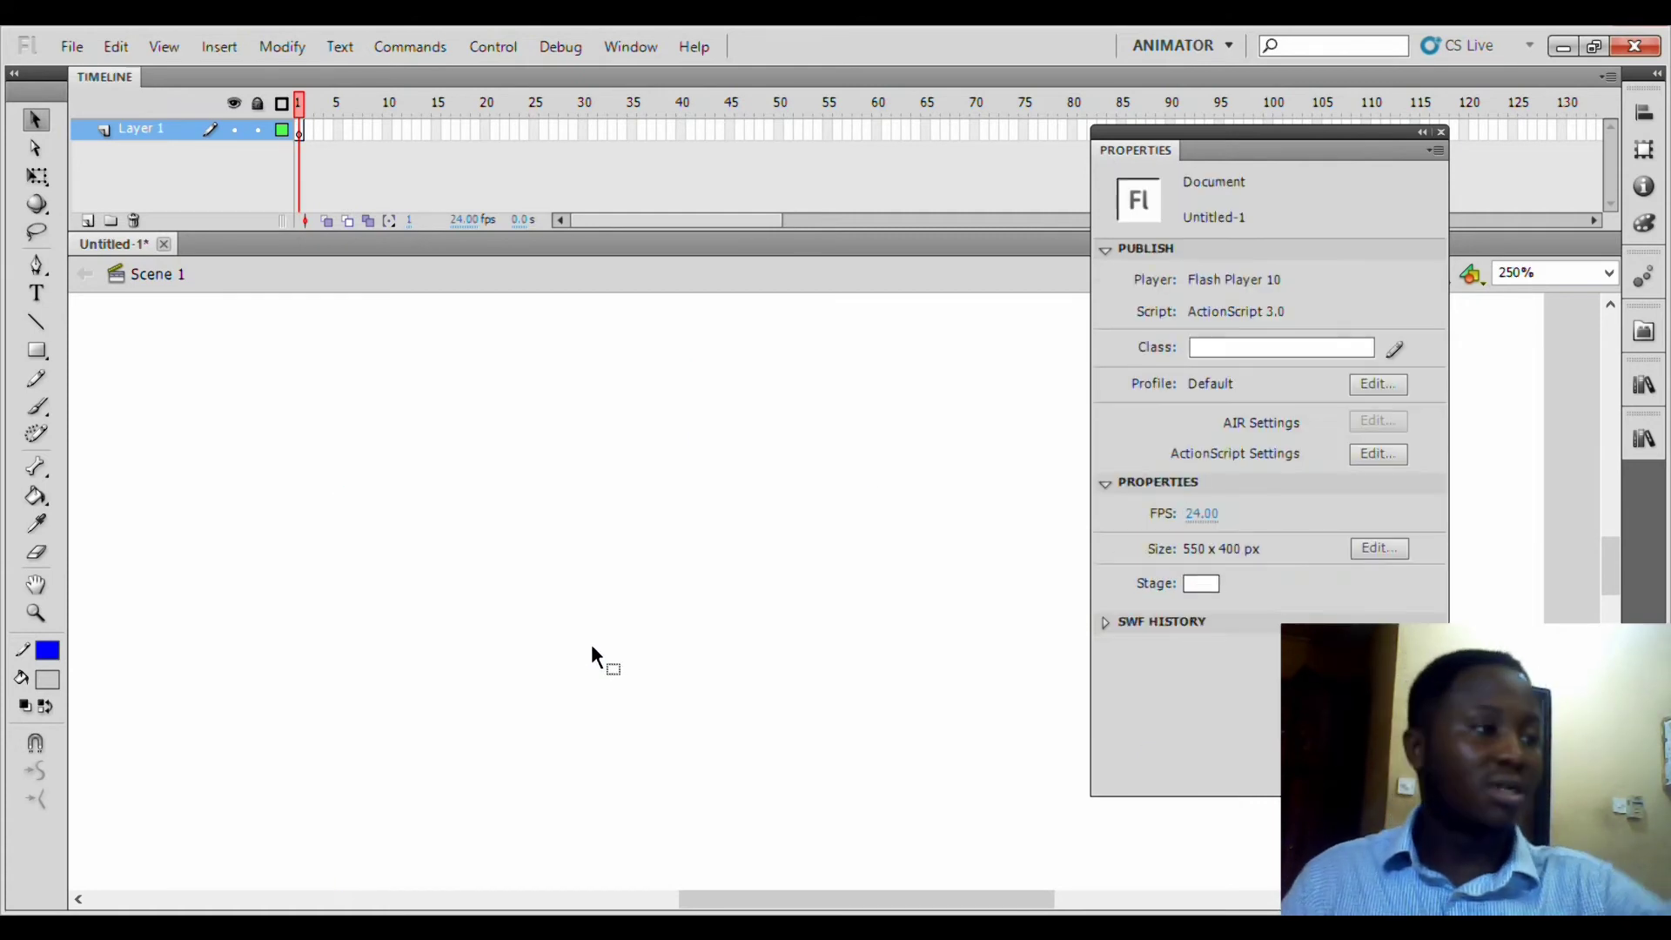
- Switch to the Rectangle tool, draw a small trial square on the stage and undo it
{"action": "left_click", "coordinate": [36, 350]}
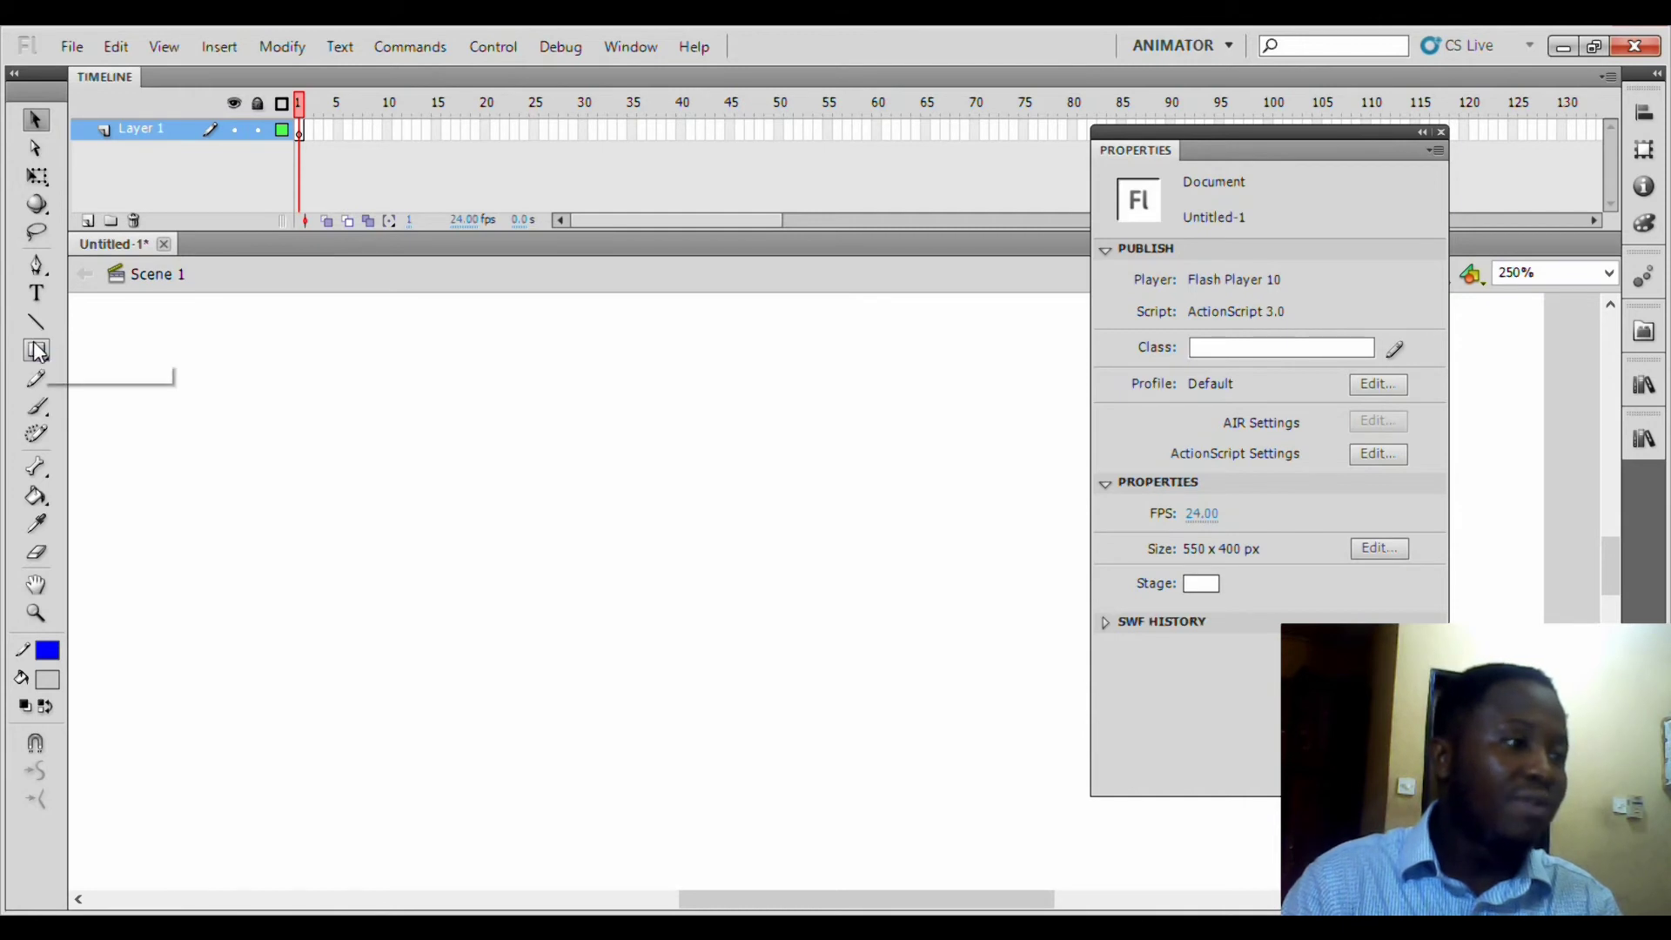
{"action": "left_click", "coordinate": [39, 360]}
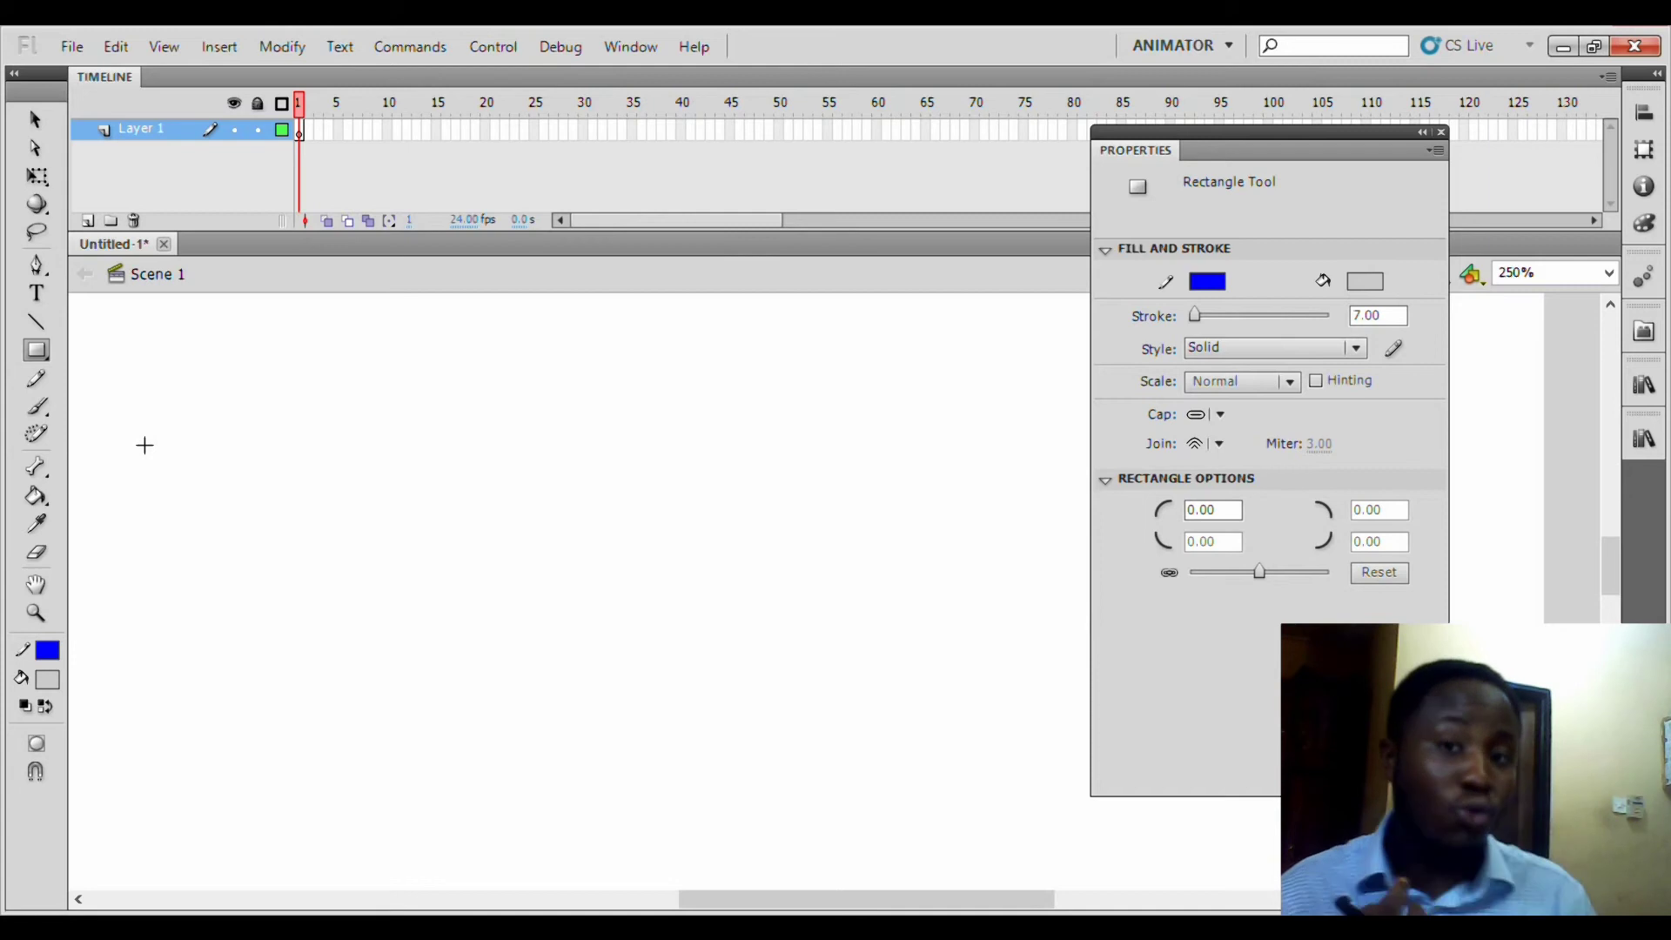
{"action": "left_click_drag", "start_coordinate": [318, 322], "coordinate": [357, 360]}
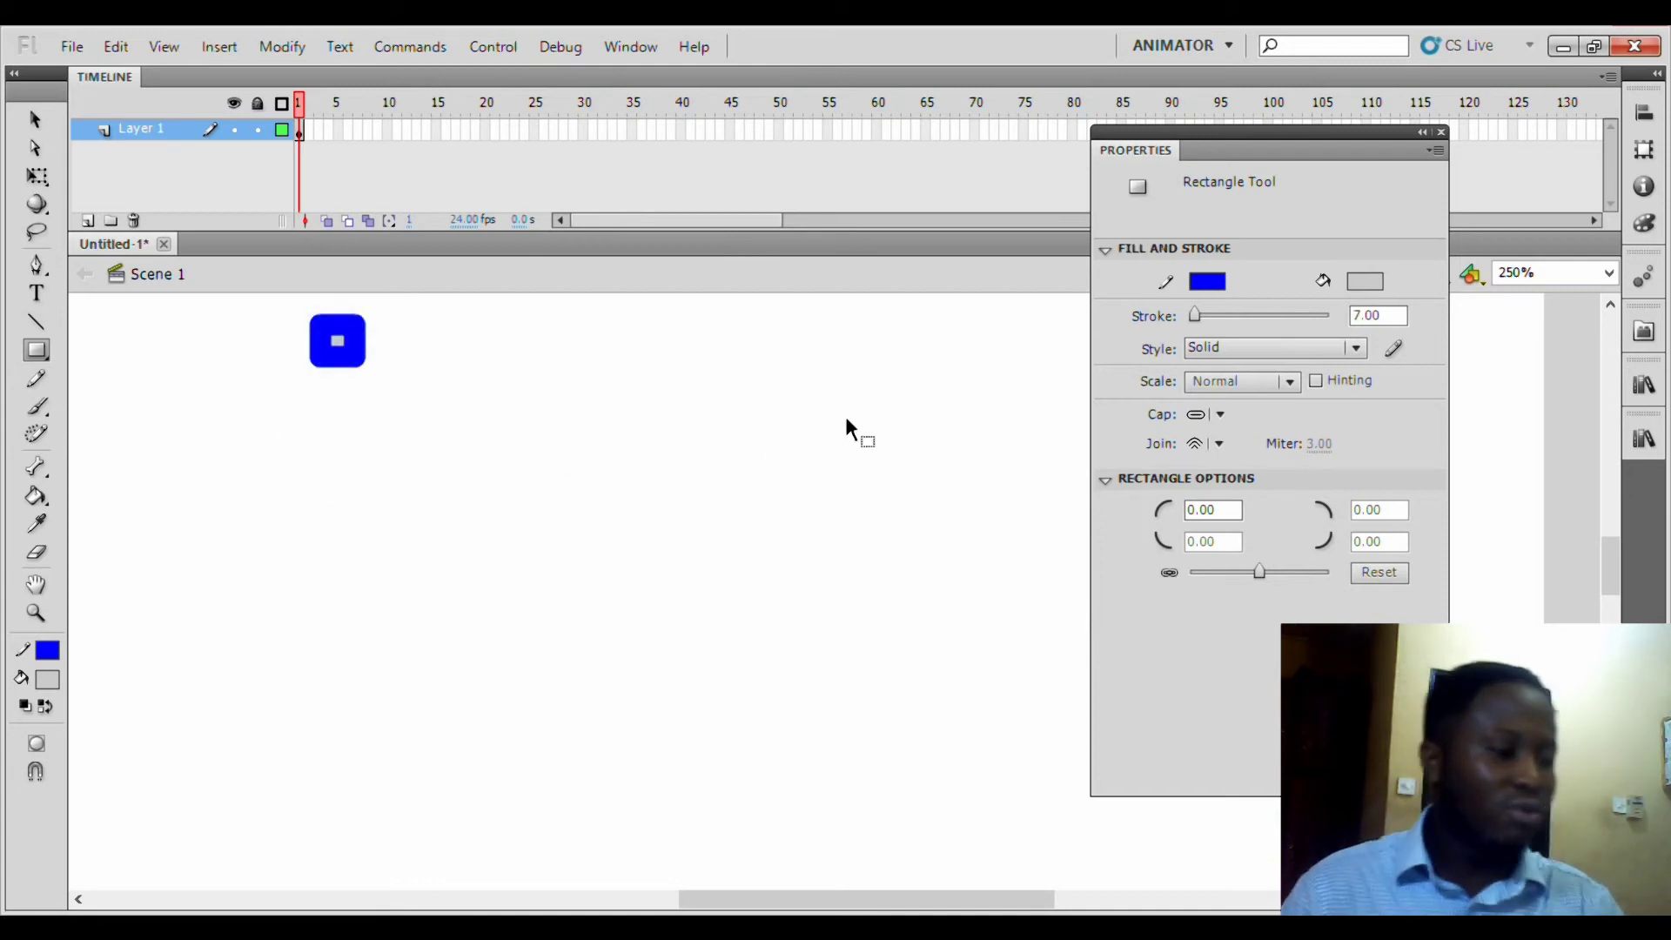
{"action": "key", "text": "ctrl+z"}
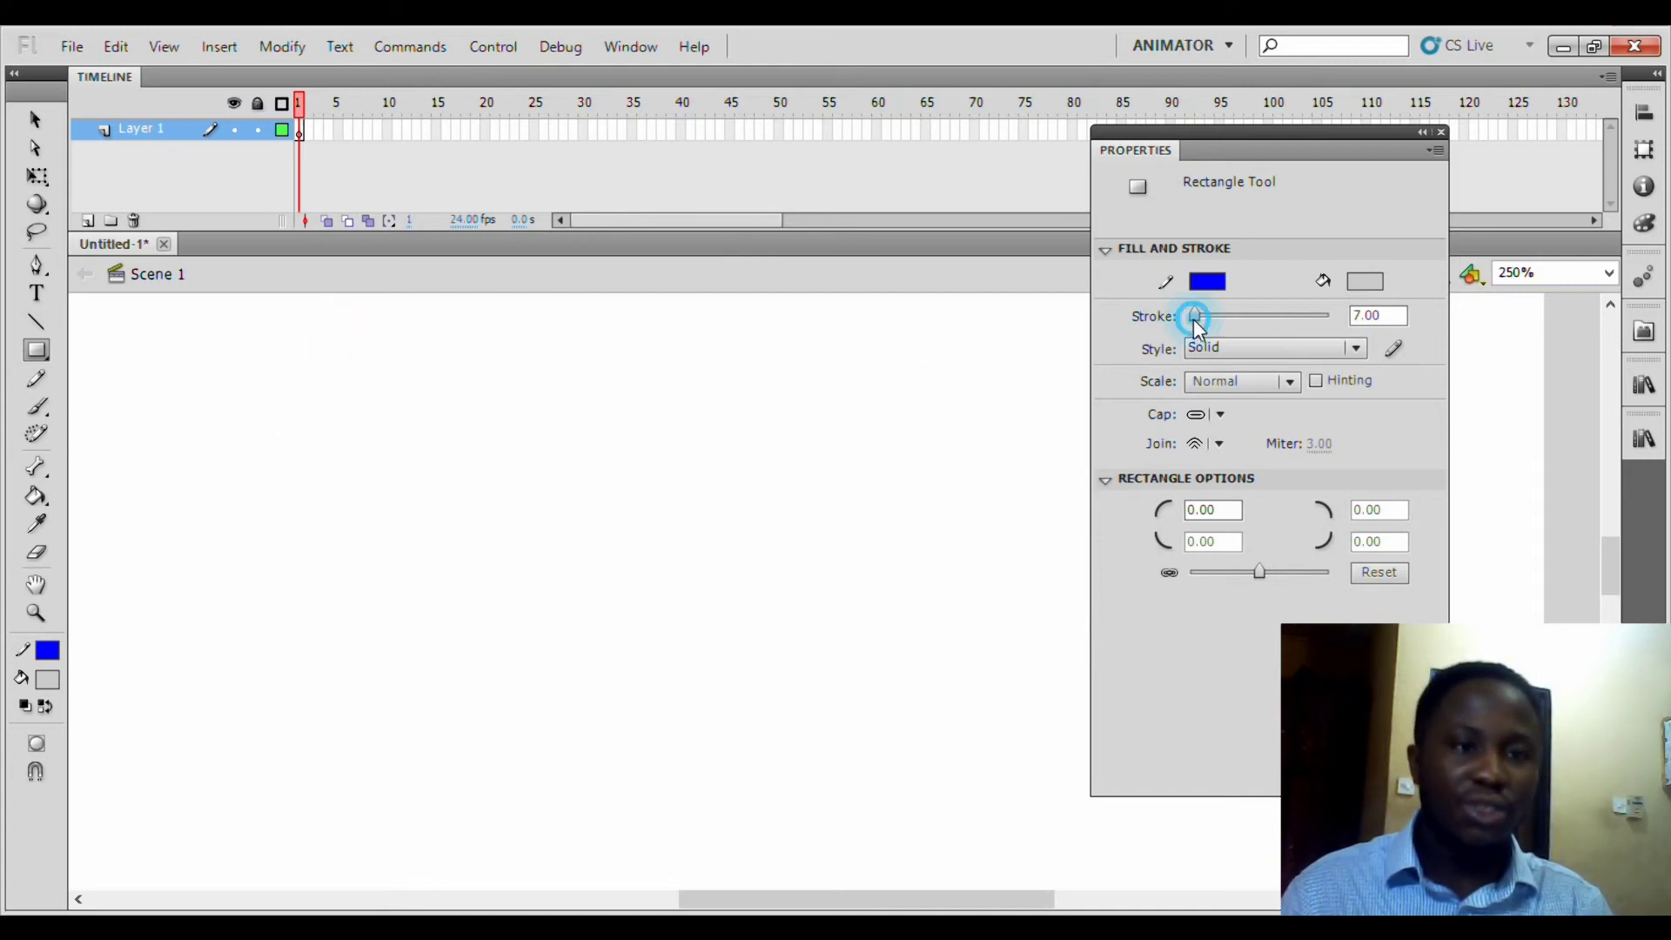
- Set the Rectangle tool's stroke to 0.10, its fill colour to red and its stroke colour to black
{"action": "left_click_drag", "start_coordinate": [1189, 326], "coordinate": [1192, 323]}
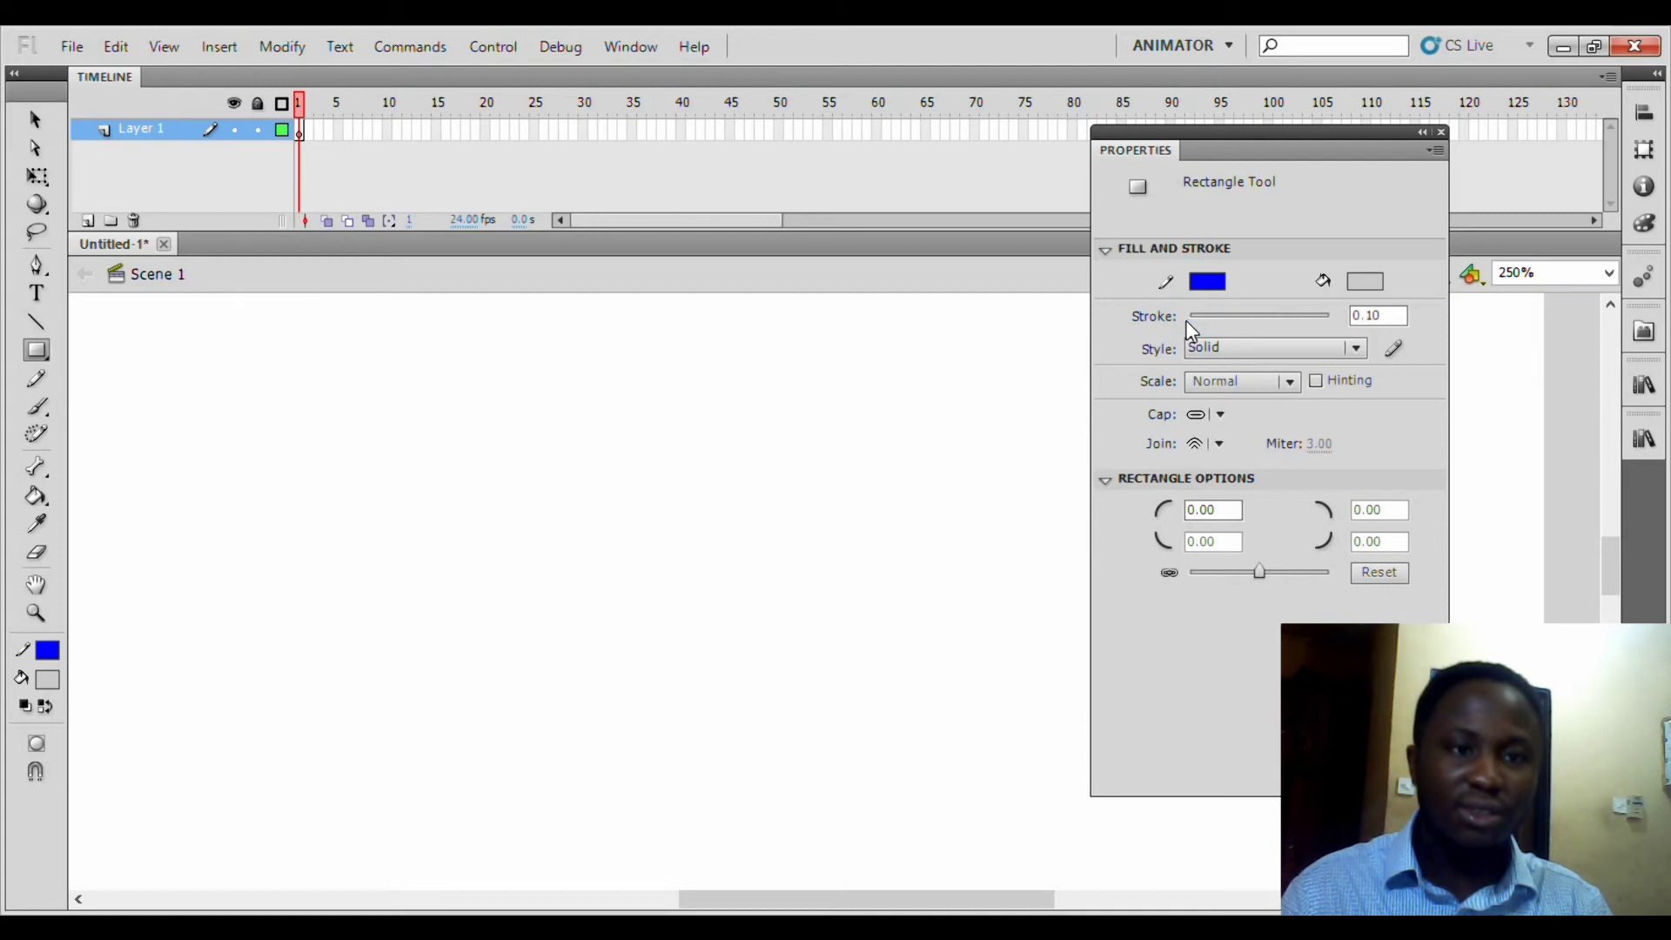
{"action": "left_click", "coordinate": [47, 682]}
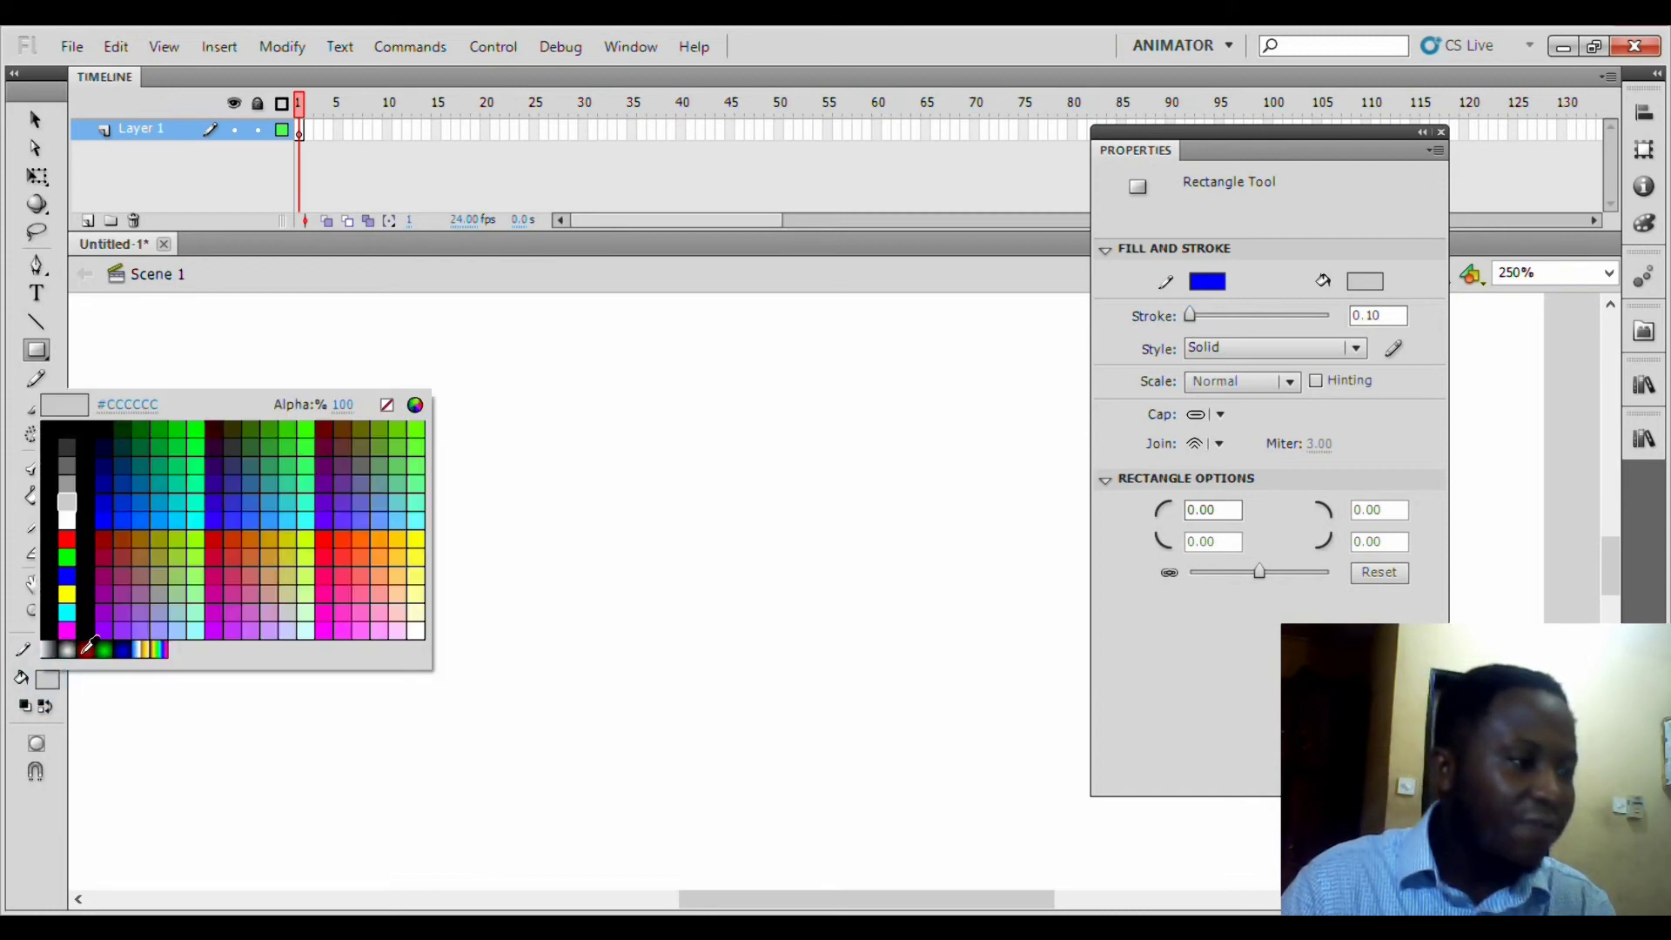
{"action": "left_click", "coordinate": [331, 542]}
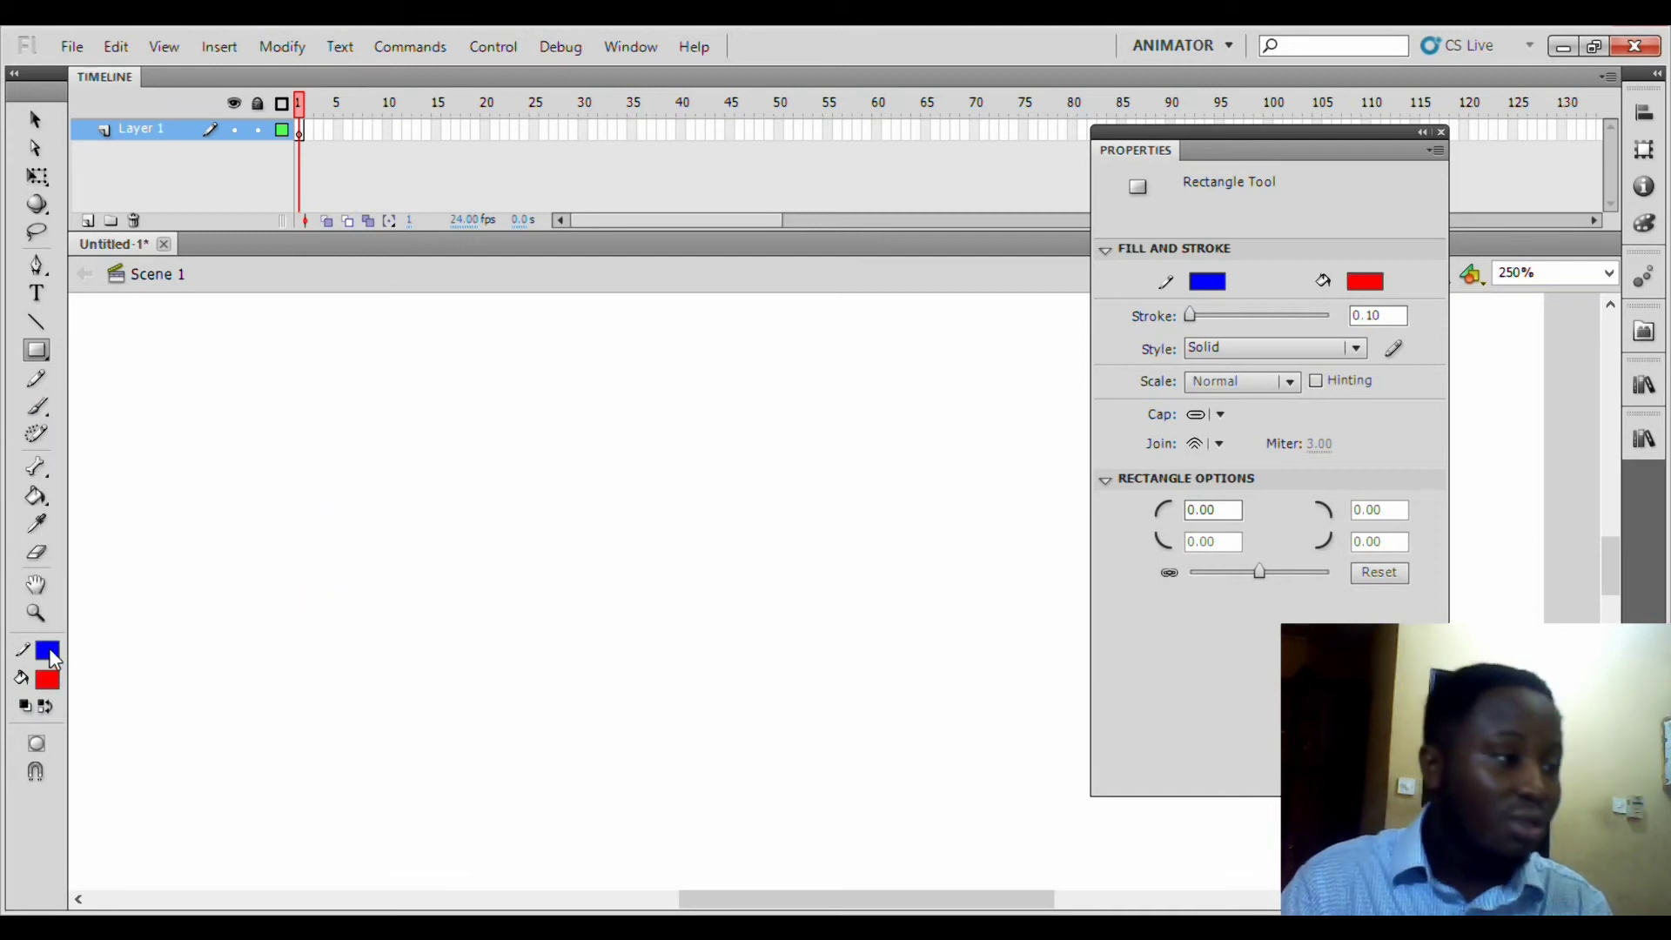
{"action": "left_click", "coordinate": [48, 653]}
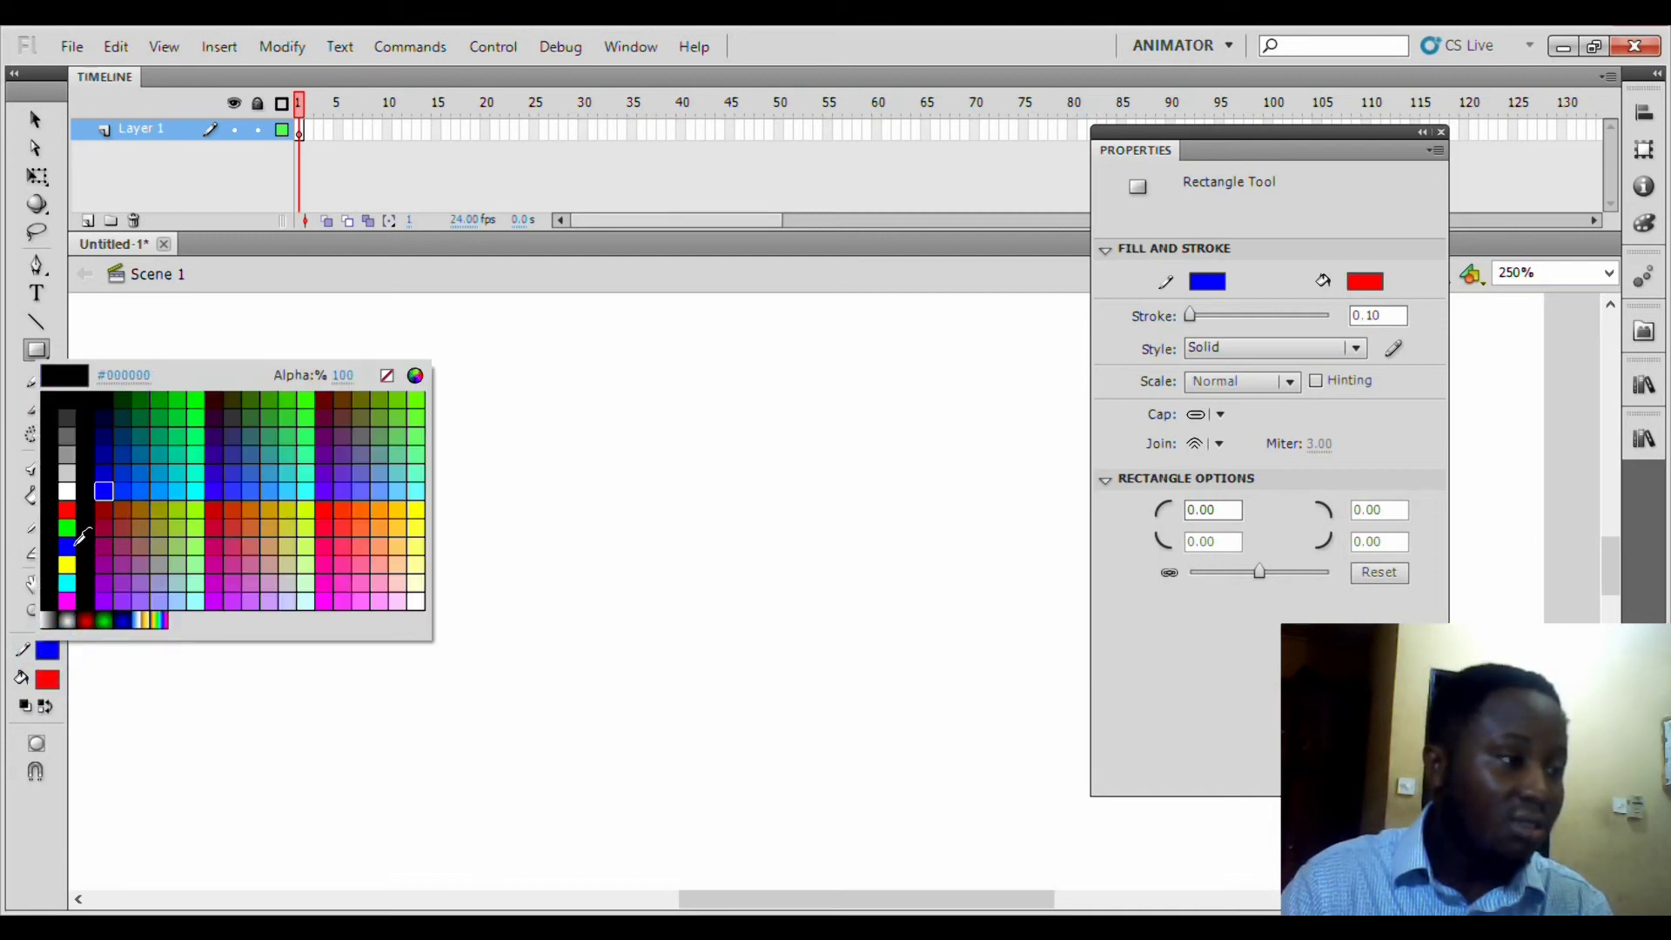
{"action": "left_click", "coordinate": [68, 399]}
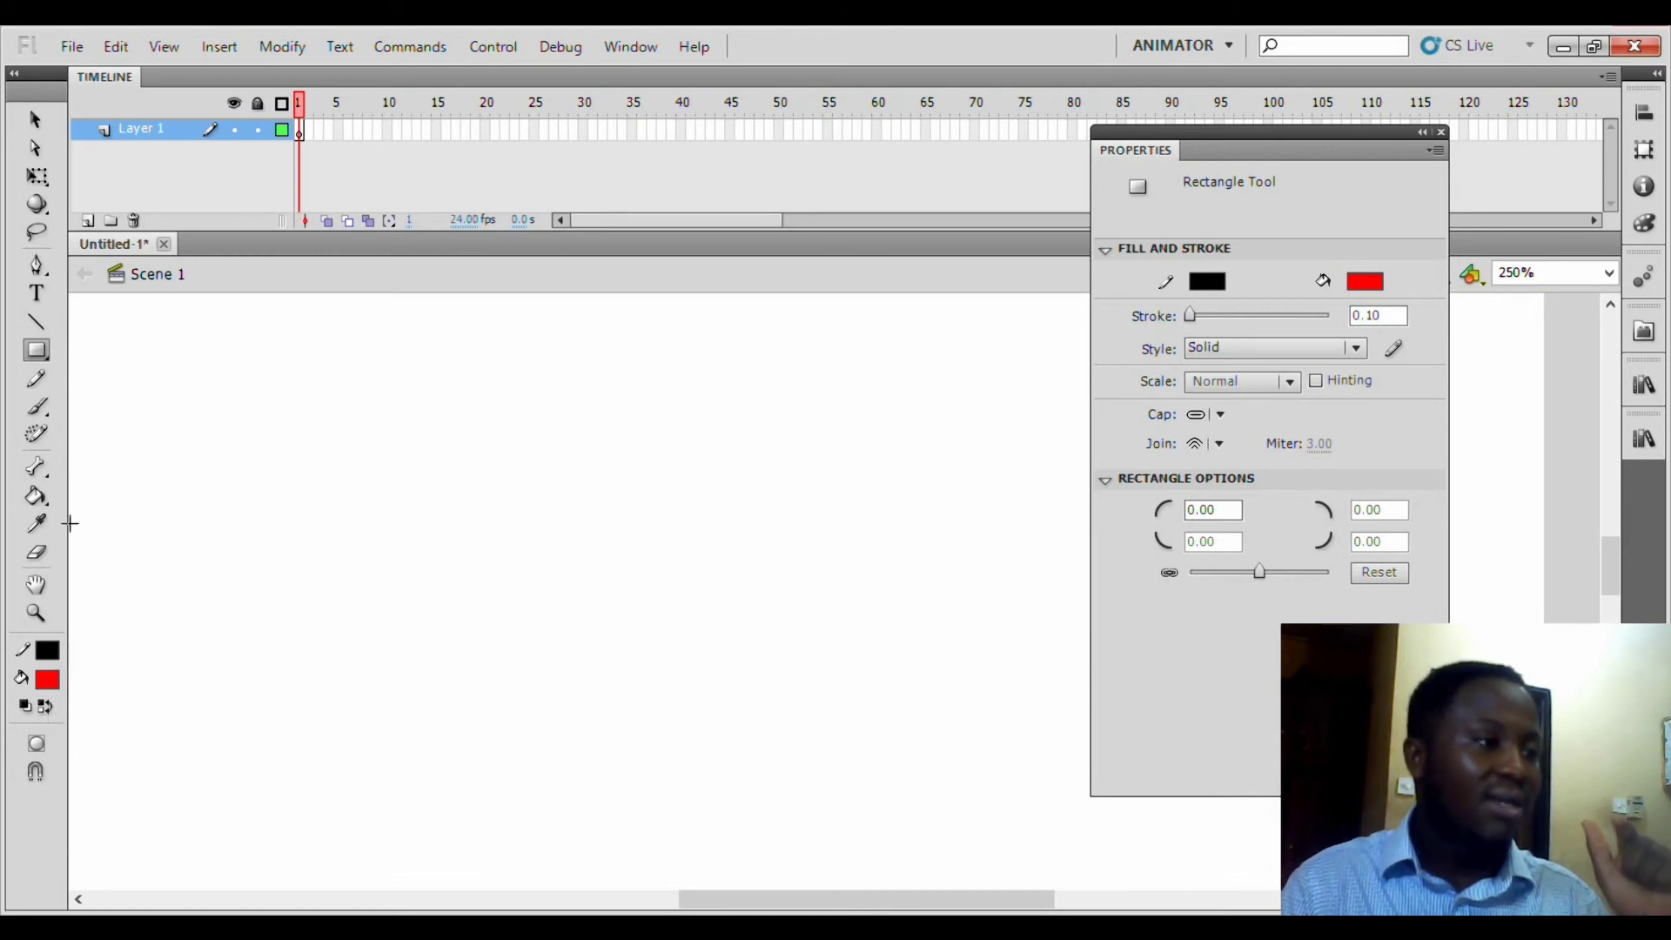
- Draw a red rectangle with a thin black outline, about 188 by 81 px, in the upper middle of the stage
{"action": "left_click", "coordinate": [46, 361]}
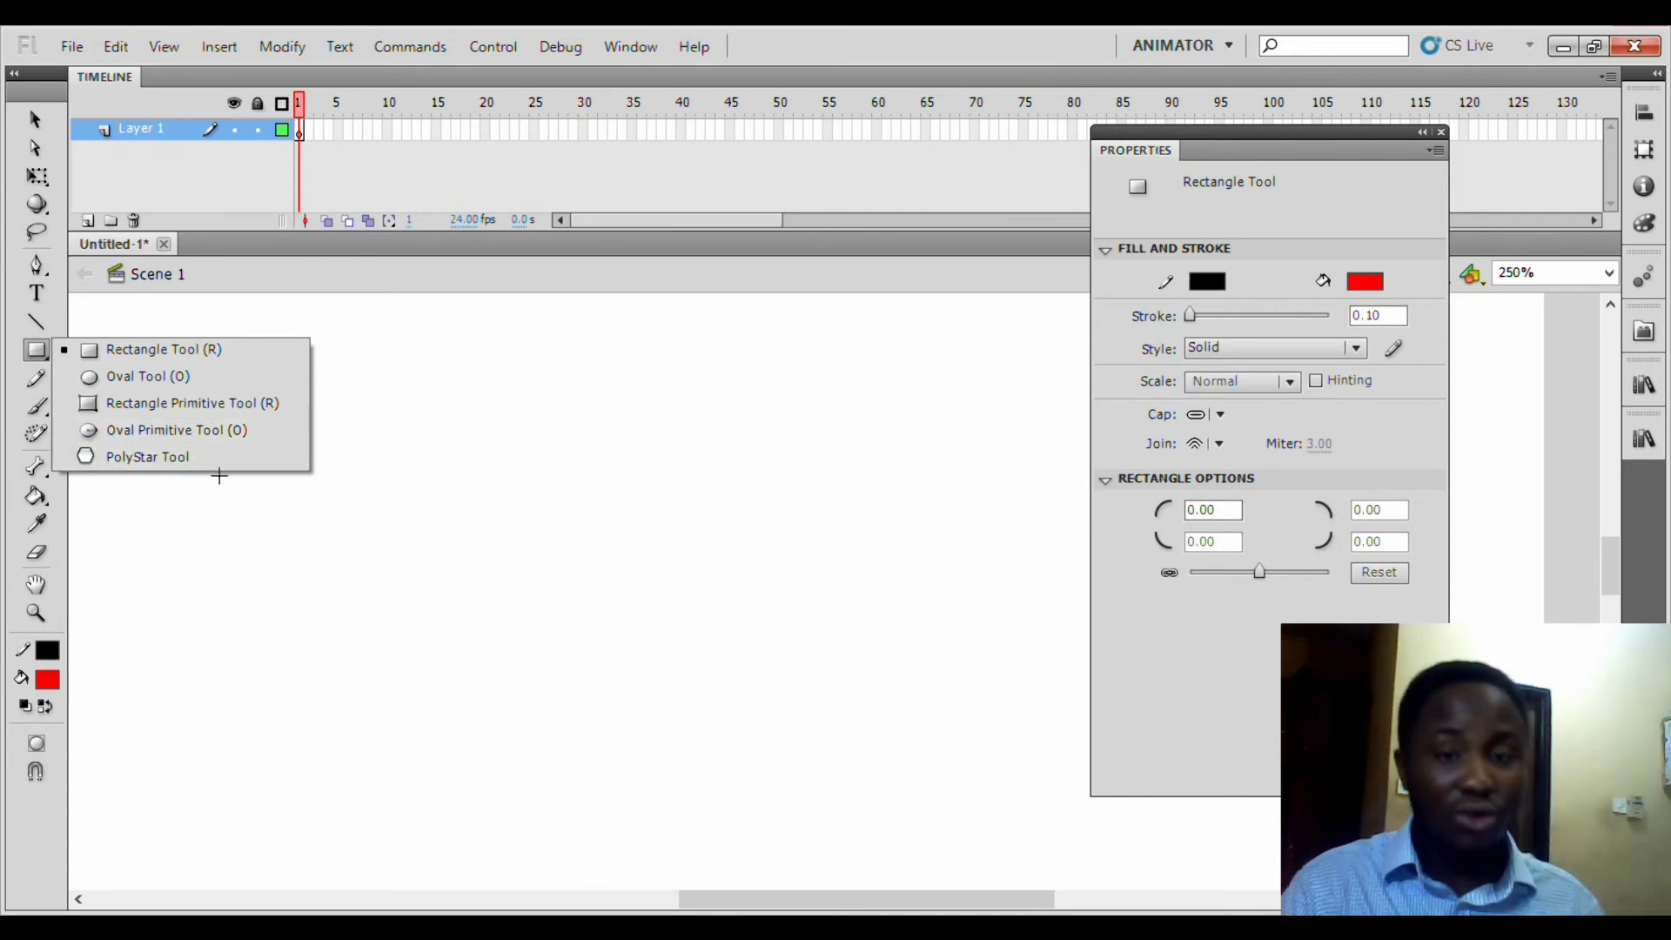
{"action": "left_click", "coordinate": [26, 368]}
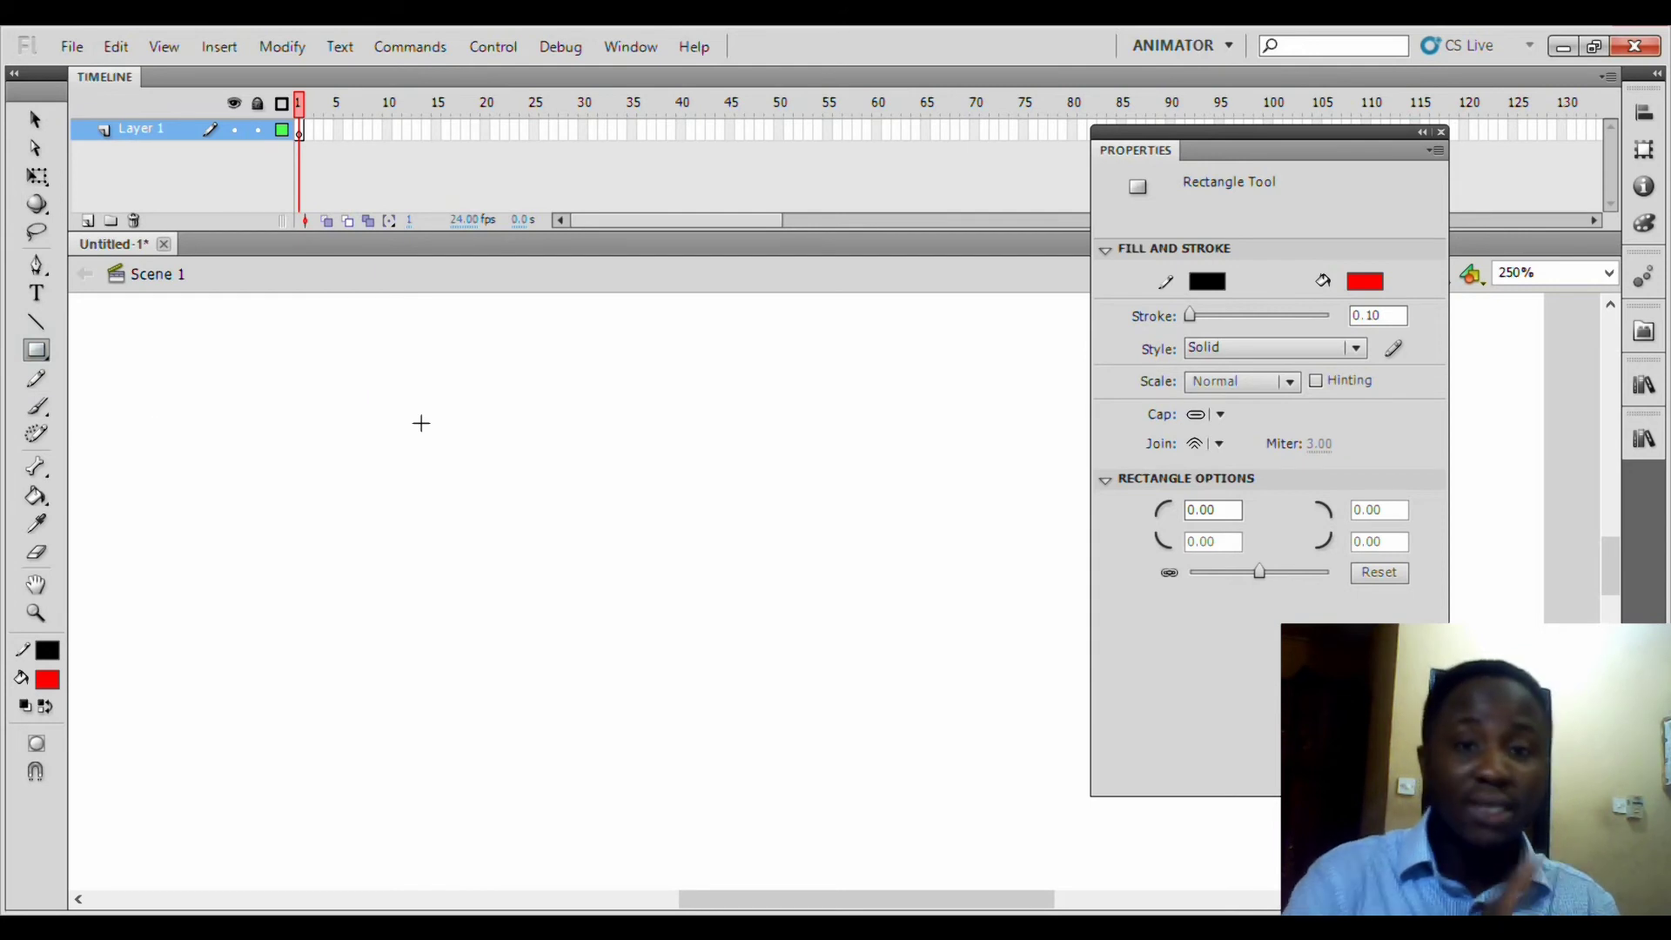
{"action": "mouse_move", "coordinate": [327, 355]}
{"action": "left_mouse_down"}
{"action": "mouse_move", "coordinate": [390, 417]}
{"action": "mouse_move", "coordinate": [813, 648]}
{"action": "mouse_move", "coordinate": [843, 619]}
{"action": "mouse_move", "coordinate": [860, 626]}
{"action": "mouse_move", "coordinate": [346, 396]}
{"action": "mouse_move", "coordinate": [901, 601]}
{"action": "left_mouse_up"}
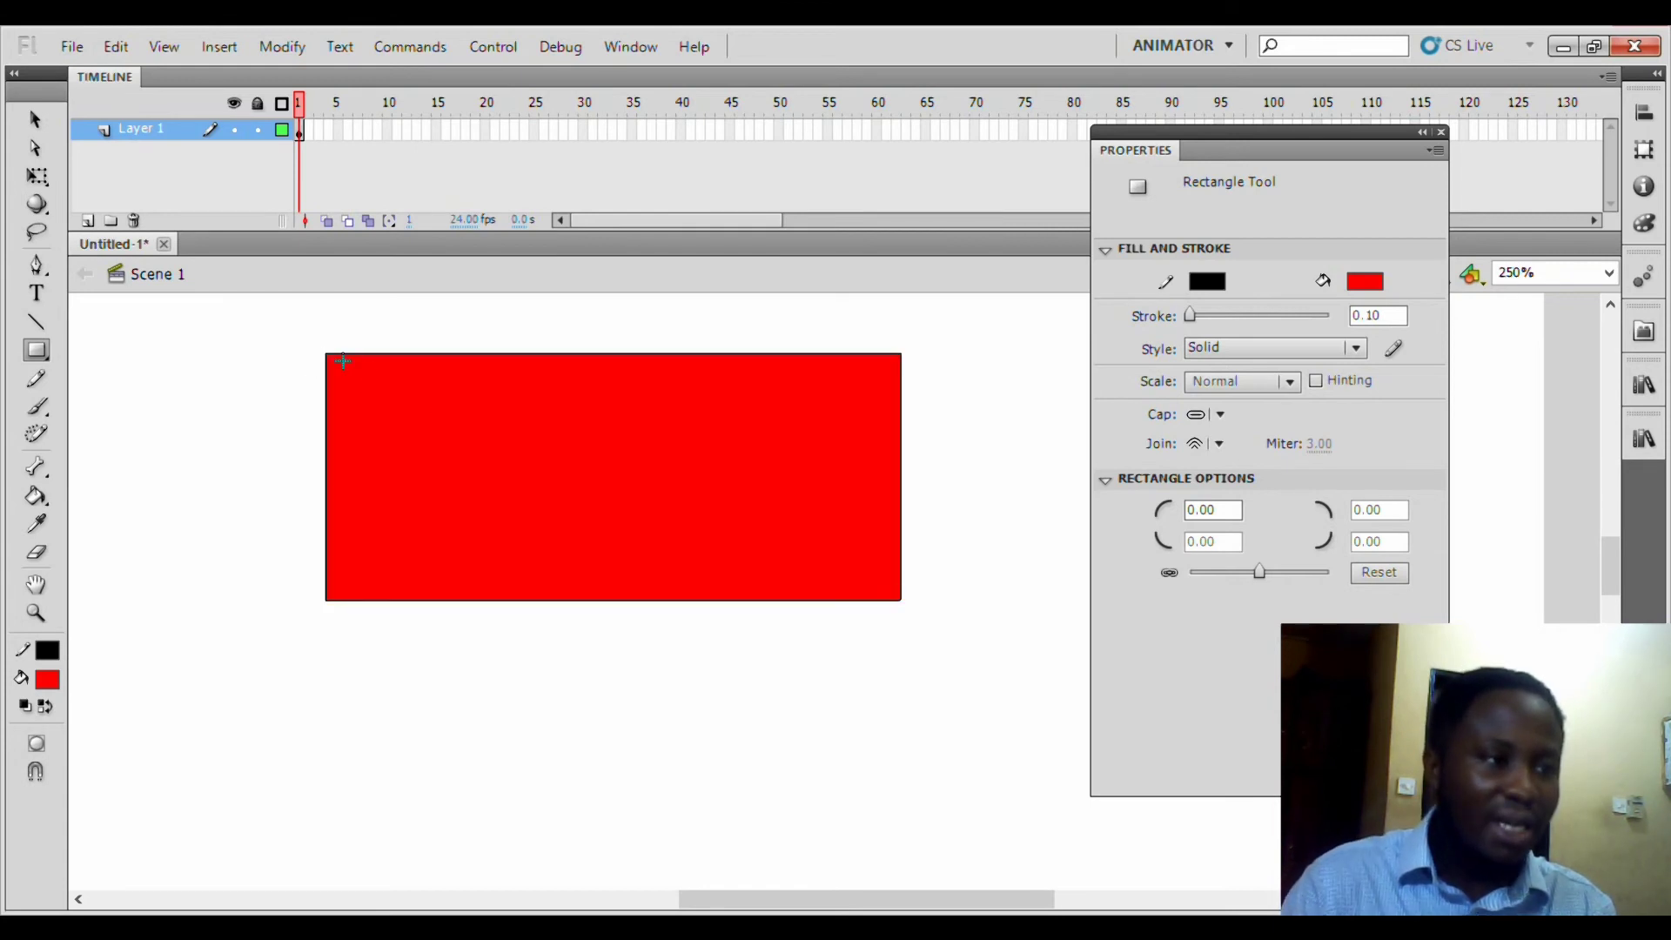
- Select the whole rectangle with the Free Transform tool and set its stroke to 8.85
{"action": "key", "text": "q"}
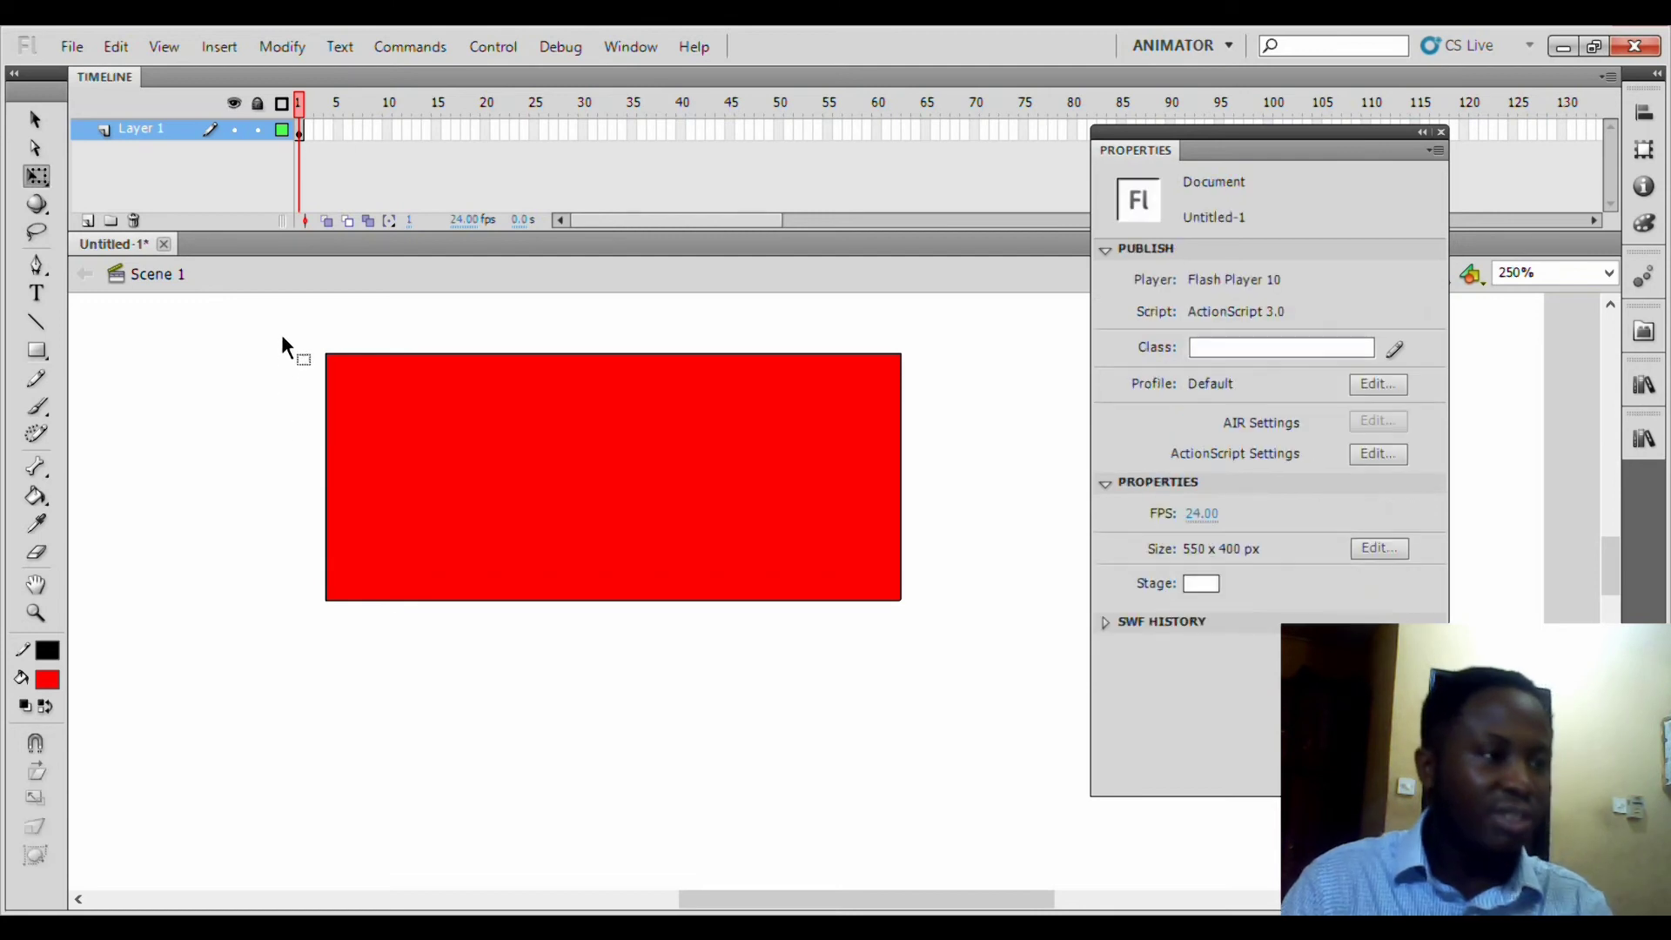
{"action": "left_click_drag", "start_coordinate": [279, 335], "coordinate": [984, 651]}
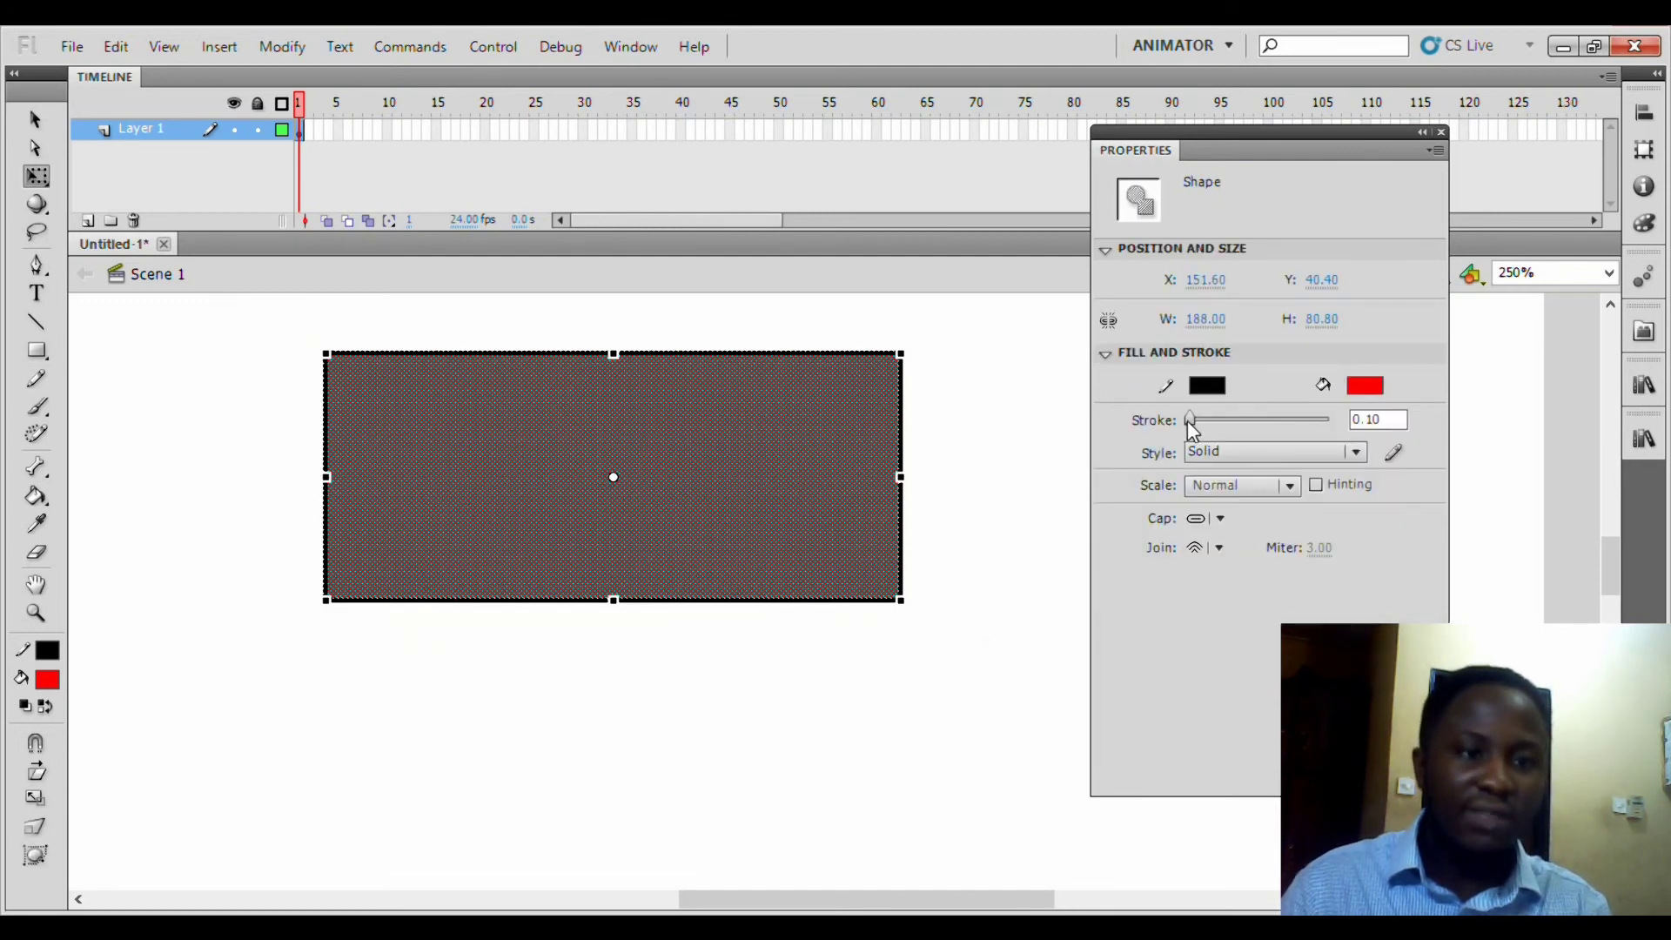
{"action": "left_click_drag", "start_coordinate": [1187, 420], "coordinate": [1197, 419]}
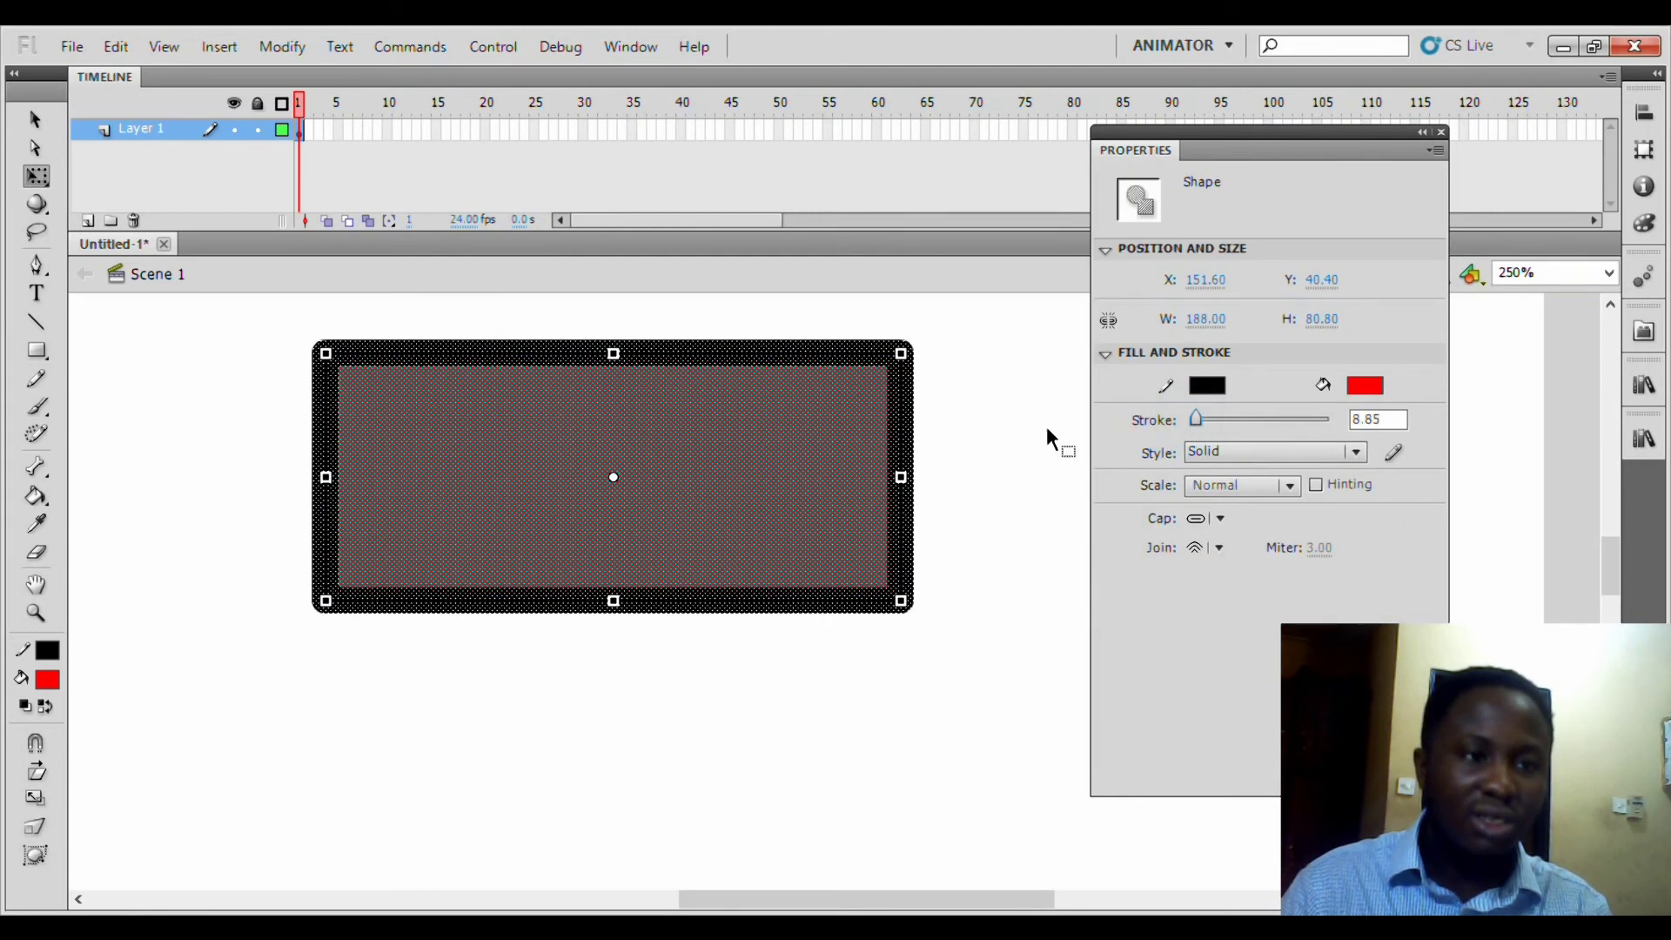
{"action": "left_click", "coordinate": [1047, 429]}
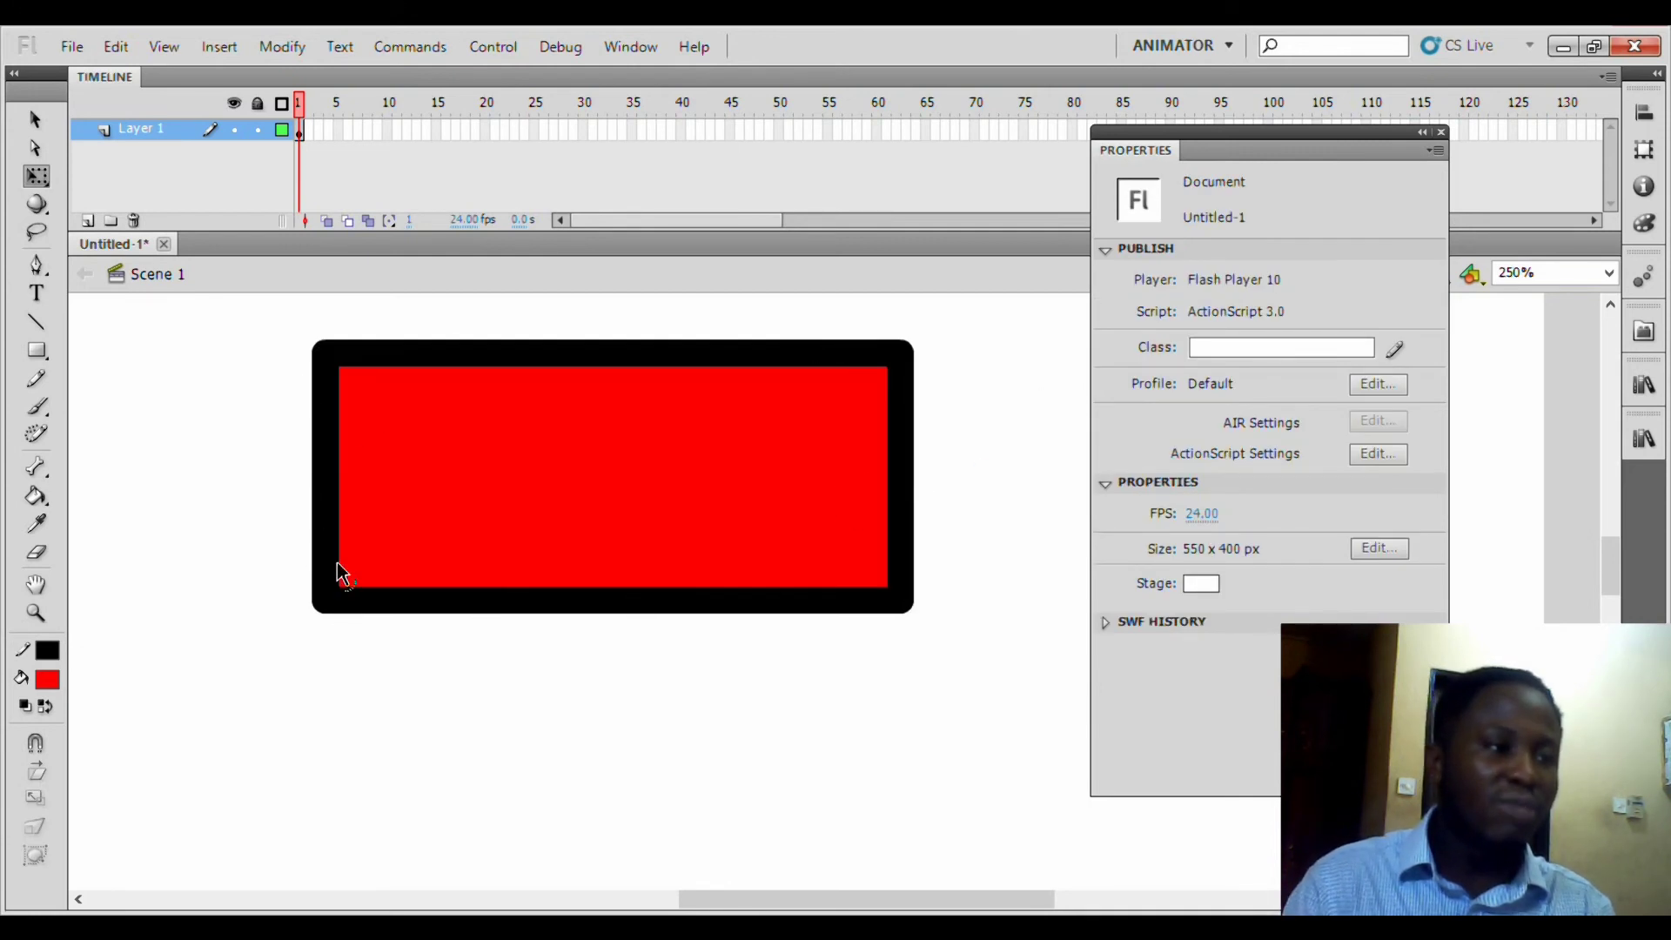
- Select the rectangle's entire black outline and thicken its stroke to 14.11
{"action": "left_click", "coordinate": [648, 481]}
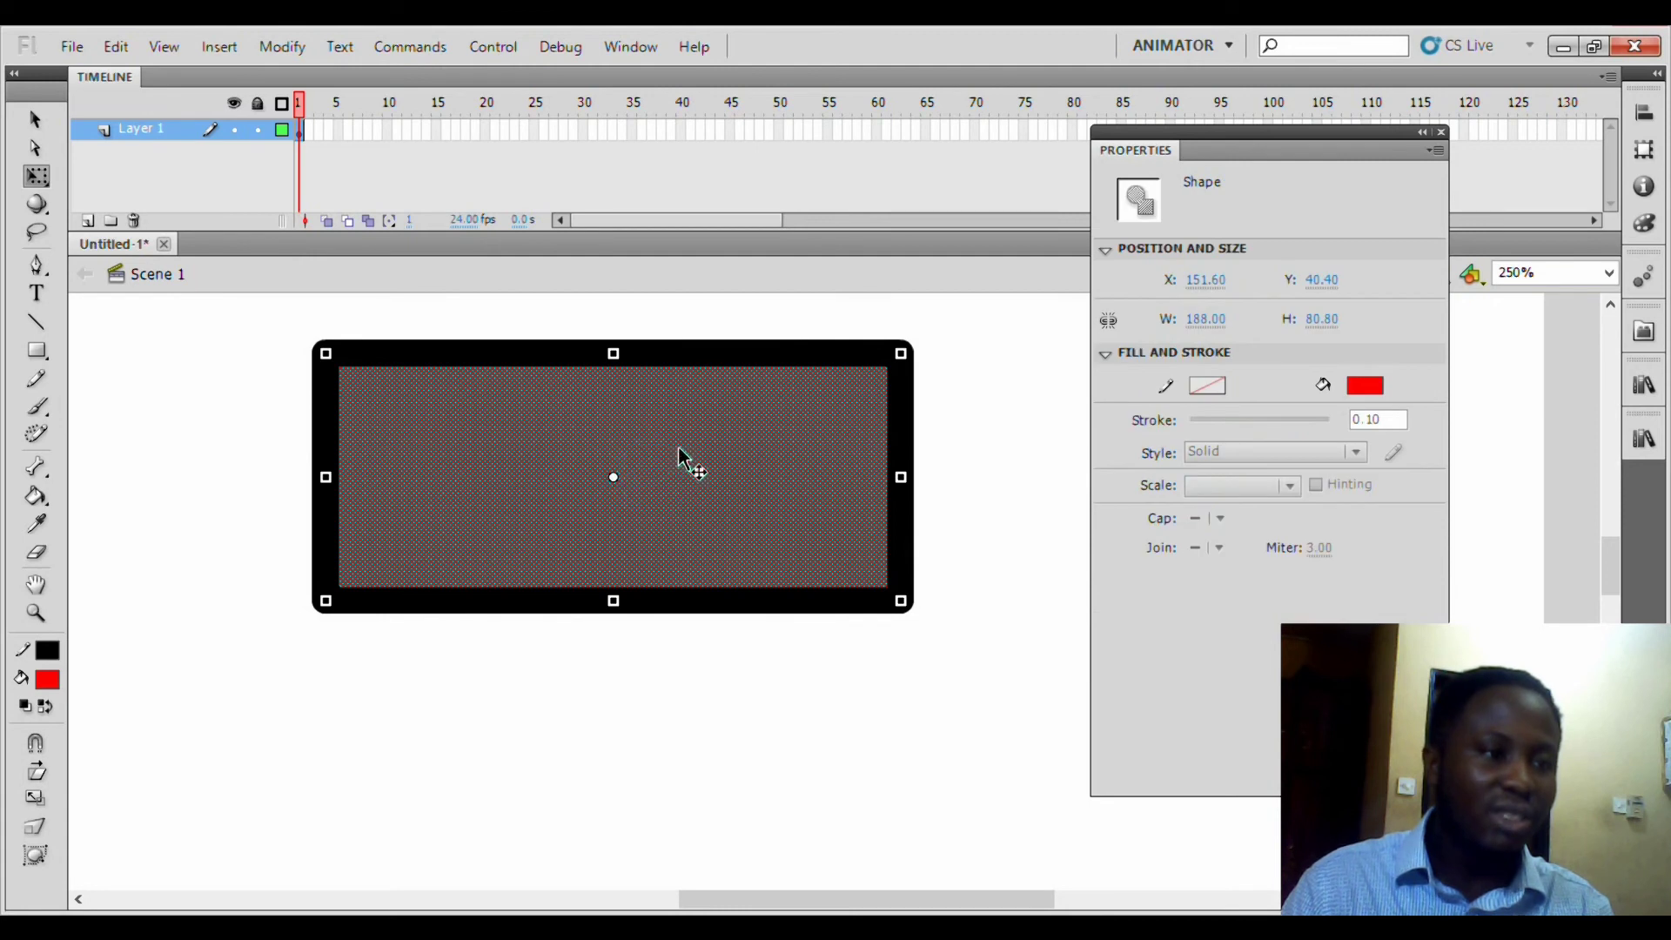
{"action": "left_click", "coordinate": [928, 359]}
{"action": "left_click", "coordinate": [904, 370]}
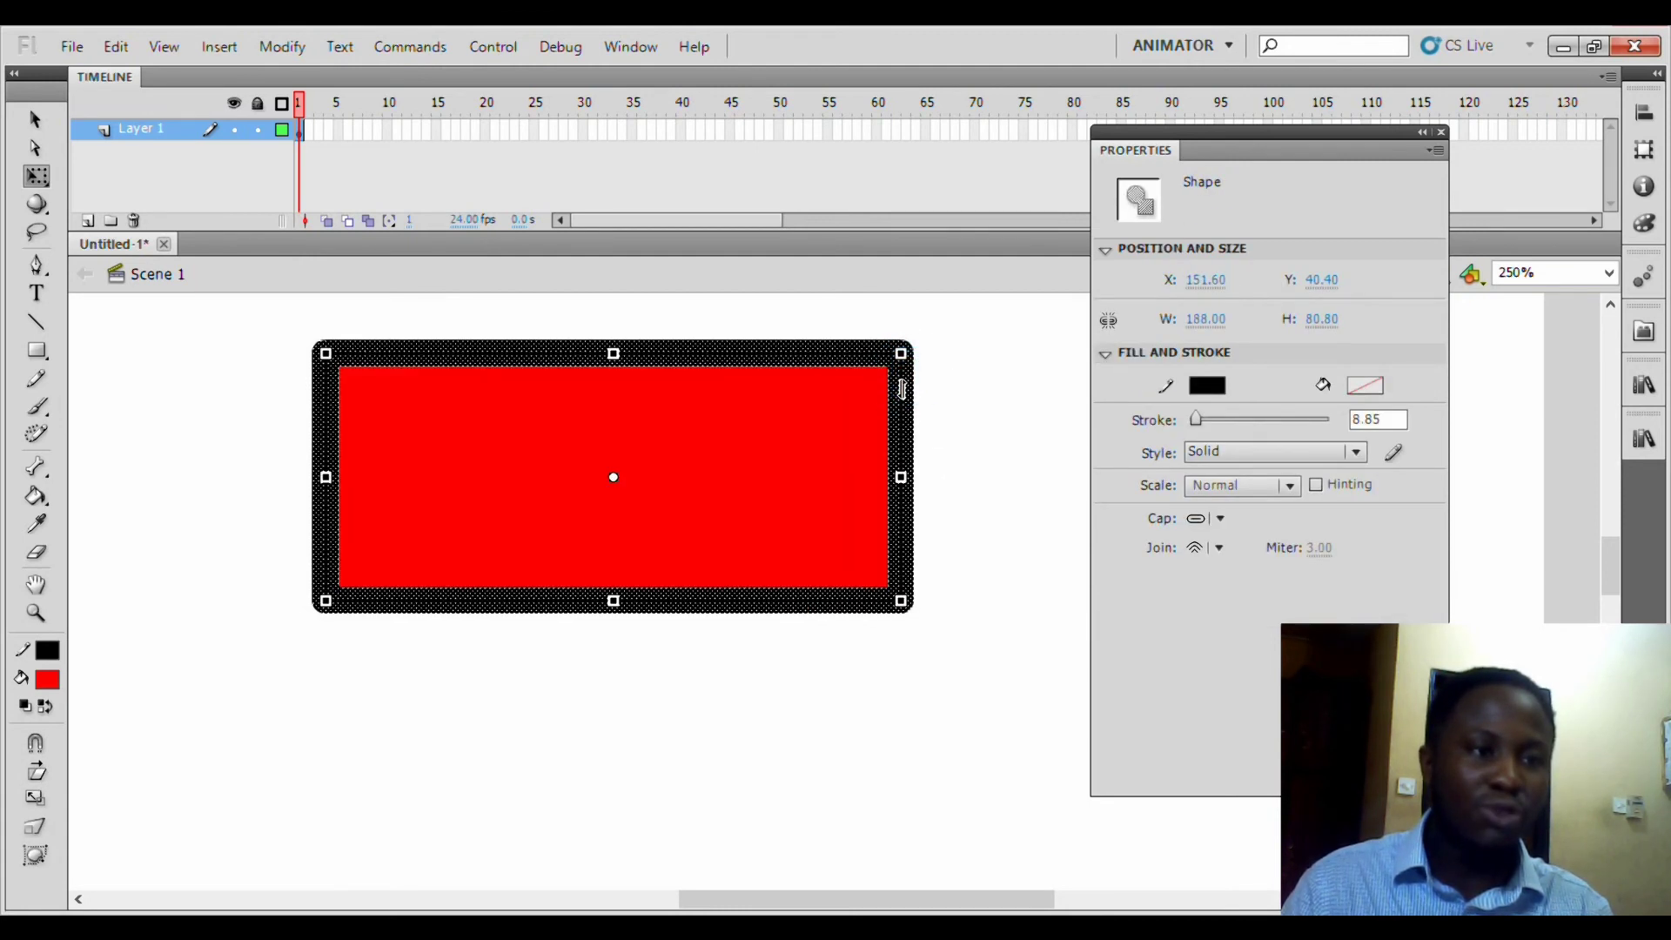
{"action": "left_click", "coordinate": [921, 402]}
{"action": "left_click", "coordinate": [904, 411]}
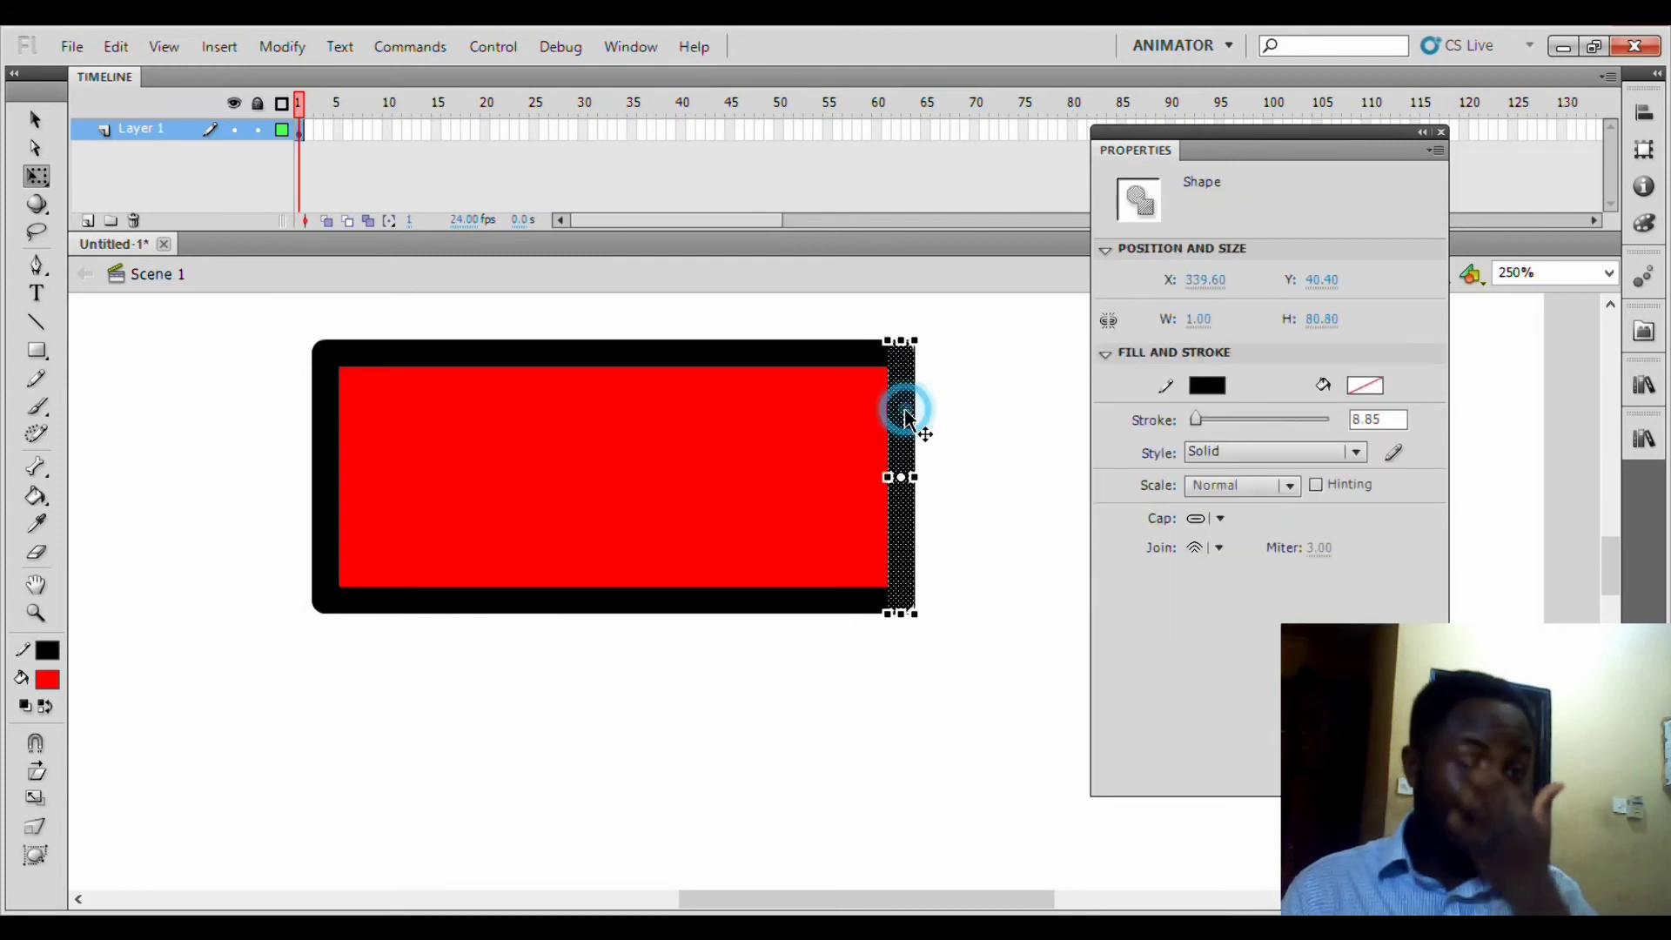
{"action": "double_click", "coordinate": [905, 417]}
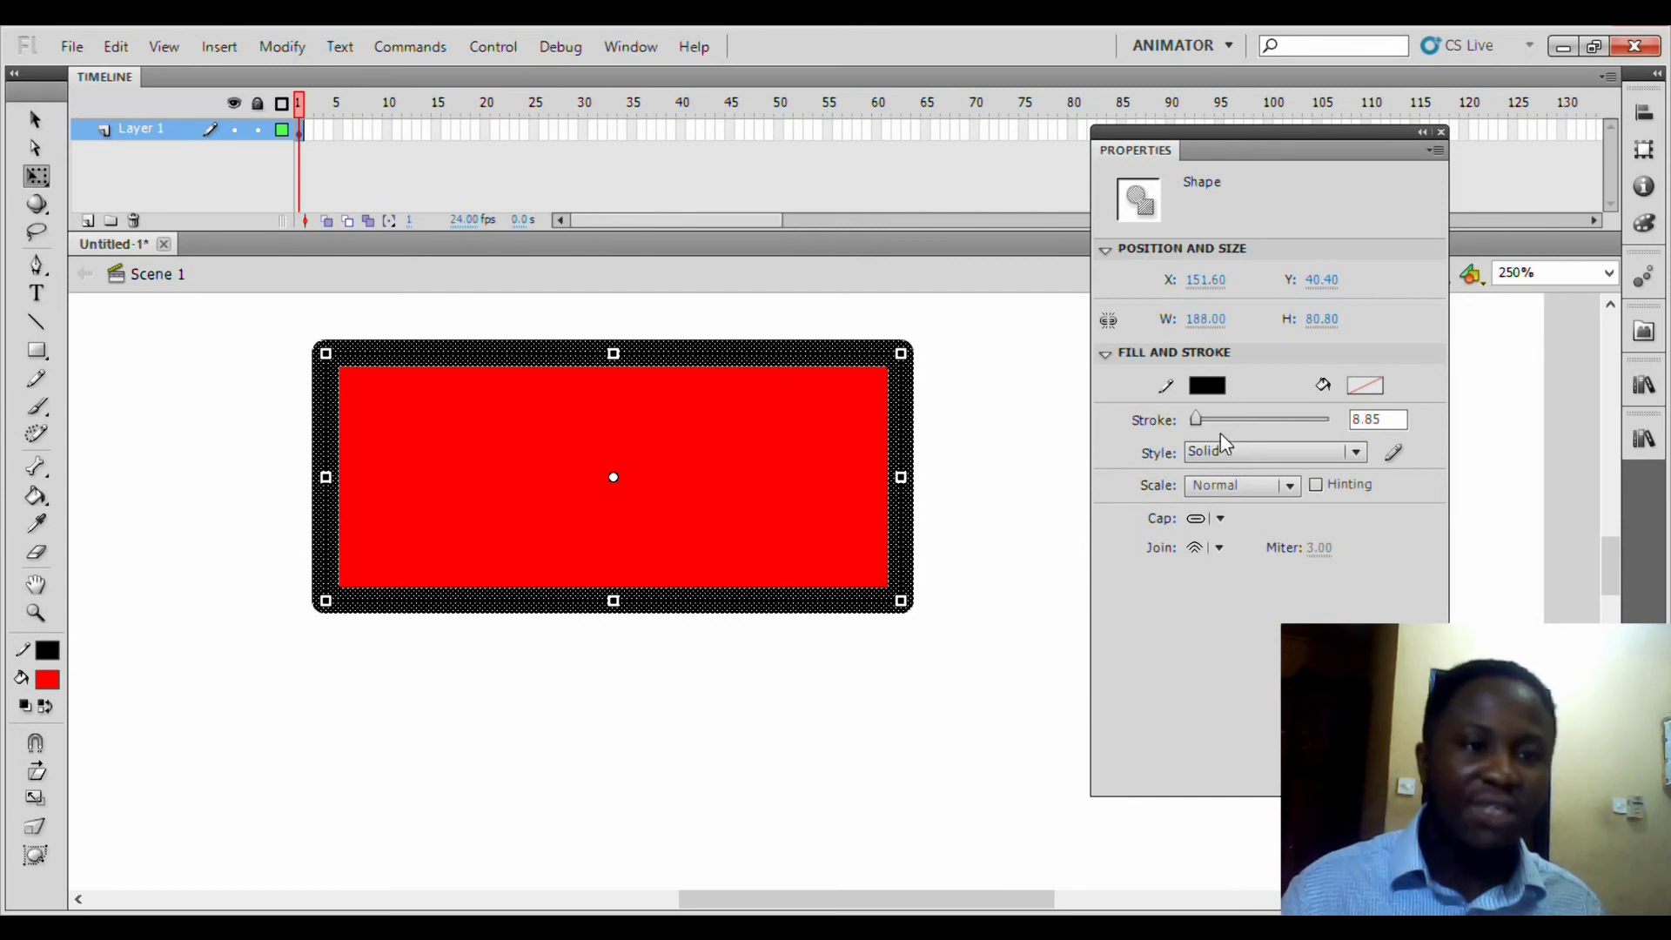
{"action": "left_click_drag", "start_coordinate": [1206, 422], "coordinate": [1205, 427]}
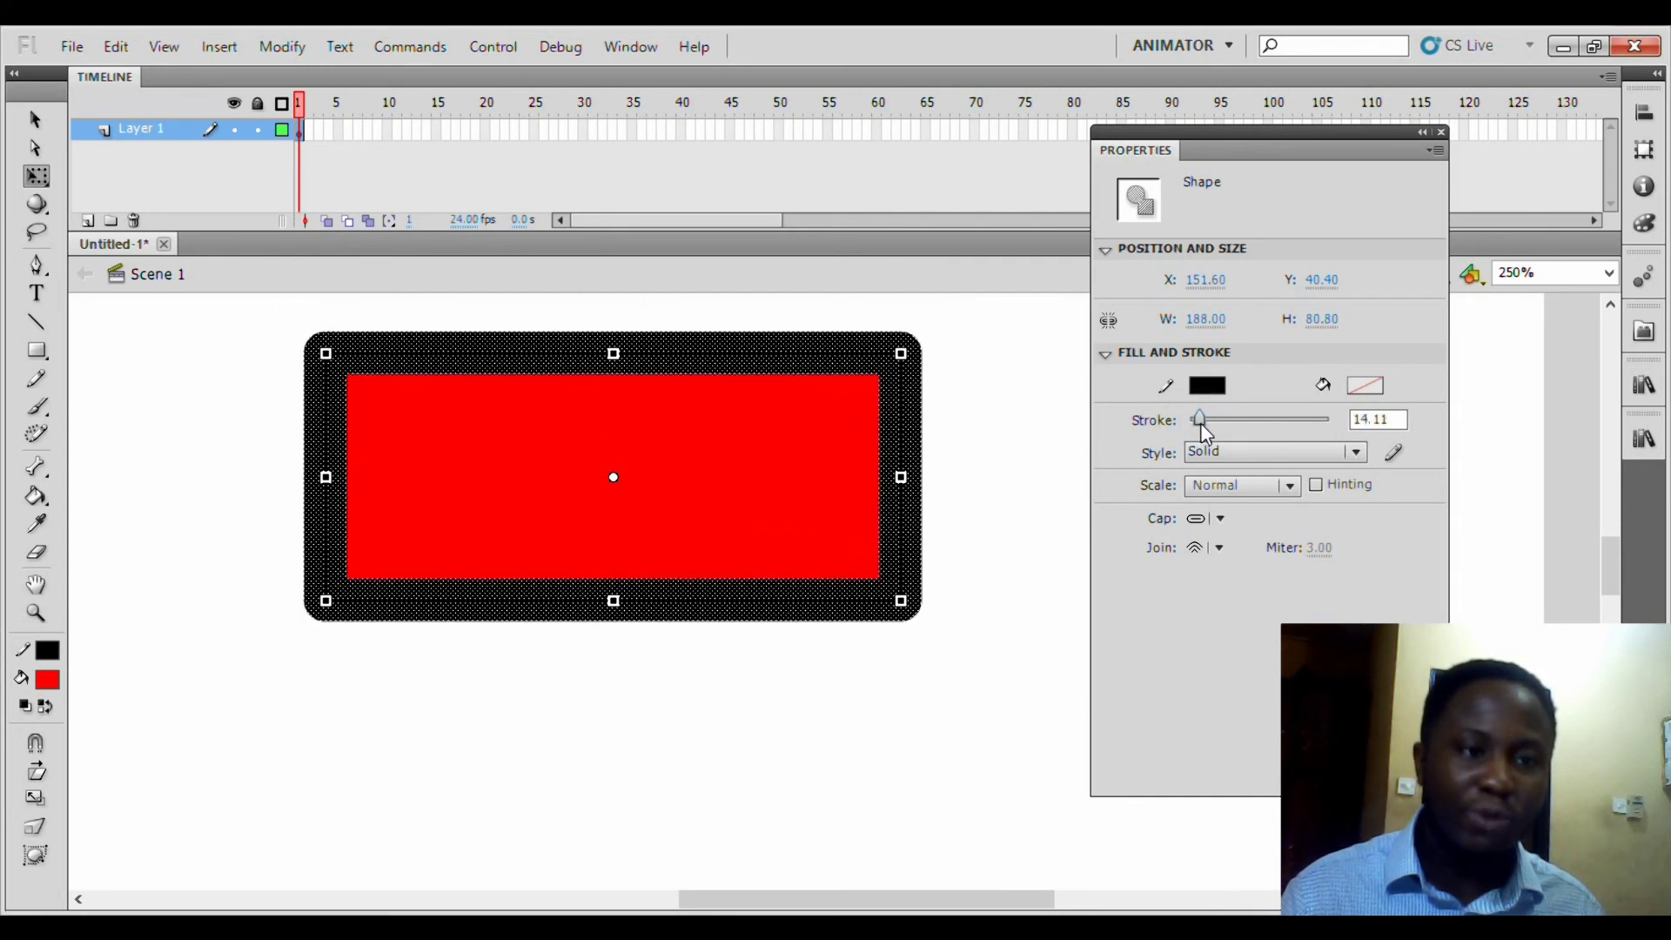
- Select the rectangle's fill and outline together and try the Ragged and Stippled stroke styles on it
{"action": "left_click", "coordinate": [515, 677]}
{"action": "left_click", "coordinate": [605, 468]}
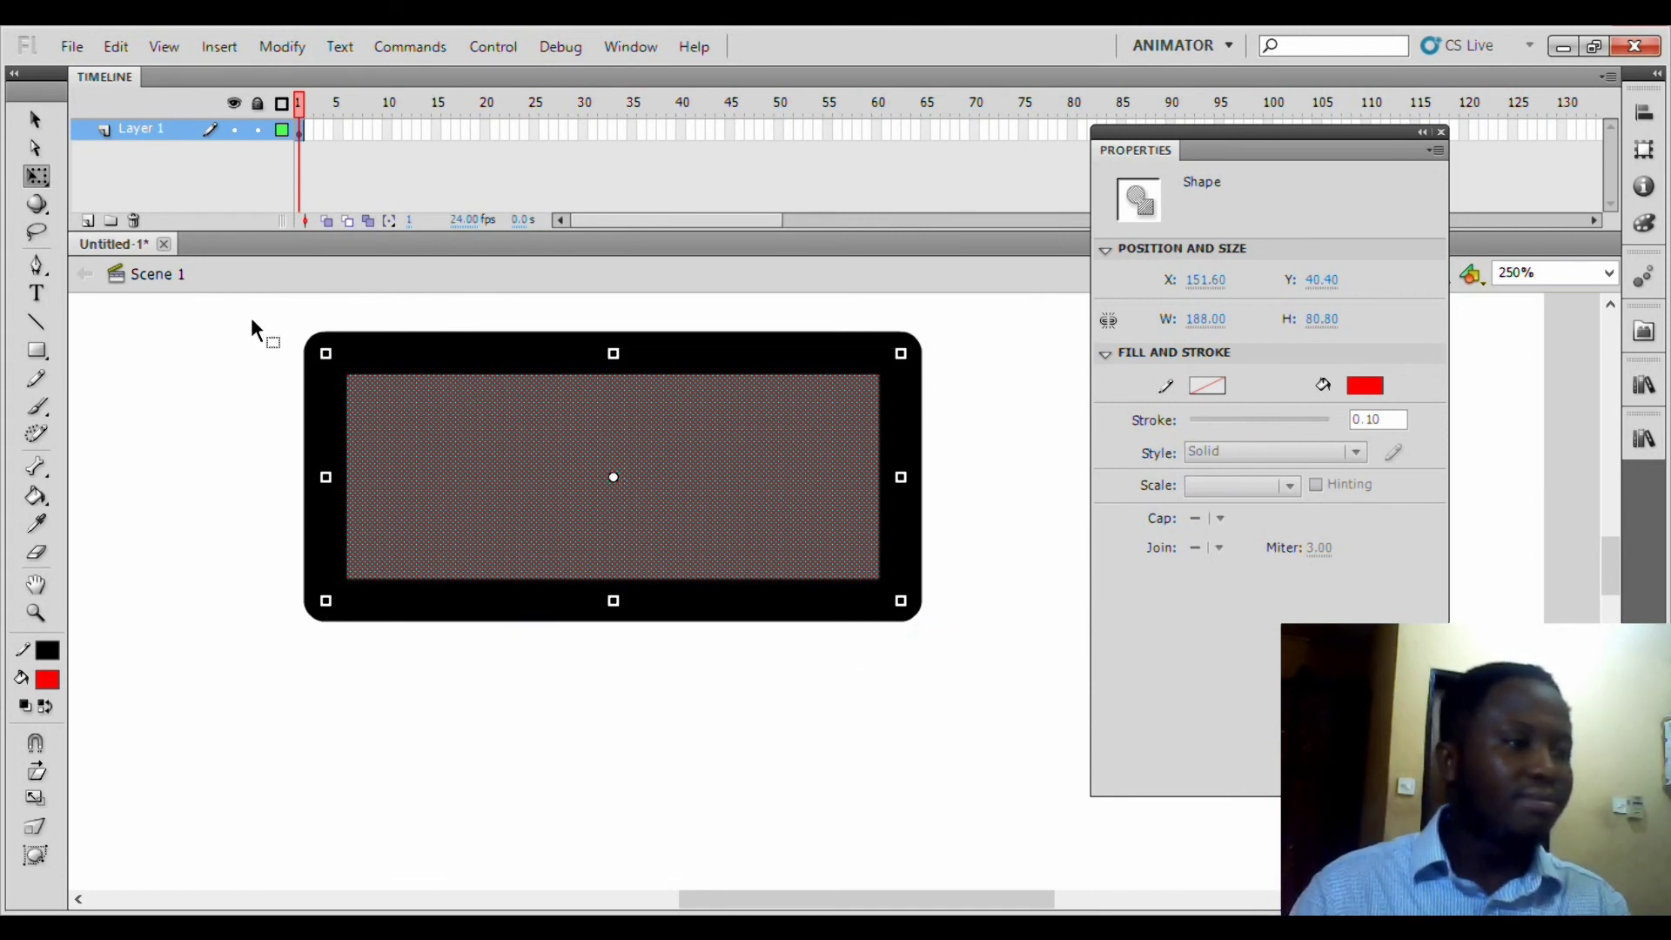
{"action": "left_click_drag", "start_coordinate": [261, 325], "coordinate": [843, 519]}
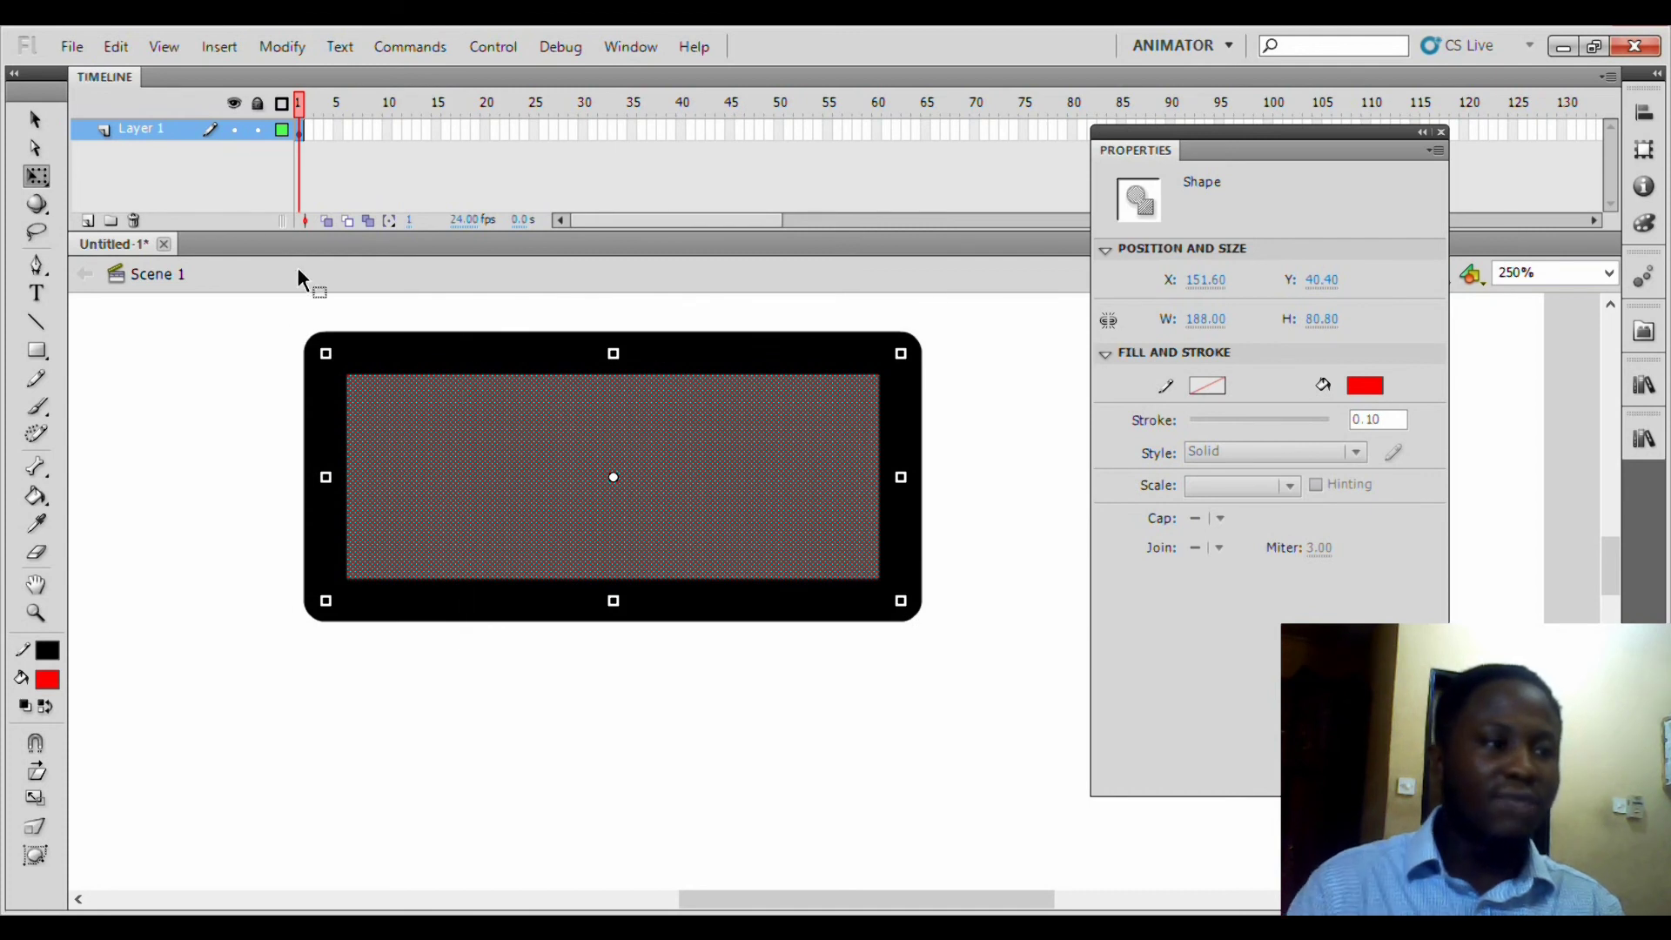
{"action": "key", "text": "ctrl+a"}
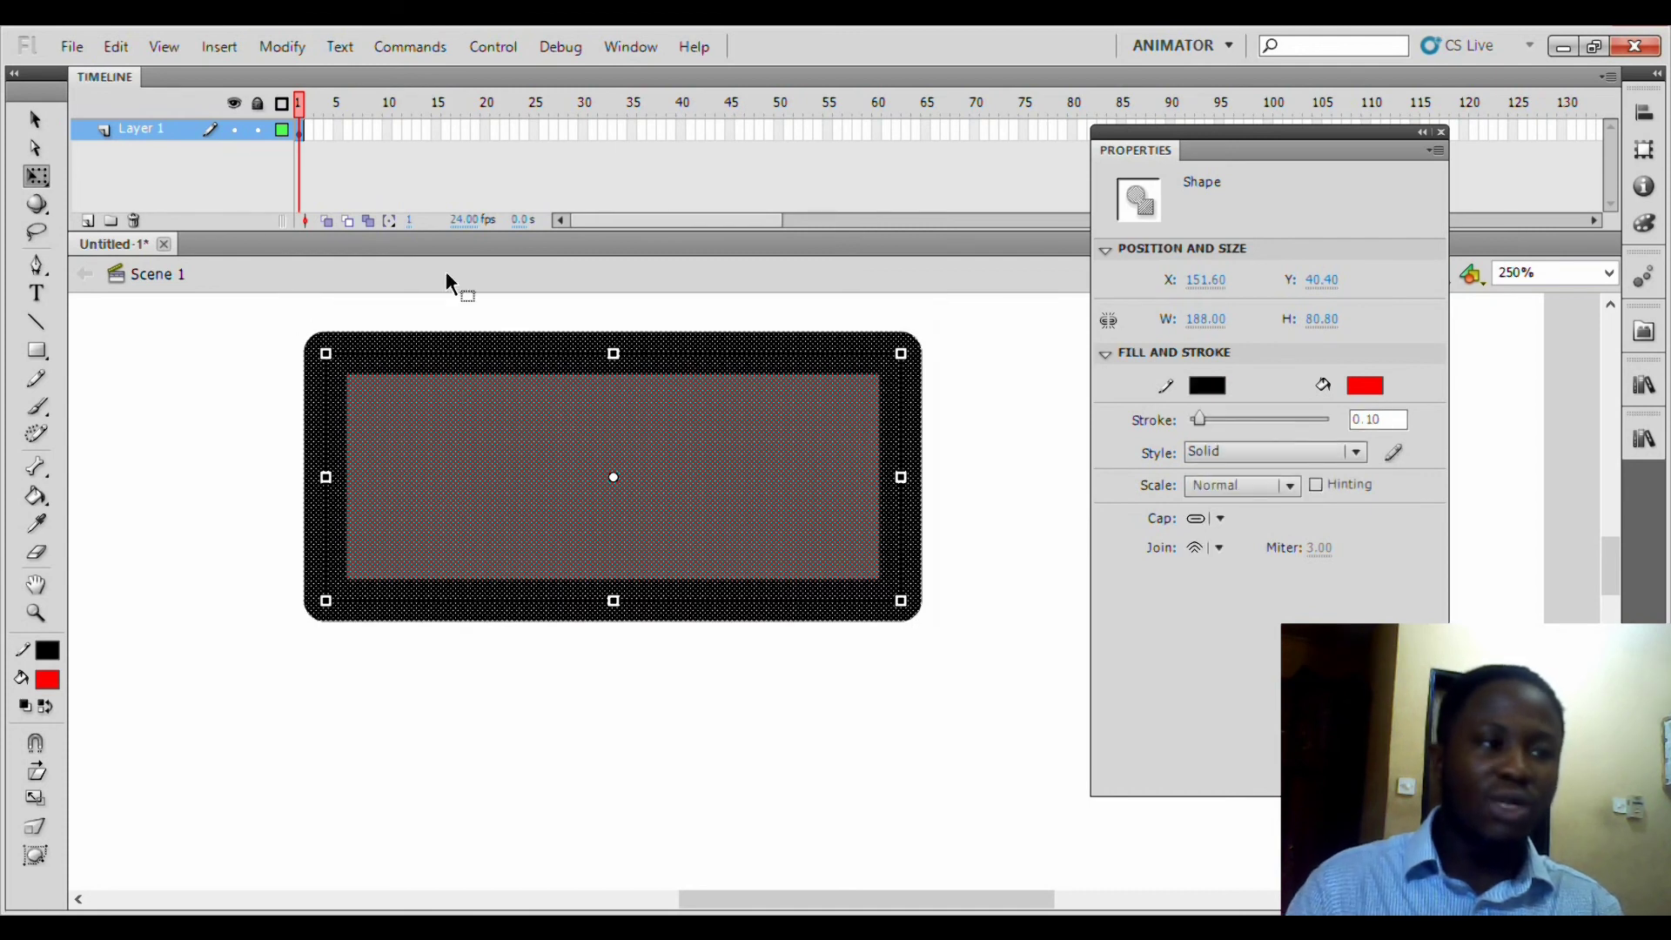
{"action": "left_click", "coordinate": [1356, 453]}
{"action": "left_click", "coordinate": [1315, 571]}
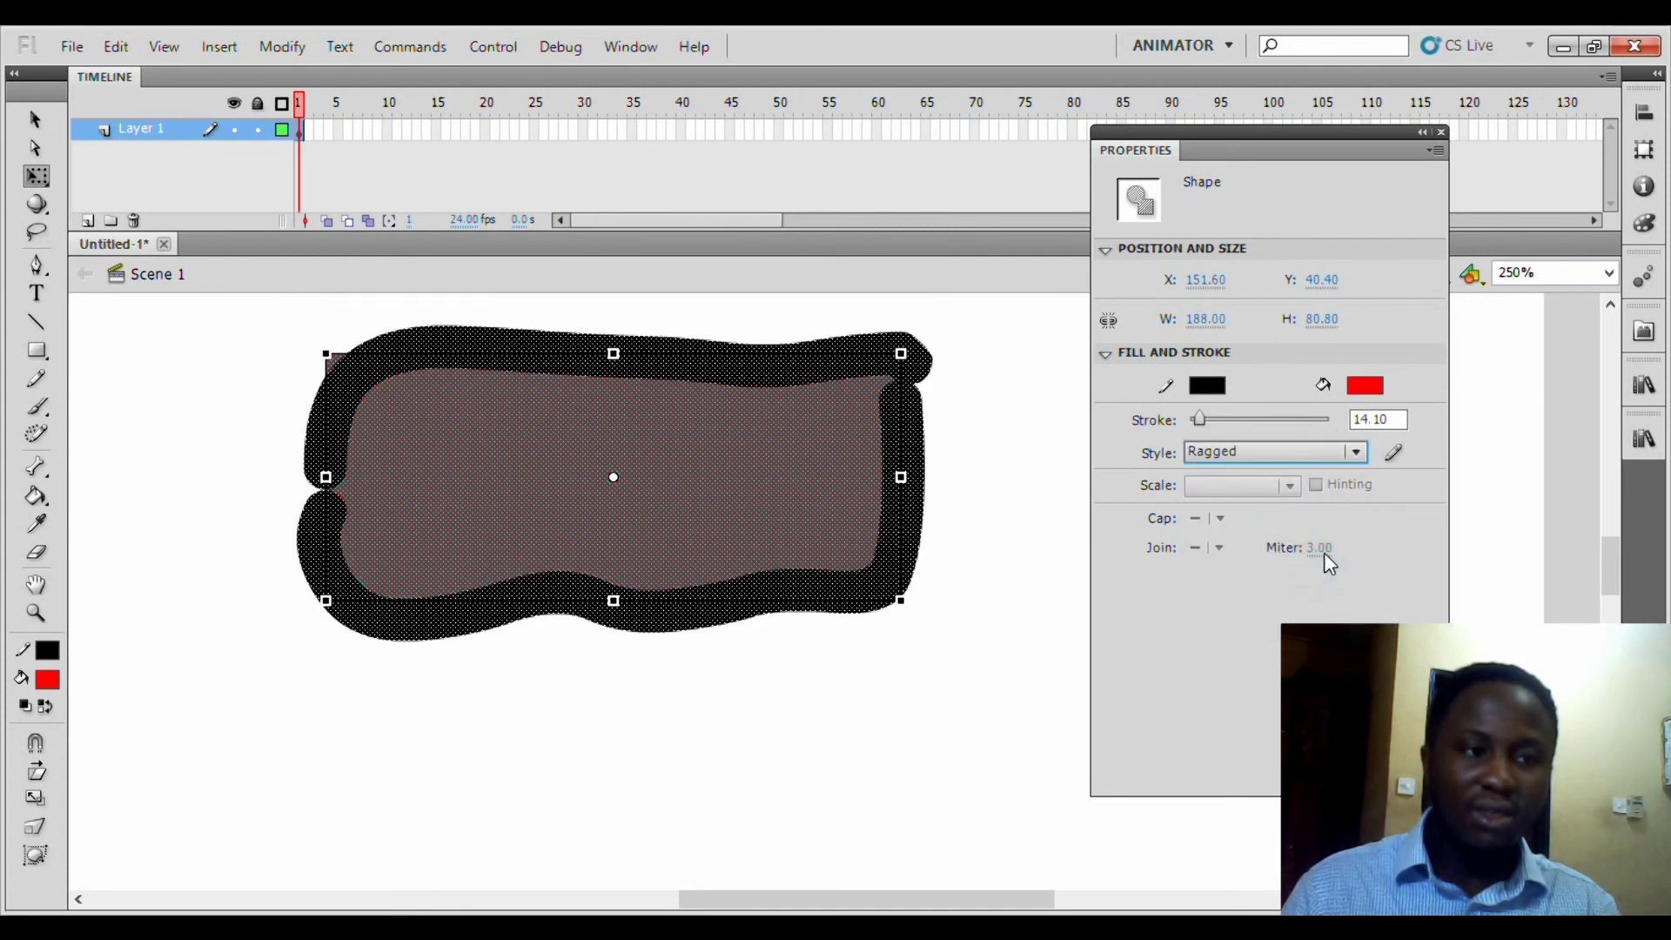
{"action": "left_click", "coordinate": [1354, 452]}
{"action": "left_click", "coordinate": [1314, 596]}
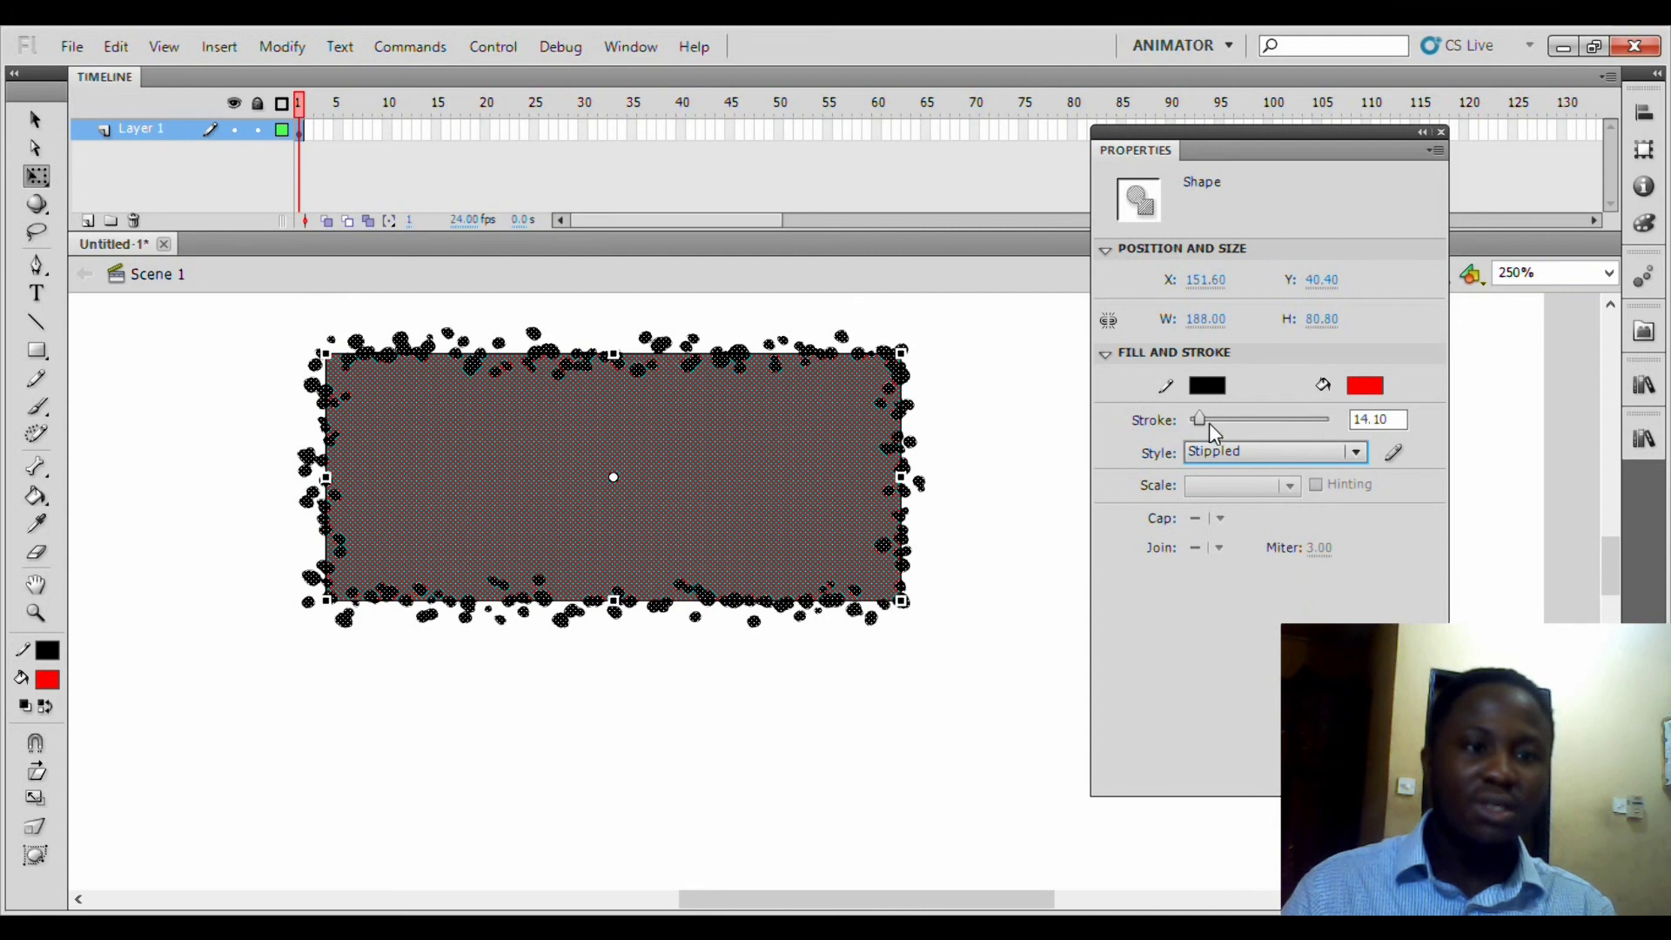
- Set the rectangle's stroke to 2.70 and its stroke style to Solid
{"action": "mouse_move", "coordinate": [1210, 425]}
{"action": "left_mouse_down"}
{"action": "mouse_move", "coordinate": [1236, 432]}
{"action": "mouse_move", "coordinate": [1193, 430]}
{"action": "left_mouse_up"}
{"action": "left_click", "coordinate": [1332, 452]}
{"action": "left_click", "coordinate": [1301, 498]}
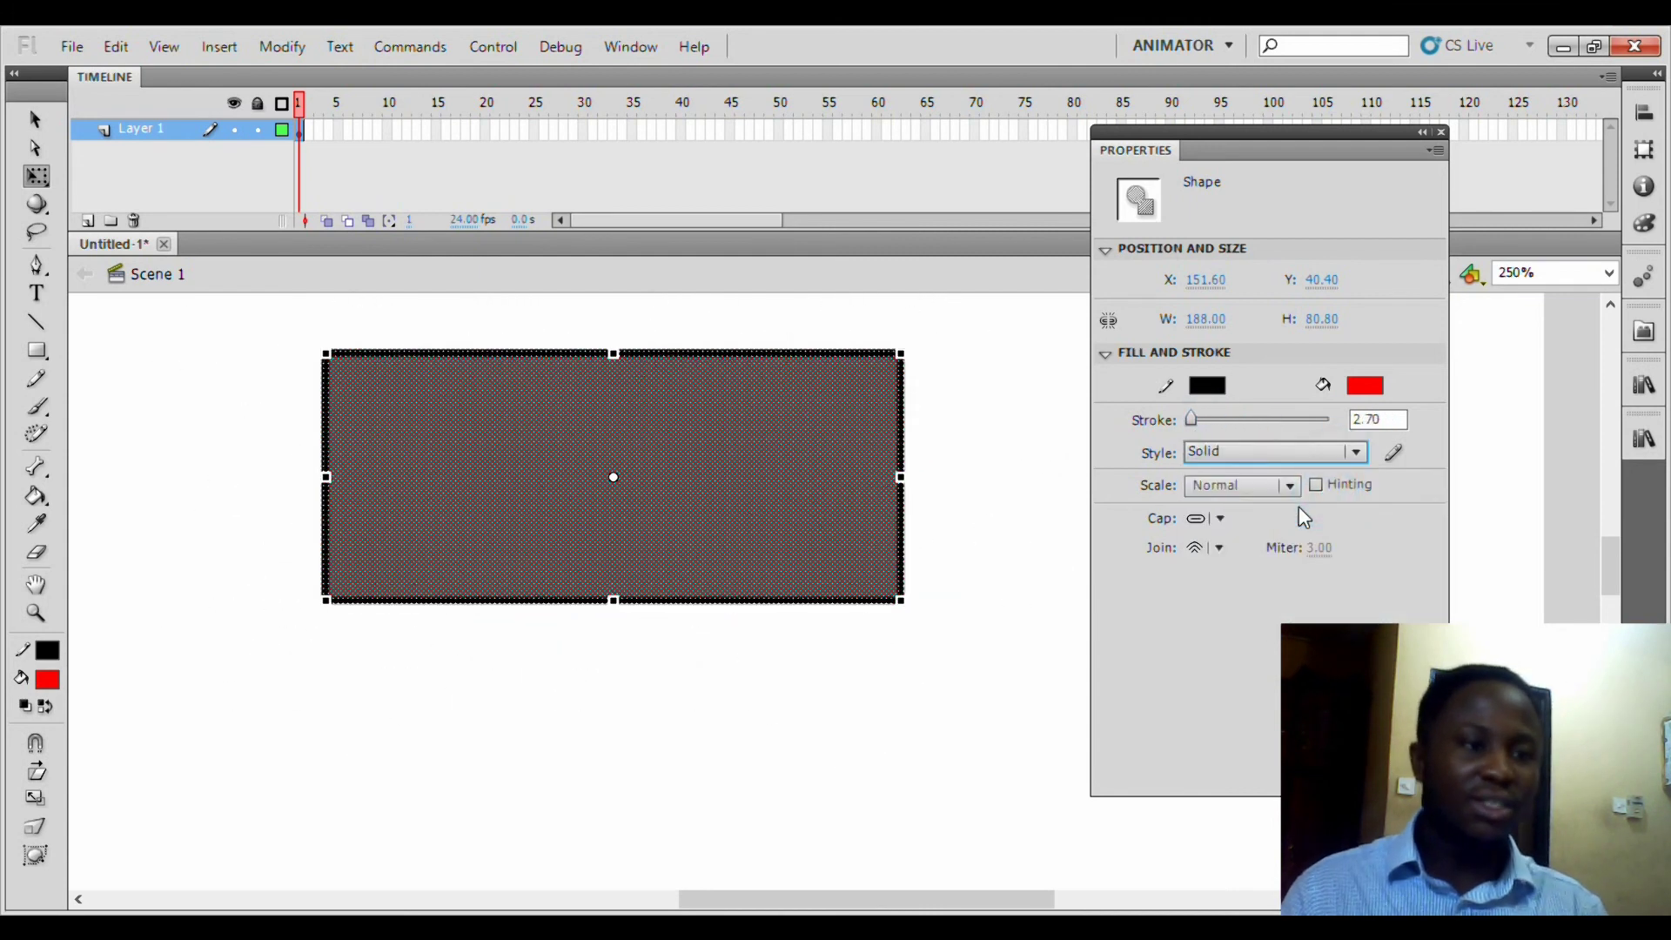
- Select the complete red rectangle with its outline and delete it from the stage
{"action": "left_click", "coordinate": [1000, 594]}
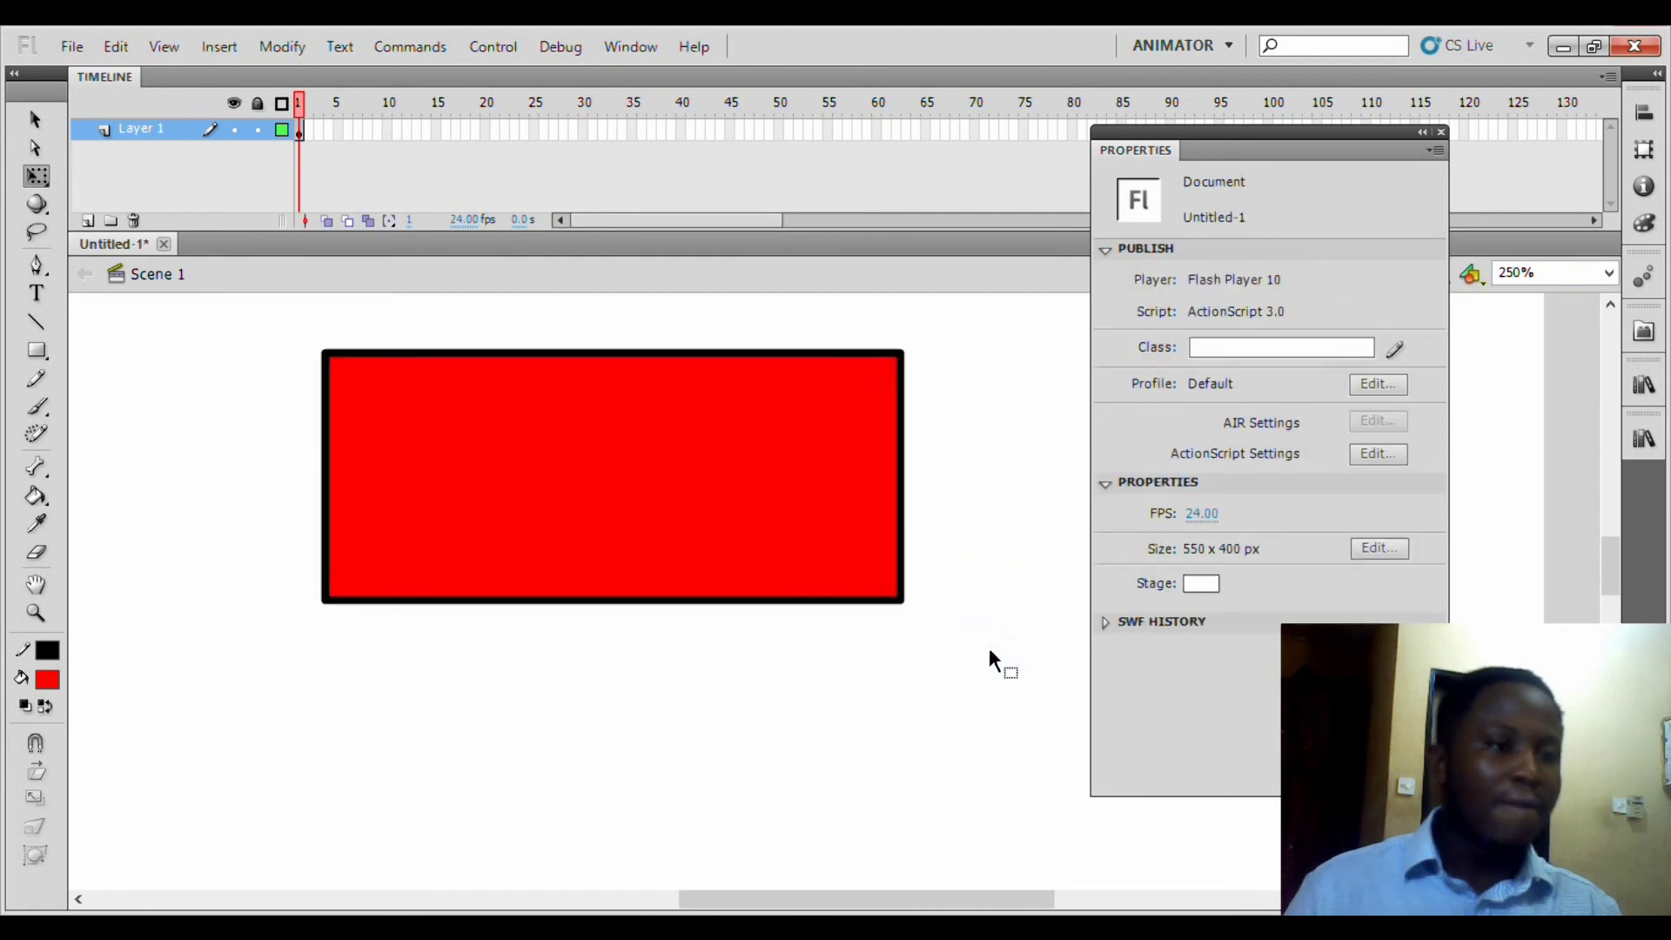
{"action": "double_click", "coordinate": [327, 375]}
{"action": "key", "text": "Delete"}
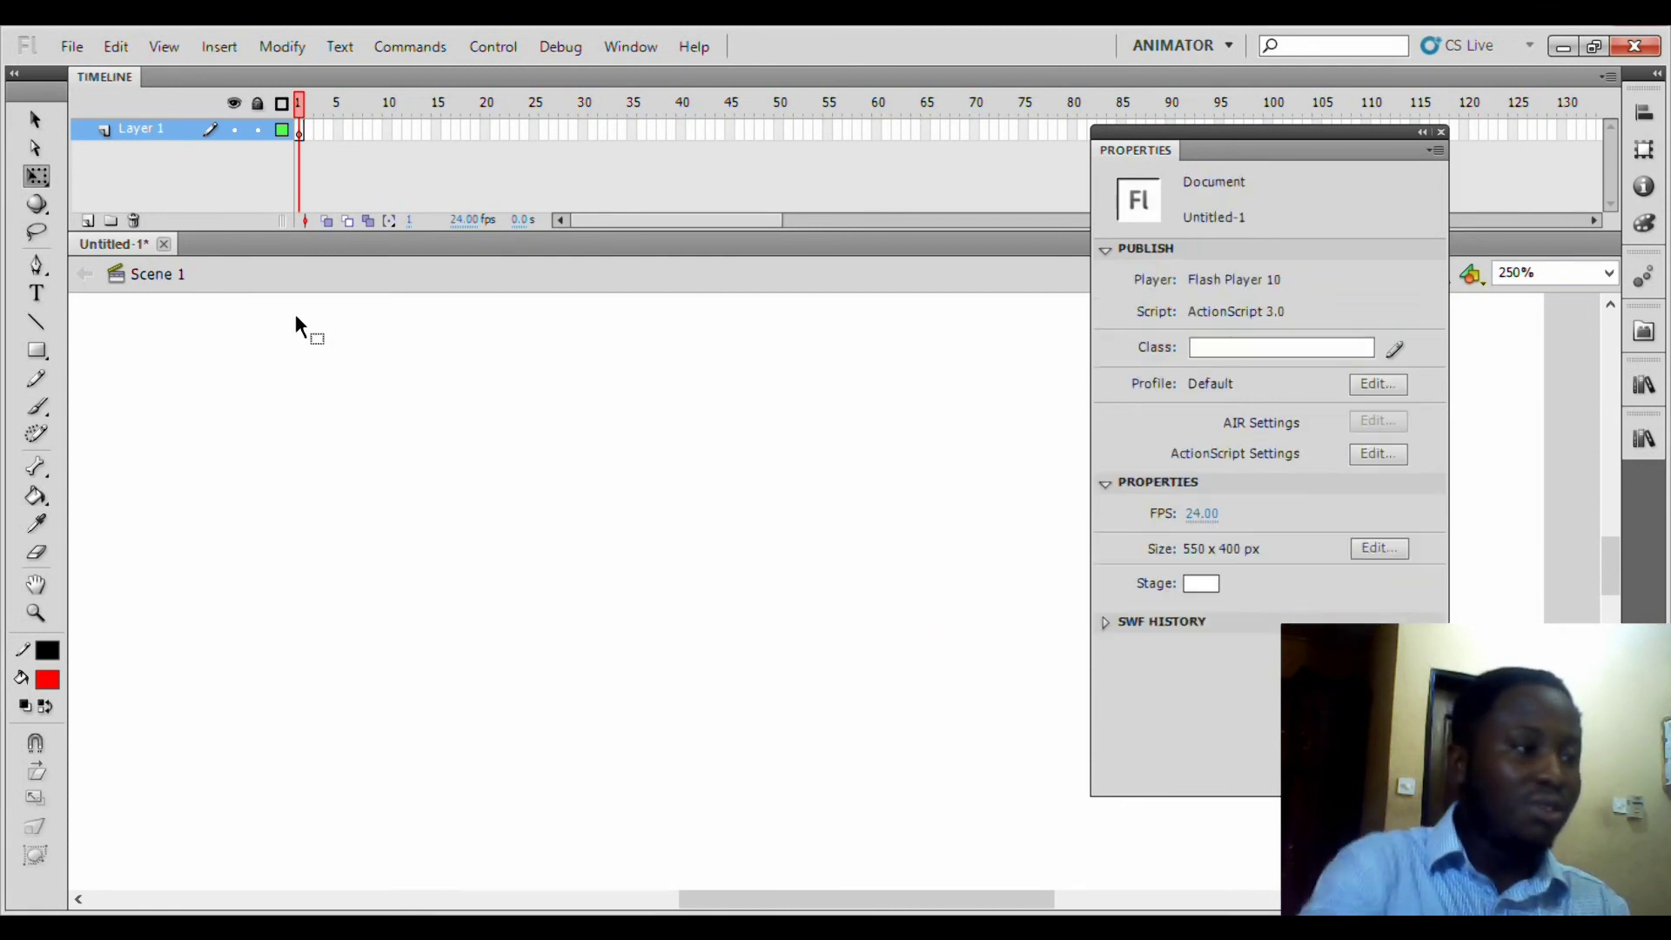
- Draw a red pentagon with a black outline using the PolyStar tool in the upper-left part of the stage
{"action": "left_click", "coordinate": [37, 350]}
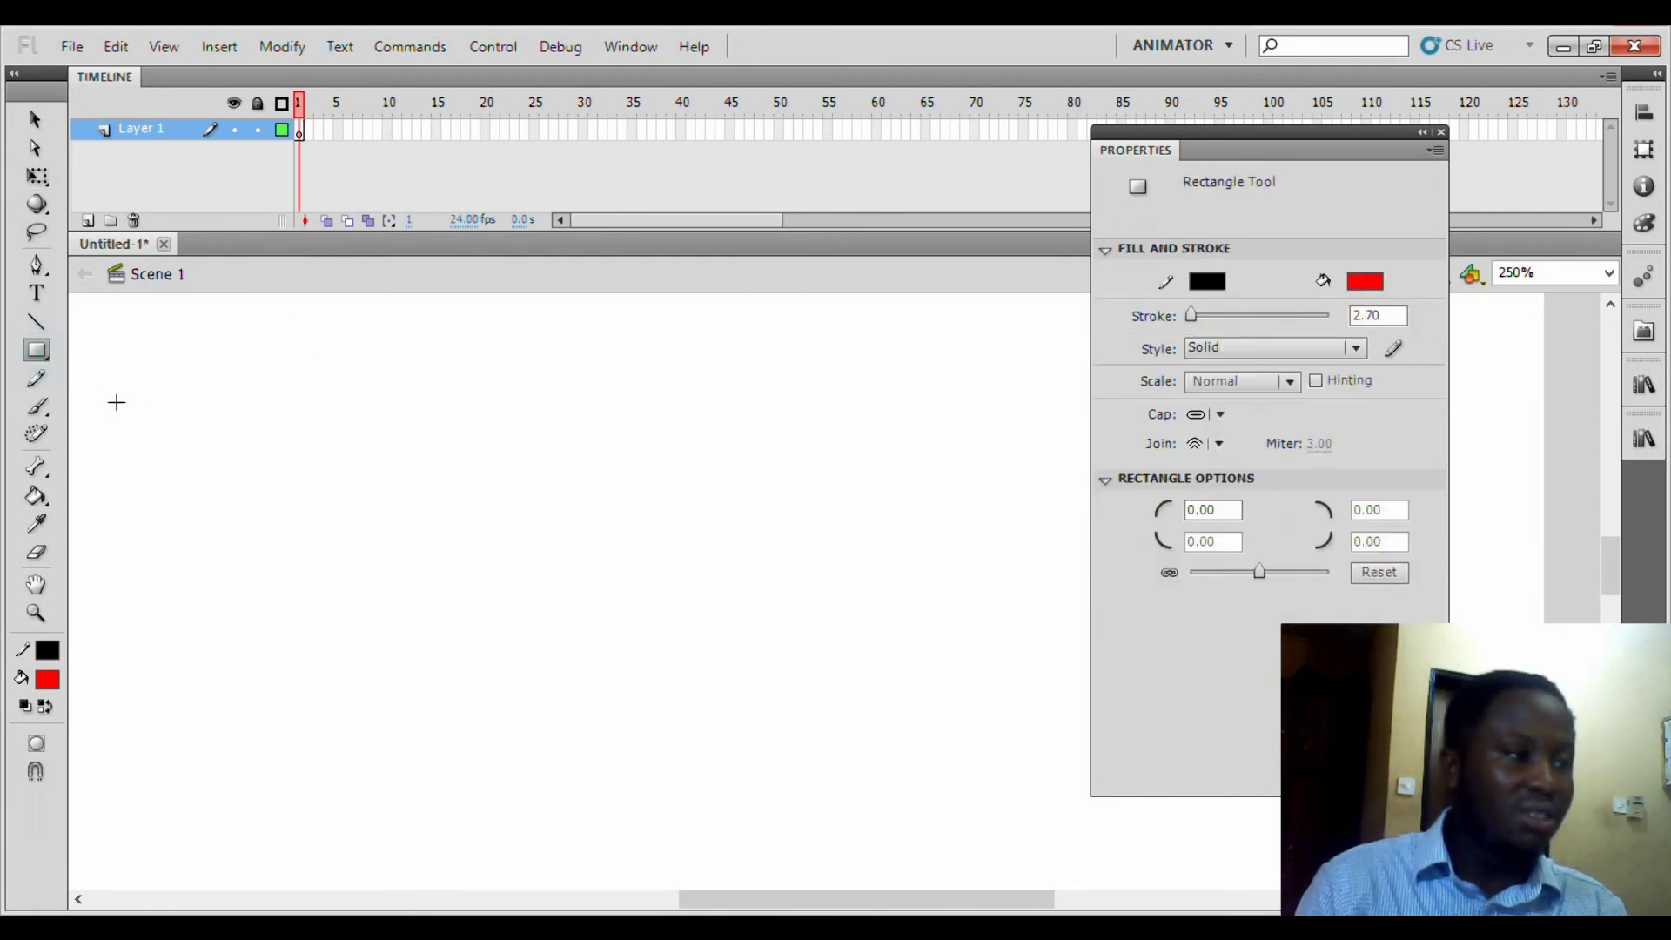
{"action": "left_click", "coordinate": [37, 350]}
{"action": "left_click", "coordinate": [172, 456]}
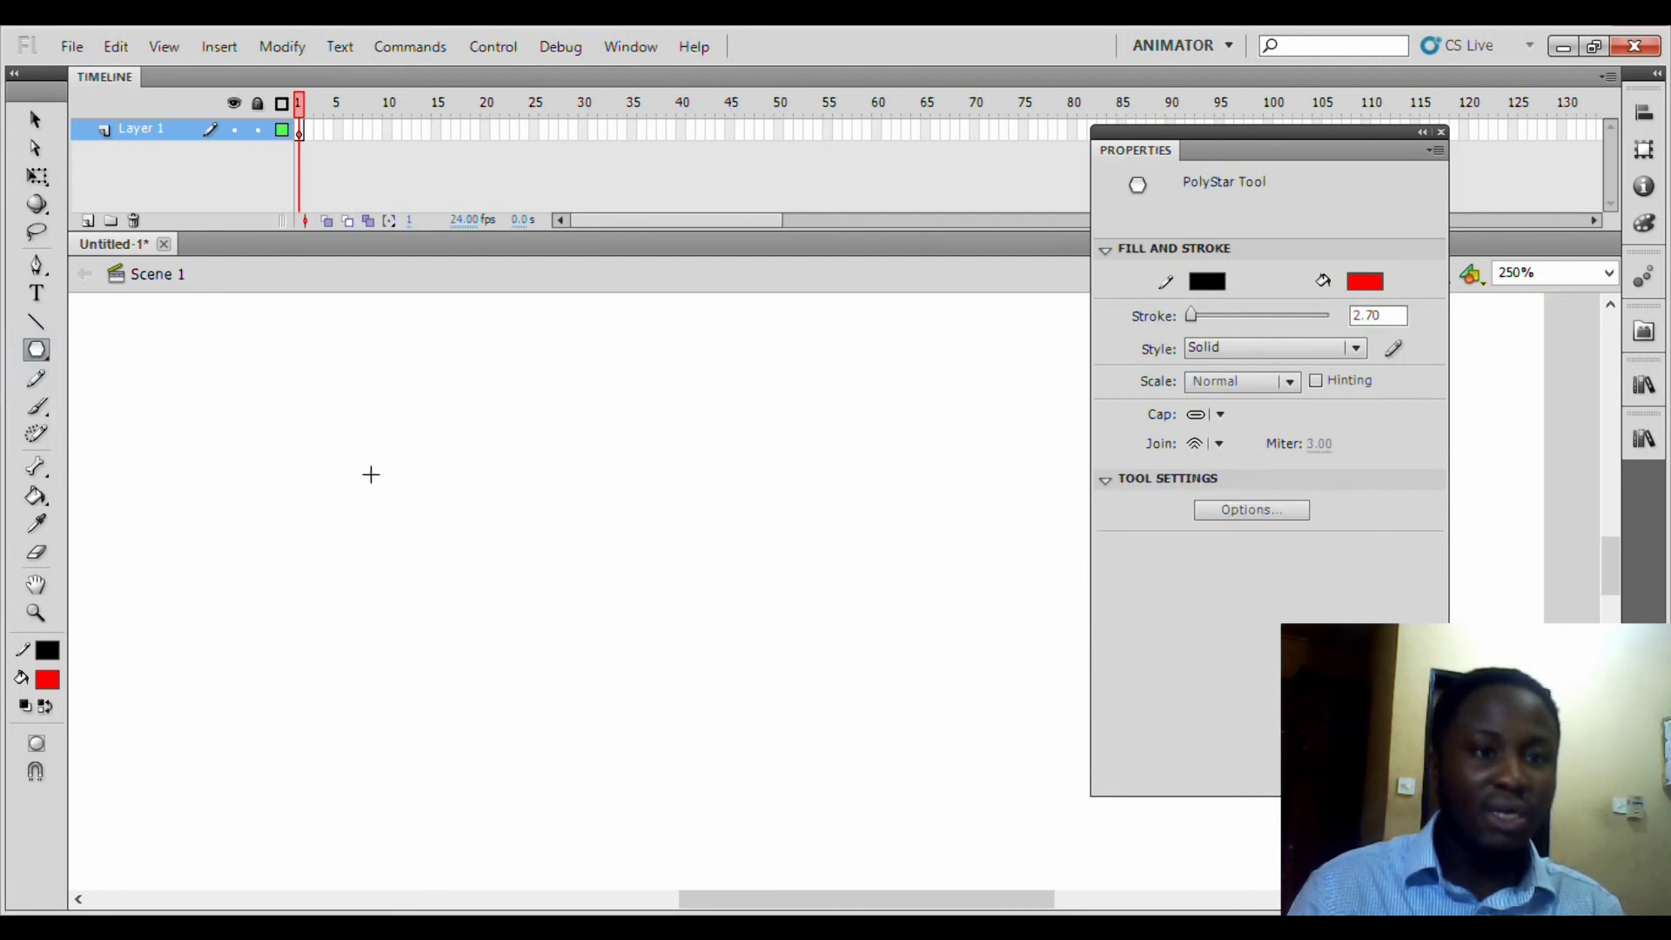
{"action": "mouse_move", "coordinate": [410, 464]}
{"action": "left_mouse_down"}
{"action": "mouse_move", "coordinate": [560, 589]}
{"action": "mouse_move", "coordinate": [418, 601]}
{"action": "mouse_move", "coordinate": [504, 534]}
{"action": "mouse_move", "coordinate": [467, 542]}
{"action": "left_mouse_up"}
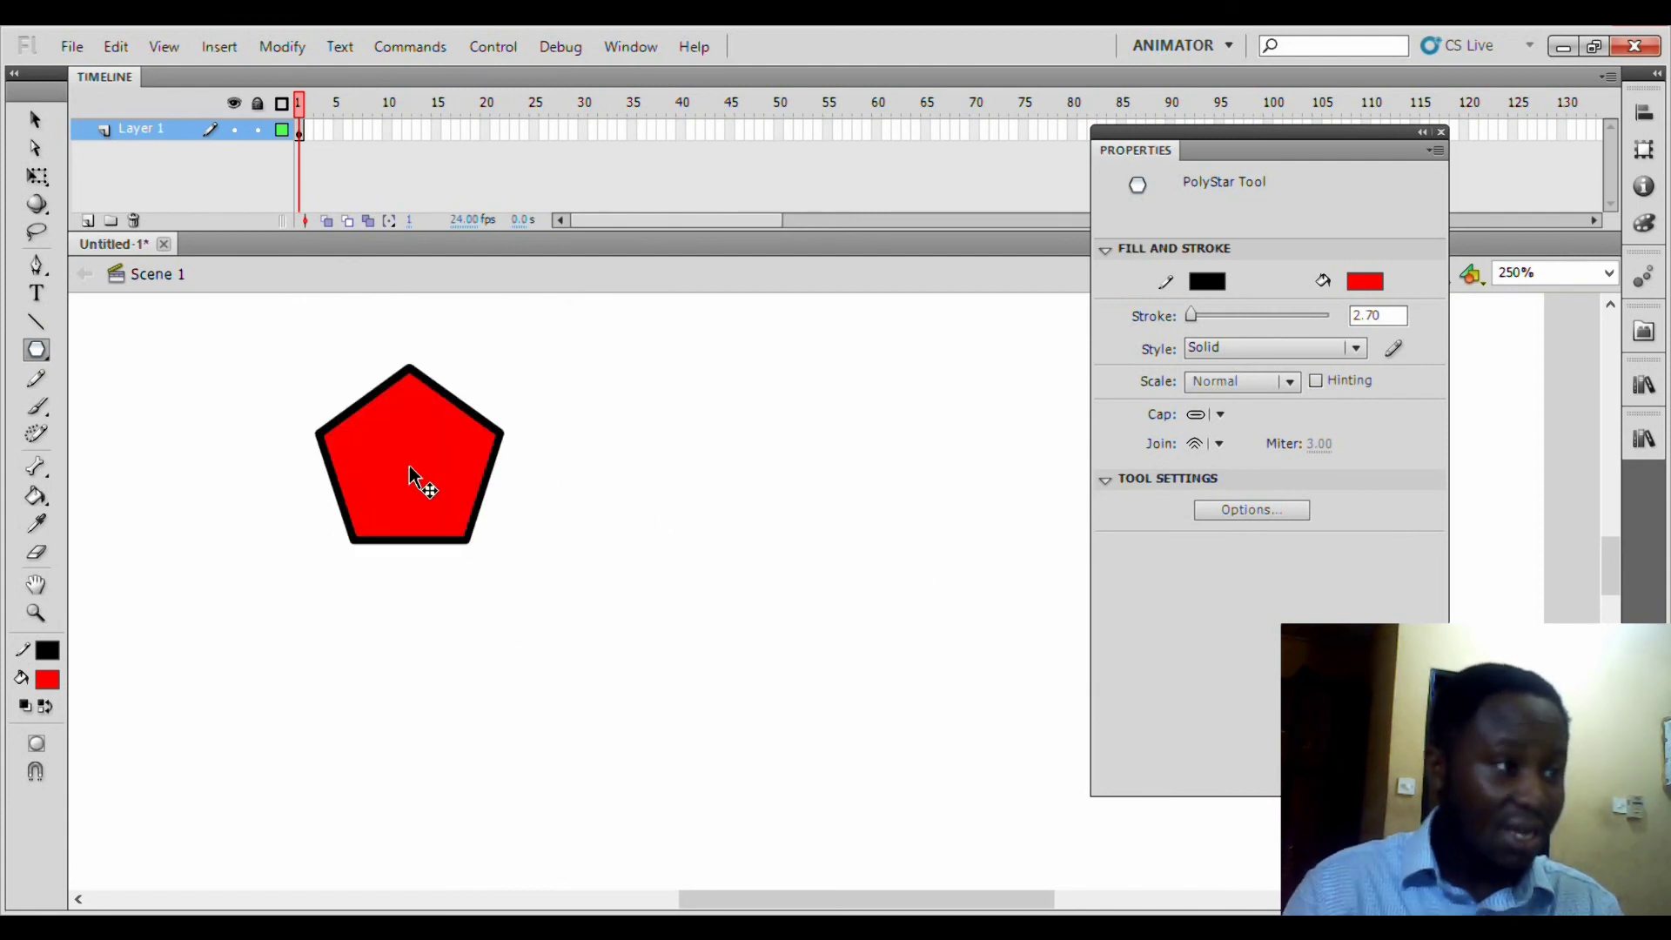
- Select the whole pentagon, fill and outline, with the Free Transform tool
{"action": "key", "text": "q"}
{"action": "left_click", "coordinate": [245, 340]}
{"action": "left_click_drag", "start_coordinate": [245, 340], "coordinate": [522, 559]}
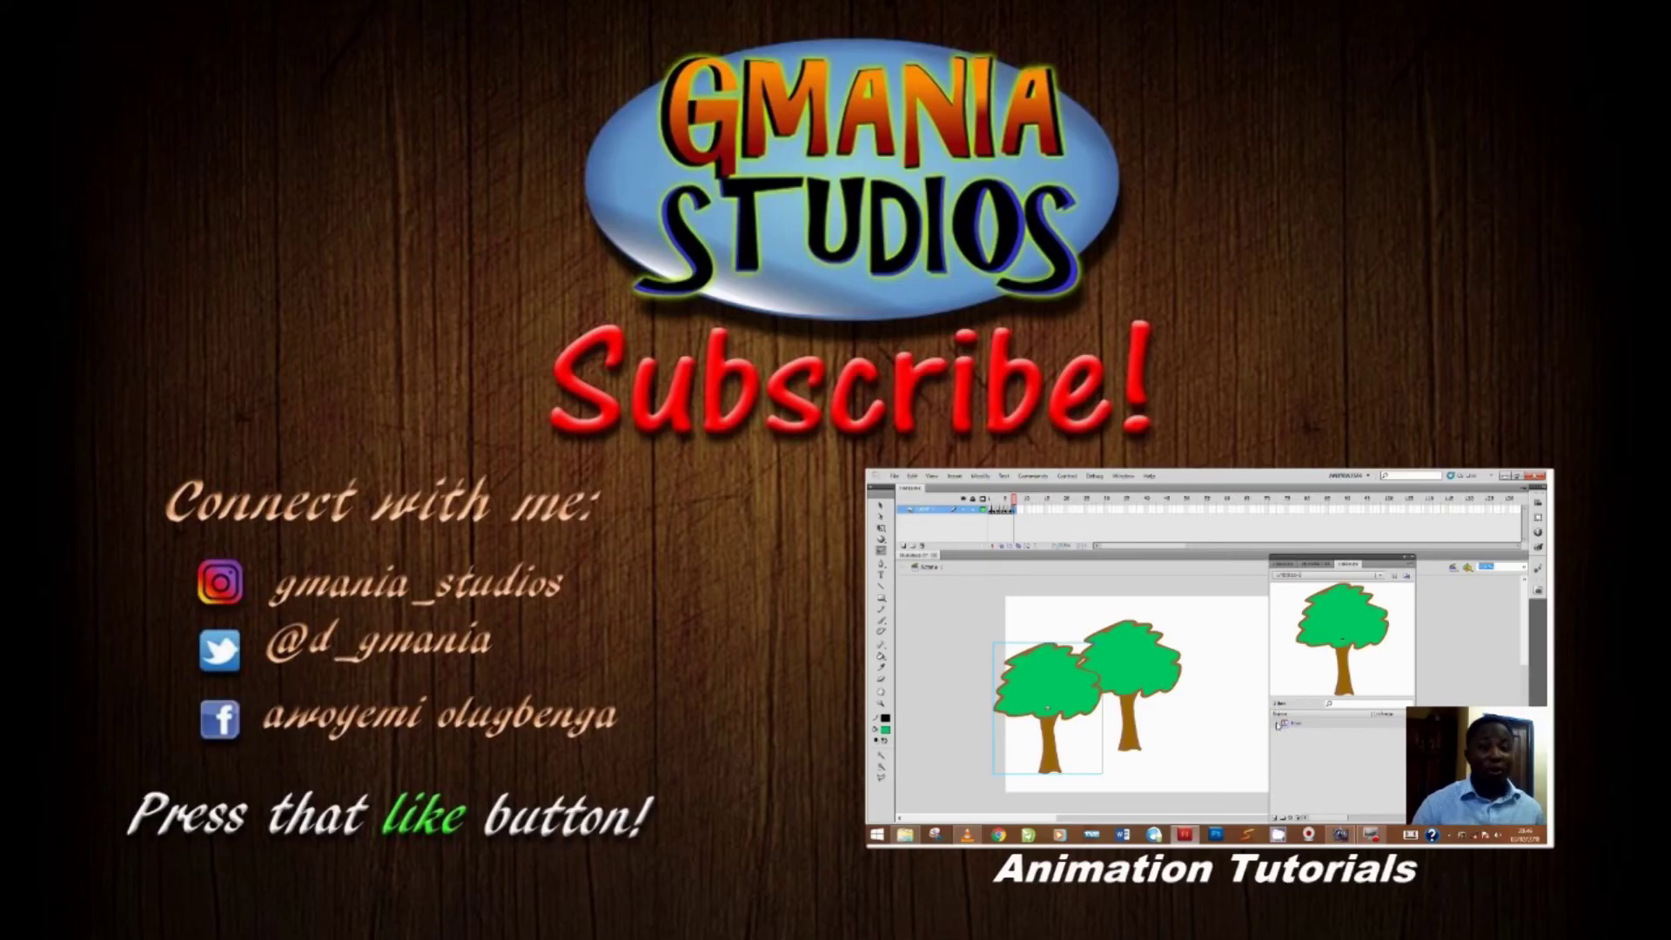